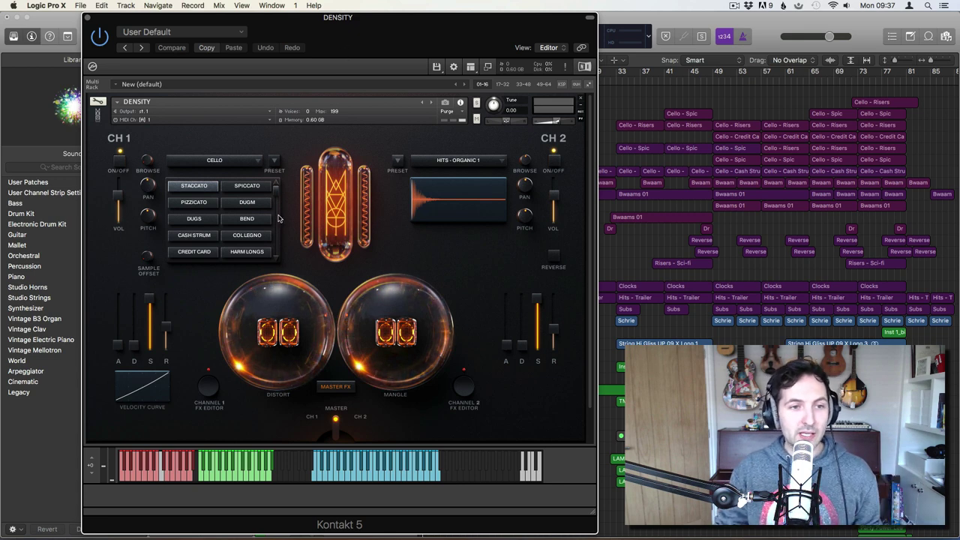
{"action": "left_click", "coordinate": [224, 147]}
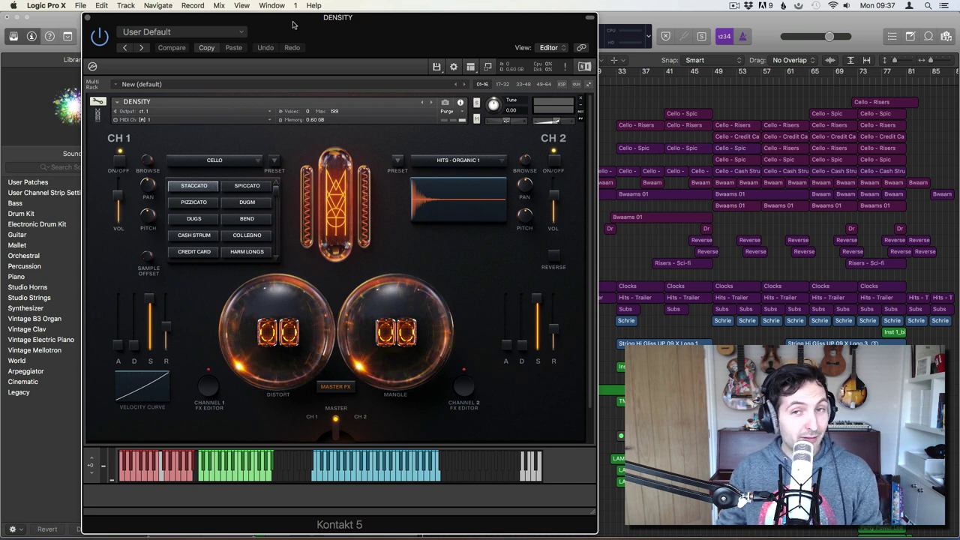
{"action": "left_click_drag", "start_coordinate": [296, 25], "coordinate": [289, 25]}
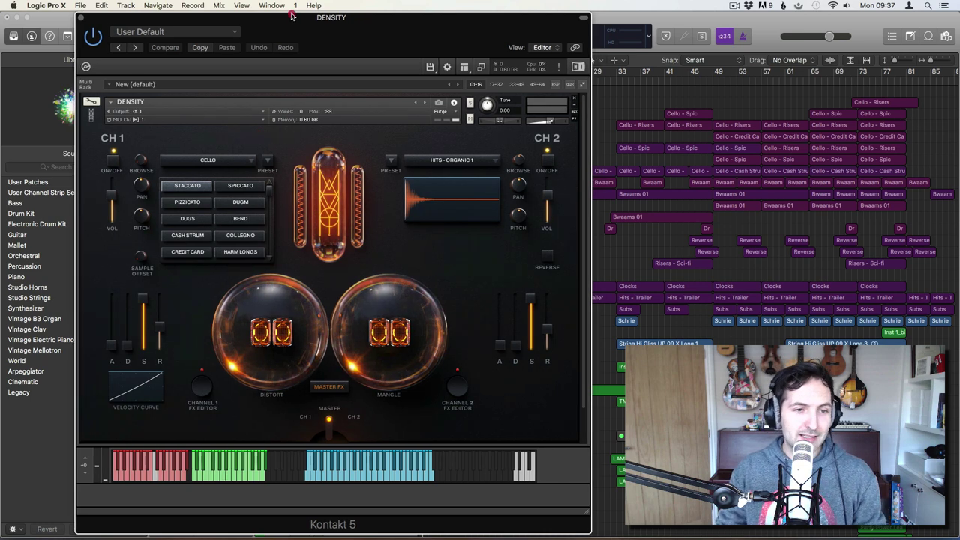
{"action": "left_click", "coordinate": [117, 139]}
{"action": "left_click", "coordinate": [555, 140]}
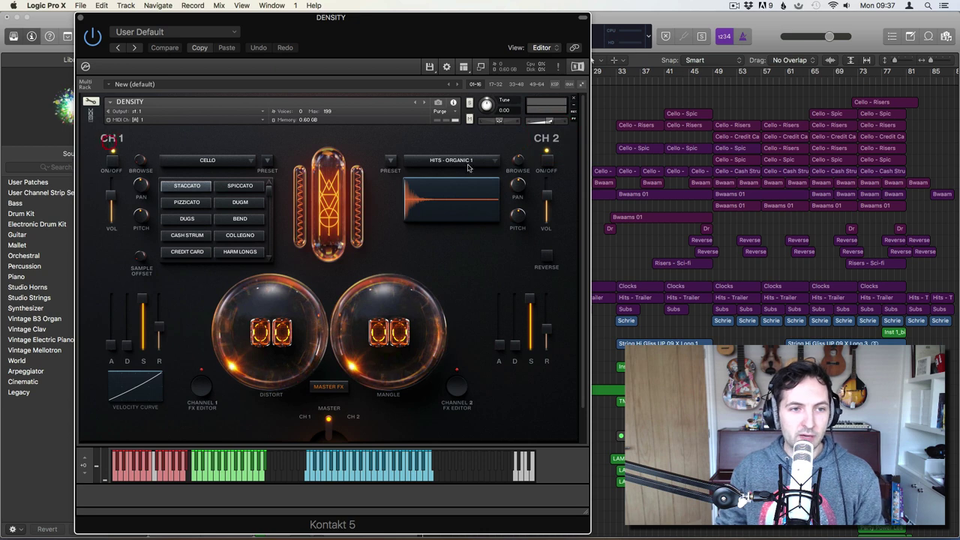
{"action": "left_click", "coordinate": [555, 139]}
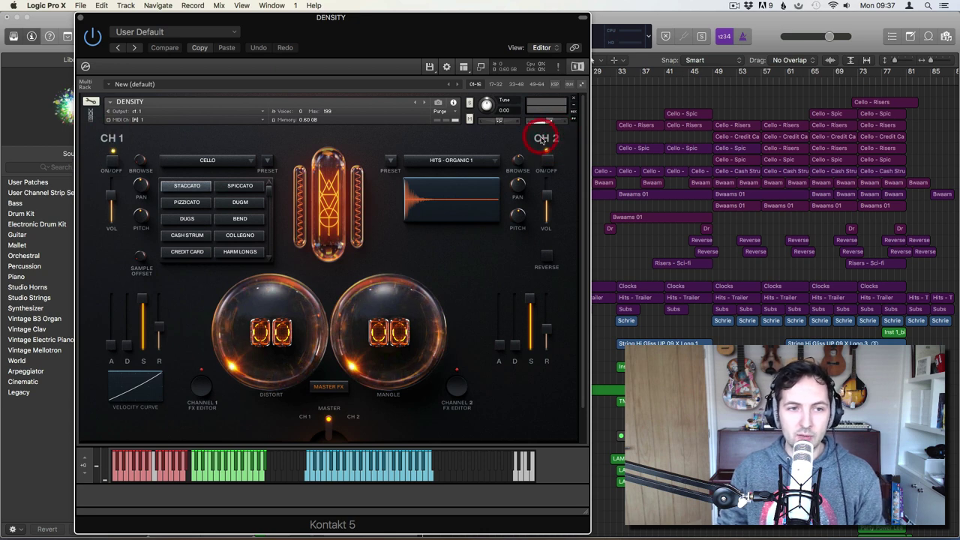
Try the on/off switches of channel 1 and channel 2, leaving only channel 2 on.
{"action": "left_click", "coordinate": [116, 161]}
{"action": "left_click", "coordinate": [115, 161]}
{"action": "left_click", "coordinate": [115, 160]}
{"action": "left_click", "coordinate": [115, 161]}
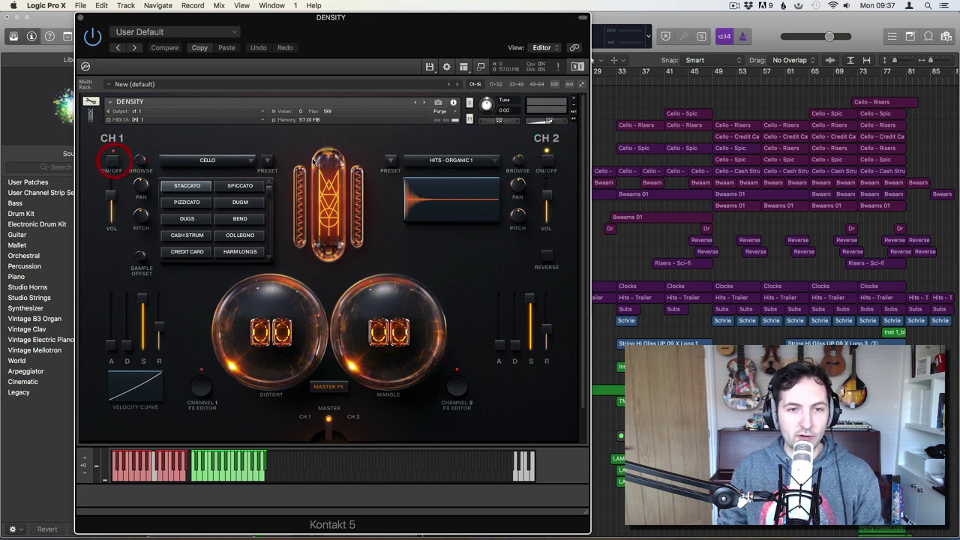
{"action": "left_click", "coordinate": [552, 158]}
{"action": "left_click", "coordinate": [552, 158]}
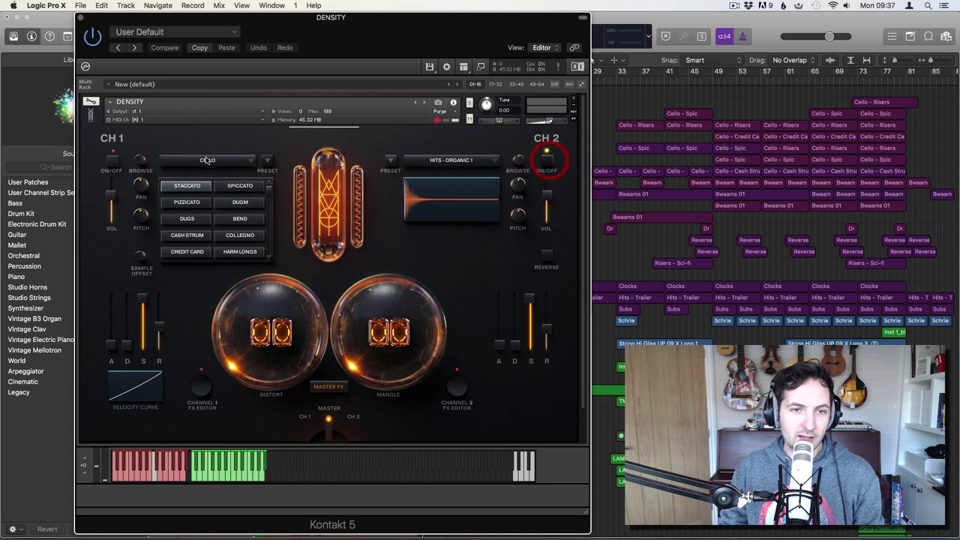
Toggle both channels' on/off switches until channel 1 and channel 2 are both off.
{"action": "left_click", "coordinate": [115, 162]}
{"action": "left_click", "coordinate": [551, 158]}
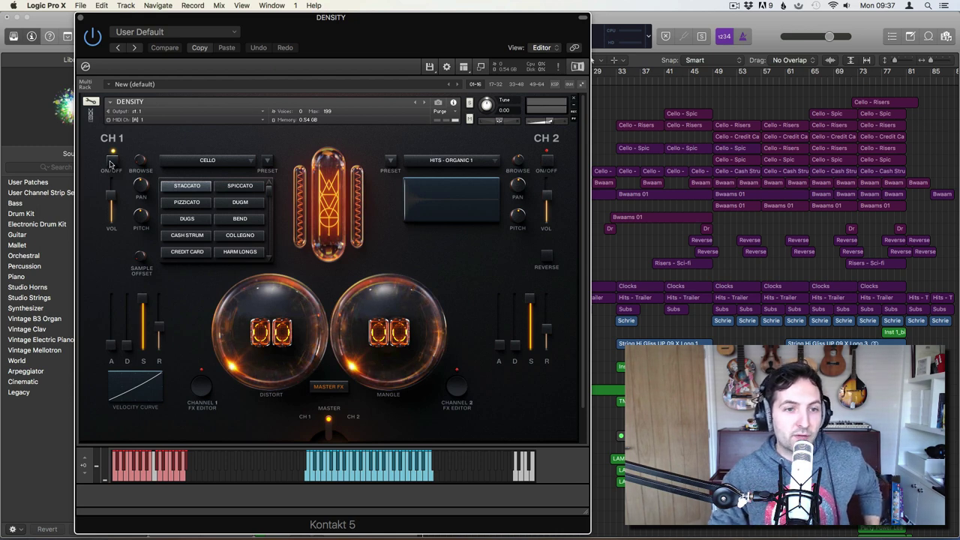
{"action": "left_click", "coordinate": [111, 162]}
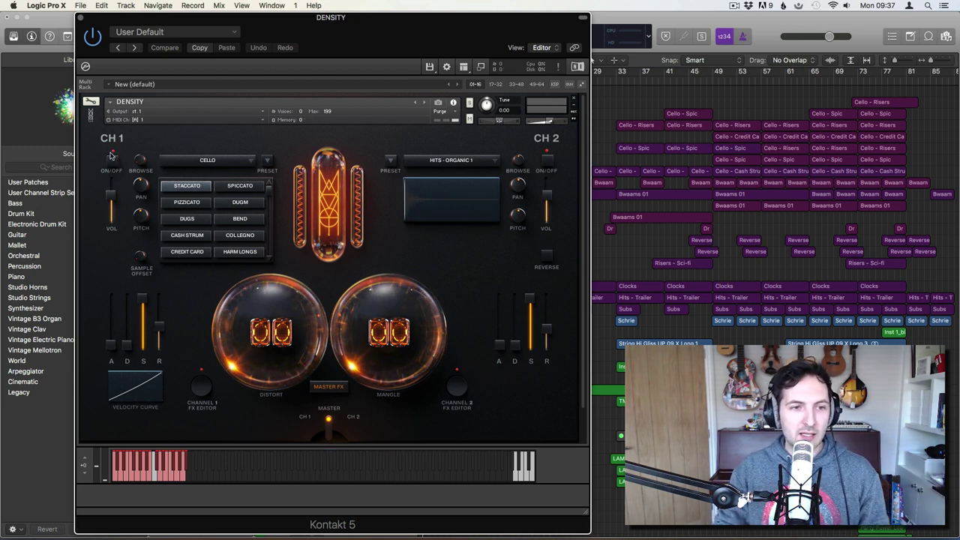
{"action": "left_click", "coordinate": [113, 162]}
{"action": "left_click", "coordinate": [113, 162]}
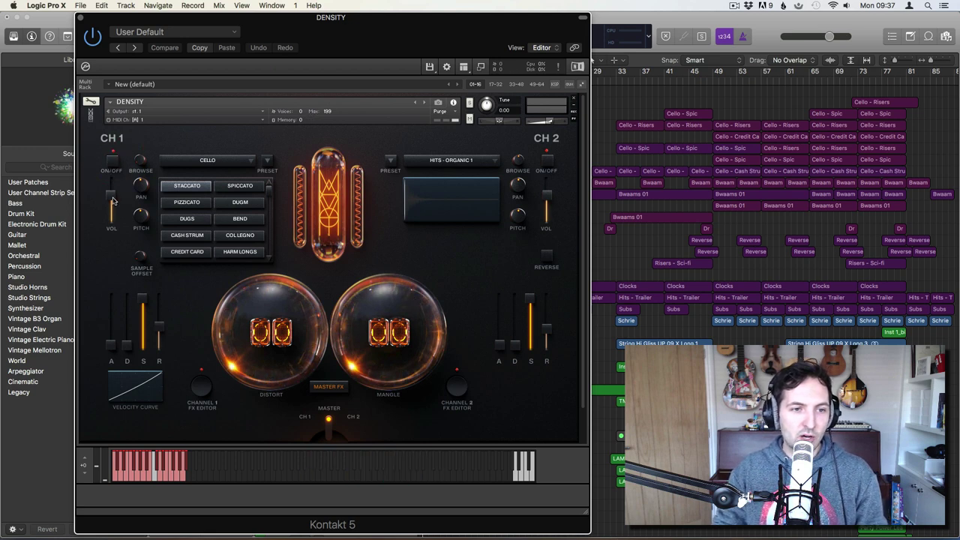
Sweep channel 1's sound selection through the cello and tuba loops to Tuba, return it to Cello, and view the playable sounds.
{"action": "left_click", "coordinate": [111, 203]}
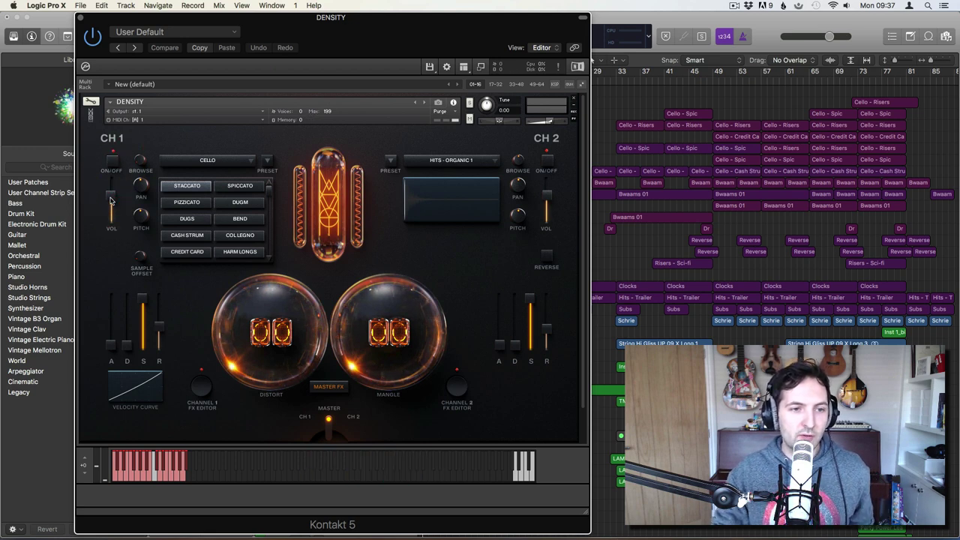
{"action": "left_click", "coordinate": [111, 201]}
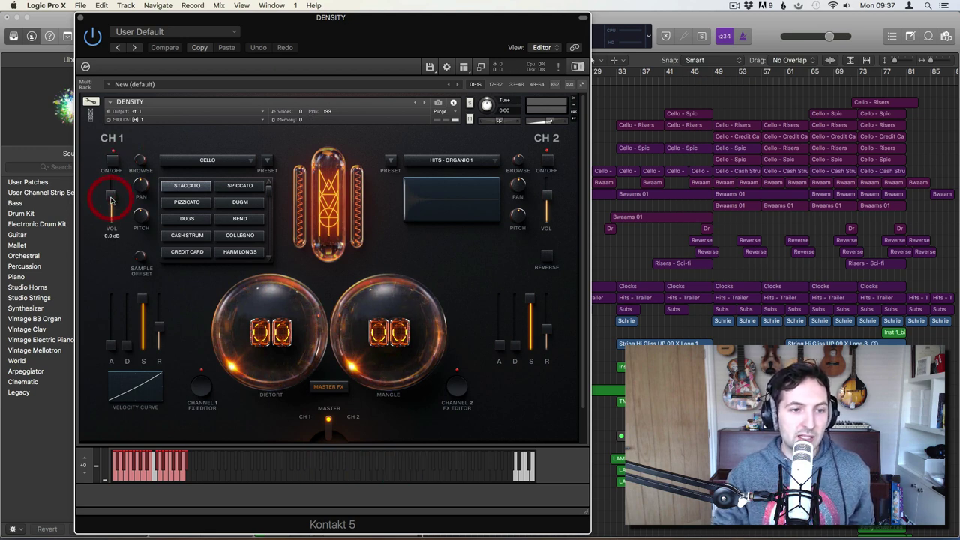
{"action": "left_click", "coordinate": [141, 159]}
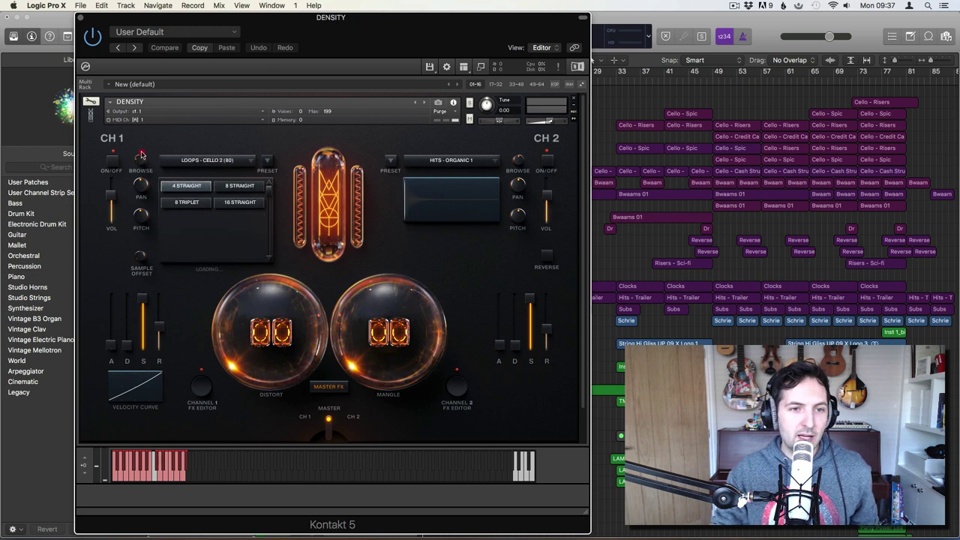
{"action": "left_click", "coordinate": [141, 152]}
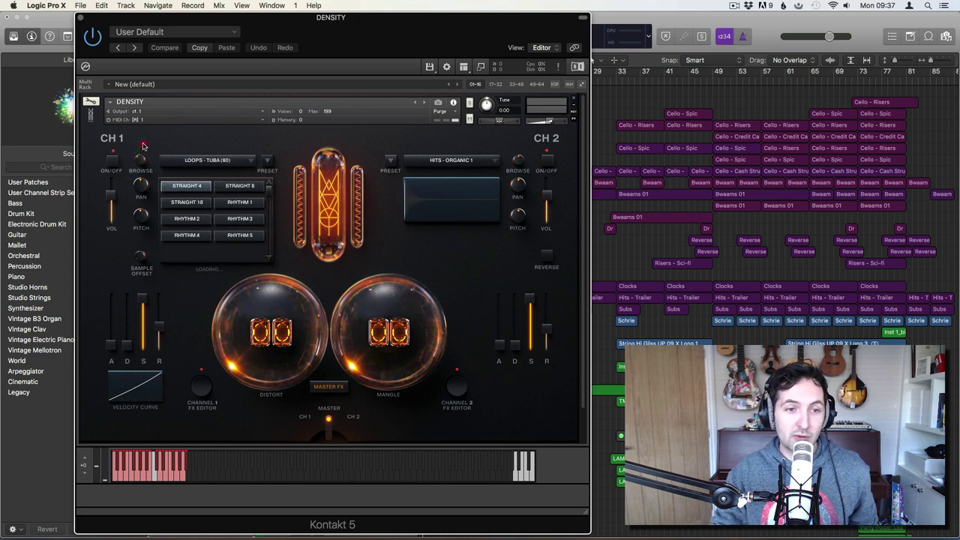
{"action": "left_click", "coordinate": [145, 145]}
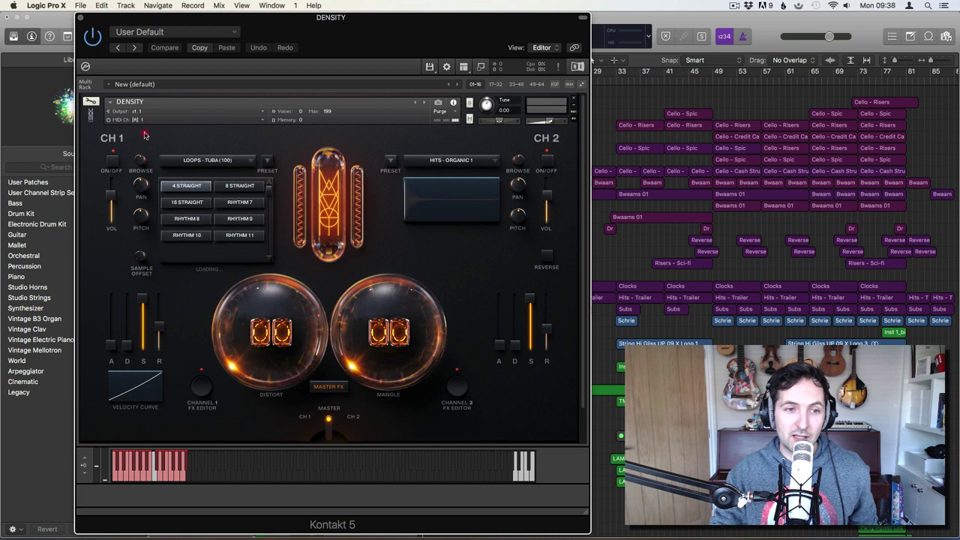
{"action": "left_click_drag", "start_coordinate": [145, 135], "coordinate": [146, 167]}
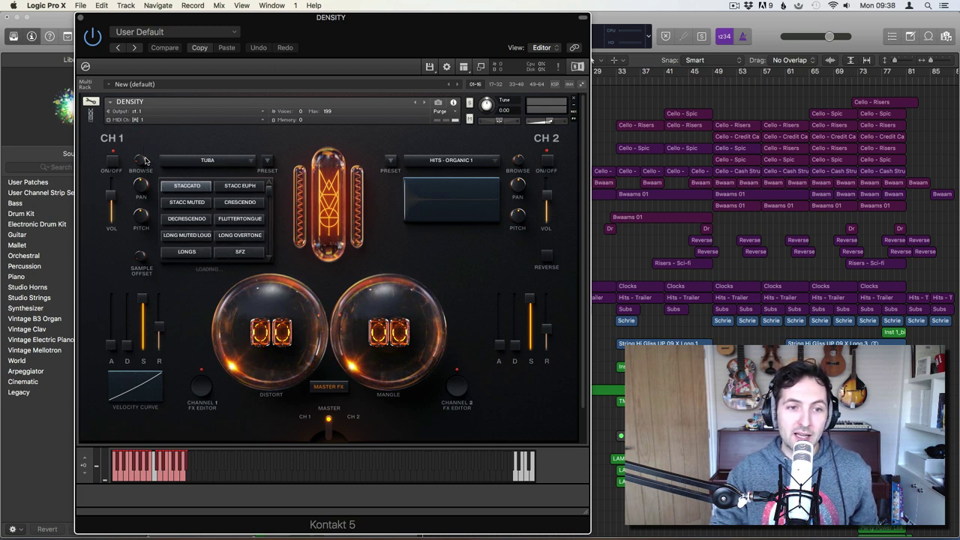
{"action": "left_click", "coordinate": [253, 162]}
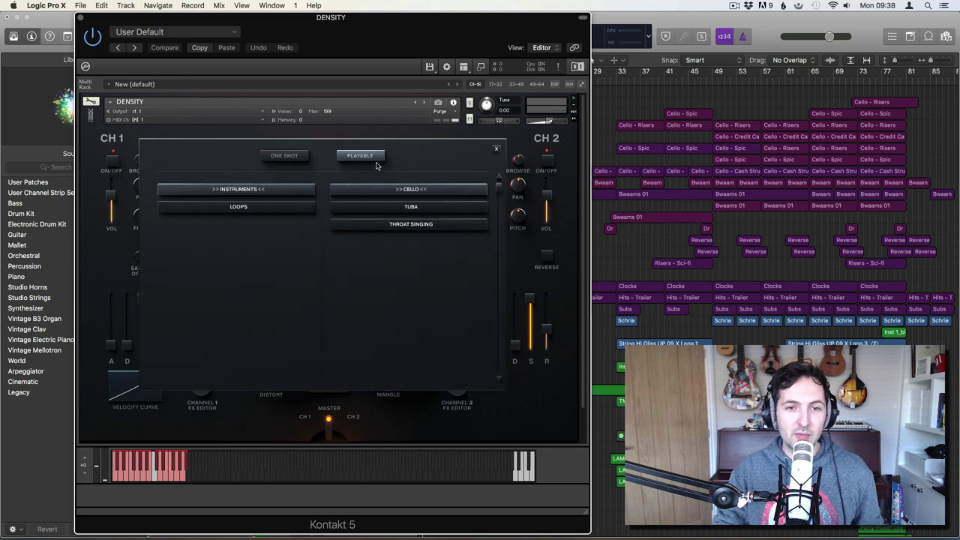
{"action": "left_click", "coordinate": [229, 133]}
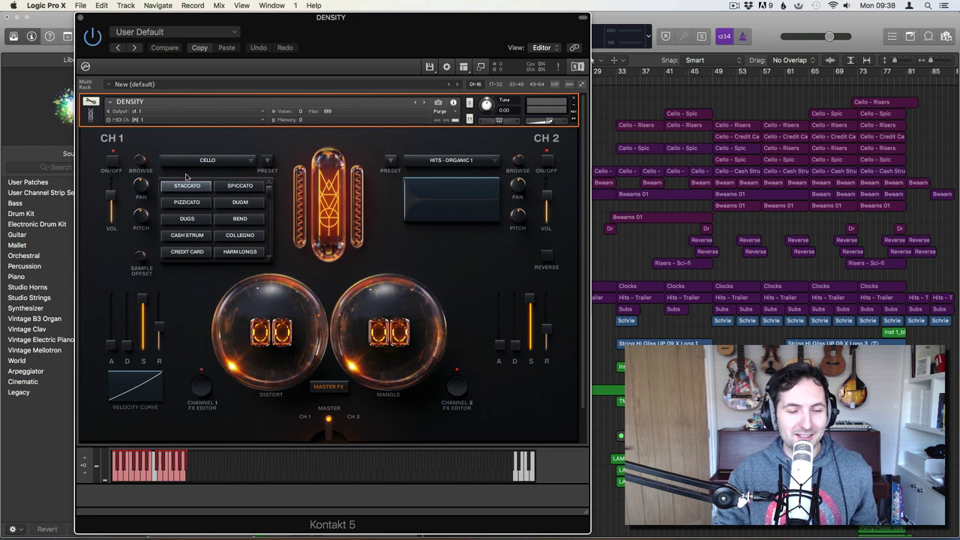
Sweep channel 1's sound selection to Loops - Guitar (80) and back to Cello, and view the sound browser's one-shot category.
{"action": "left_click", "coordinate": [142, 161]}
{"action": "left_click", "coordinate": [142, 161]}
{"action": "left_click", "coordinate": [142, 161]}
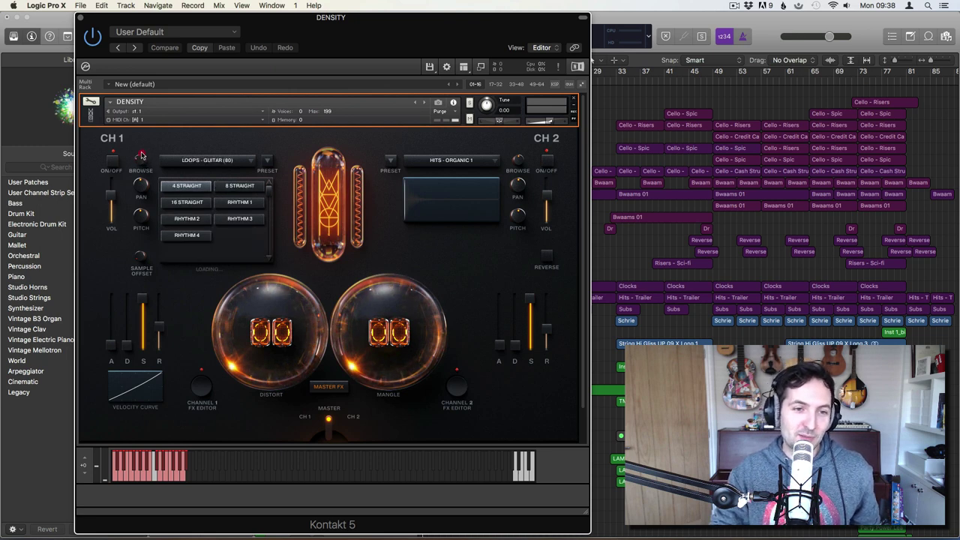
{"action": "left_click", "coordinate": [142, 162]}
{"action": "left_click", "coordinate": [240, 159]}
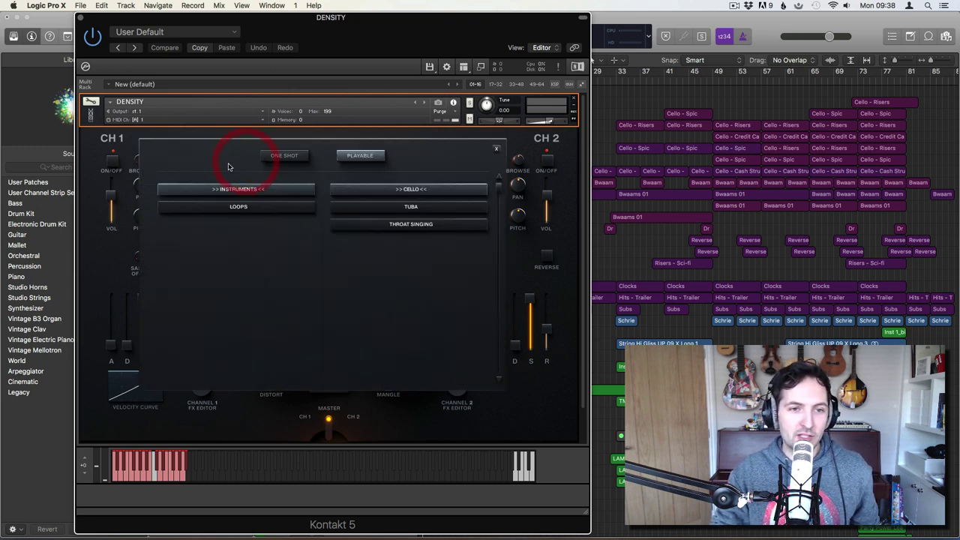
{"action": "left_click", "coordinate": [284, 155]}
{"action": "left_click", "coordinate": [495, 149]}
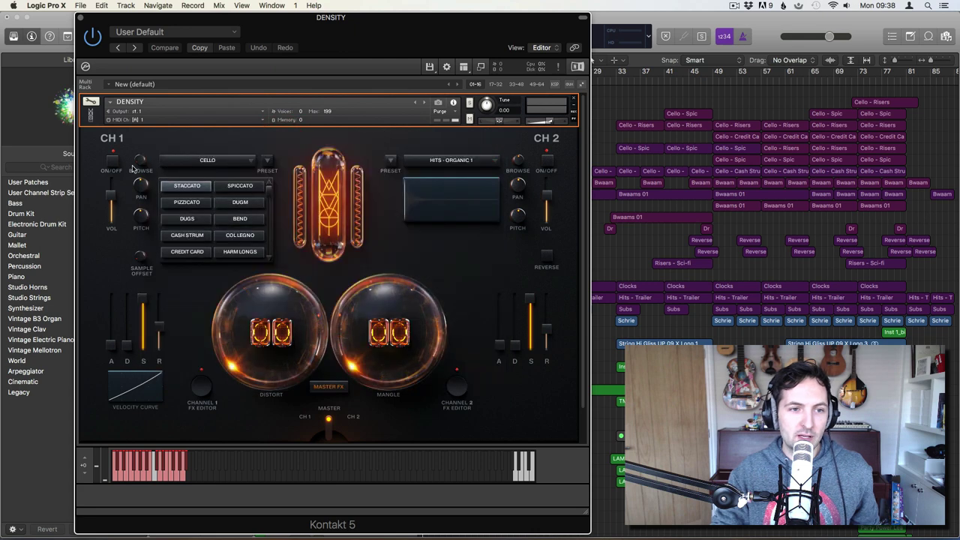
Load the one-shot sound Booms - Subs 1 into channel 1 and switch channel 1 on.
{"action": "left_click", "coordinate": [234, 160]}
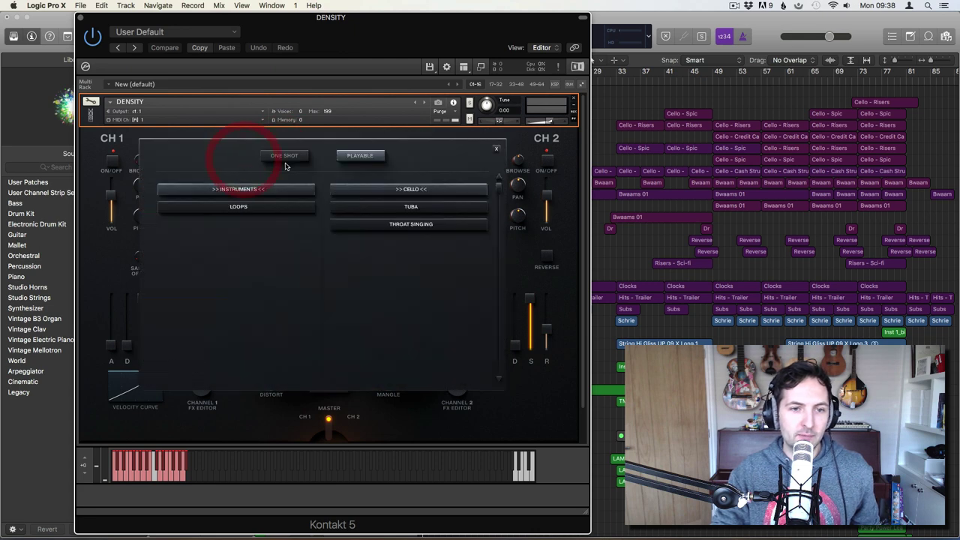
{"action": "left_click", "coordinate": [284, 155]}
{"action": "left_click", "coordinate": [240, 192]}
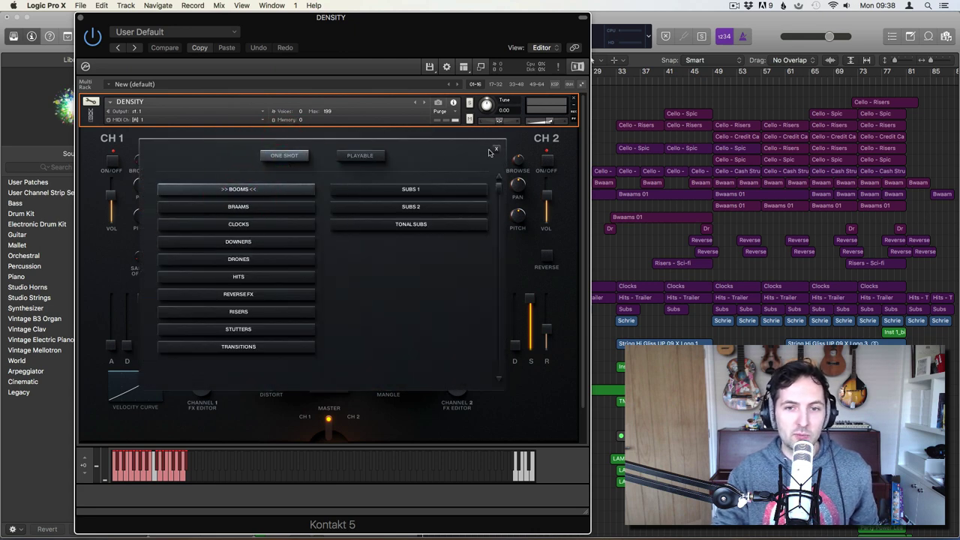
{"action": "left_click", "coordinate": [428, 189]}
{"action": "left_click", "coordinate": [496, 149]}
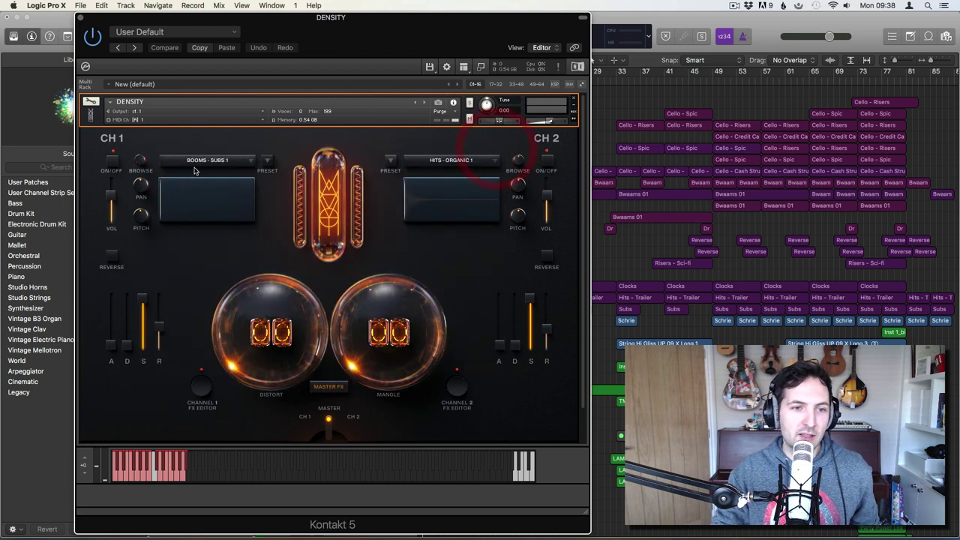
{"action": "left_click", "coordinate": [139, 160]}
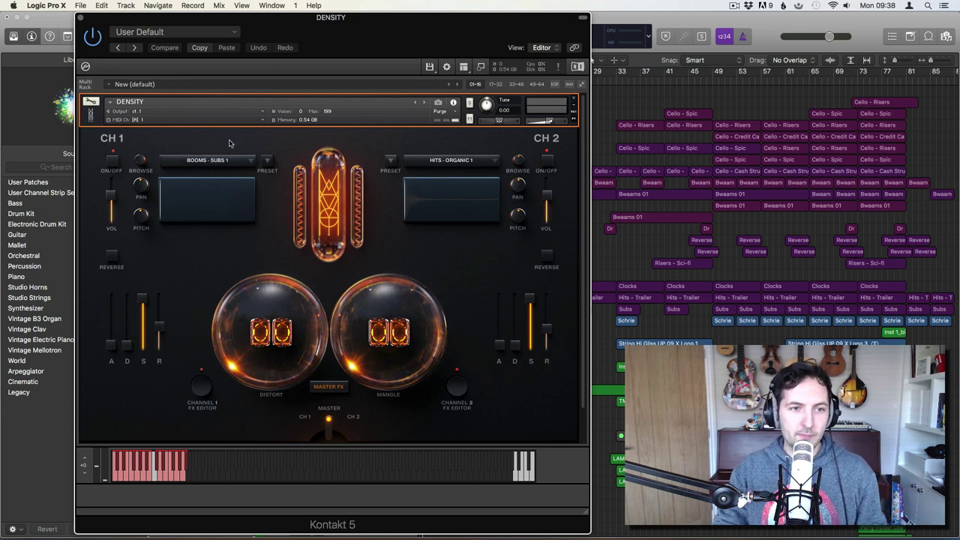
{"action": "left_click", "coordinate": [111, 162]}
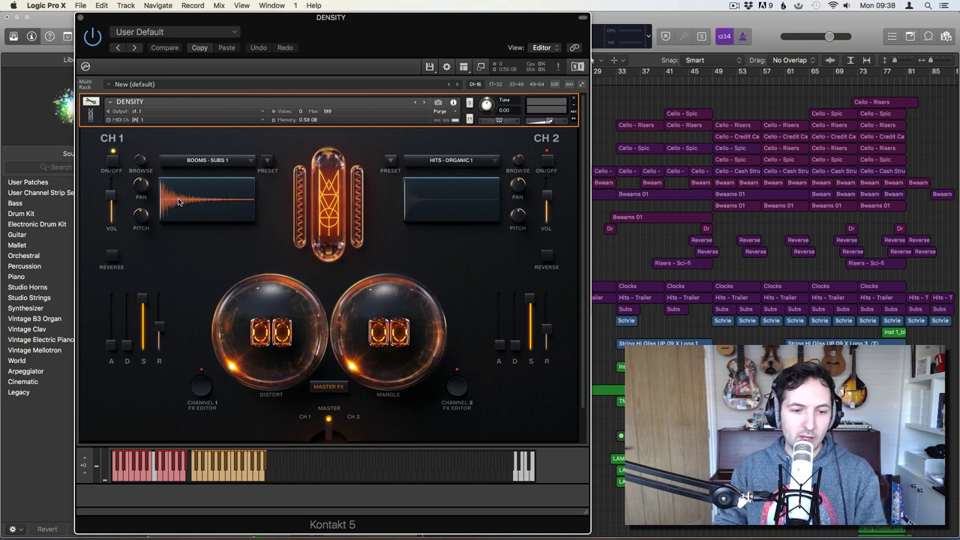
{"action": "left_click", "coordinate": [180, 203]}
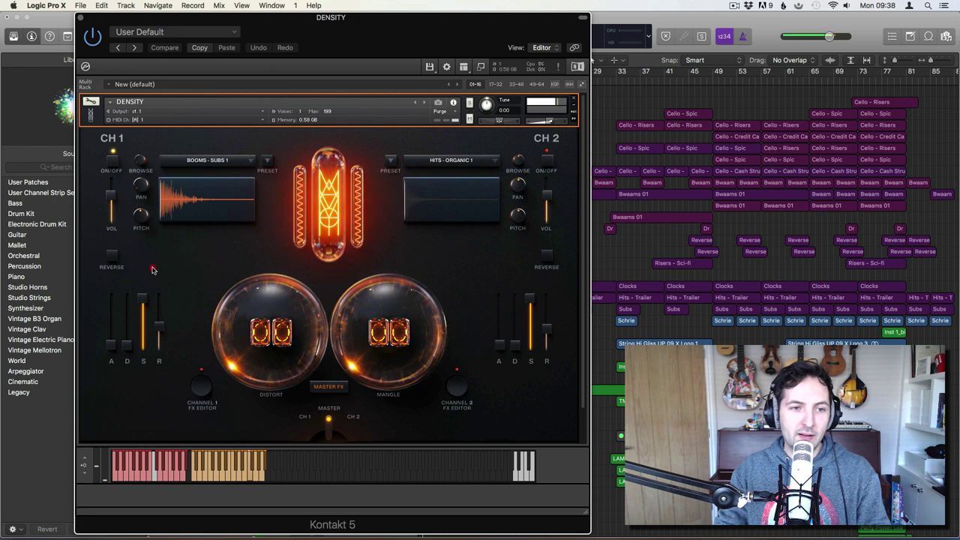
{"action": "mouse_move", "coordinate": [153, 183]}
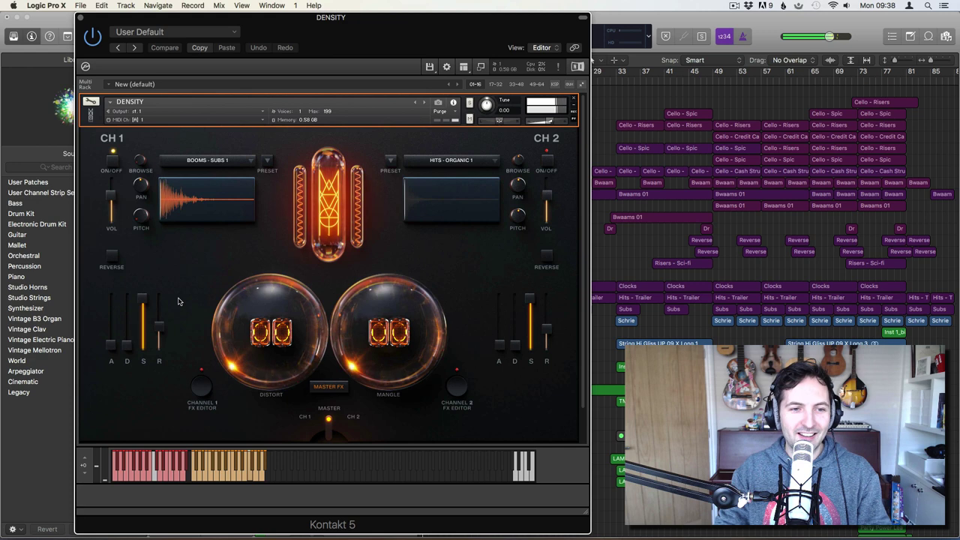
{"action": "left_click", "coordinate": [143, 218]}
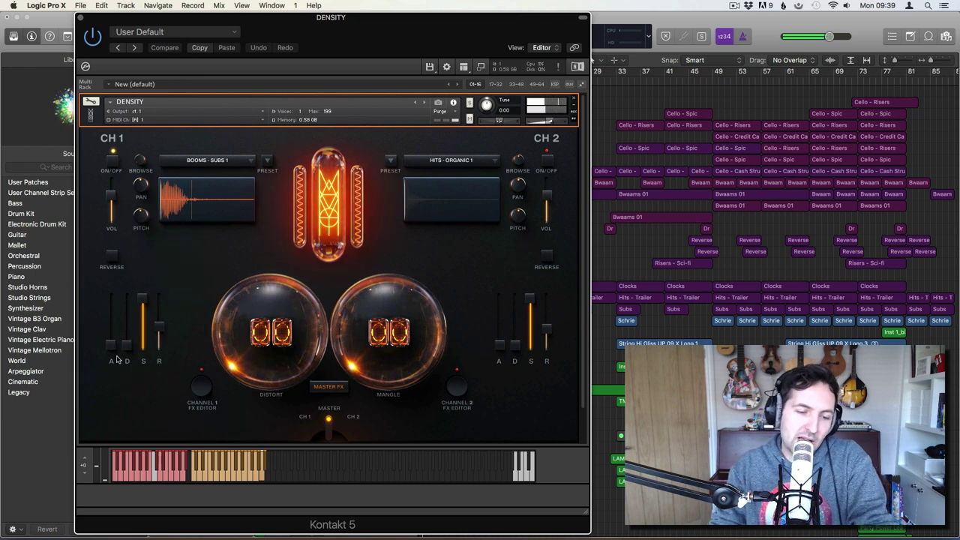
Try a 112.5 ms attack on channel 1, and raise its release to maximum before lowering it slightly.
{"action": "mouse_move", "coordinate": [113, 346]}
{"action": "left_mouse_down"}
{"action": "mouse_move", "coordinate": [114, 316]}
{"action": "mouse_move", "coordinate": [112, 346]}
{"action": "left_mouse_up"}
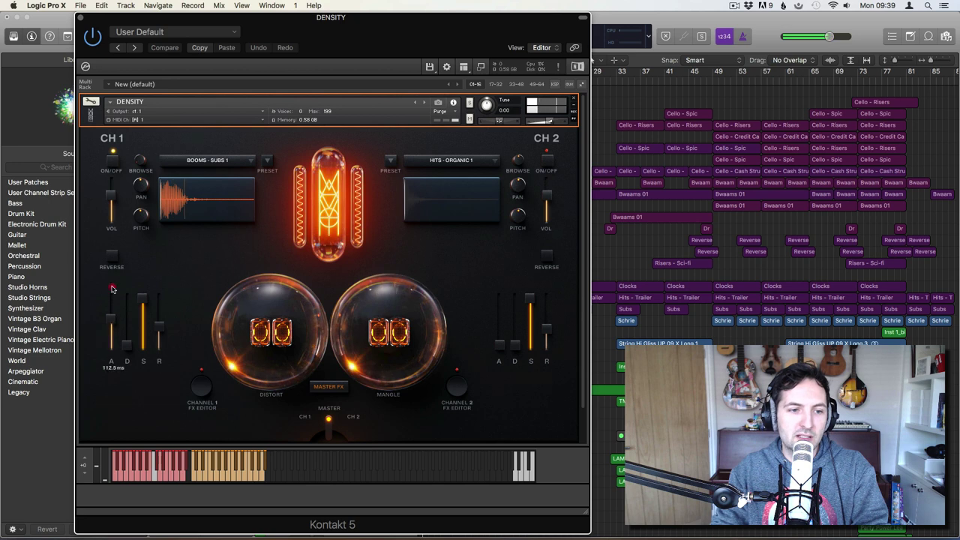
{"action": "left_click_drag", "start_coordinate": [133, 293], "coordinate": [151, 255]}
{"action": "left_click_drag", "start_coordinate": [160, 322], "coordinate": [161, 299]}
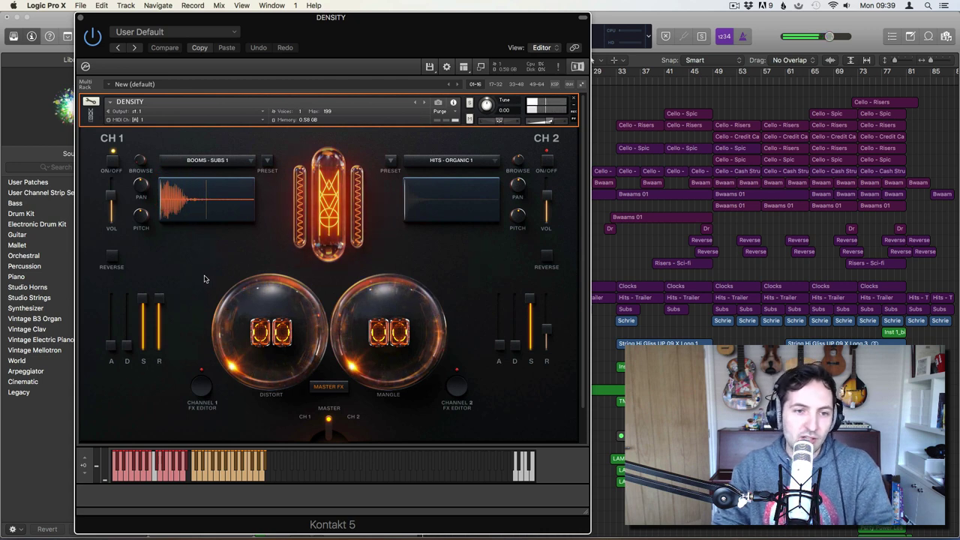
{"action": "left_click_drag", "start_coordinate": [160, 299], "coordinate": [163, 319]}
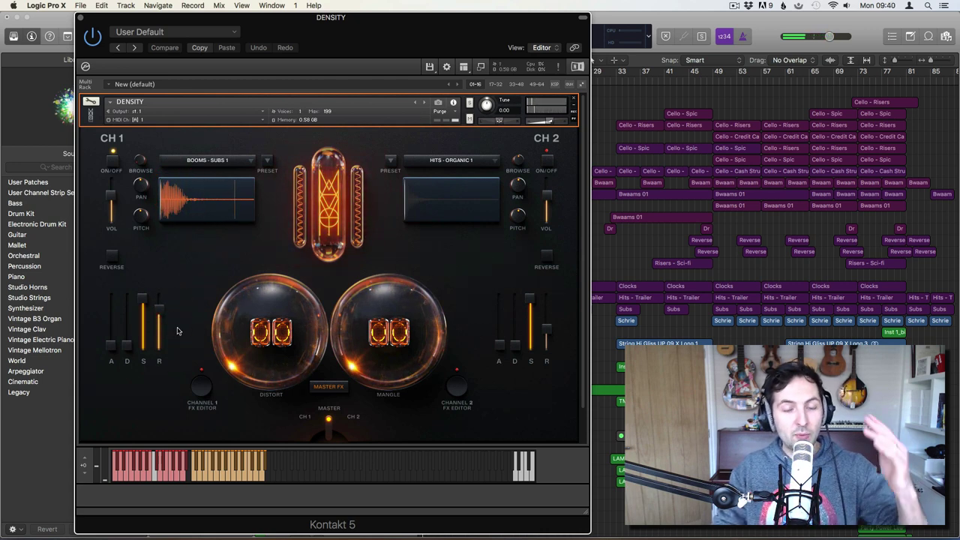
Examine the effect slots of channel 1, the master and channel 2 in the FX editor, and close the editor.
{"action": "left_click", "coordinate": [201, 388]}
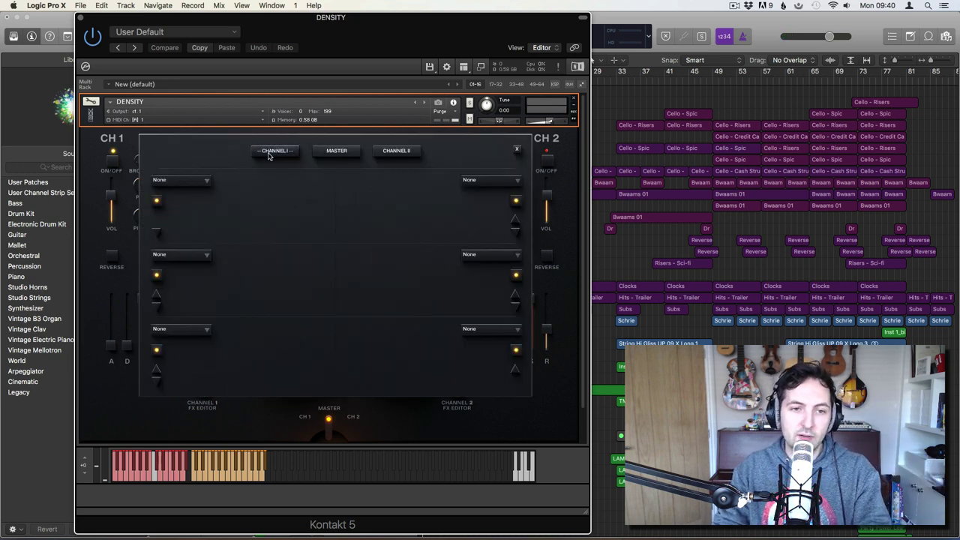
{"action": "left_click", "coordinate": [334, 150]}
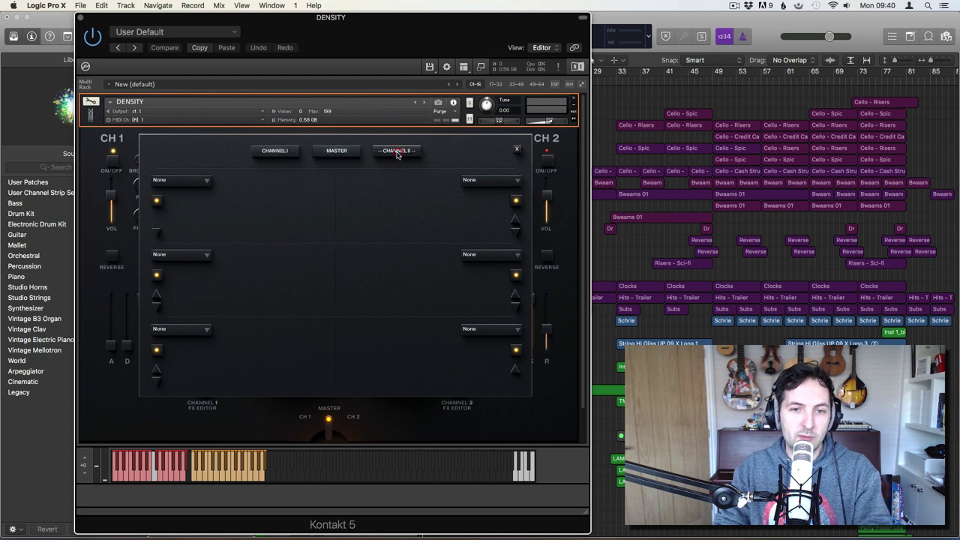
{"action": "left_click", "coordinate": [334, 151]}
{"action": "left_click", "coordinate": [276, 151]}
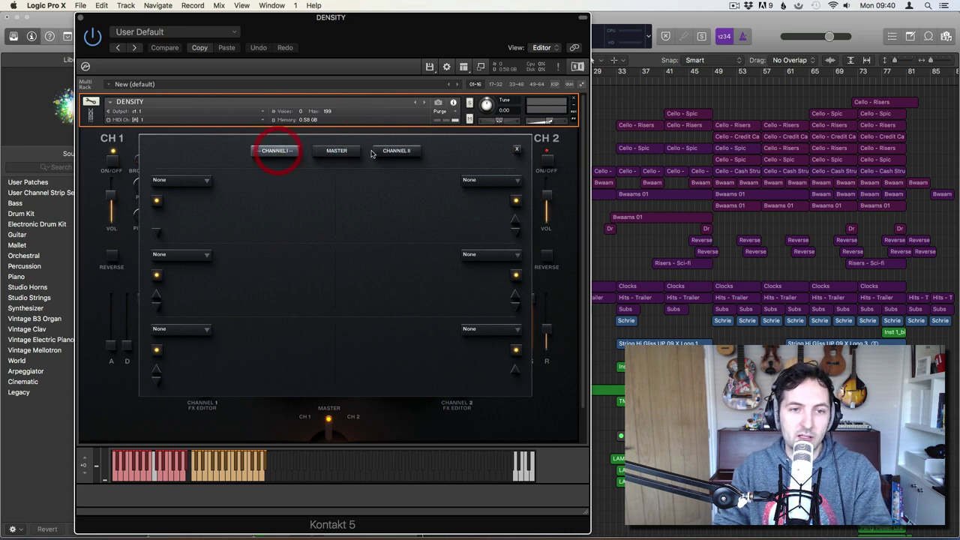
{"action": "left_click", "coordinate": [518, 151]}
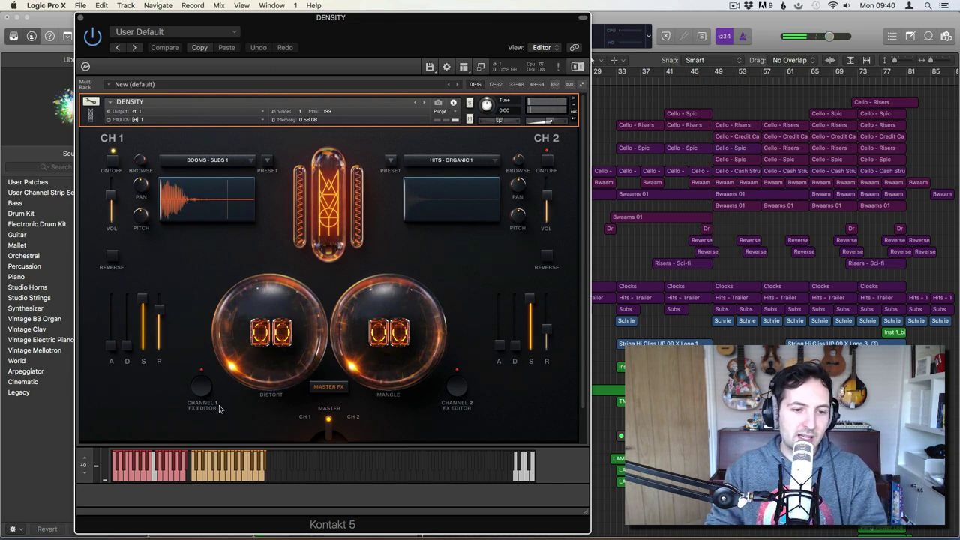
View channel 1's FX editor and close it.
{"action": "left_click", "coordinate": [201, 387]}
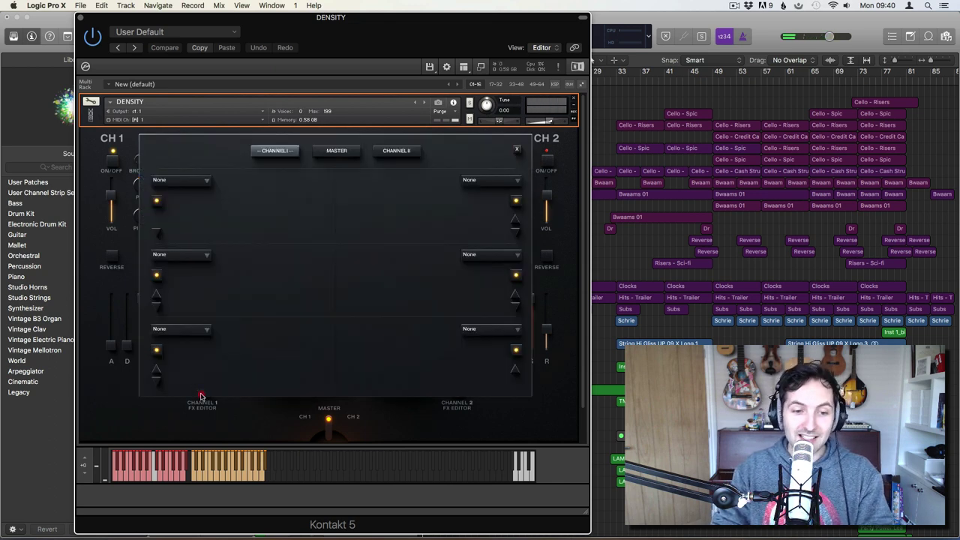
{"action": "left_click", "coordinate": [518, 151]}
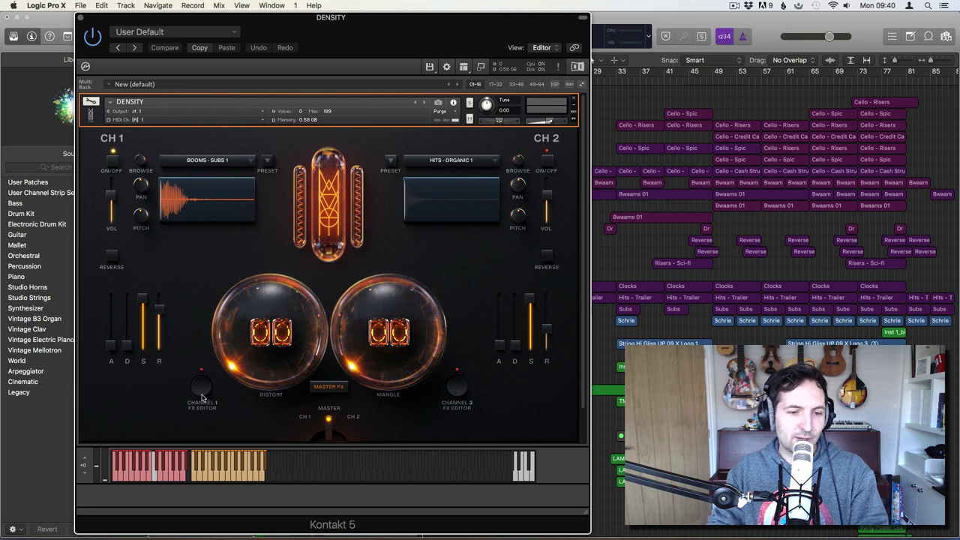
{"action": "left_click", "coordinate": [202, 396]}
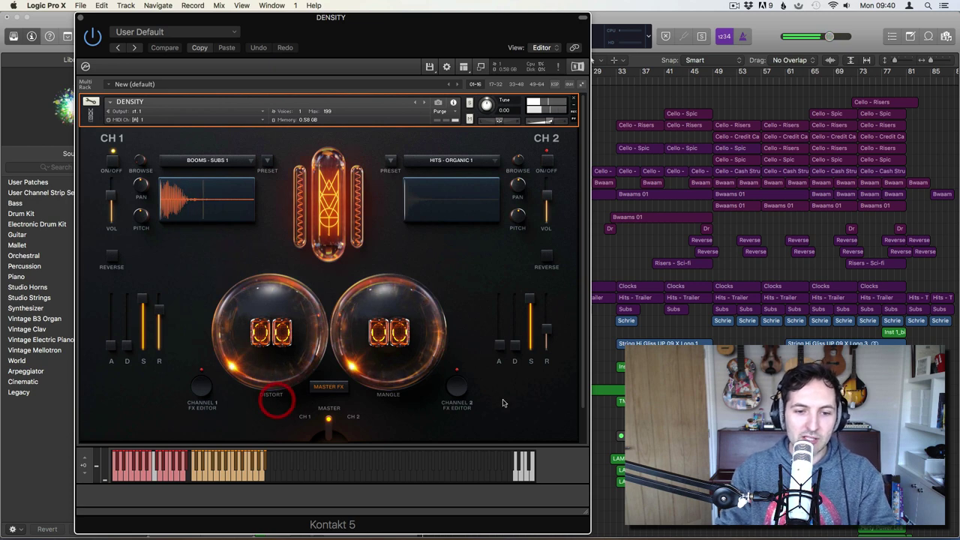
Try the Distort control at 99 and the Mangle control at 38, and return both to 00.
{"action": "left_click_drag", "start_coordinate": [271, 385], "coordinate": [272, 180]}
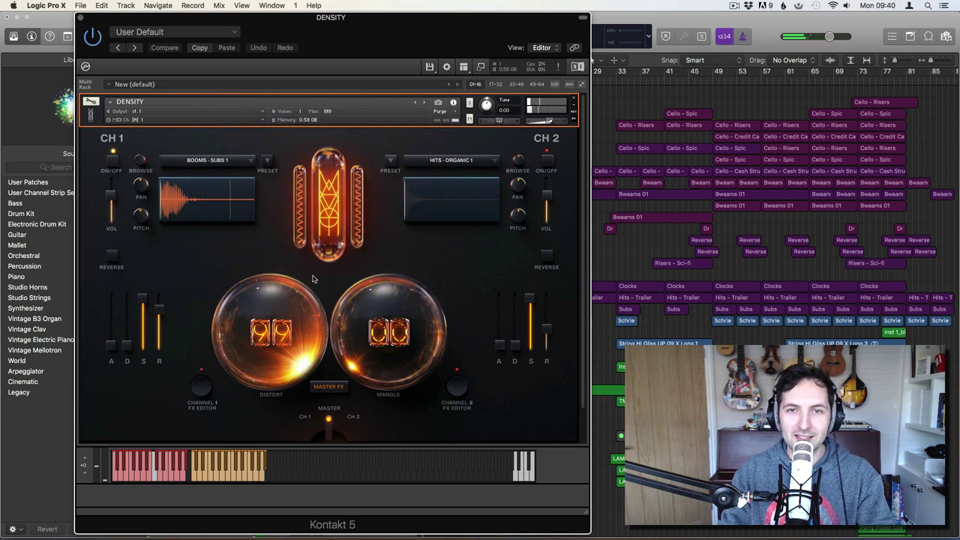
{"action": "left_click_drag", "start_coordinate": [362, 373], "coordinate": [386, 222]}
{"action": "left_click_drag", "start_coordinate": [395, 375], "coordinate": [421, 356]}
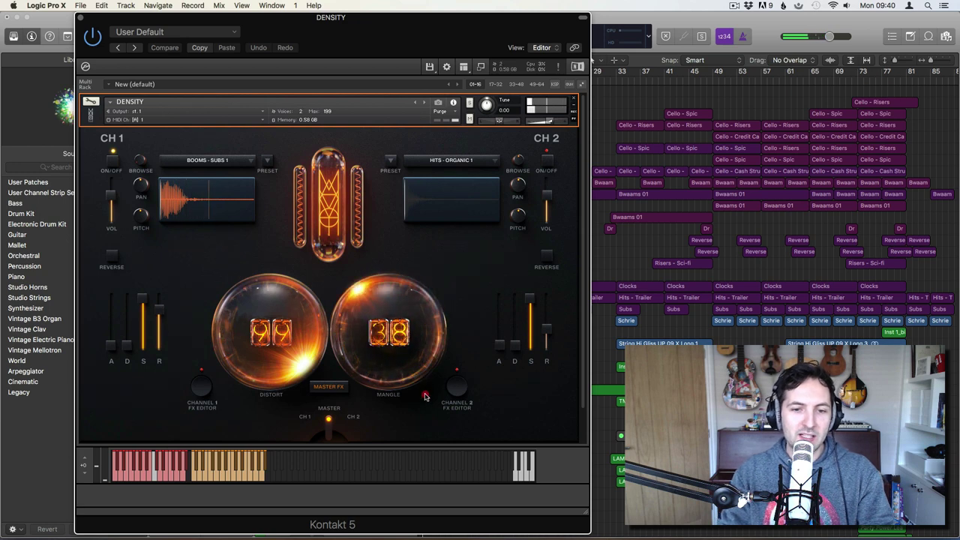
{"action": "left_click_drag", "start_coordinate": [424, 396], "coordinate": [424, 446]}
{"action": "left_click_drag", "start_coordinate": [272, 330], "coordinate": [438, 523]}
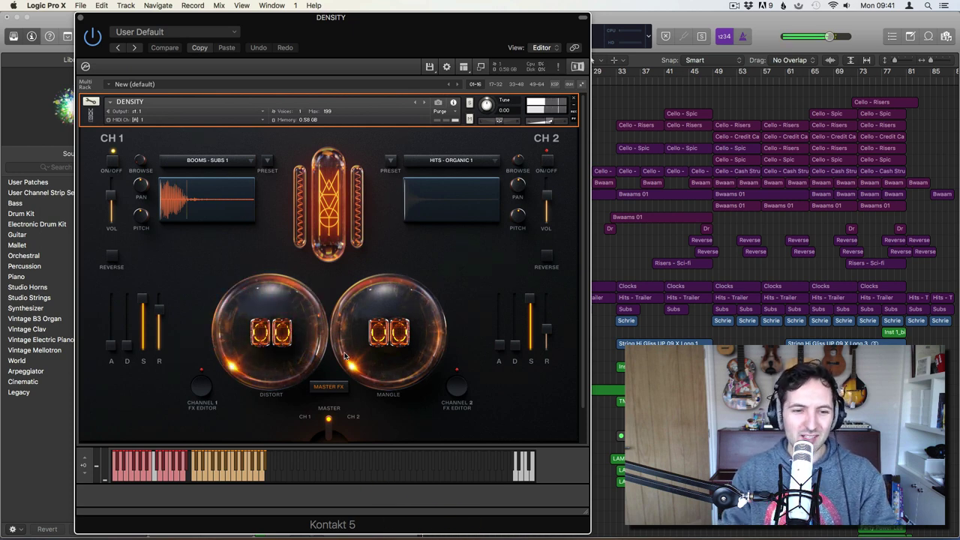
{"action": "left_click_drag", "start_coordinate": [345, 356], "coordinate": [405, 266]}
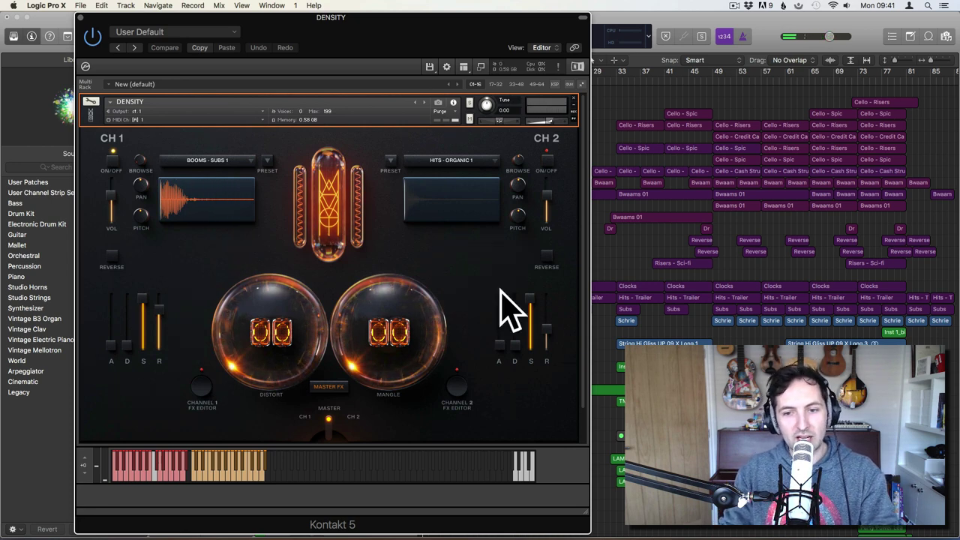
Load a Reverb effect into the first slot of channel 1 in the FX editor.
{"action": "left_click", "coordinate": [334, 388]}
{"action": "left_click", "coordinate": [274, 152]}
{"action": "left_click", "coordinate": [206, 182]}
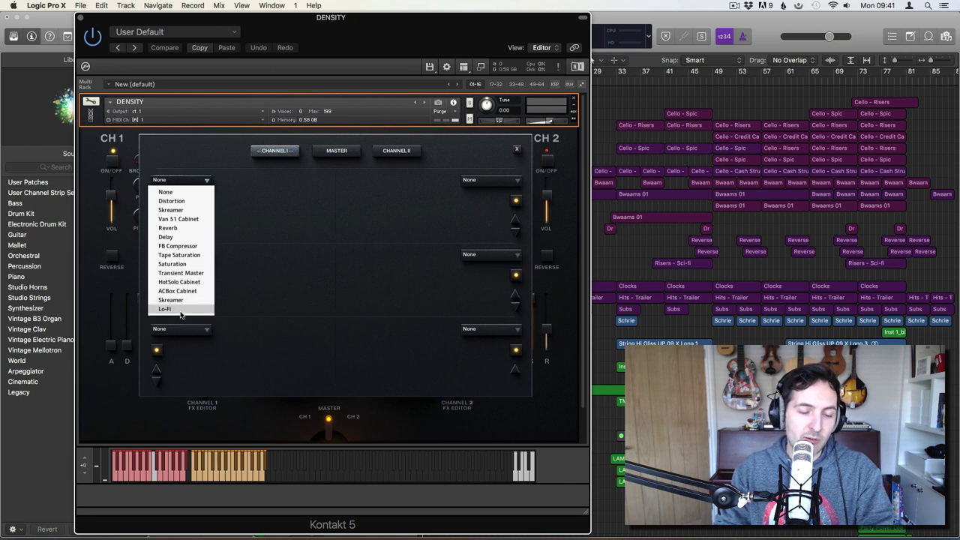
{"action": "left_click", "coordinate": [184, 228]}
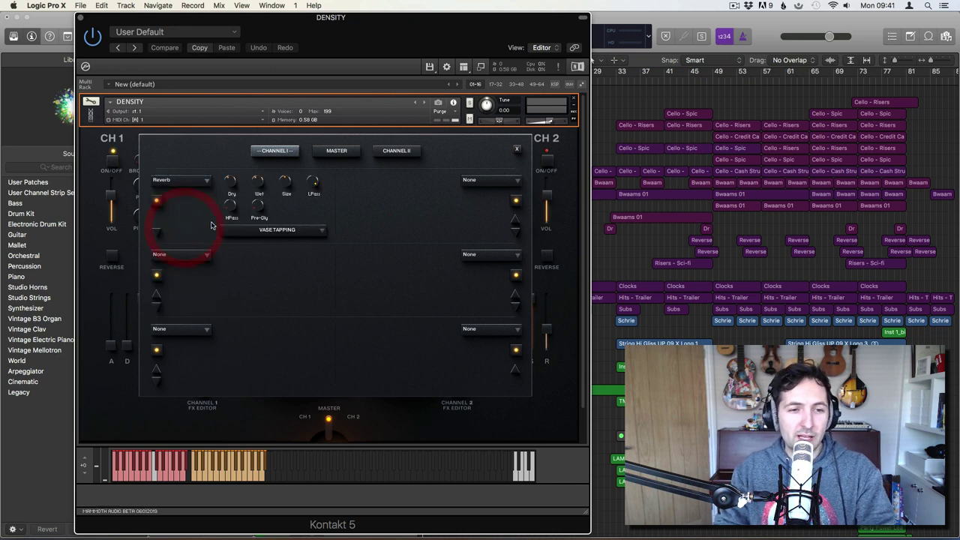
Try the reverb impulses Plastic Storage Box, Archway, Train Station Stairs 1, Train Station Stairs 2 and Outside Skip on channel 1.
{"action": "left_click", "coordinate": [319, 234]}
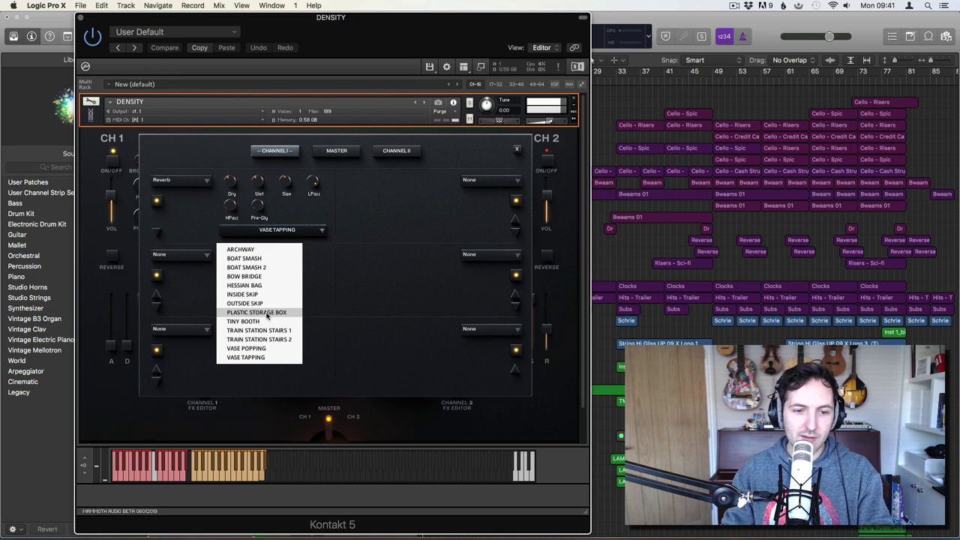
{"action": "left_click", "coordinate": [267, 312]}
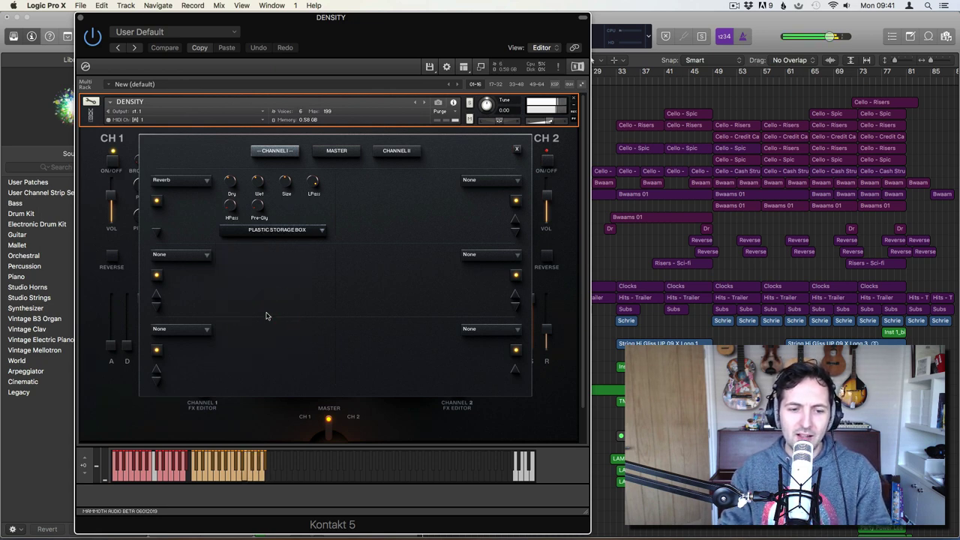
{"action": "left_click", "coordinate": [270, 231]}
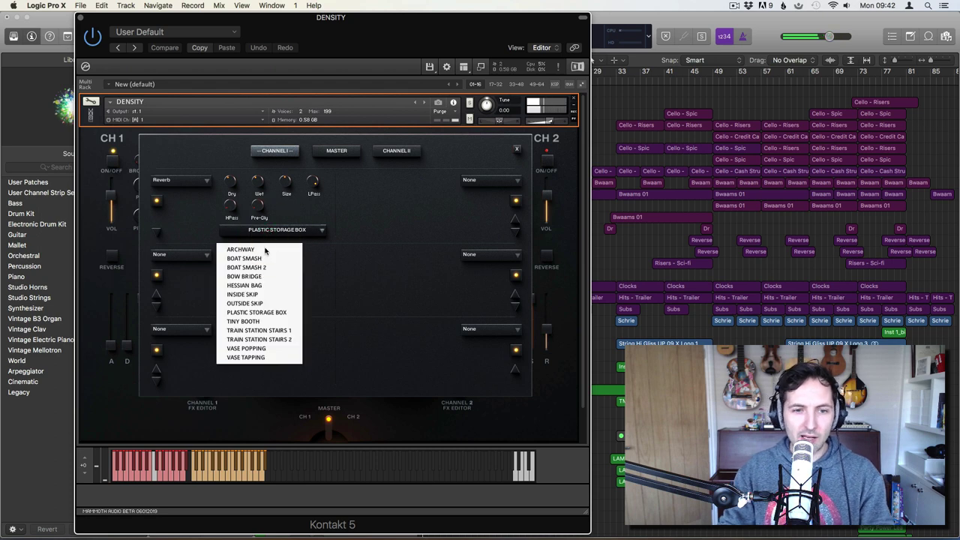
{"action": "left_click", "coordinate": [257, 252]}
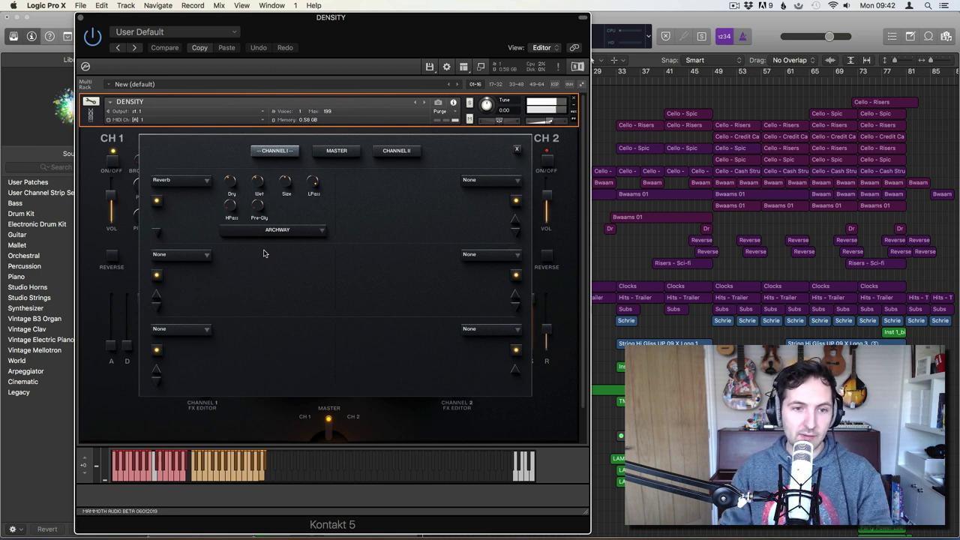
{"action": "left_click", "coordinate": [272, 231]}
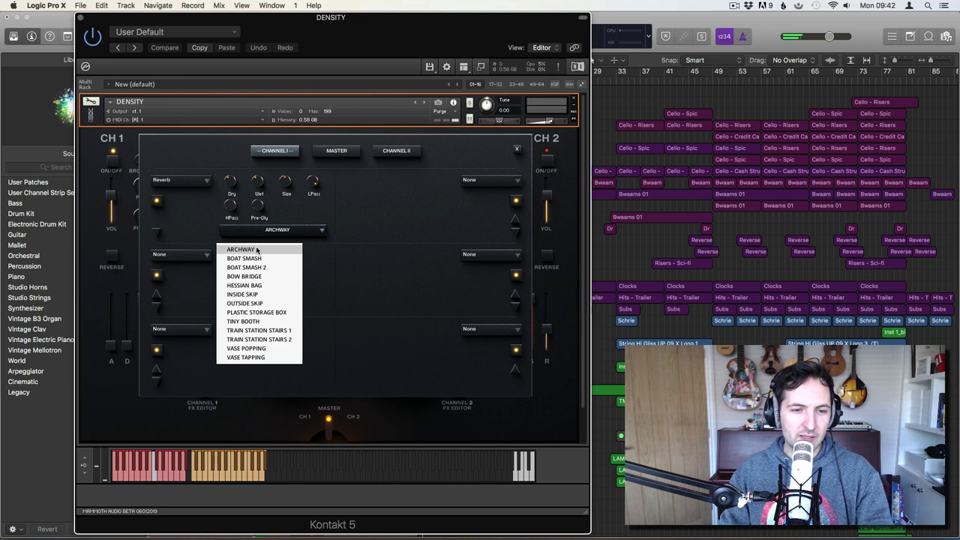
{"action": "left_click", "coordinate": [270, 330]}
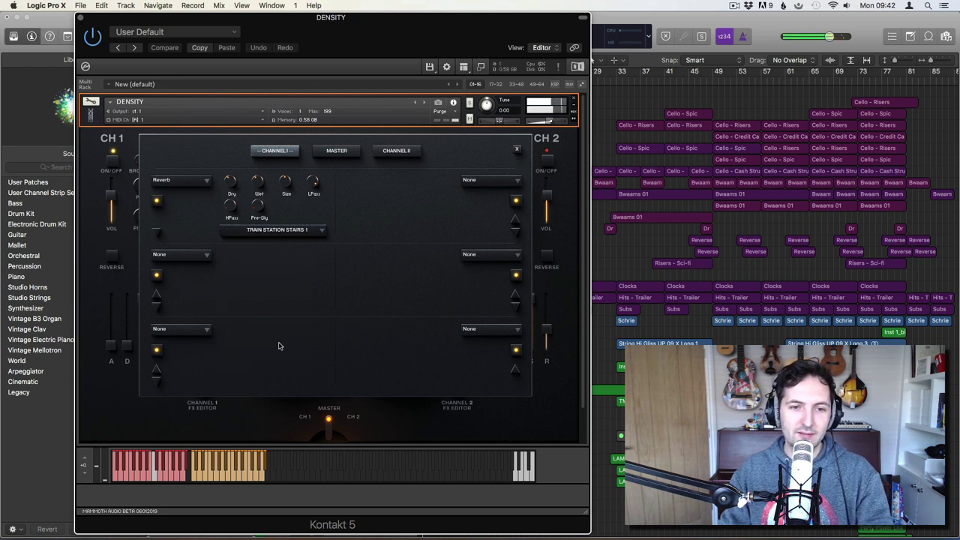
{"action": "left_click", "coordinate": [315, 231]}
{"action": "left_click", "coordinate": [271, 344]}
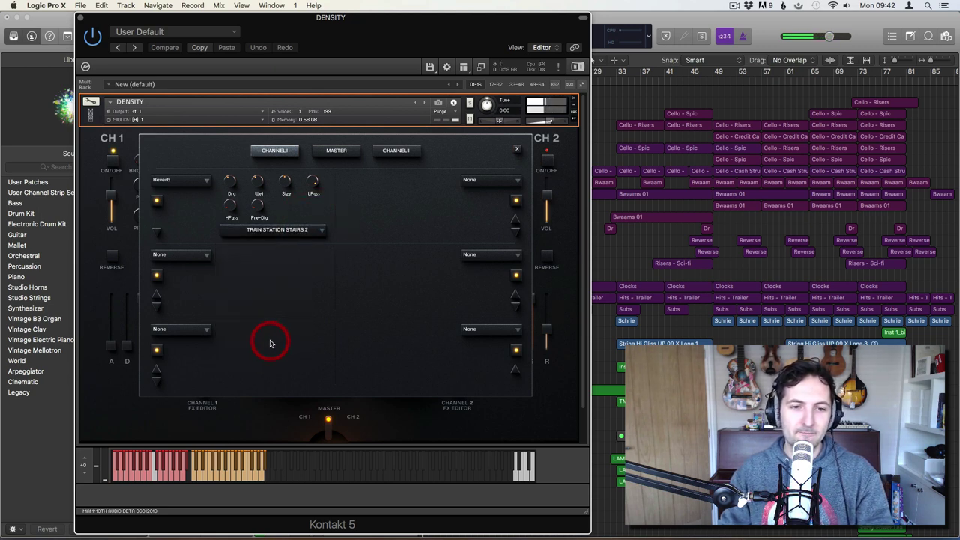
{"action": "left_click", "coordinate": [311, 231]}
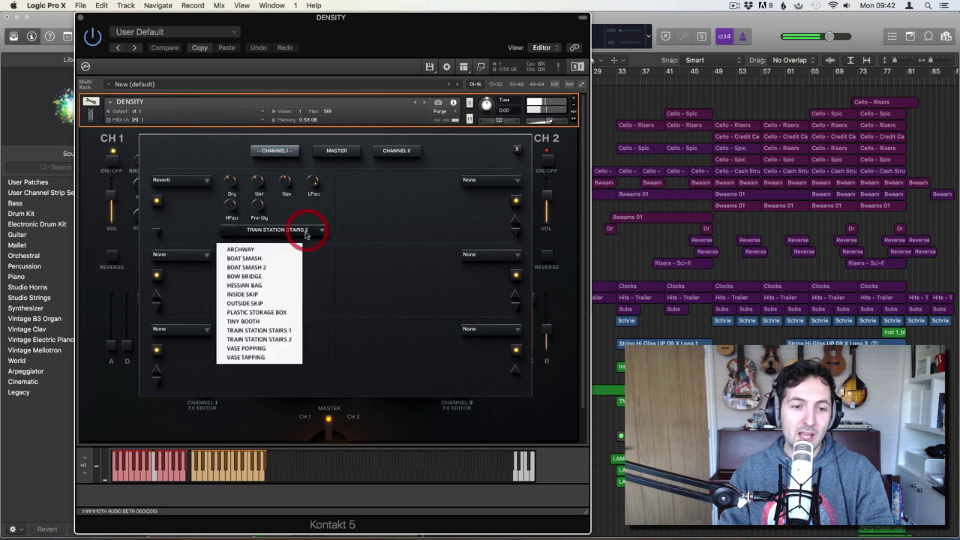
{"action": "left_click", "coordinate": [262, 303]}
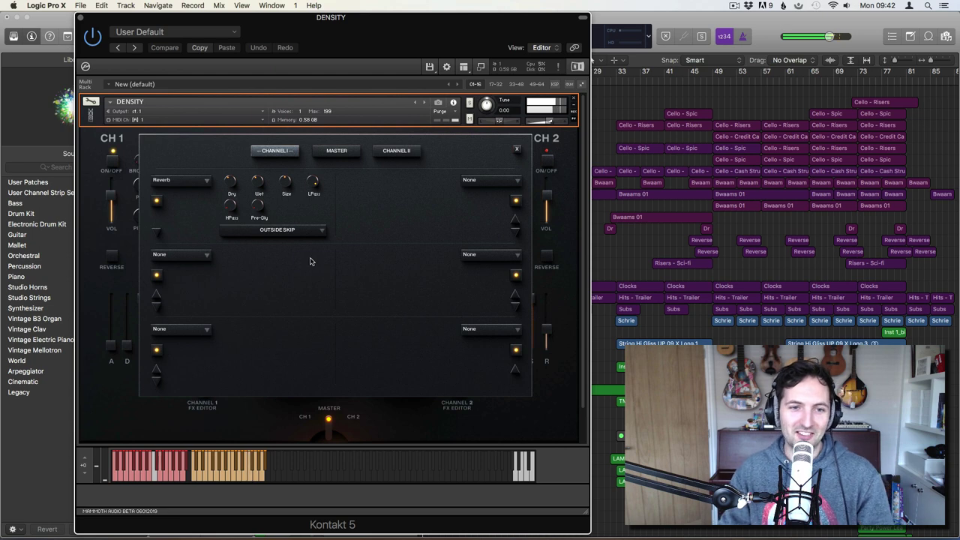
Replace the Reverb in channel 1's first slot with the Skreamer effect.
{"action": "left_click", "coordinate": [209, 180]}
{"action": "left_click", "coordinate": [213, 183]}
{"action": "left_click", "coordinate": [210, 182]}
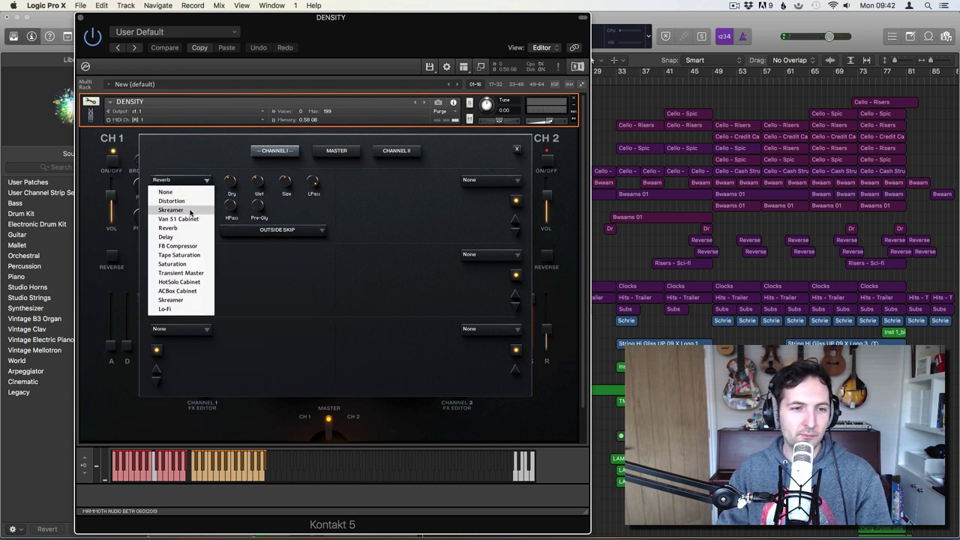
{"action": "left_click", "coordinate": [190, 211]}
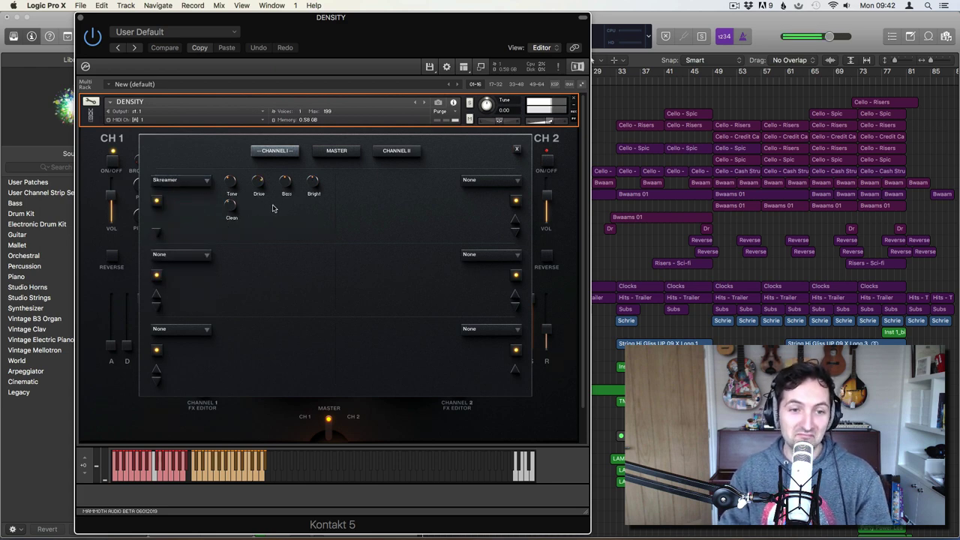
Load the Van 51 Cabinet into channel 1's first slot and switch off its Lead, Hi-Gain, Bright and Crunch options.
{"action": "left_click", "coordinate": [208, 183]}
{"action": "left_click", "coordinate": [189, 218]}
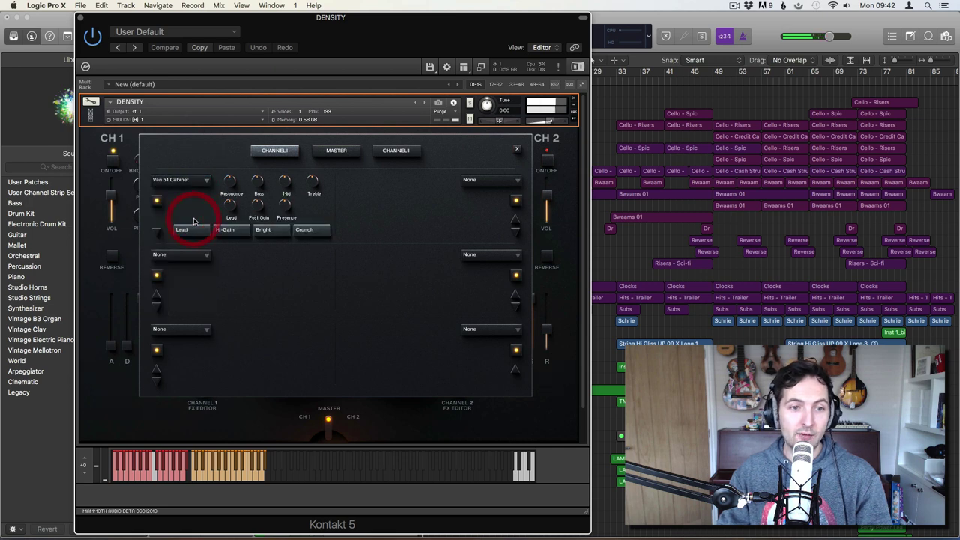
{"action": "left_click", "coordinate": [225, 230]}
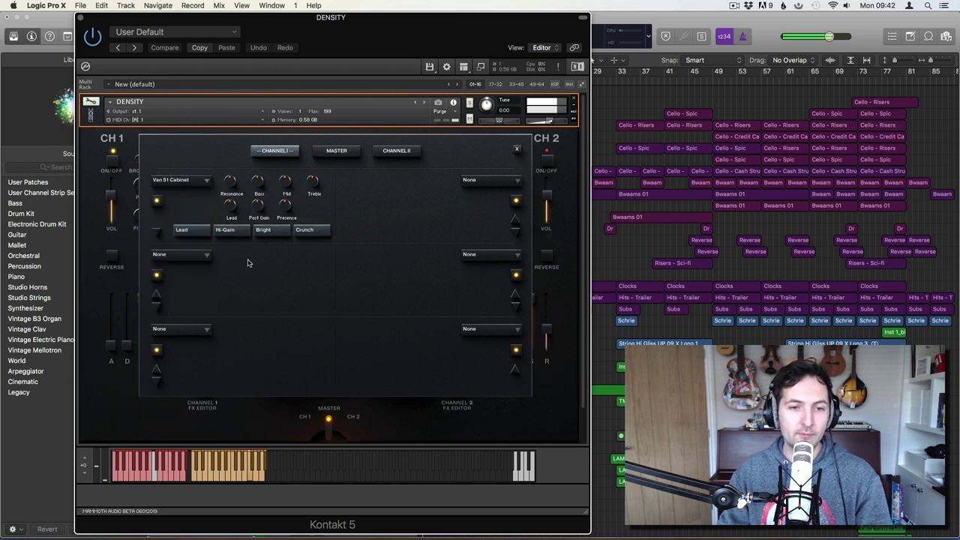
{"action": "left_click", "coordinate": [198, 183]}
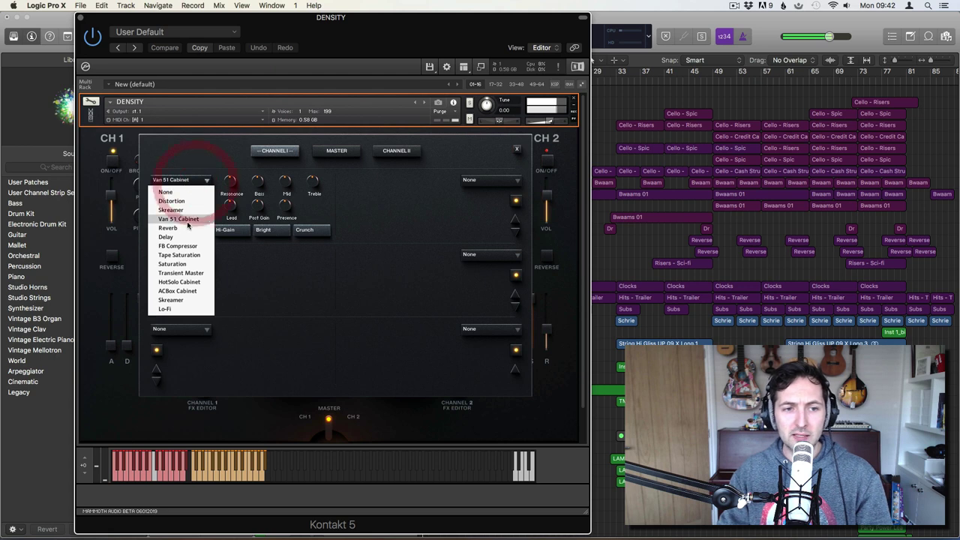
{"action": "left_click", "coordinate": [326, 201]}
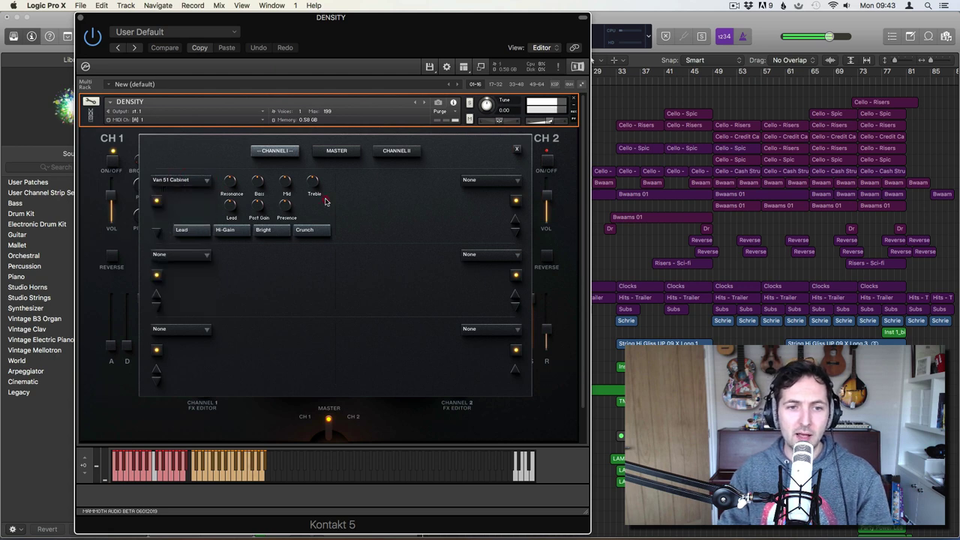
{"action": "left_click", "coordinate": [183, 229]}
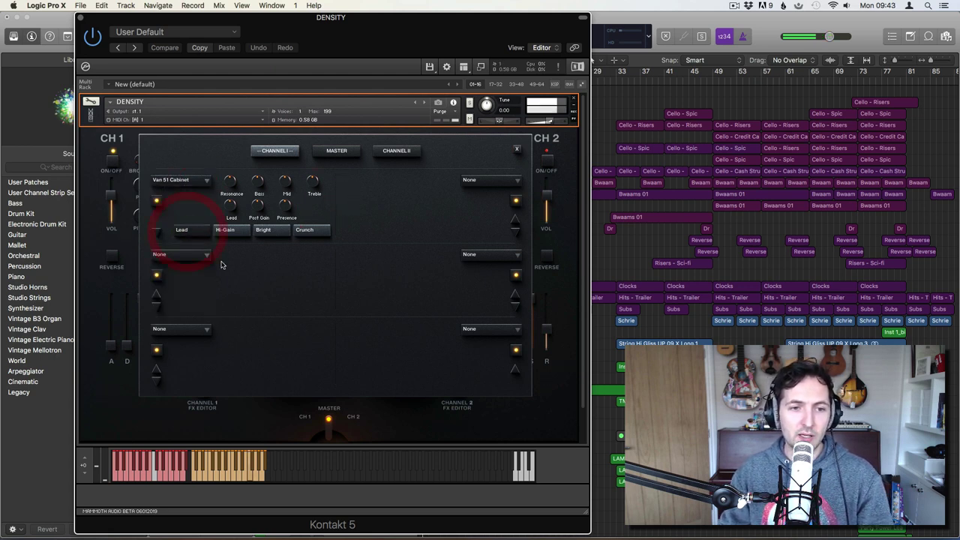
{"action": "left_click", "coordinate": [309, 232]}
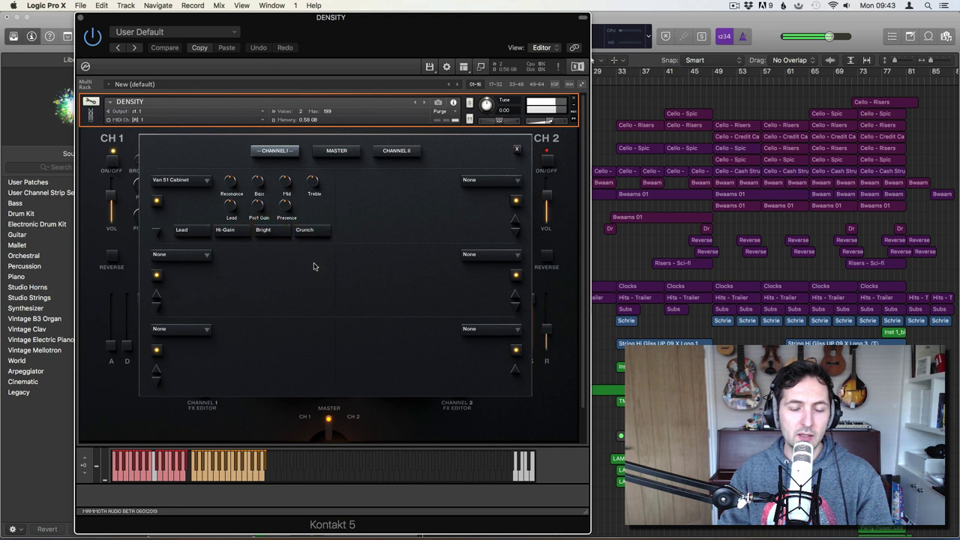
Try the cabinet's Crunch, Bright, Hi-Gain and Lead options in different combinations and switch them all off again.
{"action": "left_click", "coordinate": [307, 232]}
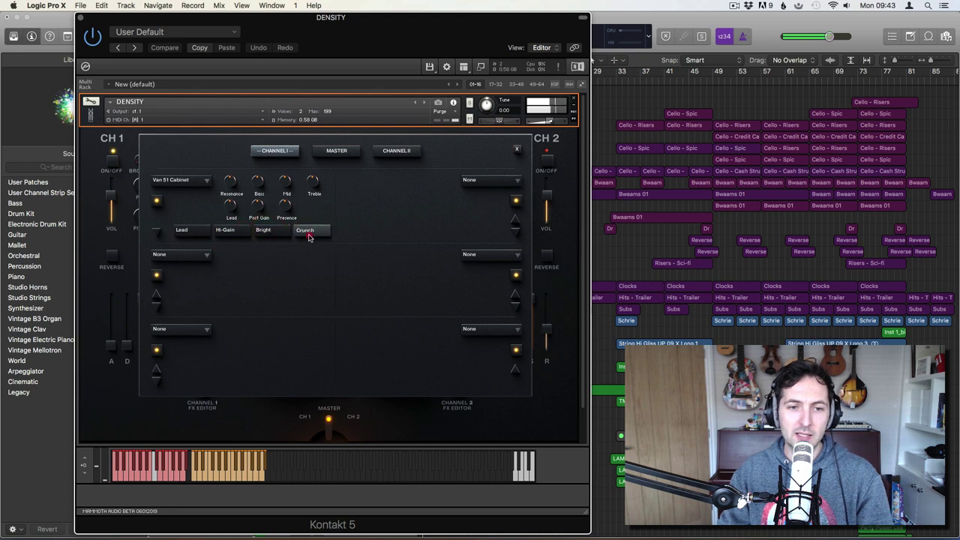
{"action": "left_click", "coordinate": [262, 231]}
{"action": "left_click", "coordinate": [267, 234]}
{"action": "left_click", "coordinate": [272, 231]}
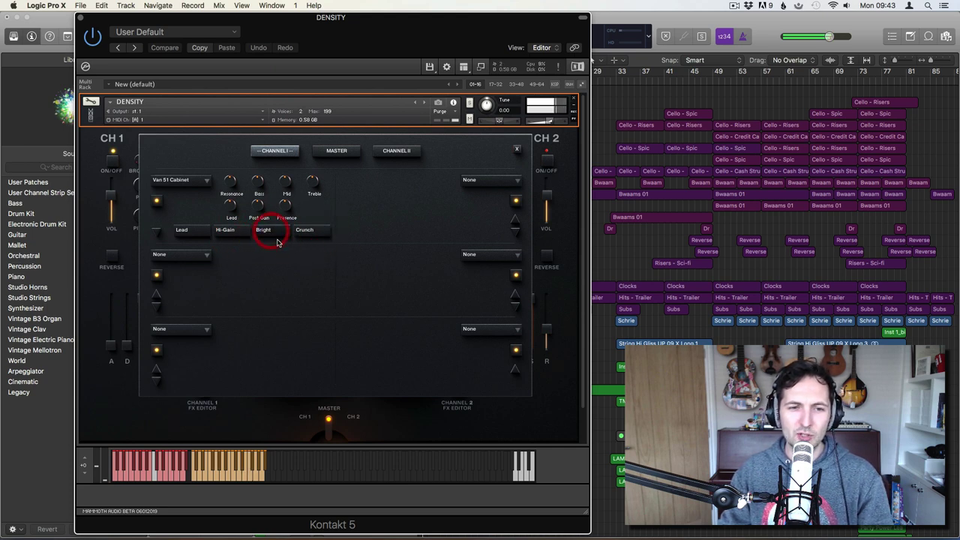
{"action": "left_click", "coordinate": [225, 232]}
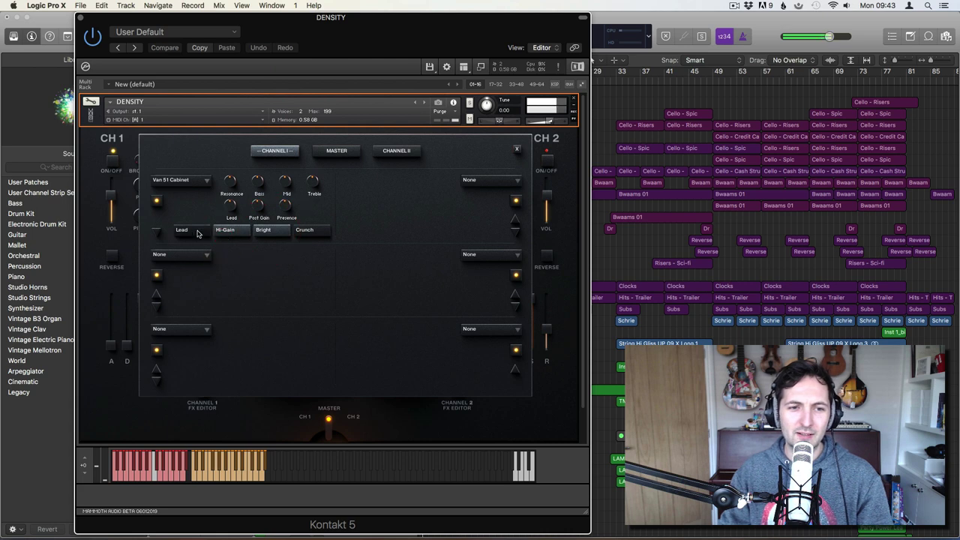
{"action": "left_click", "coordinate": [182, 231]}
{"action": "left_click", "coordinate": [261, 230]}
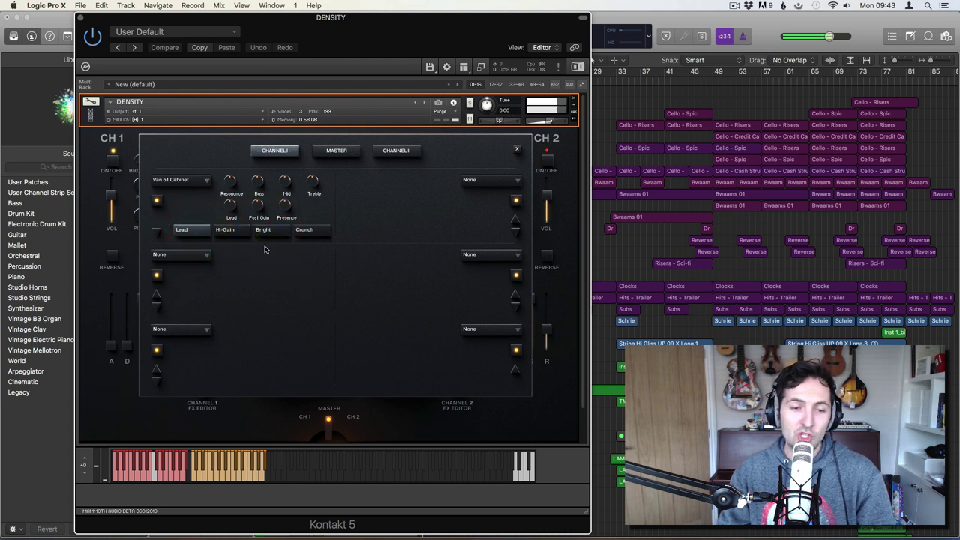
{"action": "left_click", "coordinate": [188, 228]}
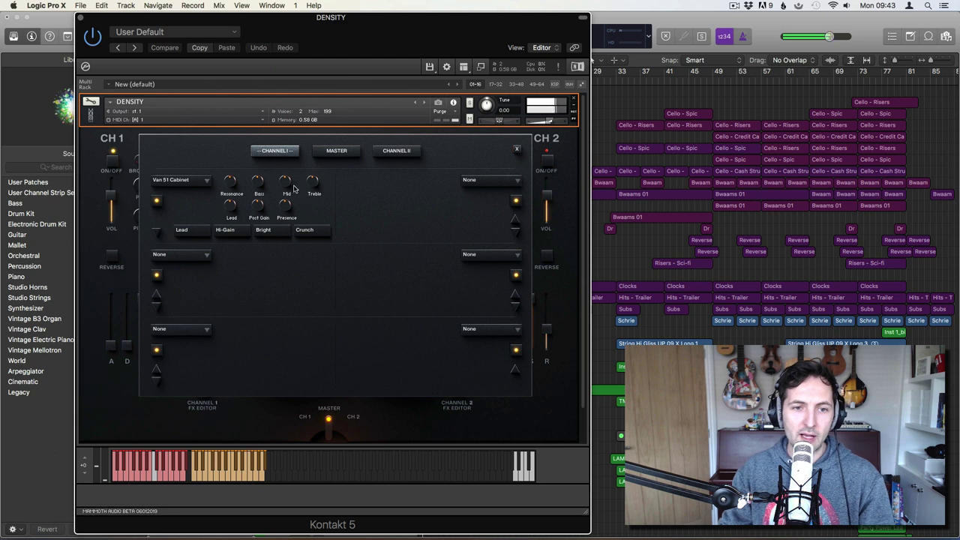
Try the cabinet's Mid at 100.0 with Crunch switched on, and turn Resonance and Bass down to 0.0.
{"action": "left_click_drag", "start_coordinate": [291, 185], "coordinate": [286, 125]}
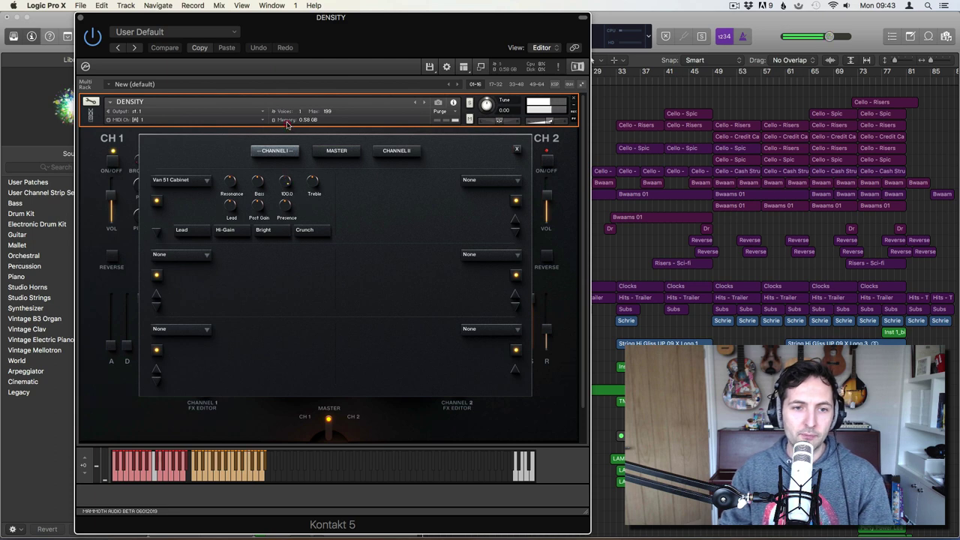
{"action": "left_click", "coordinate": [307, 230]}
{"action": "left_click", "coordinate": [273, 327]}
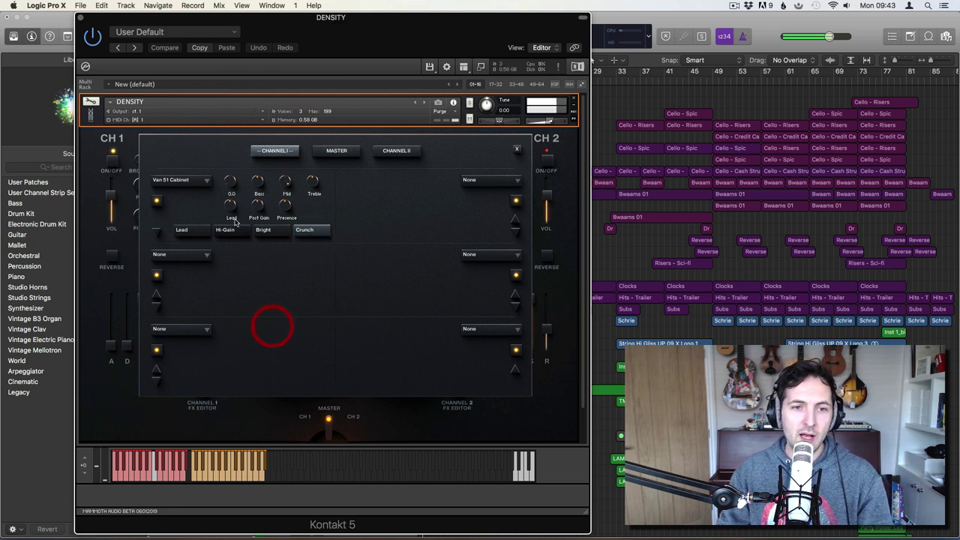
{"action": "left_click", "coordinate": [283, 255]}
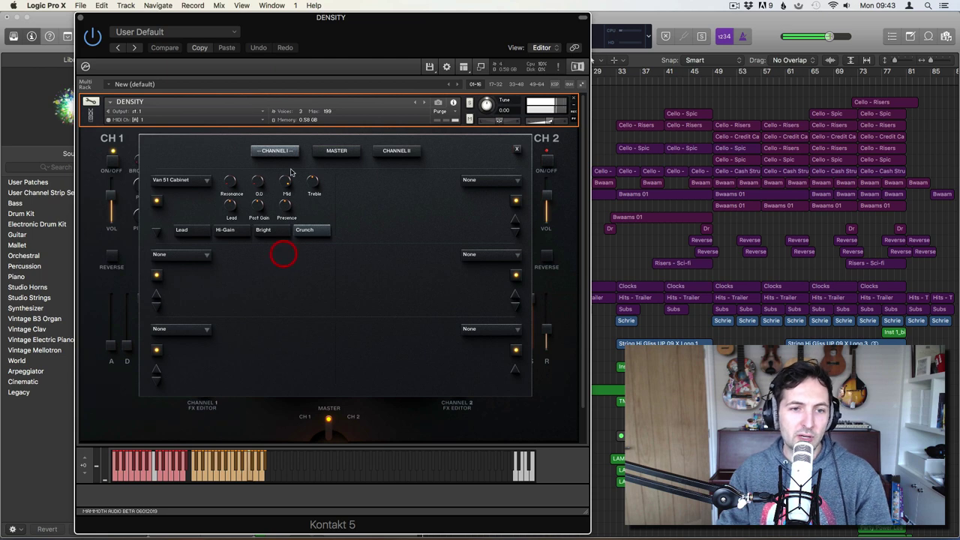
{"action": "left_click", "coordinate": [329, 309]}
{"action": "left_click", "coordinate": [336, 289]}
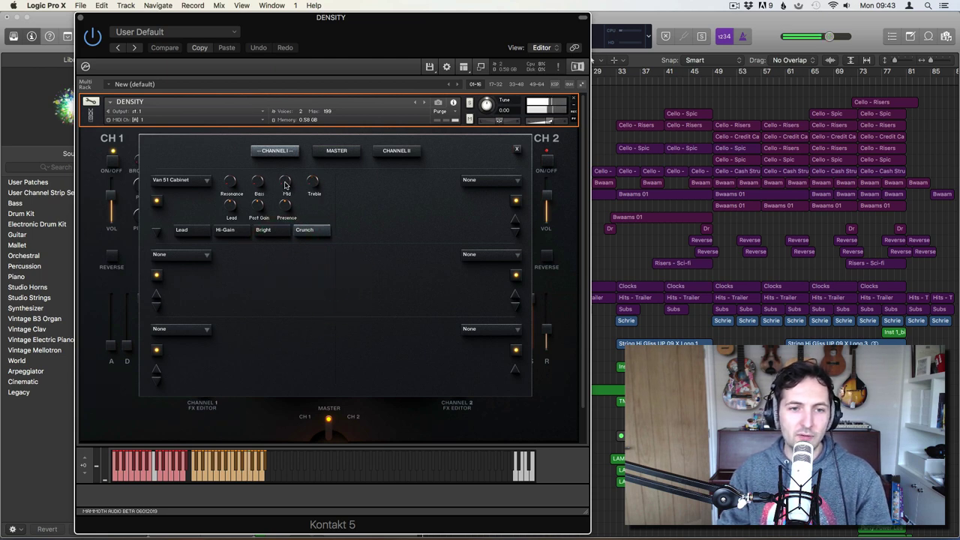
Try different Mid, Treble and Presence settings on the Van 51 Cabinet in channel 1's first slot.
{"action": "left_click", "coordinate": [266, 3]}
{"action": "left_click", "coordinate": [313, 44]}
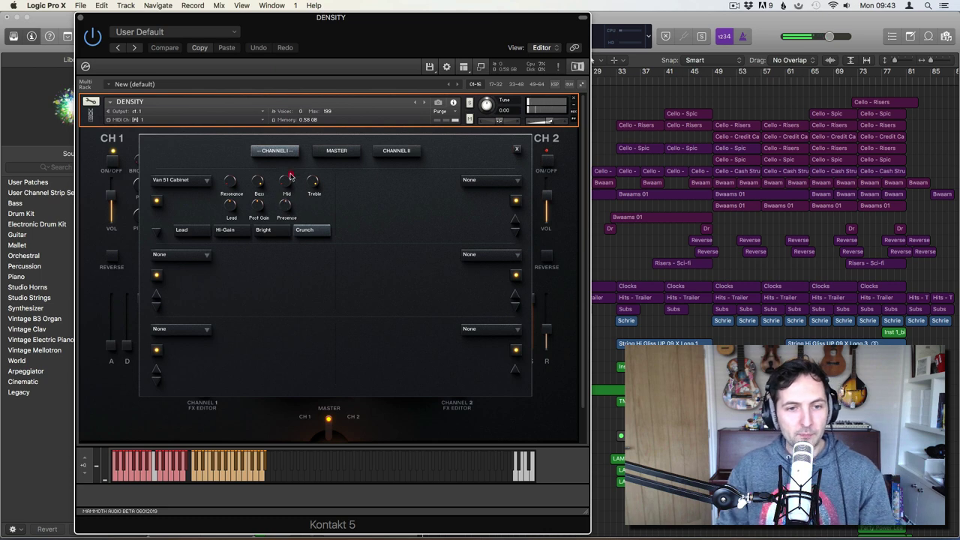
{"action": "left_click_drag", "start_coordinate": [286, 206], "coordinate": [287, 216]}
{"action": "left_click", "coordinate": [288, 205]}
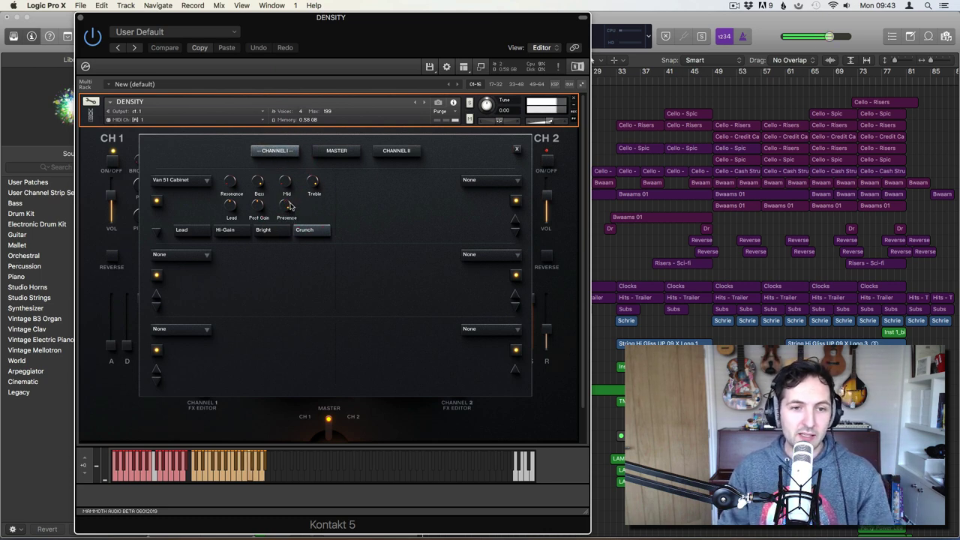
Replace the cabinet with the Delay in channel 1's first slot and try its Time, including 1/32 D, and its Dry and Wet levels.
{"action": "left_click", "coordinate": [201, 184]}
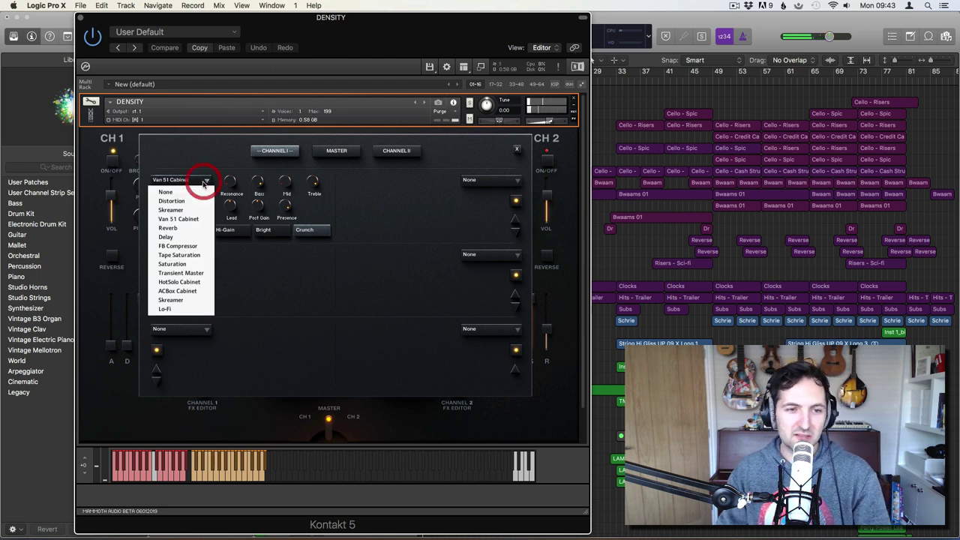
{"action": "left_click", "coordinate": [180, 237]}
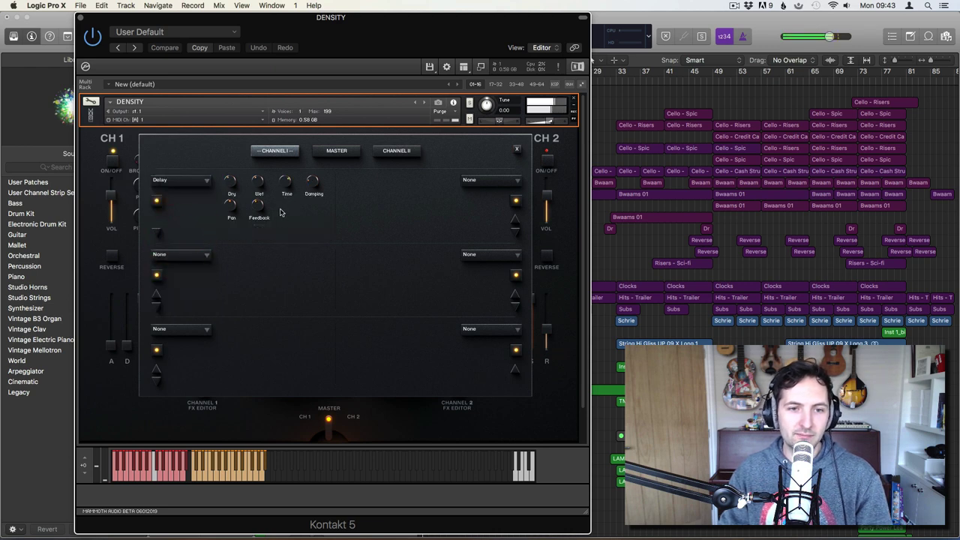
{"action": "mouse_move", "coordinate": [288, 177]}
{"action": "left_click_drag", "start_coordinate": [287, 178], "coordinate": [289, 174]}
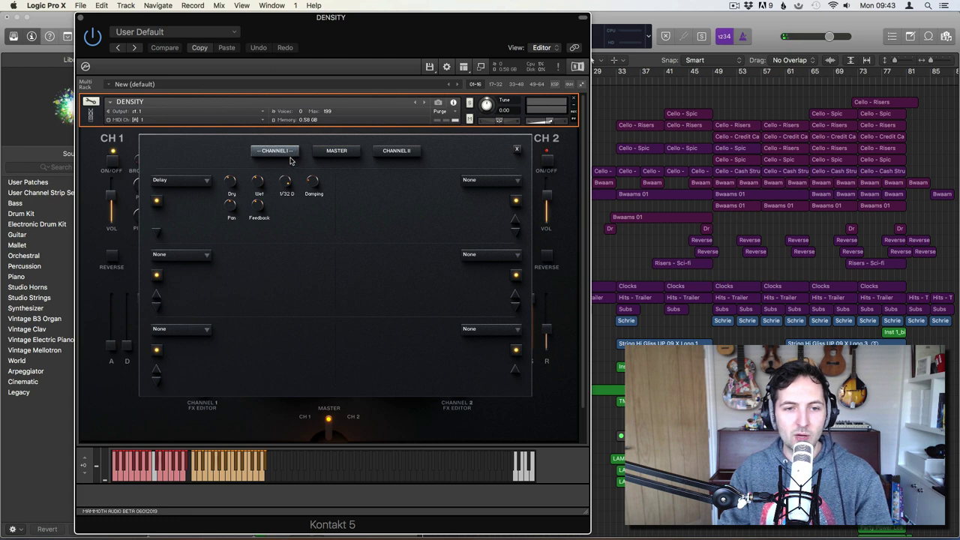
{"action": "left_click_drag", "start_coordinate": [288, 186], "coordinate": [288, 180]}
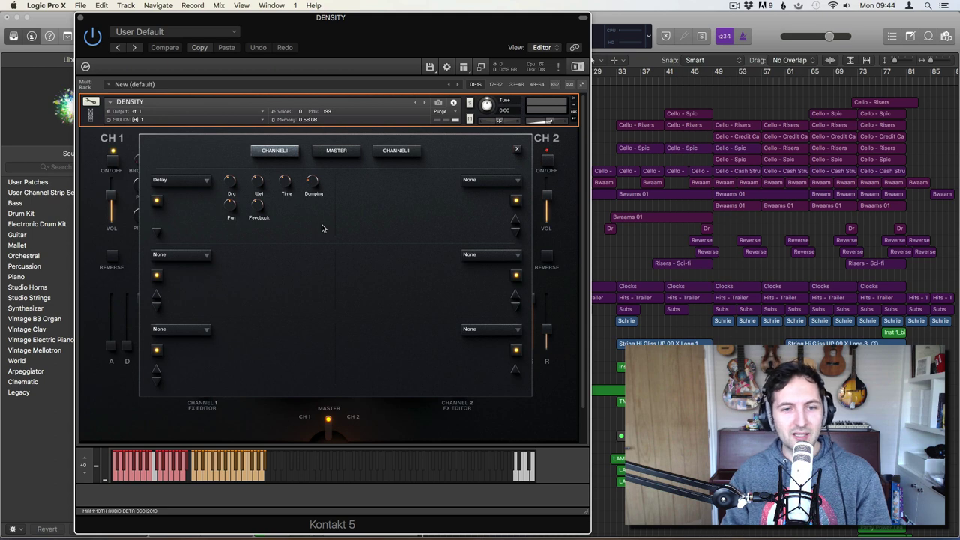
{"action": "left_click", "coordinate": [233, 183]}
{"action": "left_click_drag", "start_coordinate": [244, 183], "coordinate": [306, 364]}
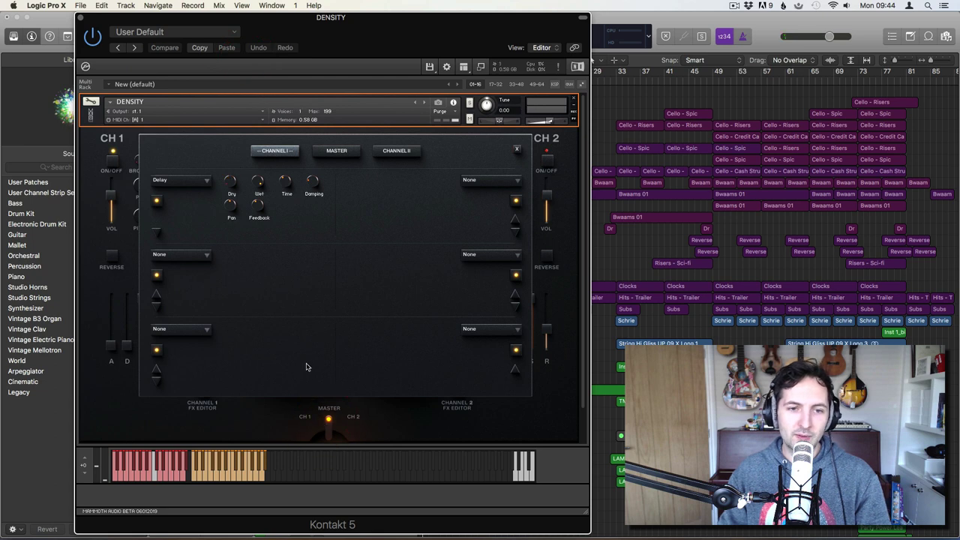
Replace the Delay with the FB Compressor in channel 1's first slot and try different Mix amounts.
{"action": "left_click", "coordinate": [205, 182]}
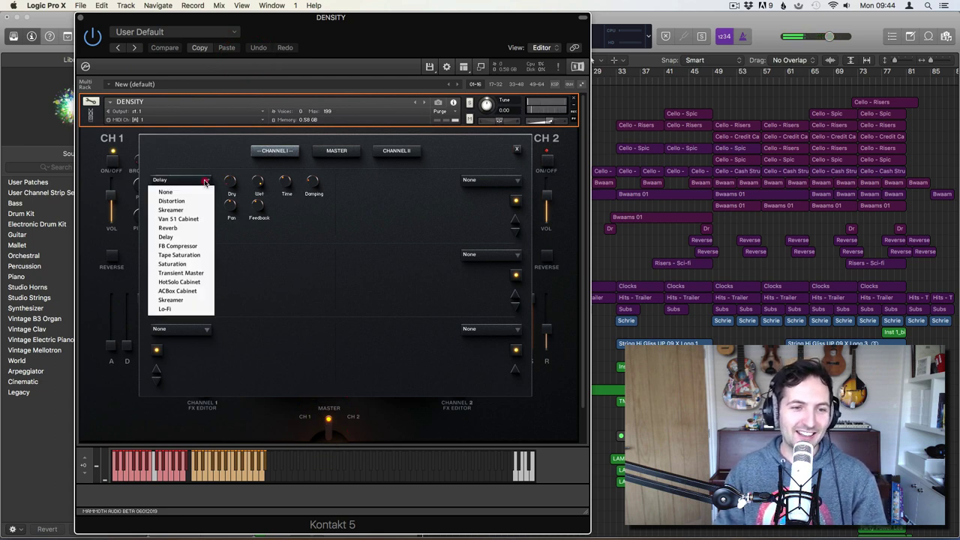
{"action": "left_click", "coordinate": [200, 246]}
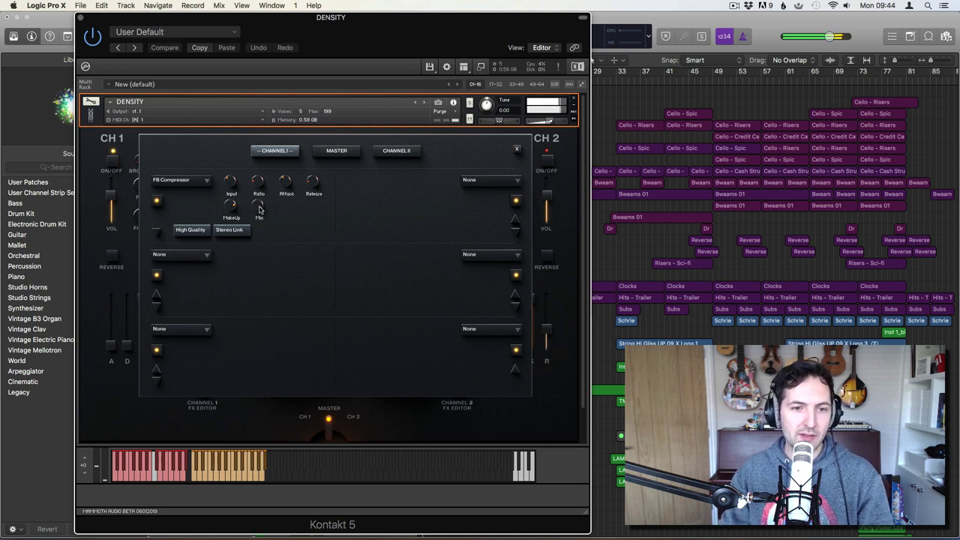
{"action": "left_click_drag", "start_coordinate": [255, 198], "coordinate": [322, 377]}
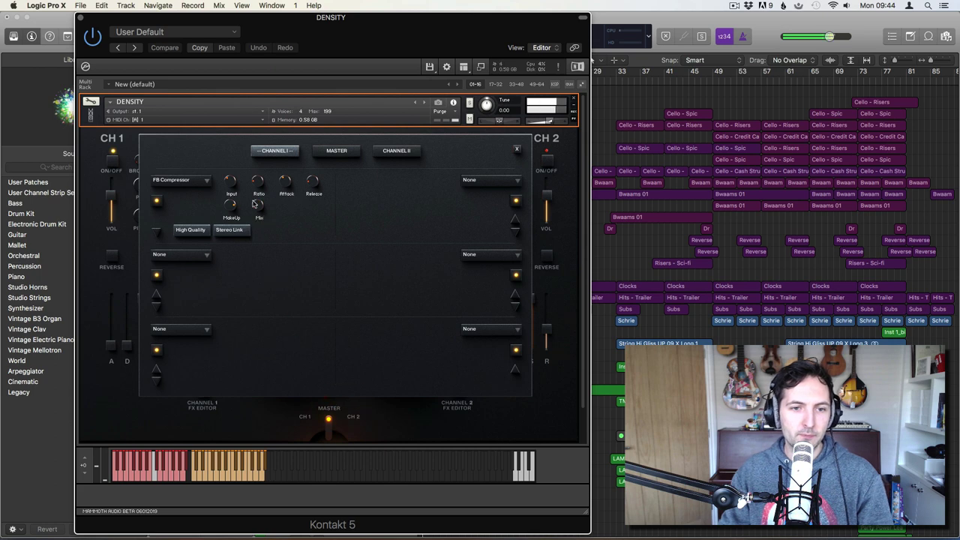
{"action": "left_click", "coordinate": [258, 47]}
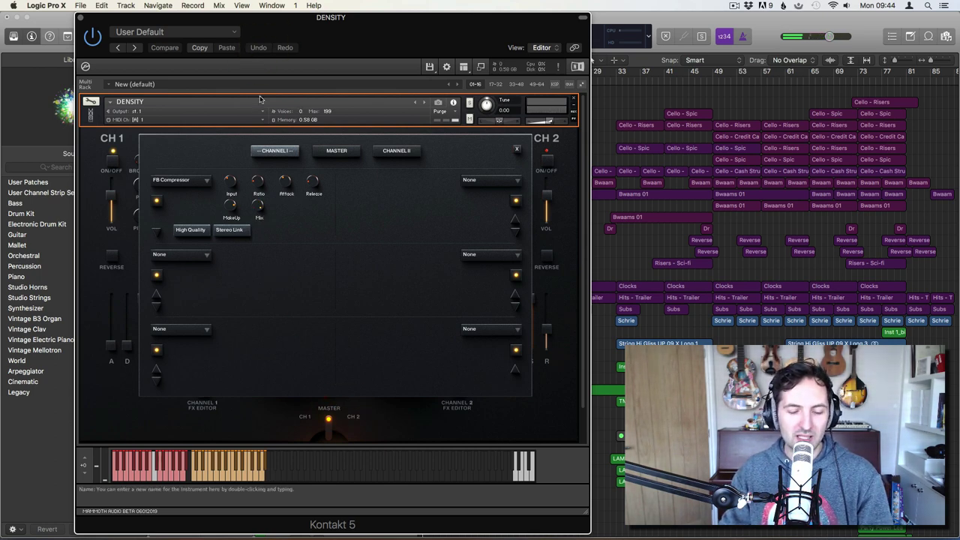
Toggle the compressor's High Quality option off and on, and try different Ratio and MakeUp settings.
{"action": "left_click", "coordinate": [190, 230]}
{"action": "left_click", "coordinate": [189, 230]}
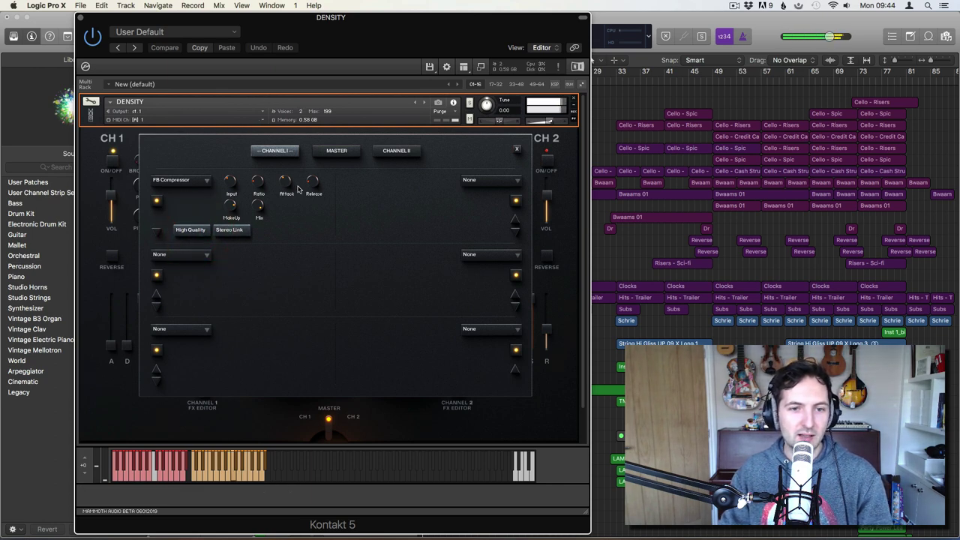
{"action": "left_click_drag", "start_coordinate": [256, 182], "coordinate": [297, 105]}
{"action": "left_click", "coordinate": [330, 417]}
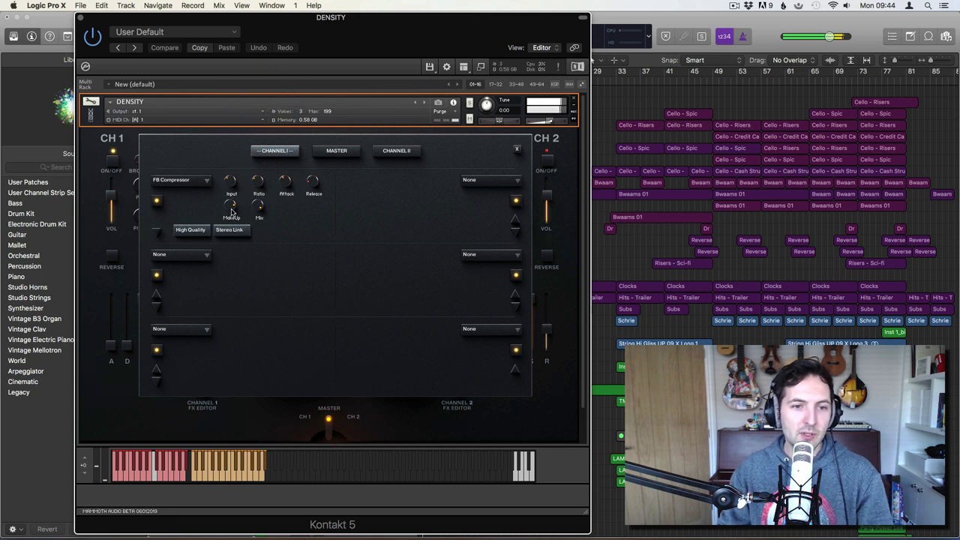
{"action": "left_click_drag", "start_coordinate": [232, 206], "coordinate": [233, 161]}
Audition Tape Saturation and then Saturation in channel 1's first slot, trying different amounts of Saturation.
{"action": "left_click", "coordinate": [206, 181]}
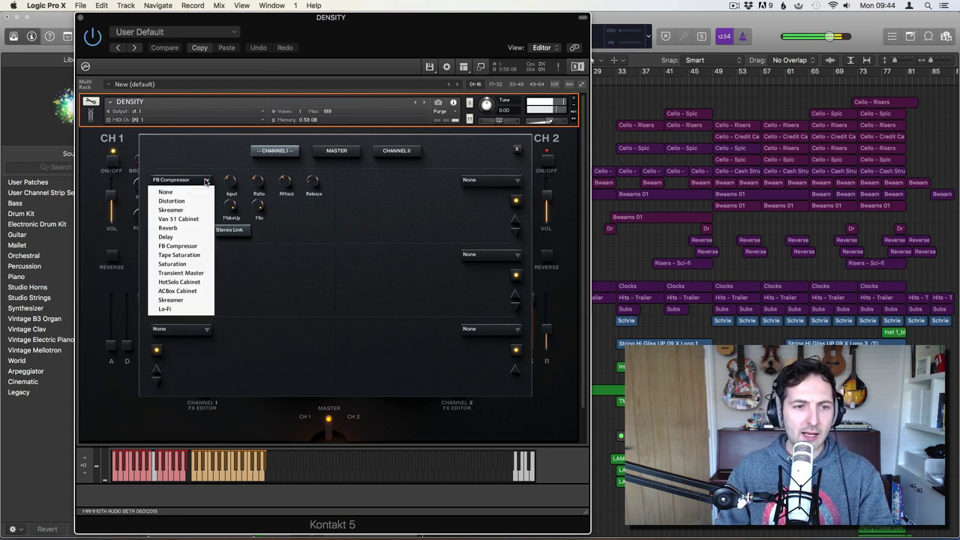
{"action": "left_click", "coordinate": [193, 255]}
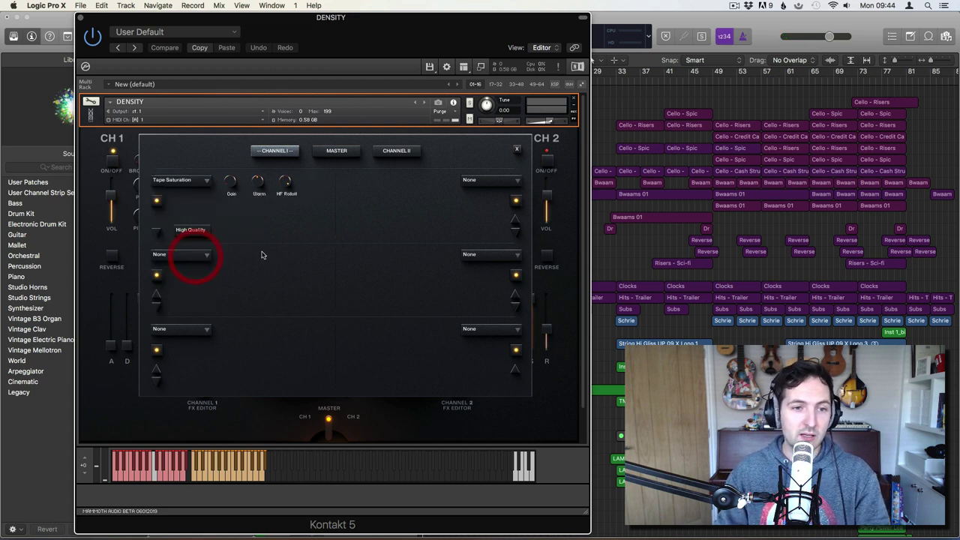
{"action": "left_click", "coordinate": [206, 180]}
{"action": "left_click", "coordinate": [193, 265]}
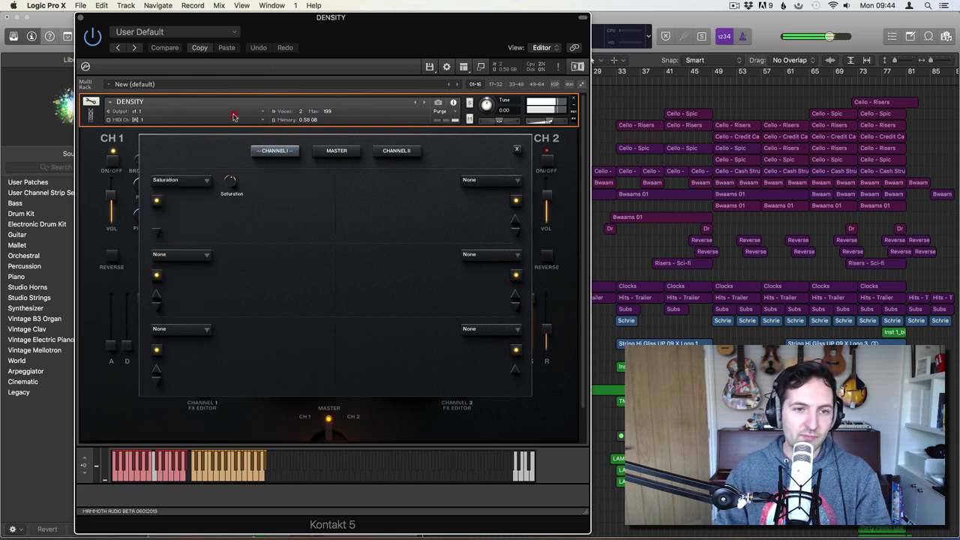
{"action": "left_click", "coordinate": [206, 180]}
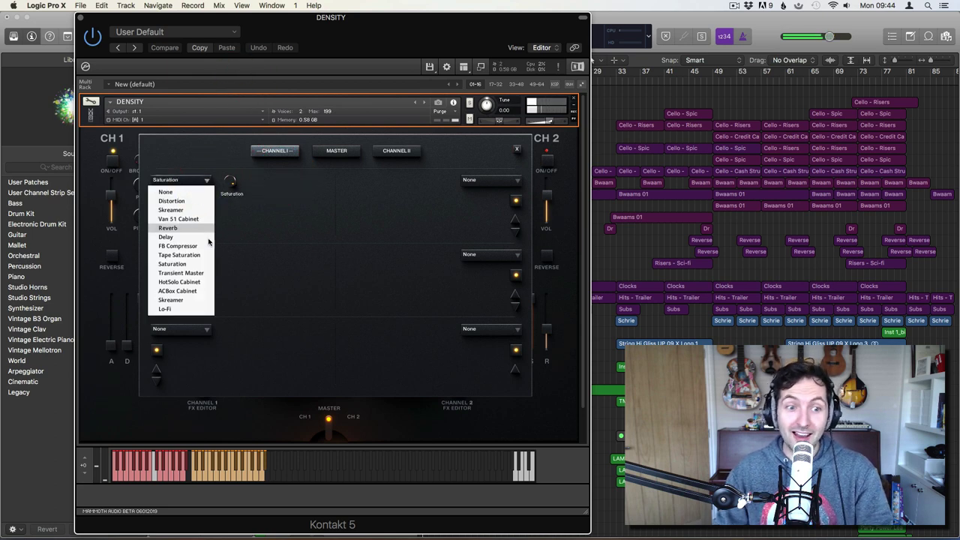
{"action": "left_click", "coordinate": [279, 216]}
{"action": "left_click_drag", "start_coordinate": [231, 182], "coordinate": [234, 202]}
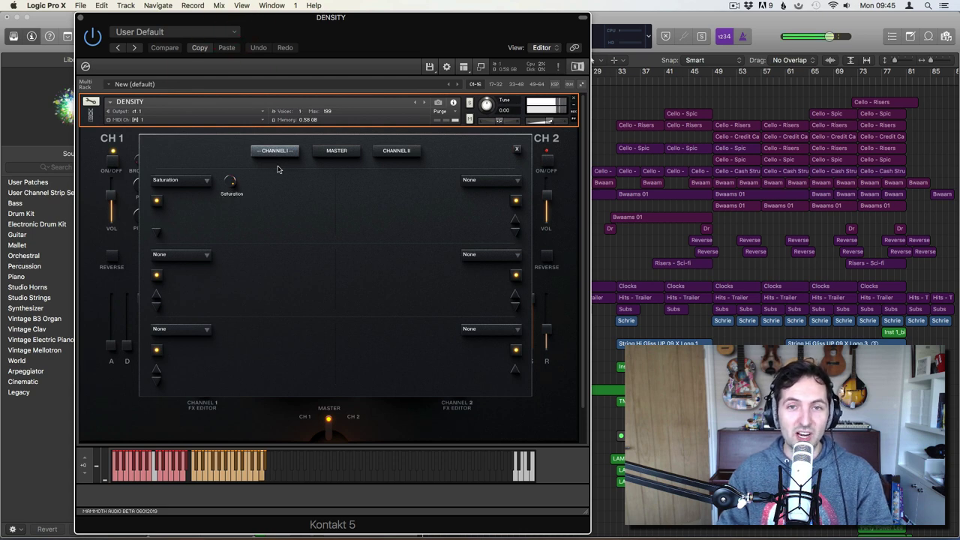
Load the Transient Master into channel 1's first slot and try different Attack and Sustain settings.
{"action": "left_click", "coordinate": [197, 181]}
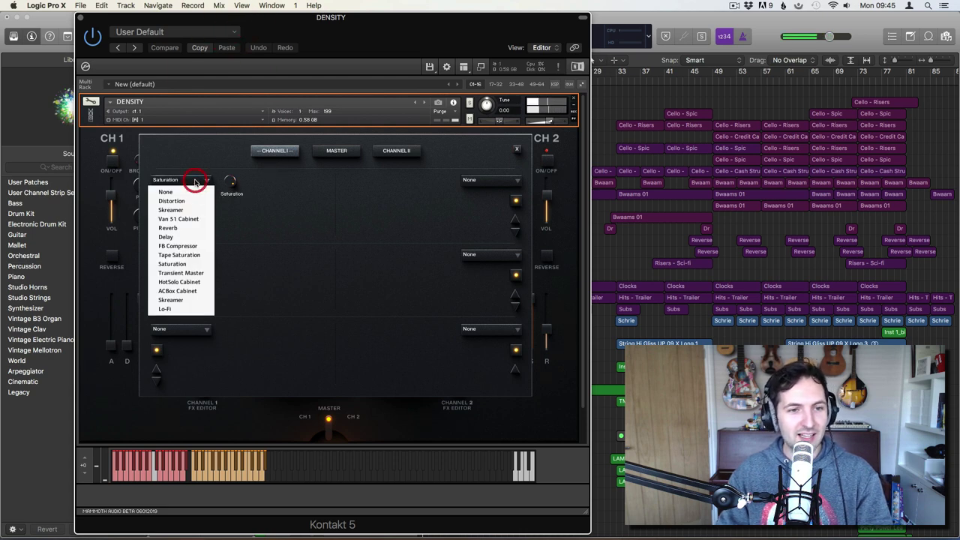
{"action": "left_click", "coordinate": [180, 273]}
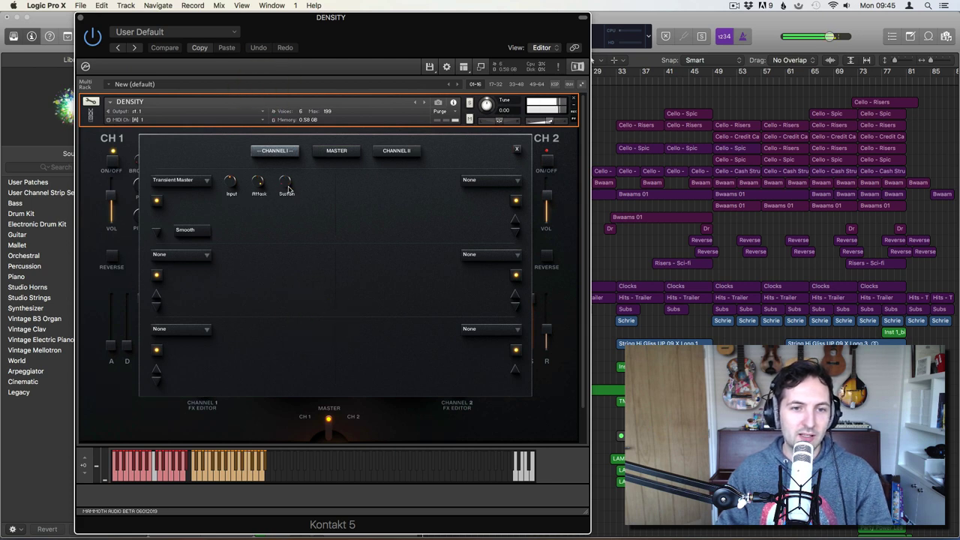
{"action": "left_click", "coordinate": [295, 59]}
{"action": "left_click", "coordinate": [352, 422]}
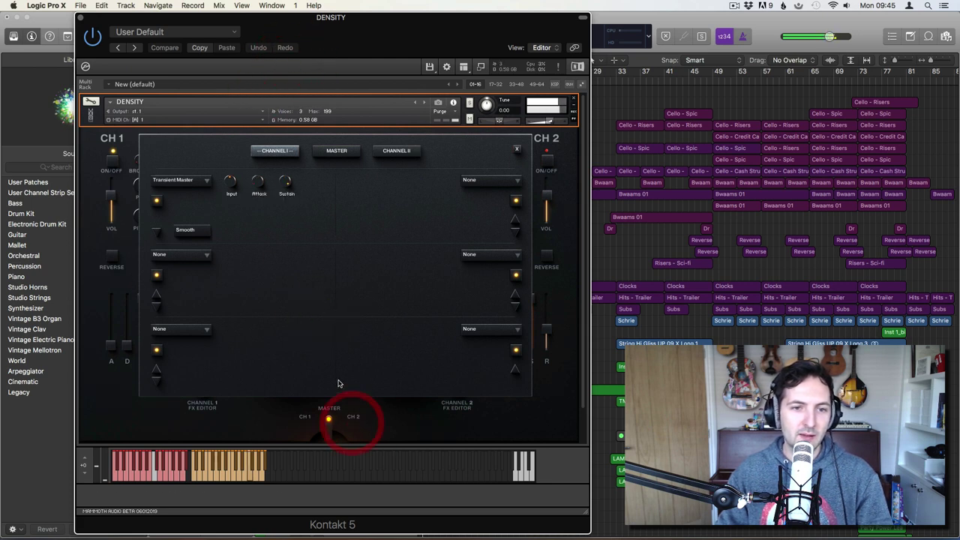
Audition the HotSolo Cabinet and then the ACBox Cabinet in channel 1's first slot.
{"action": "left_click", "coordinate": [206, 180]}
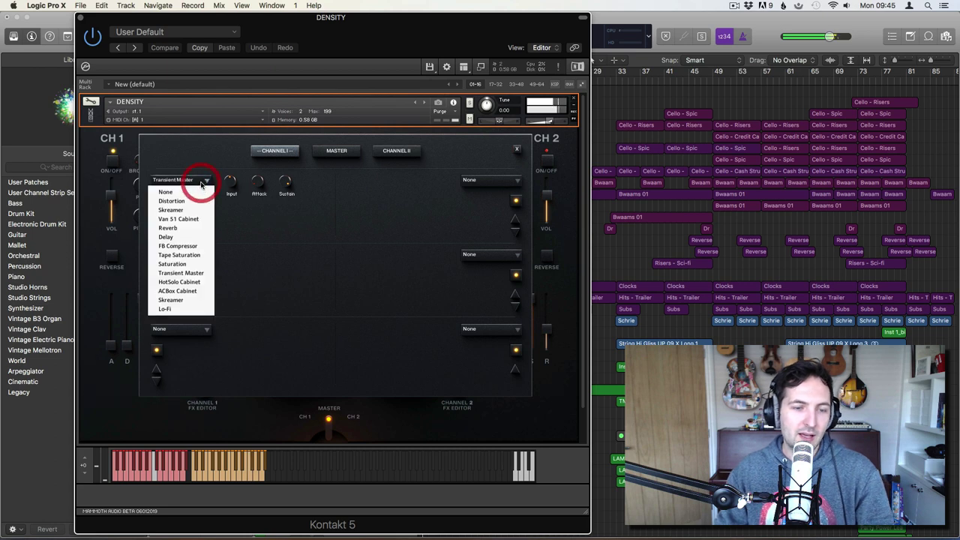
{"action": "left_click", "coordinate": [201, 283]}
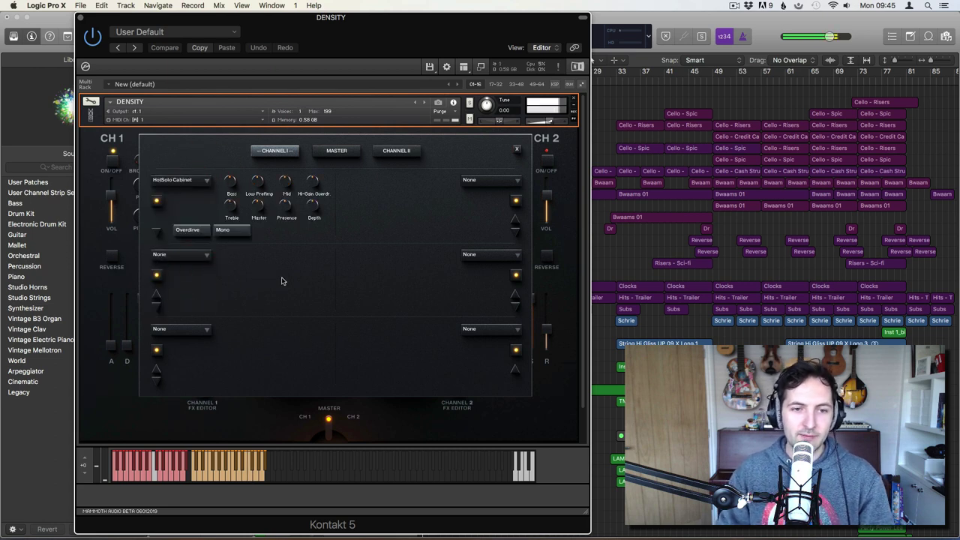
{"action": "left_click", "coordinate": [207, 180]}
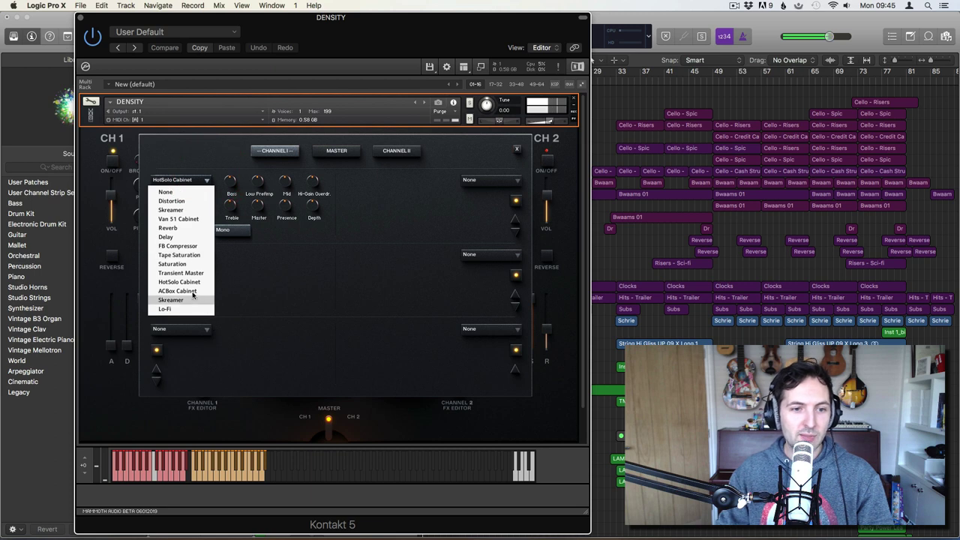
{"action": "left_click", "coordinate": [210, 295]}
{"action": "left_click", "coordinate": [204, 181]}
{"action": "left_click", "coordinate": [203, 181]}
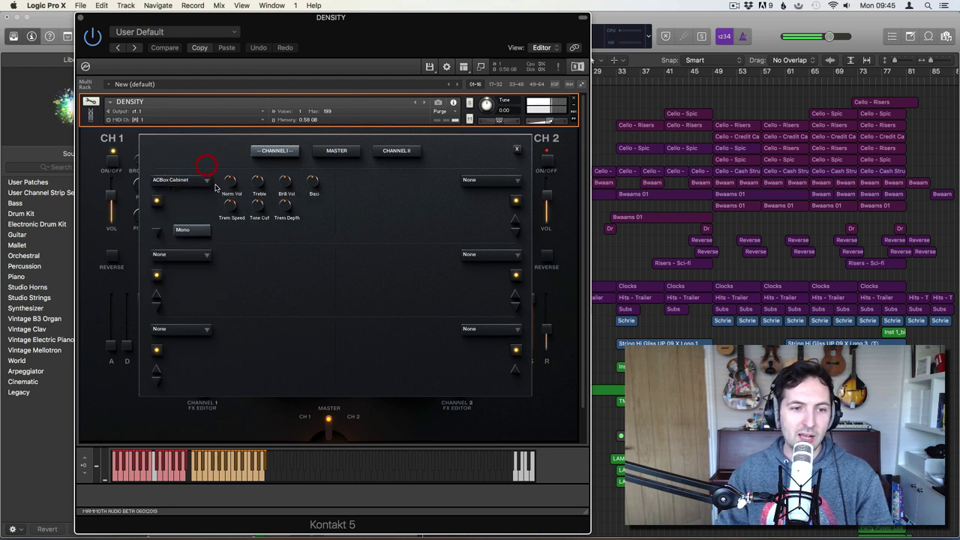
Replace the ACBox Cabinet with the Skreamer in channel 1's first slot and adjust its Mix.
{"action": "left_click", "coordinate": [202, 181]}
{"action": "left_click", "coordinate": [187, 300]}
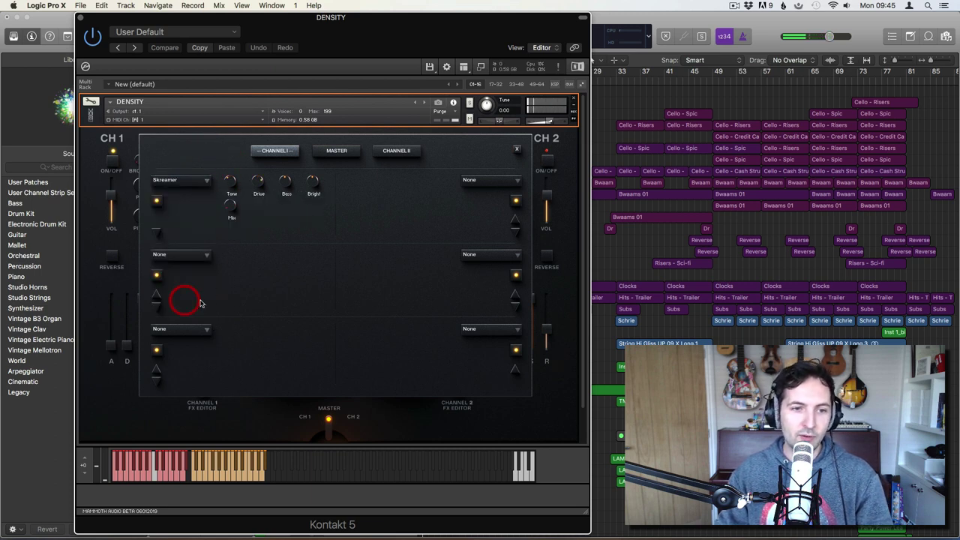
{"action": "left_click", "coordinate": [204, 181]}
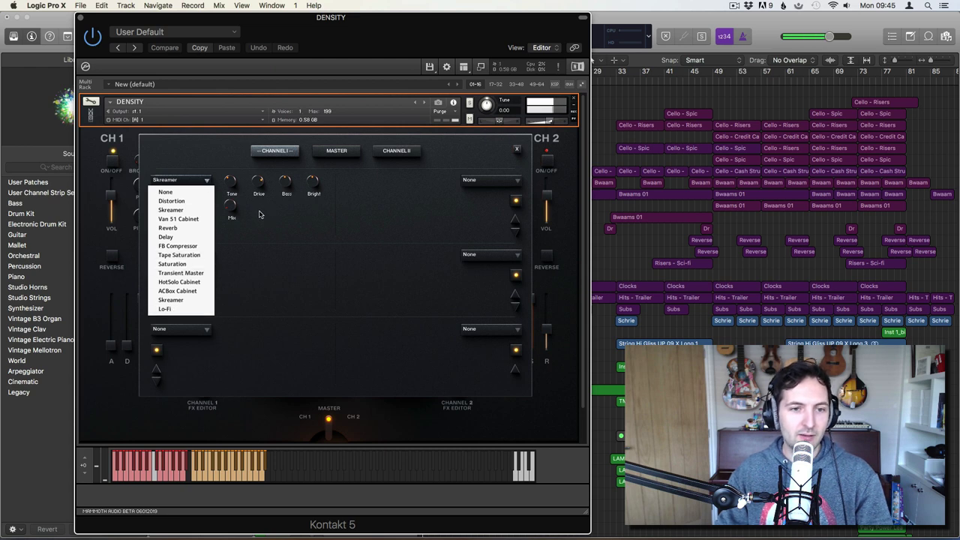
{"action": "left_click", "coordinate": [229, 207]}
Load the Lo-Fi effect into channel 1's first slot and close the FX editor.
{"action": "left_click", "coordinate": [204, 181]}
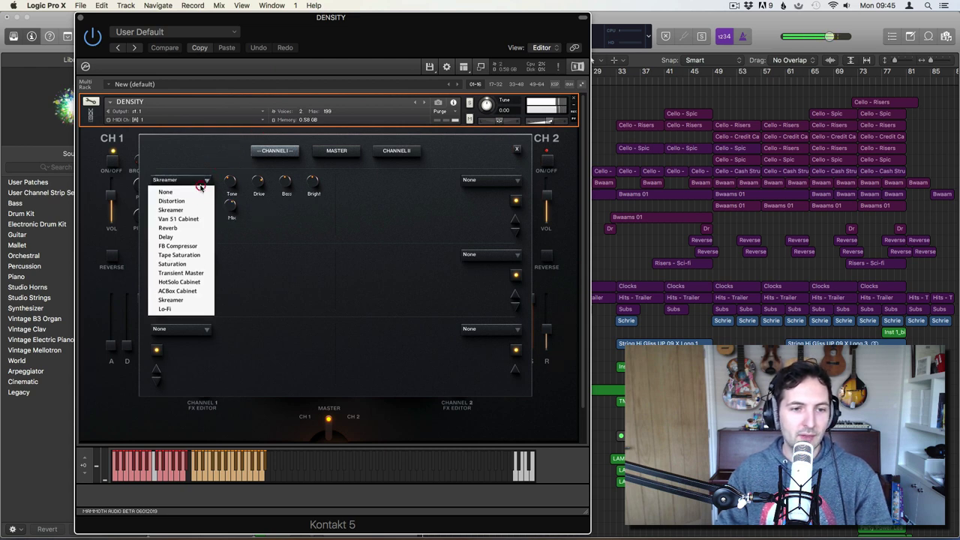
{"action": "left_click", "coordinate": [184, 309]}
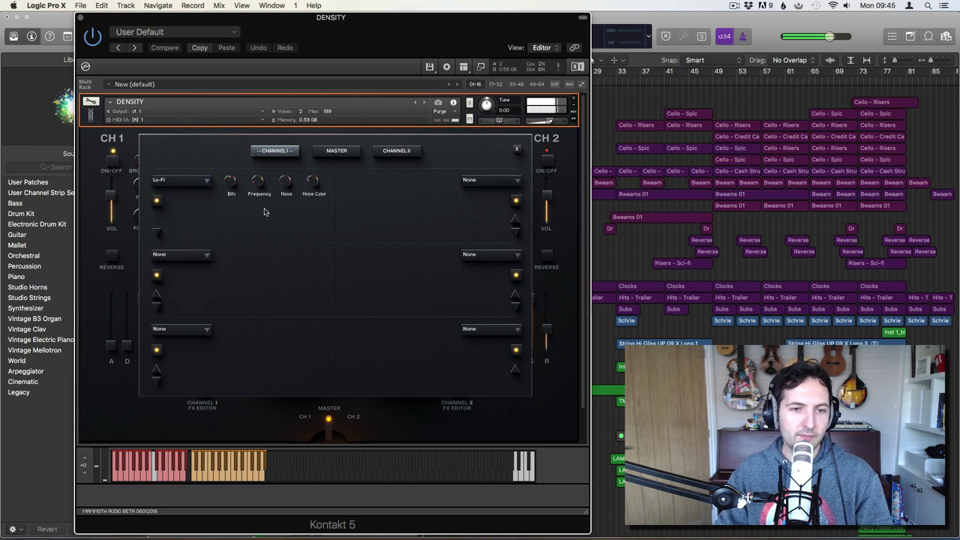
{"action": "left_click", "coordinate": [517, 149]}
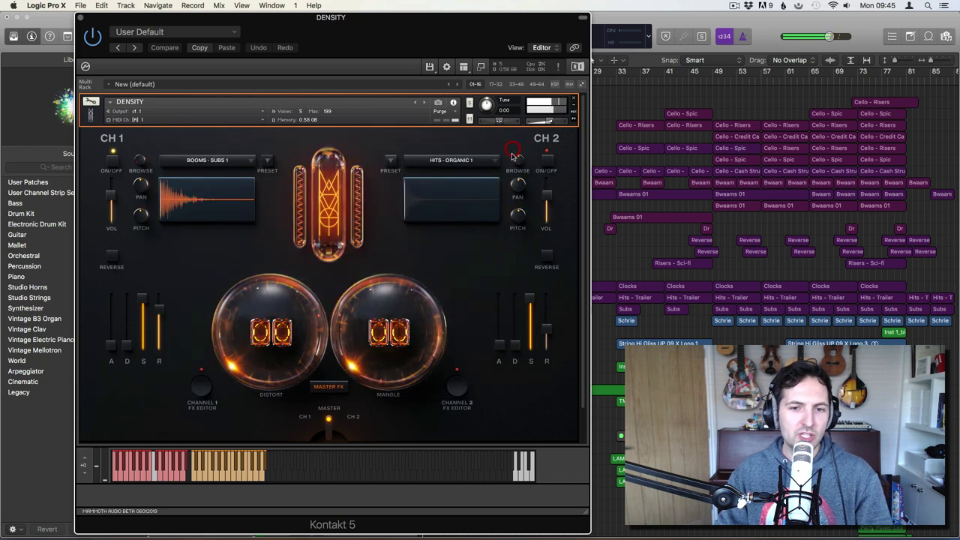
Reopen channel 1's FX editor and set its first effect slot to None.
{"action": "left_click", "coordinate": [209, 391]}
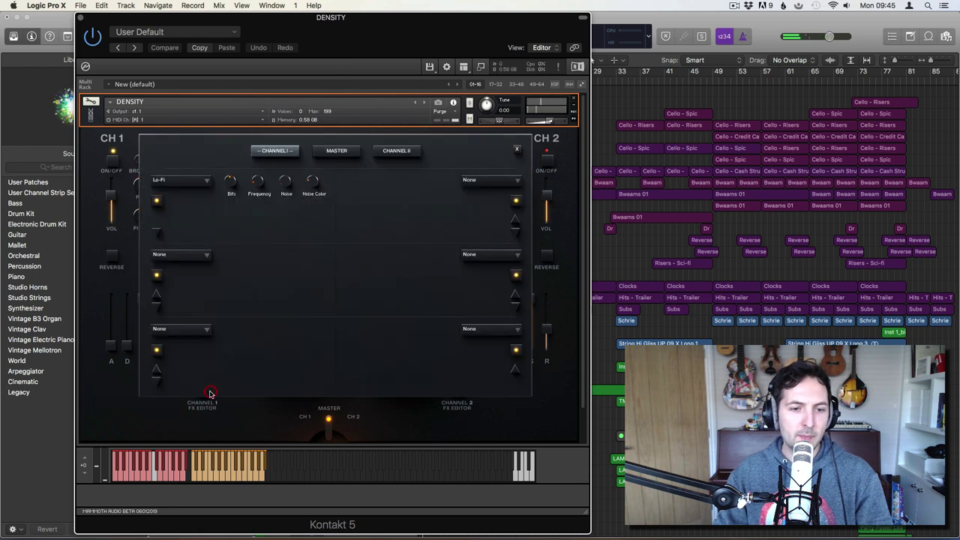
{"action": "left_click", "coordinate": [202, 180]}
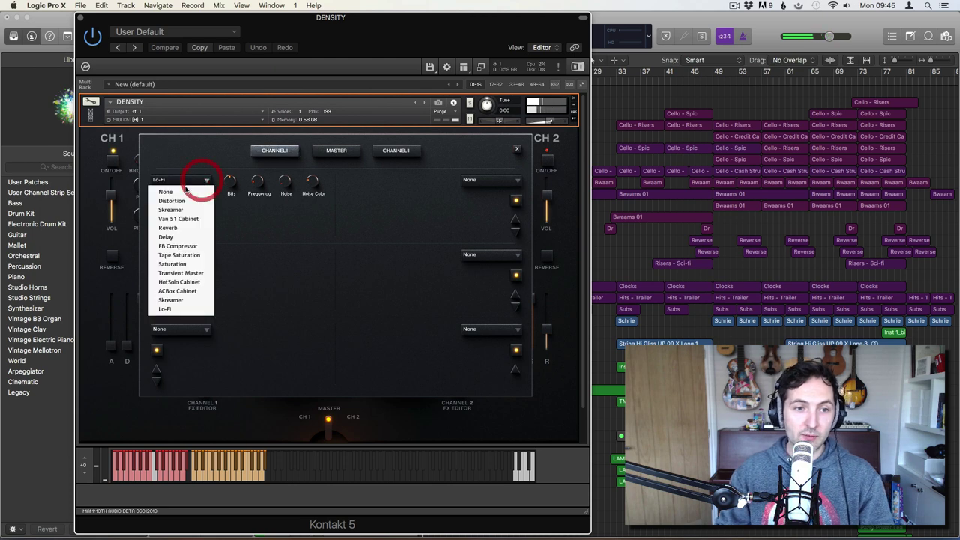
{"action": "left_click", "coordinate": [180, 192]}
View the FX editor's Master and Channel II pages, and close the editor.
{"action": "left_click", "coordinate": [281, 152]}
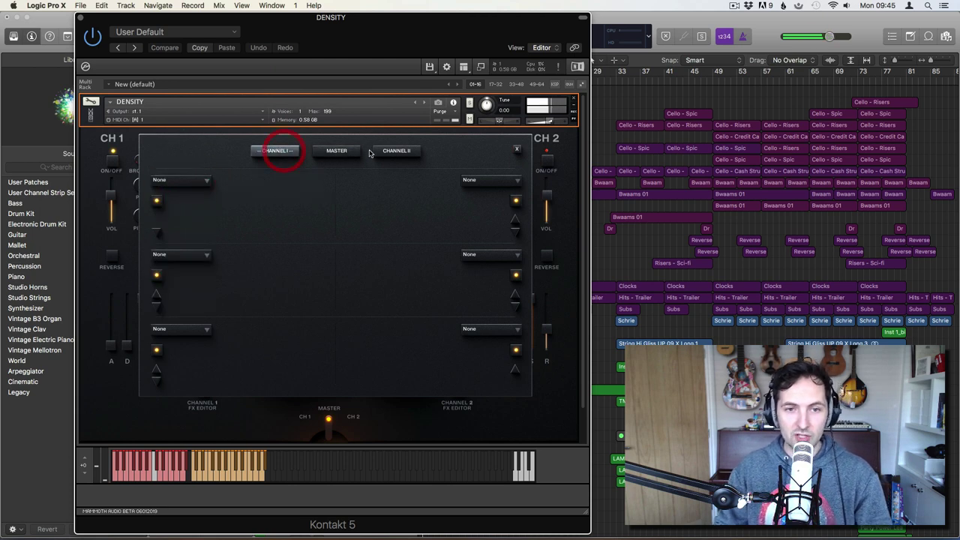
{"action": "left_click", "coordinate": [337, 151]}
{"action": "left_click", "coordinate": [396, 151]}
{"action": "left_click", "coordinate": [517, 150]}
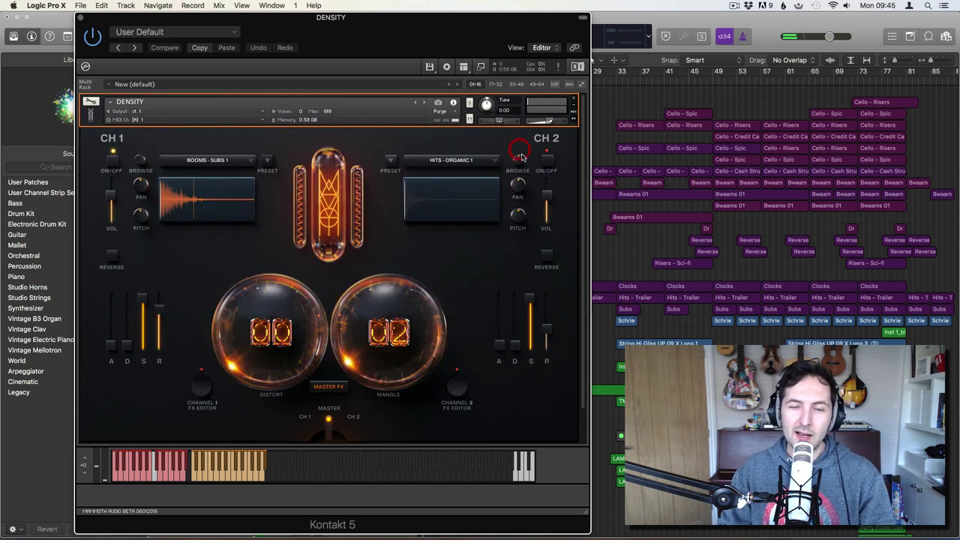
Load the playable Throat Singing instrument into channel 1 and close the sound browser.
{"action": "left_click", "coordinate": [250, 162]}
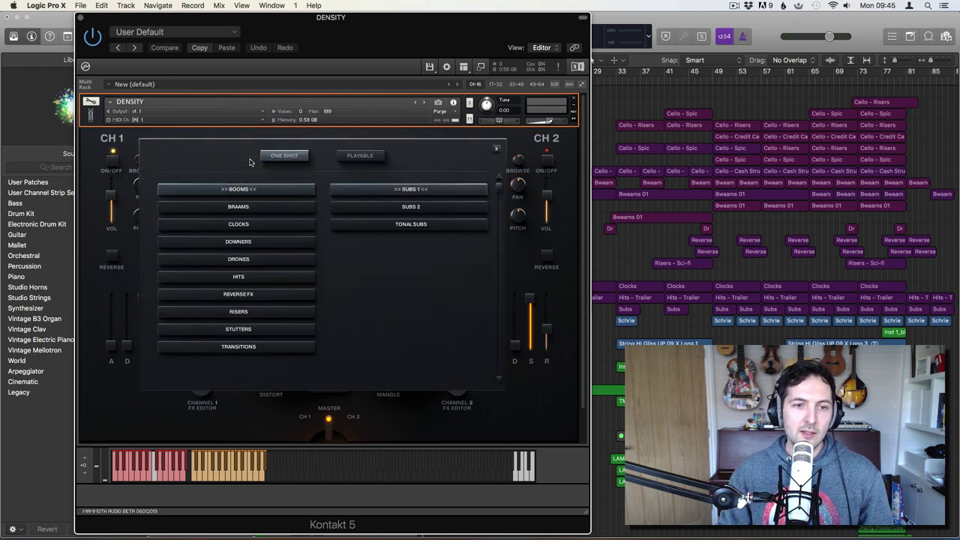
{"action": "left_click", "coordinate": [286, 156]}
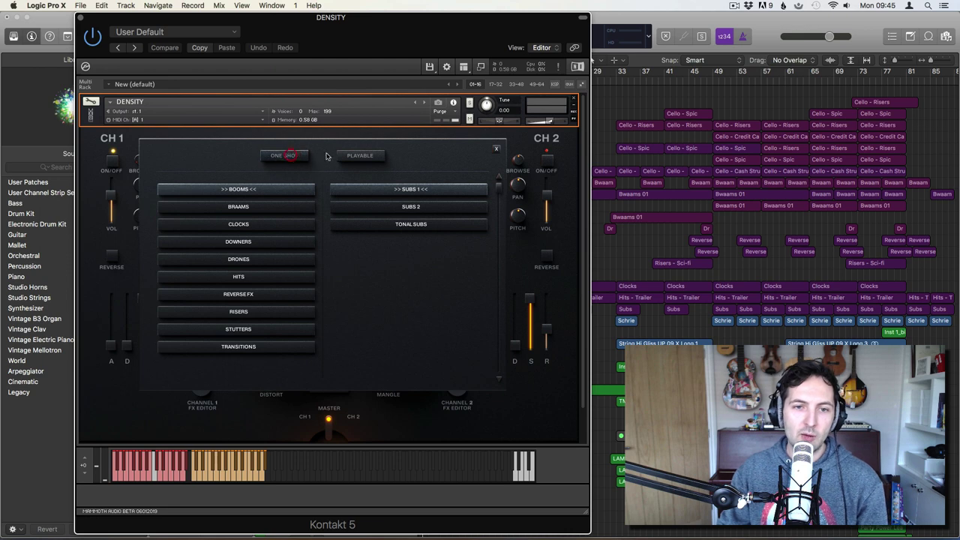
{"action": "left_click", "coordinate": [349, 156]}
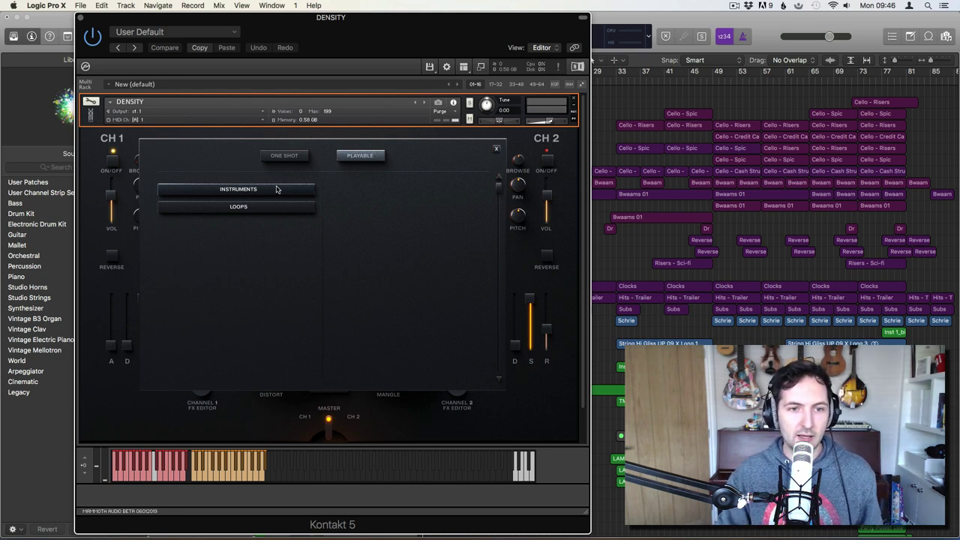
{"action": "left_click", "coordinate": [254, 191]}
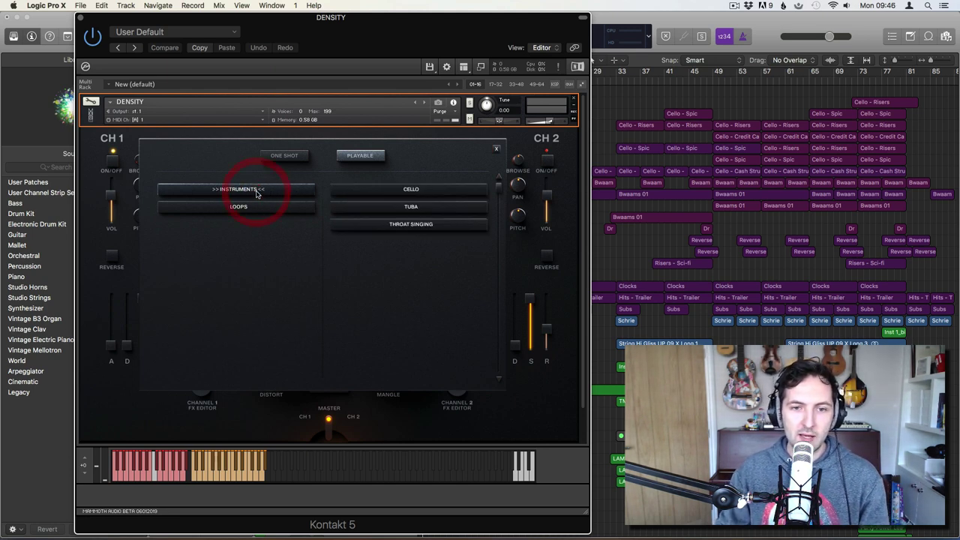
{"action": "left_click", "coordinate": [412, 230]}
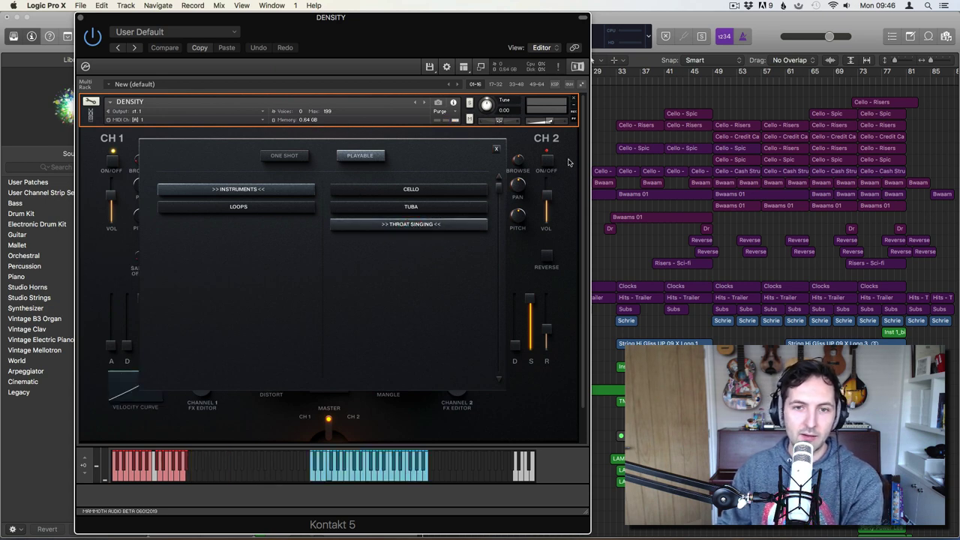
{"action": "left_click", "coordinate": [495, 151]}
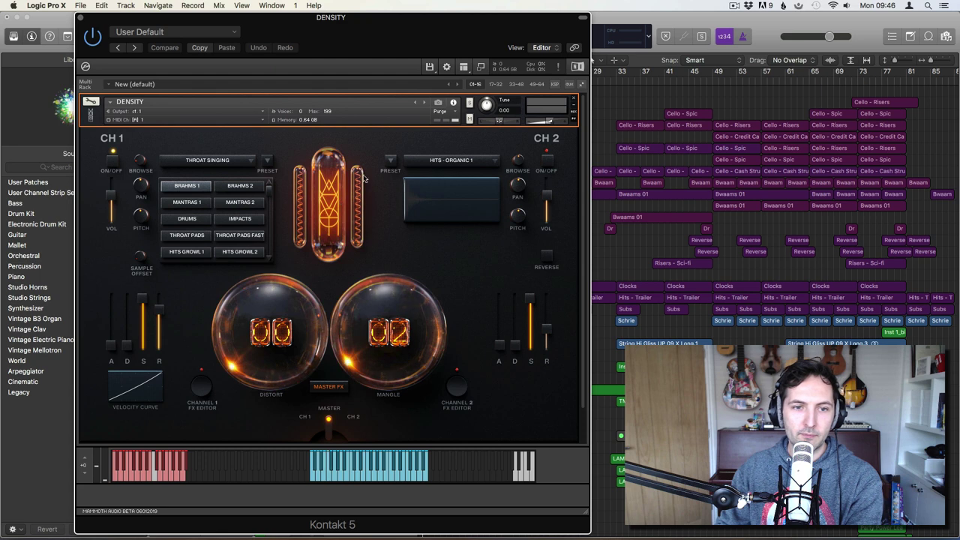
Audition the Brahms 2, Impacts and Rich Risers articulations of the Throat Singing instrument.
{"action": "left_click", "coordinate": [235, 187]}
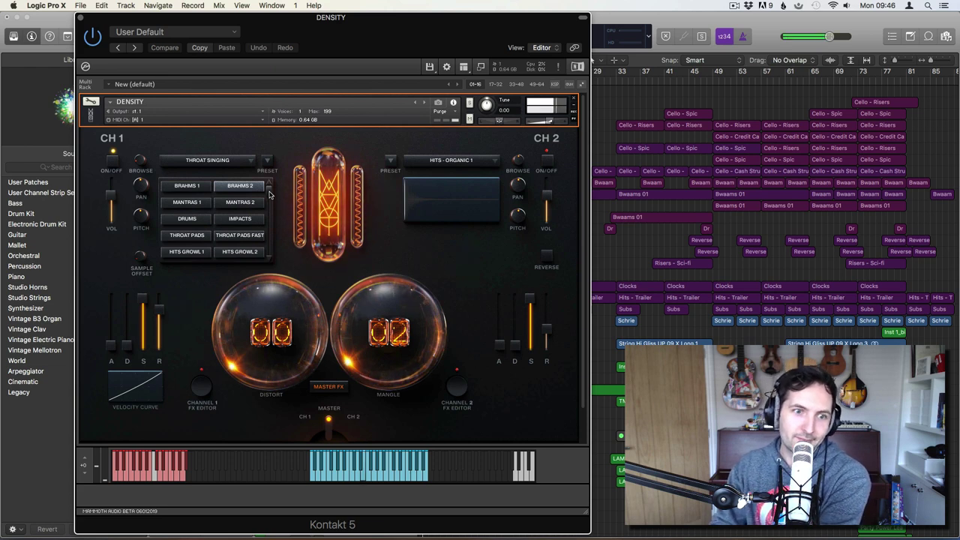
{"action": "scroll", "coordinate": [268, 194], "scroll_direction": "down", "scroll_amount": 1}
{"action": "left_click", "coordinate": [240, 202]}
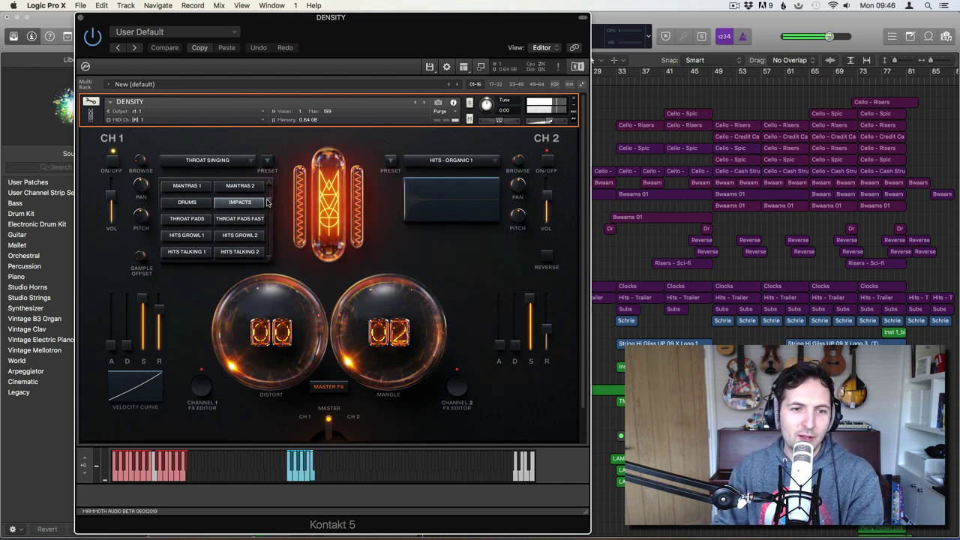
{"action": "left_click_drag", "start_coordinate": [270, 215], "coordinate": [267, 255]}
{"action": "left_click", "coordinate": [240, 235]}
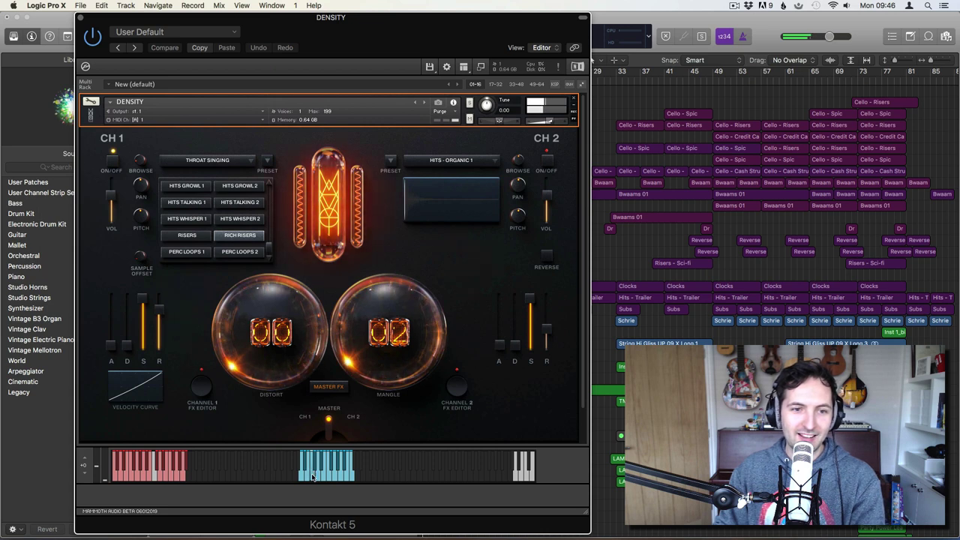
{"action": "left_click", "coordinate": [313, 477]}
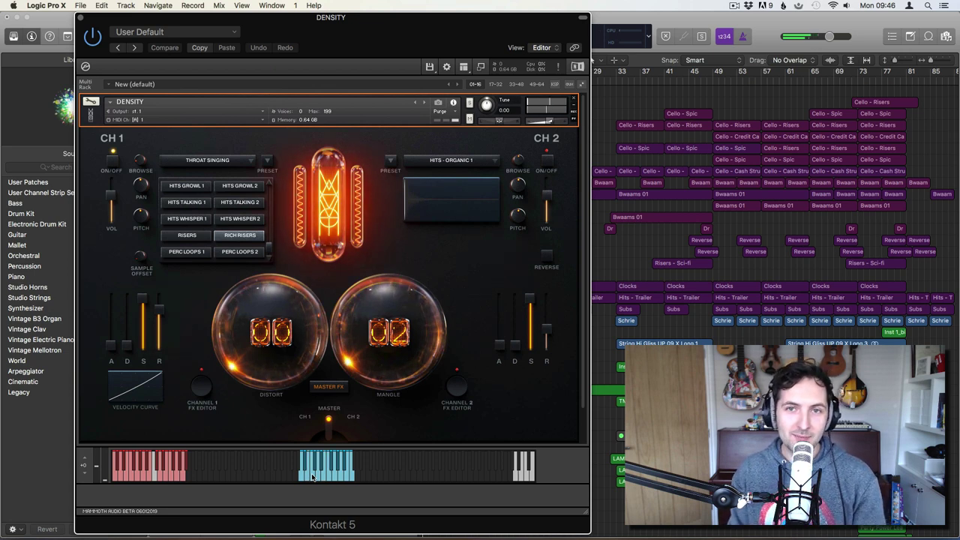
Audition the Perc Loops 1 and Risers articulations on the instrument's playable keys.
{"action": "left_click", "coordinate": [198, 253]}
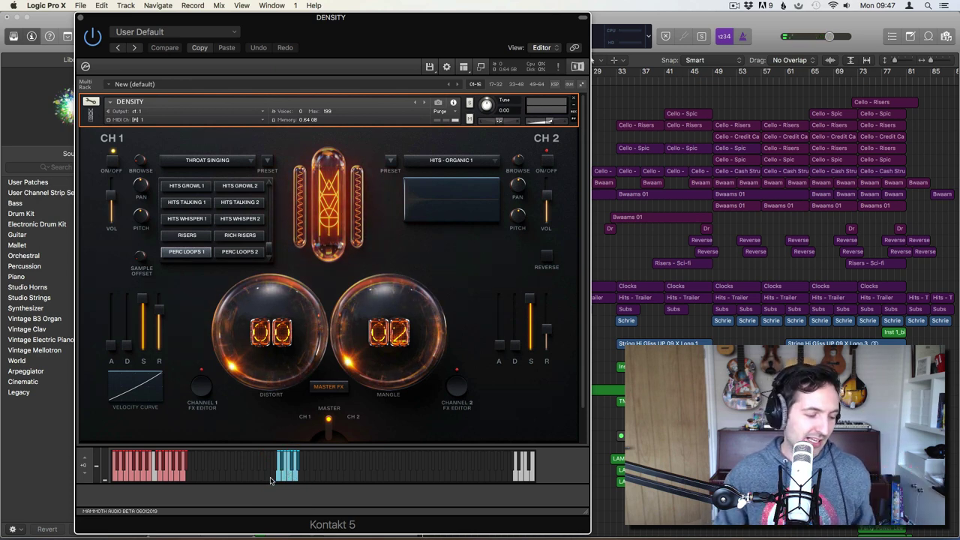
{"action": "left_click", "coordinate": [284, 474]}
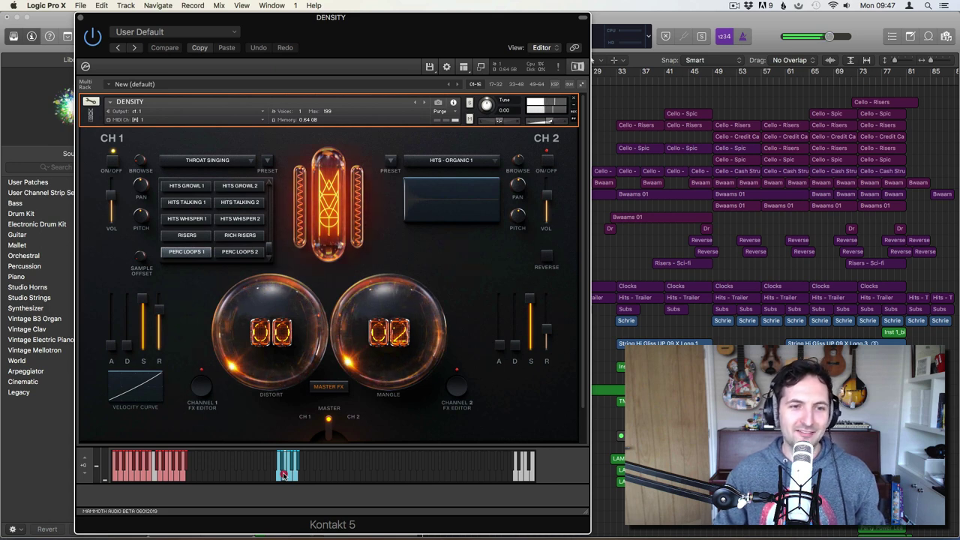
{"action": "left_click", "coordinate": [279, 473]}
{"action": "left_click", "coordinate": [296, 478]}
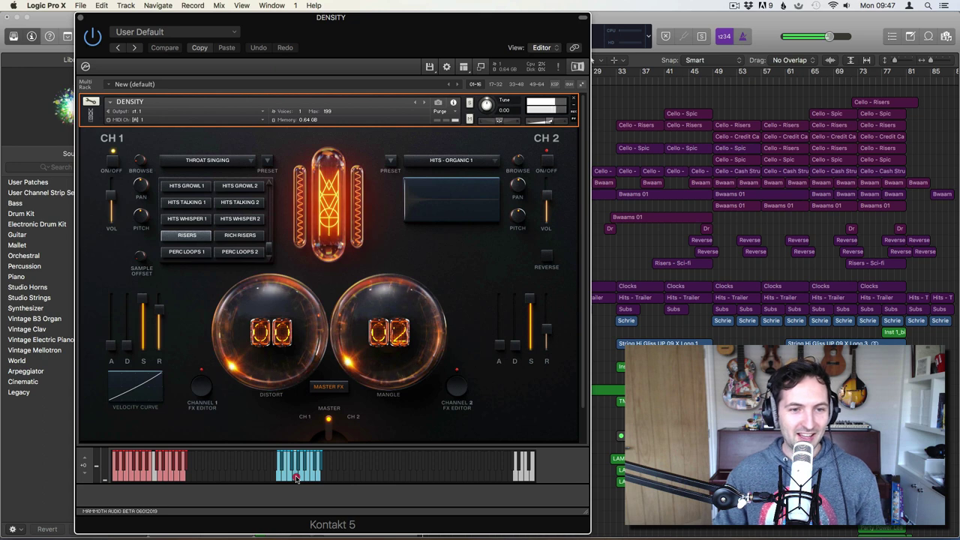
{"action": "left_click", "coordinate": [296, 478]}
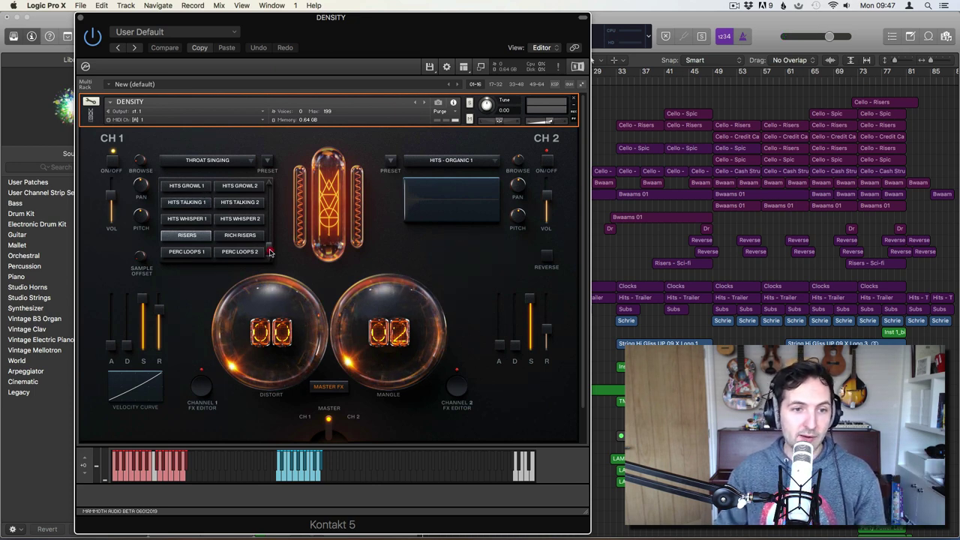
Audition the Hits Growl 1 articulation and switch channel 1 to Throat Pads.
{"action": "scroll", "coordinate": [271, 246], "scroll_direction": "up", "scroll_amount": 1}
{"action": "left_click", "coordinate": [187, 203]}
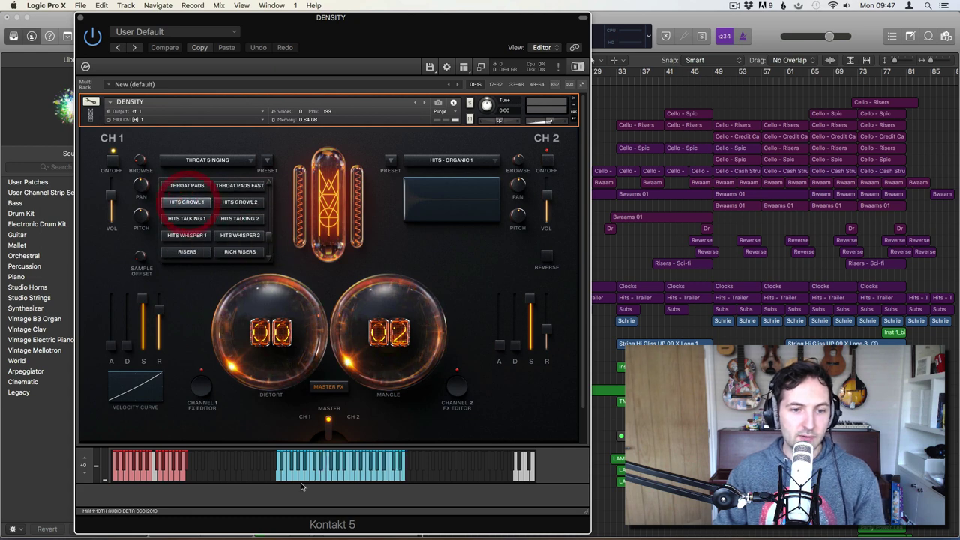
{"action": "left_click", "coordinate": [323, 472]}
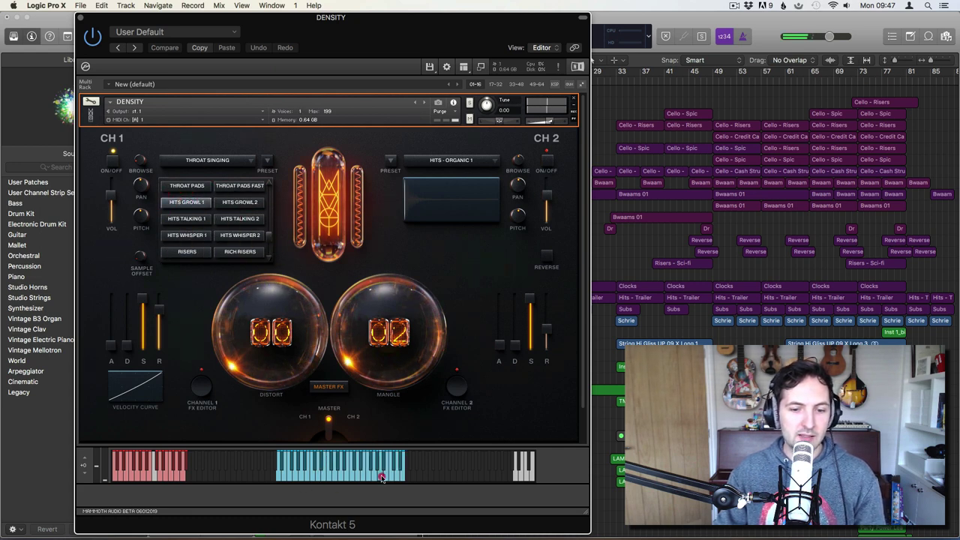
{"action": "left_click", "coordinate": [382, 478]}
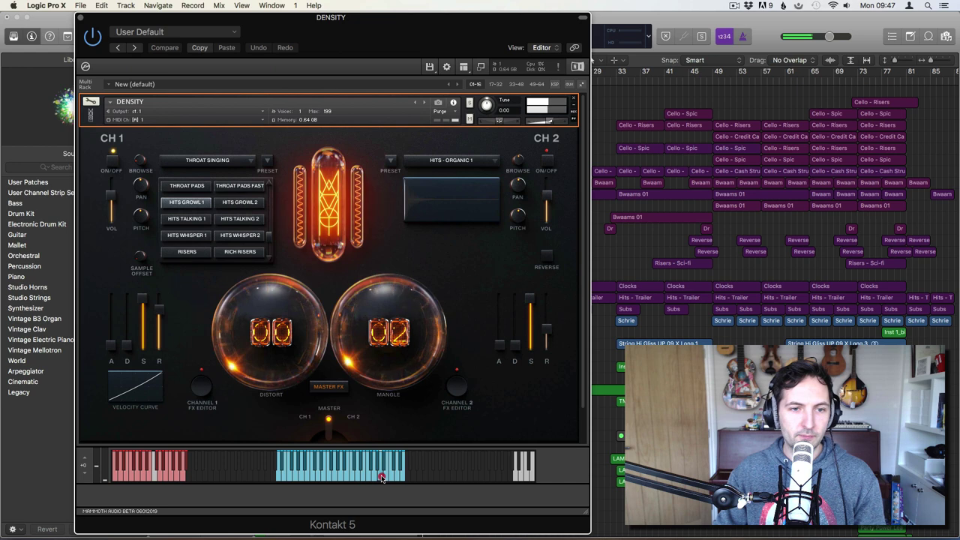
{"action": "left_click", "coordinate": [187, 186]}
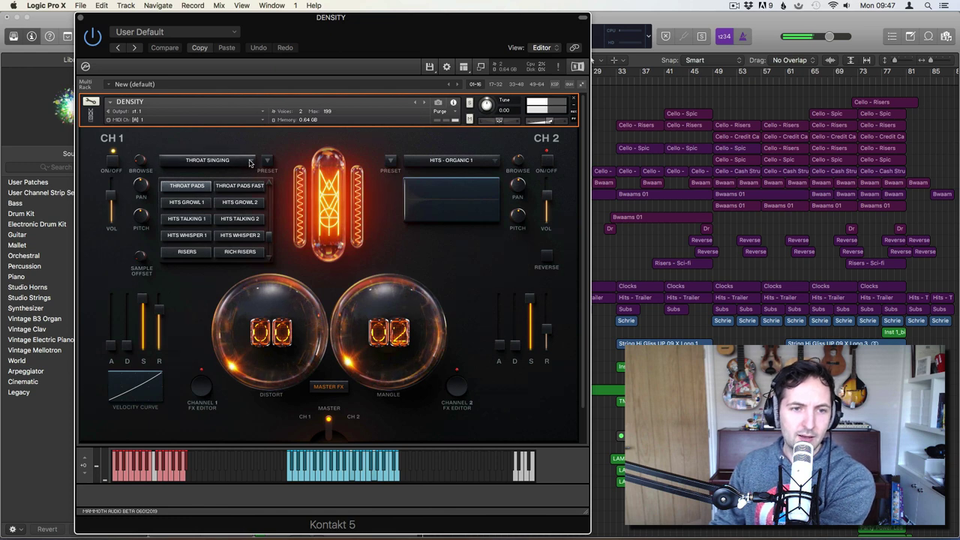
Load a Reverb into channel 1's first FX slot and adjust its Wet level.
{"action": "left_click", "coordinate": [201, 393]}
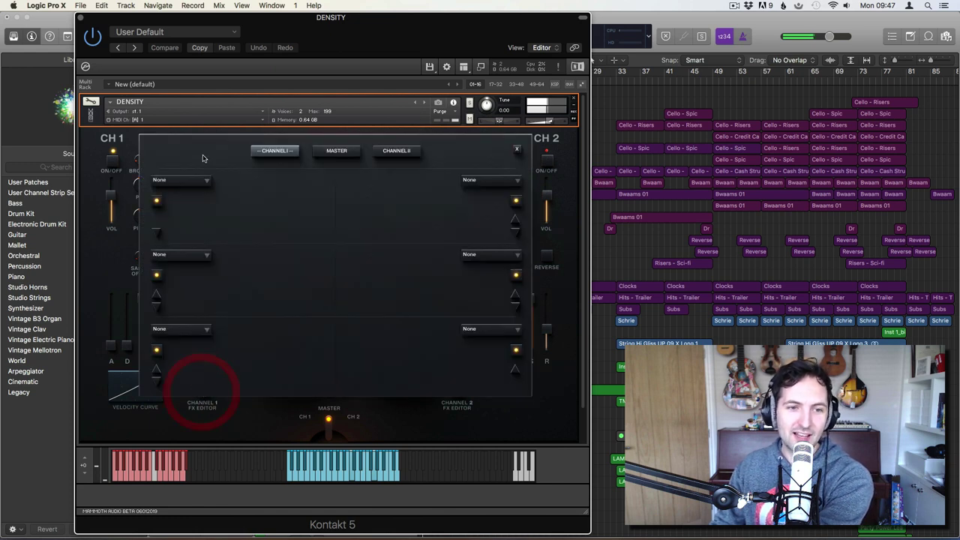
{"action": "left_click", "coordinate": [204, 180]}
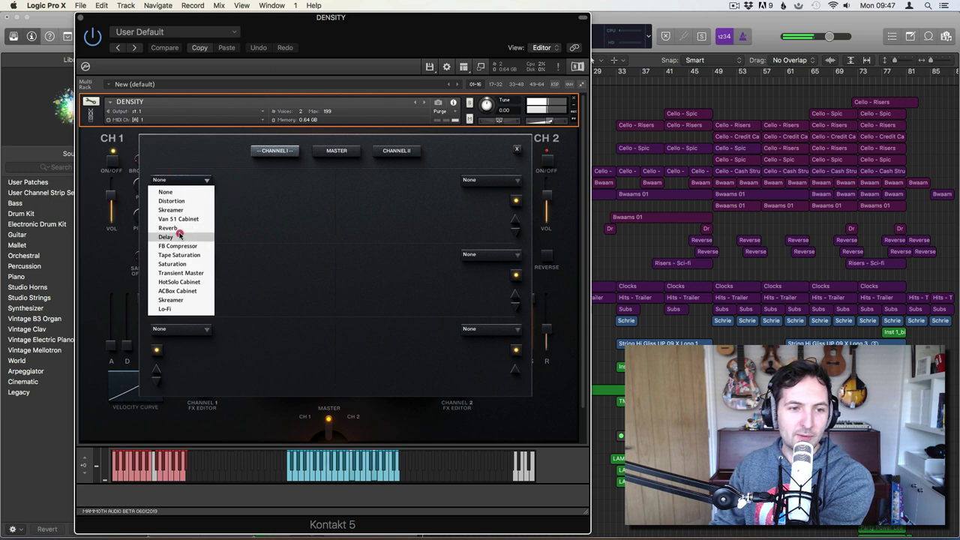
{"action": "left_click", "coordinate": [171, 237]}
{"action": "left_click", "coordinate": [186, 180]}
{"action": "left_click", "coordinate": [181, 228]}
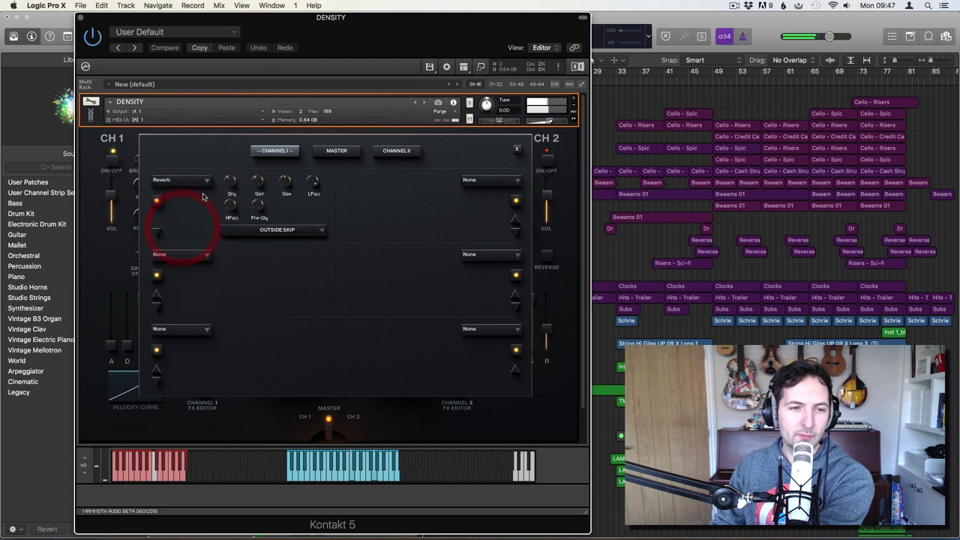
{"action": "left_click", "coordinate": [317, 225]}
{"action": "left_click", "coordinate": [316, 219]}
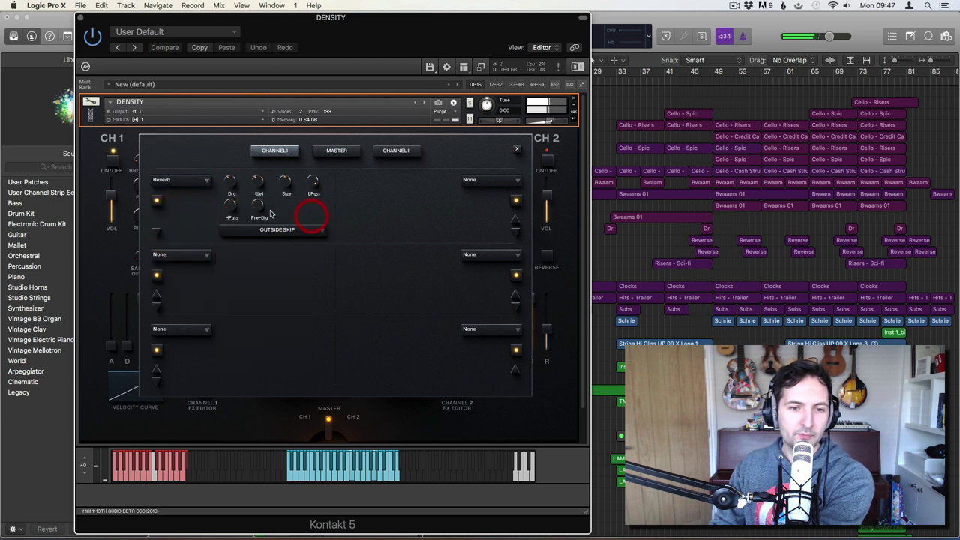
{"action": "mouse_move", "coordinate": [257, 184]}
{"action": "left_mouse_down"}
{"action": "mouse_move", "coordinate": [258, 165]}
{"action": "mouse_move", "coordinate": [262, 187]}
{"action": "left_mouse_up"}
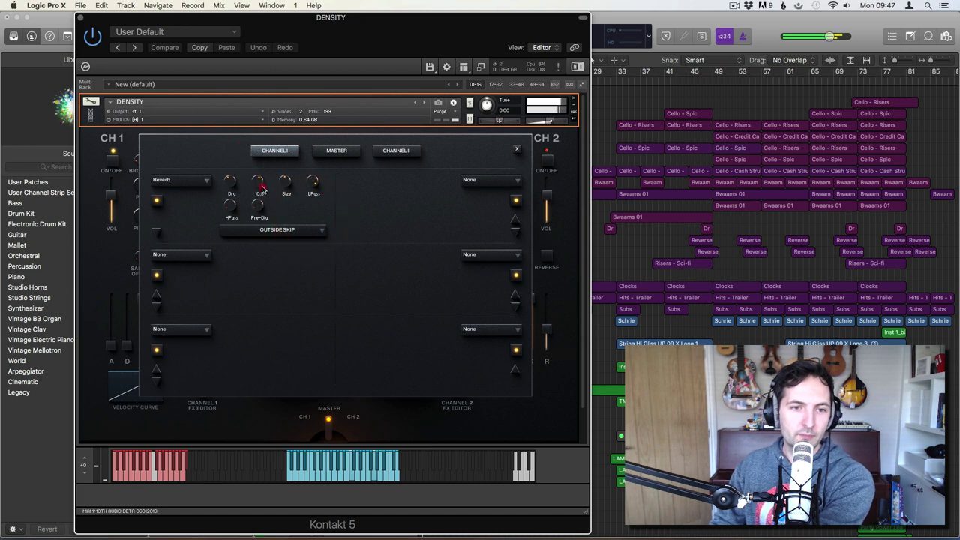
Load a Reverb with the Train Station Stairs 1 impulse into channel 1's second FX slot.
{"action": "left_click", "coordinate": [187, 255]}
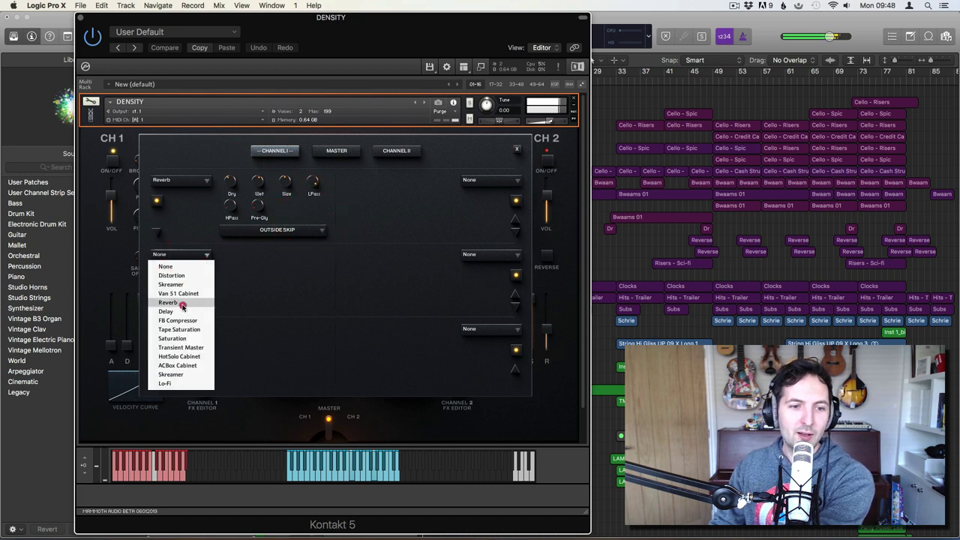
{"action": "left_click", "coordinate": [180, 302]}
{"action": "left_click", "coordinate": [285, 304]}
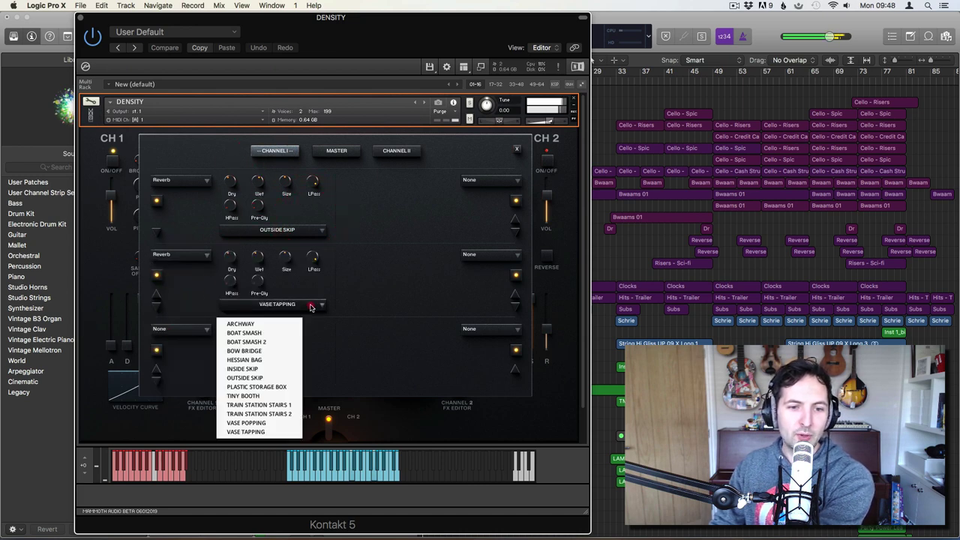
{"action": "left_click", "coordinate": [258, 405]}
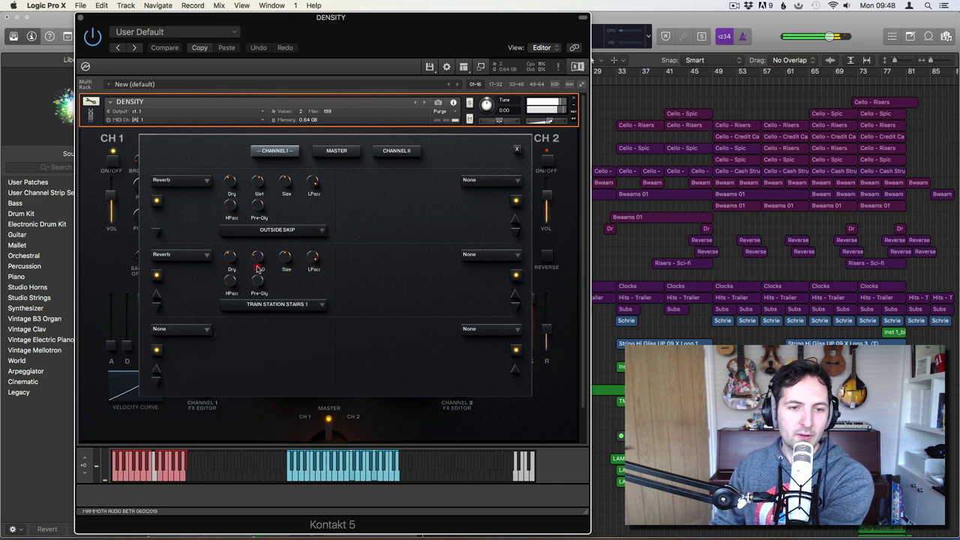
Load the FB Compressor into channel 1's third slot with a lower Mix, and set the first Reverb's impulse to Archway.
{"action": "left_click", "coordinate": [204, 329]}
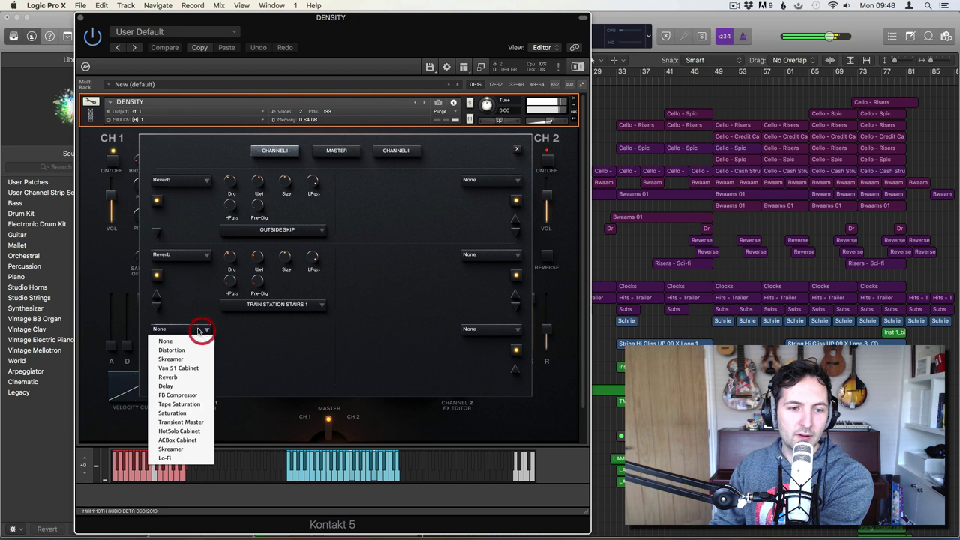
{"action": "left_click", "coordinate": [197, 397]}
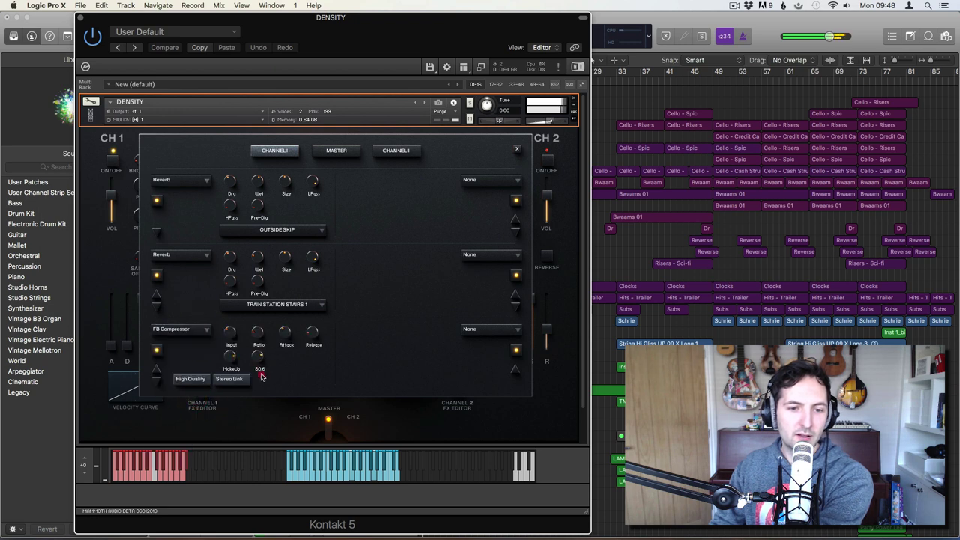
{"action": "left_click_drag", "start_coordinate": [262, 377], "coordinate": [260, 391]}
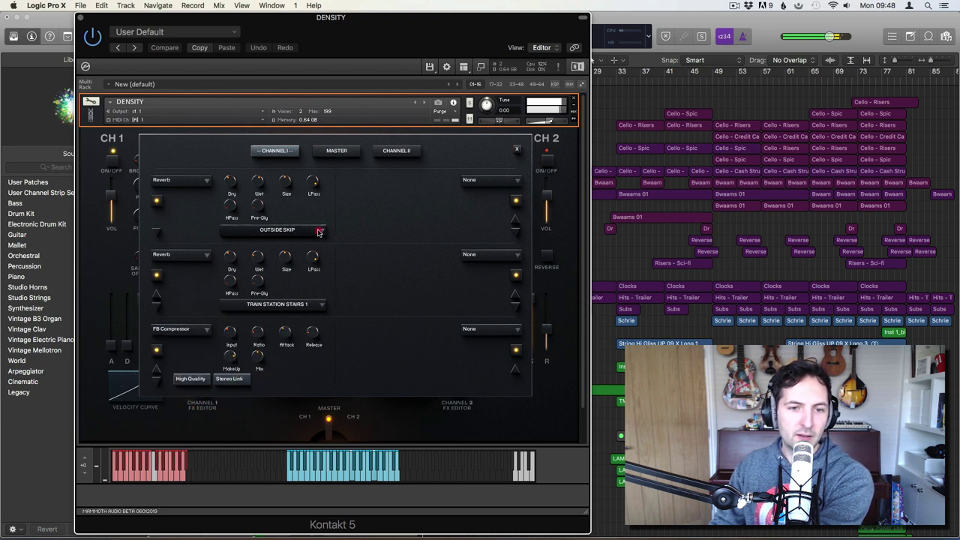
{"action": "left_click", "coordinate": [317, 231]}
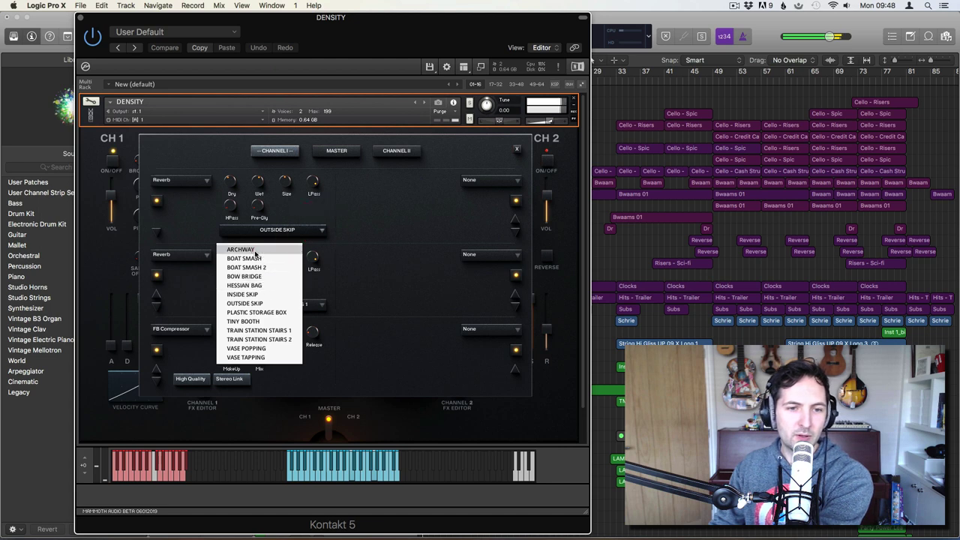
{"action": "left_click", "coordinate": [258, 251]}
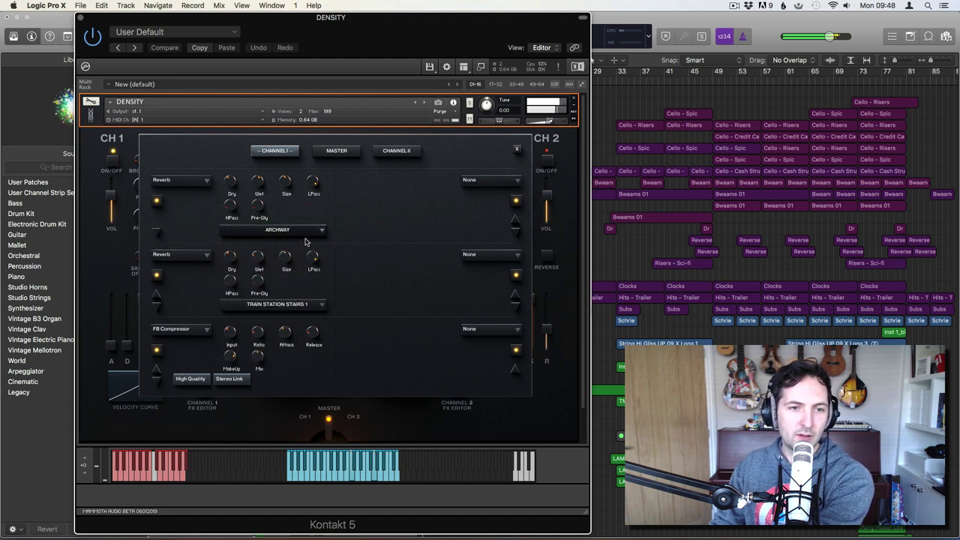
Load the Van 51 Cabinet into the Master page's first effect slot and toggle its Hi-Gain and Lead switches.
{"action": "left_click", "coordinate": [338, 151]}
{"action": "left_click", "coordinate": [201, 180]}
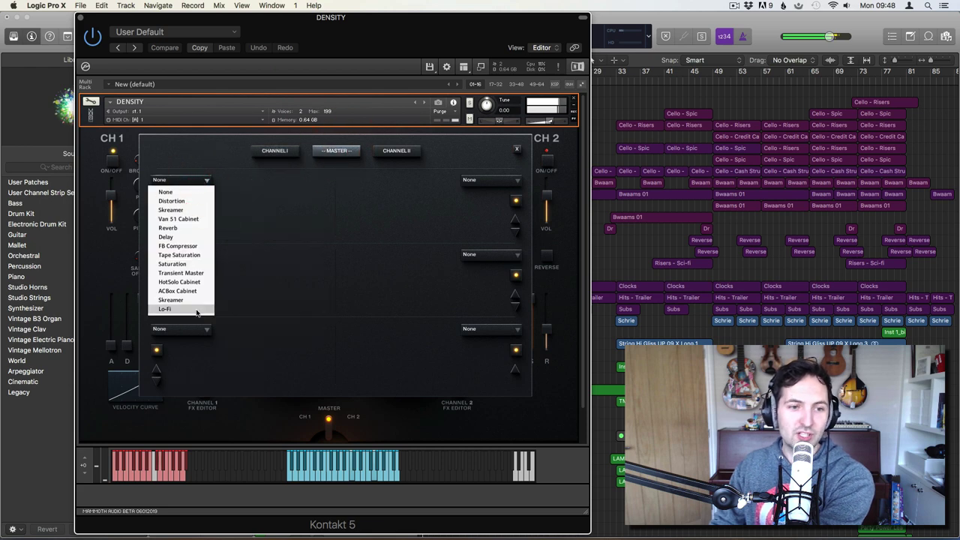
{"action": "left_click", "coordinate": [187, 218]}
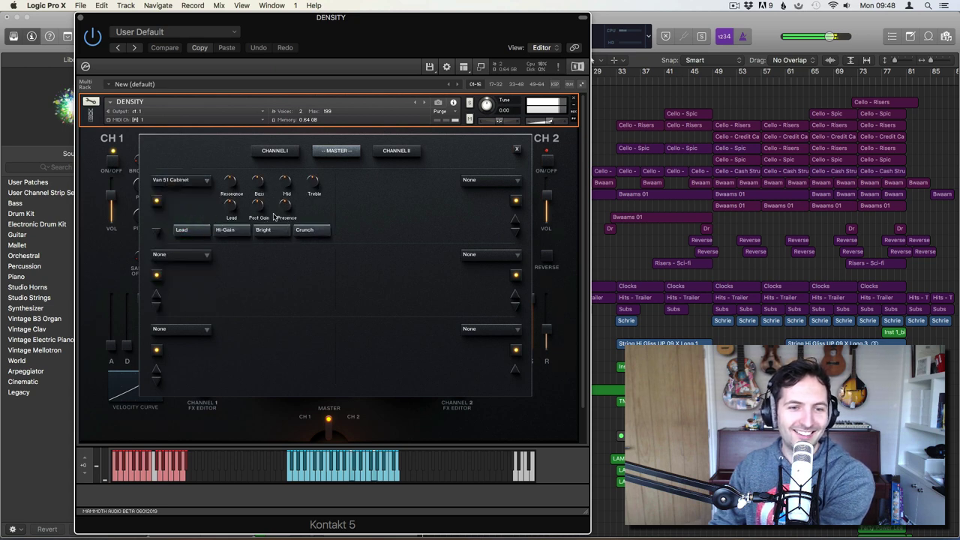
{"action": "left_click", "coordinate": [228, 231]}
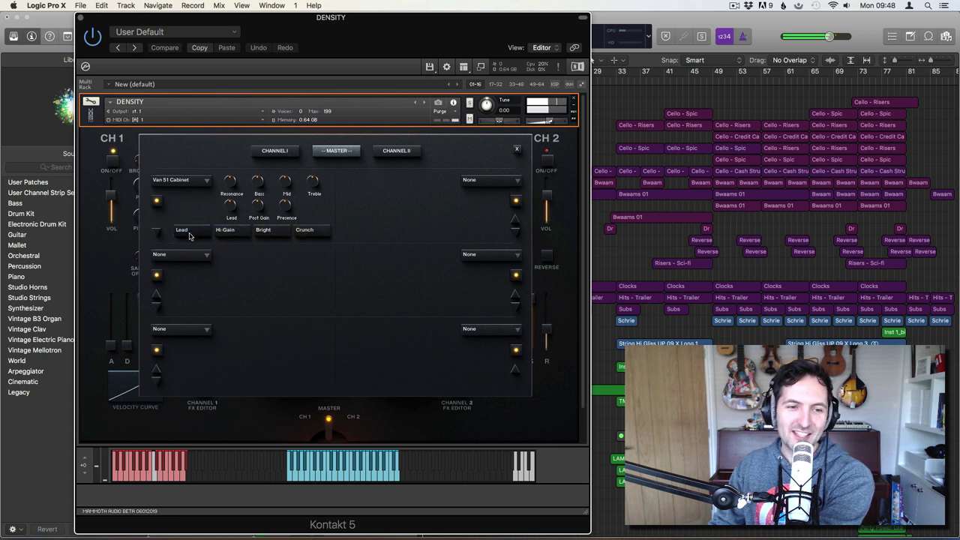
{"action": "left_click", "coordinate": [189, 234]}
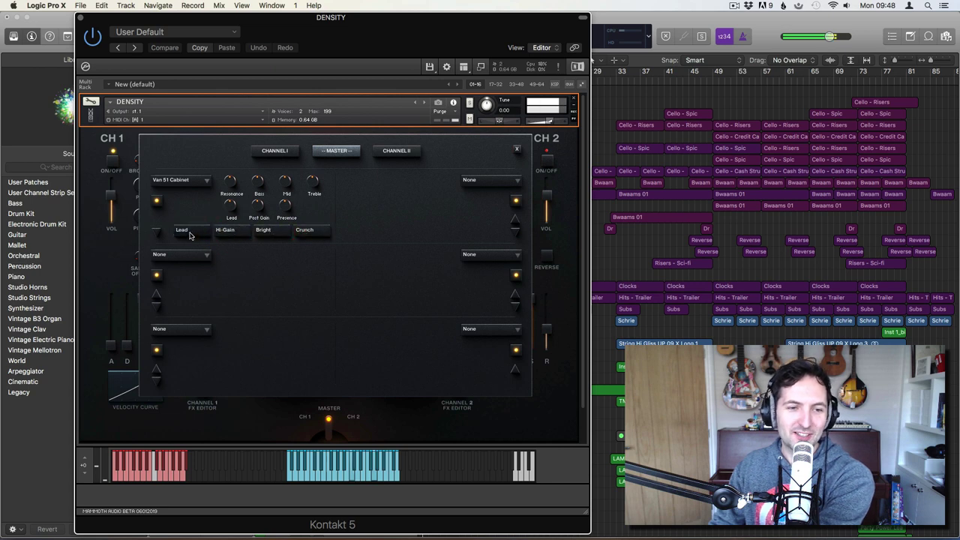
Adjust the Lead level of the Master page's Van 51 Cabinet, and clear that effect from its slot.
{"action": "left_click", "coordinate": [236, 238]}
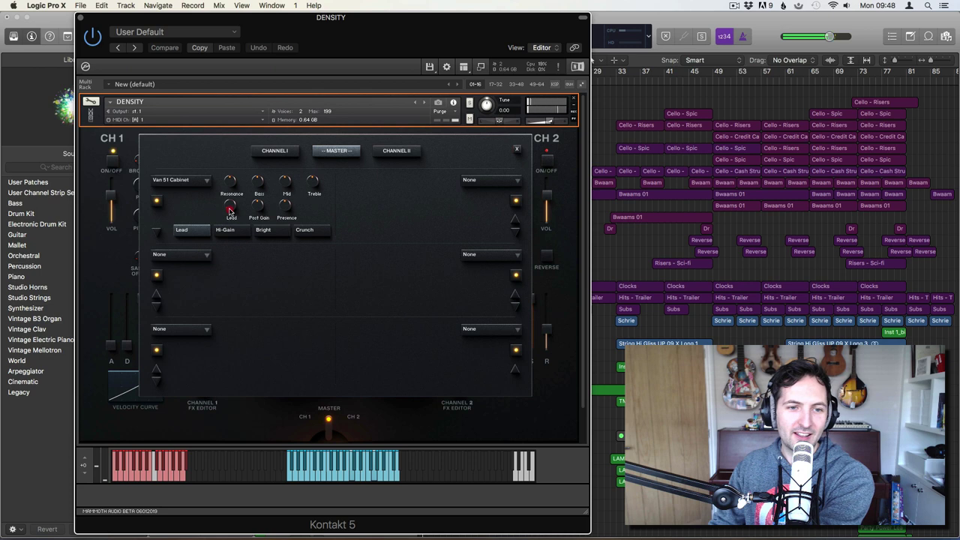
{"action": "left_click_drag", "start_coordinate": [230, 210], "coordinate": [231, 208]}
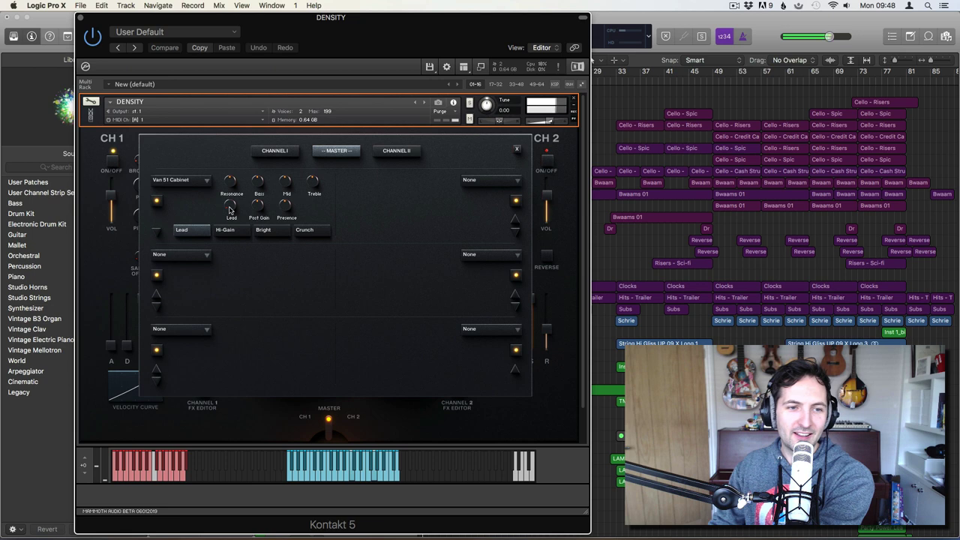
{"action": "left_click", "coordinate": [189, 180]}
{"action": "left_click", "coordinate": [191, 193]}
Set all three of channel 1's loaded effect slots to None, removing both Reverbs and the FB Compressor, and close the FX editor.
{"action": "left_click", "coordinate": [274, 150]}
{"action": "left_click", "coordinate": [199, 180]}
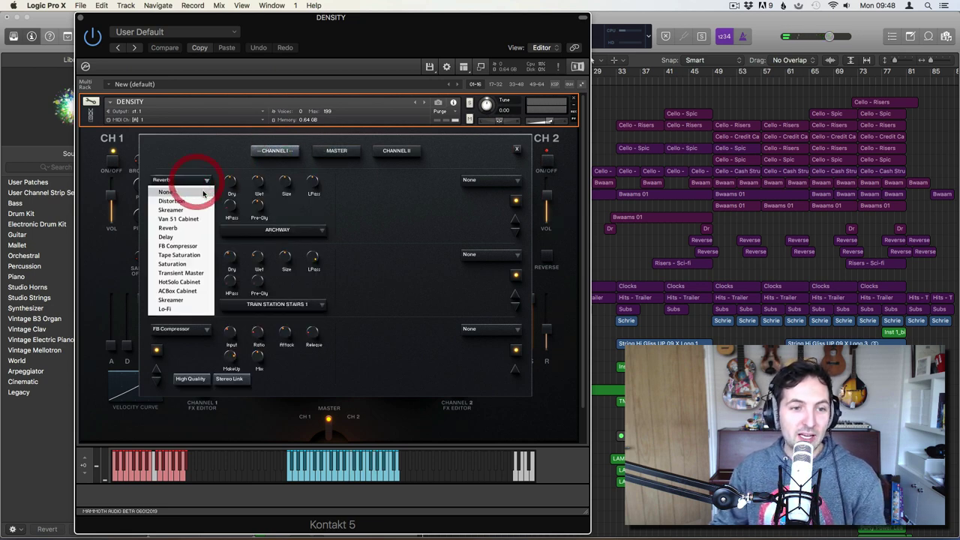
{"action": "left_click", "coordinate": [201, 192]}
{"action": "left_click", "coordinate": [207, 254]}
{"action": "left_click", "coordinate": [191, 266]}
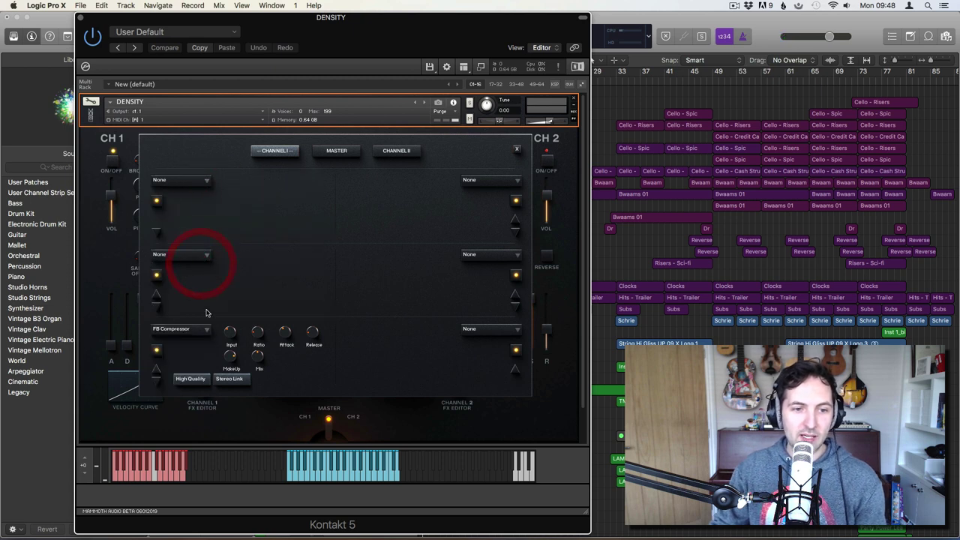
{"action": "left_click", "coordinate": [208, 331]}
{"action": "left_click", "coordinate": [198, 340]}
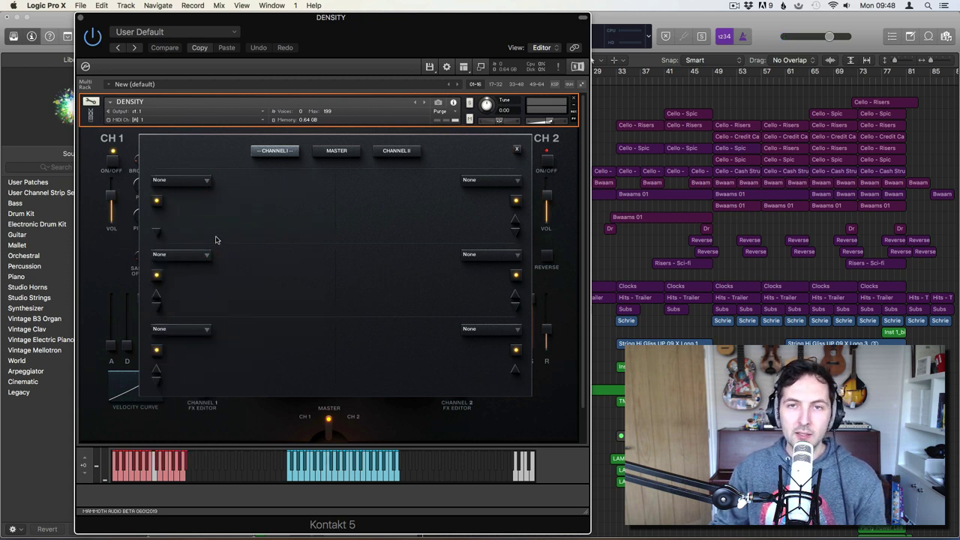
{"action": "left_click", "coordinate": [517, 150]}
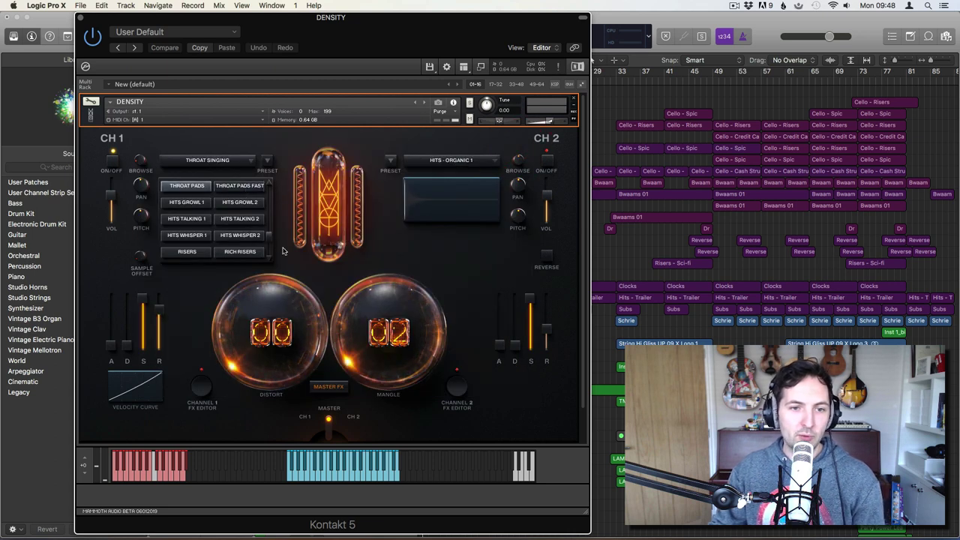
Audition channel 1's Brahms 1 articulation and switch to Brahms 2.
{"action": "scroll", "coordinate": [269, 186], "scroll_direction": "up", "scroll_amount": 3}
{"action": "left_click", "coordinate": [199, 187]}
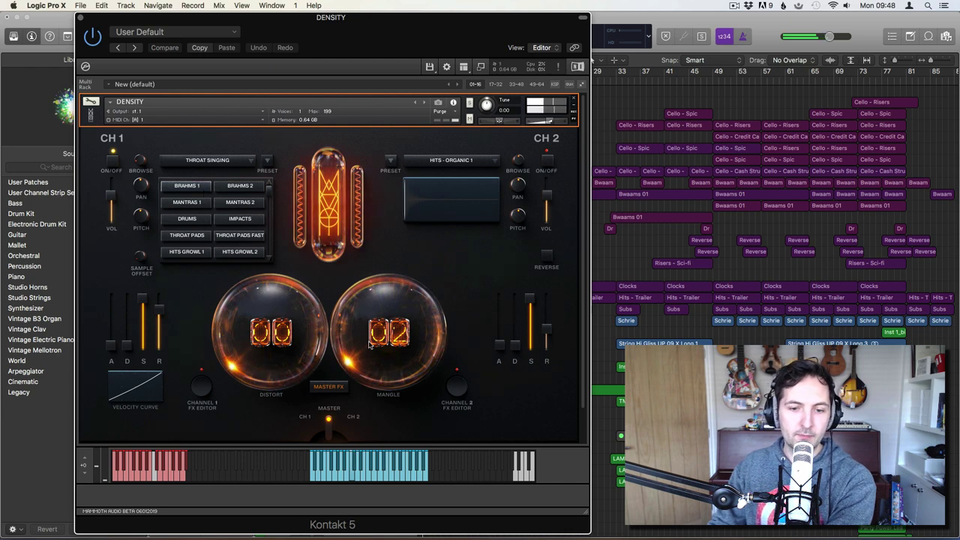
{"action": "left_click", "coordinate": [238, 186]}
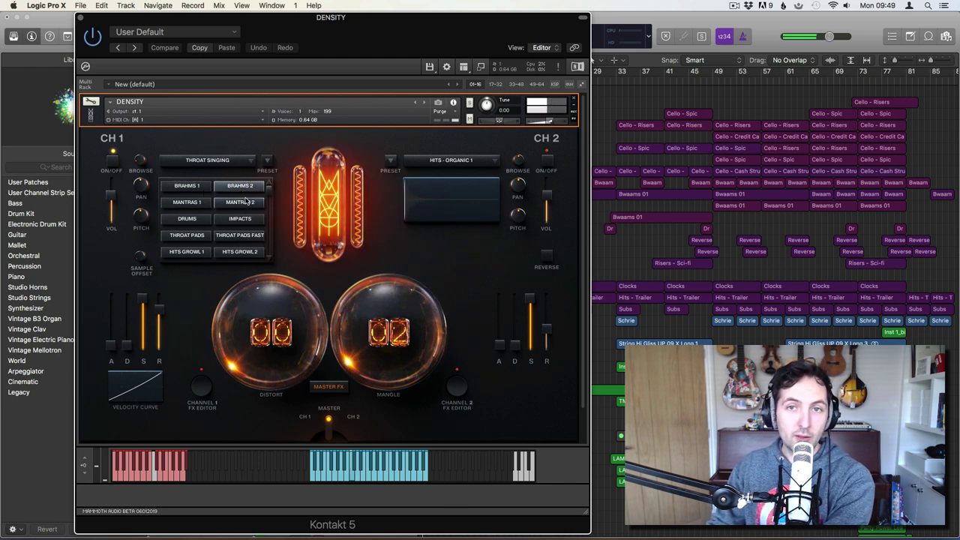
{"action": "left_click", "coordinate": [236, 161]}
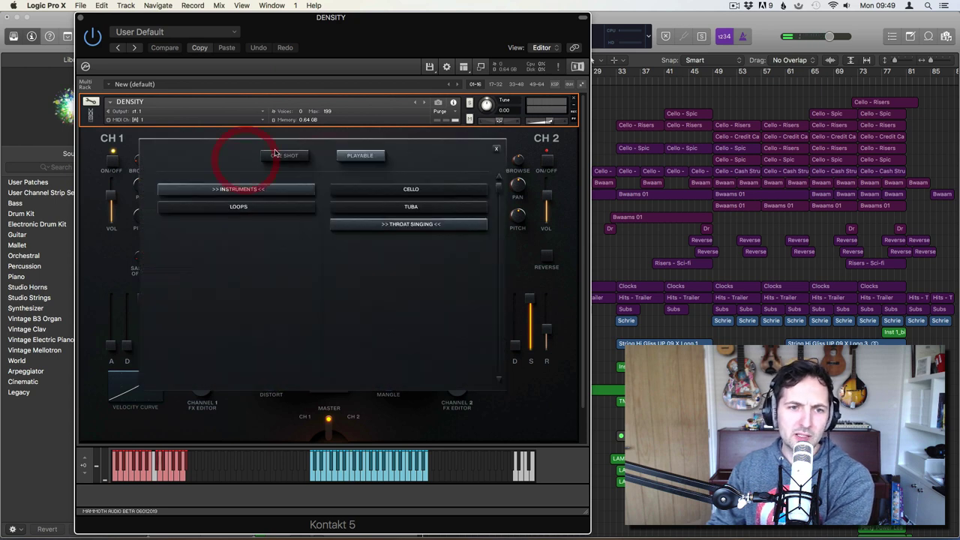
{"action": "left_click", "coordinate": [272, 137]}
Load the FB Compressor into channel 1's first FX slot, raise its Input to about 34.5 and lower its MakeUp.
{"action": "left_click", "coordinate": [206, 391]}
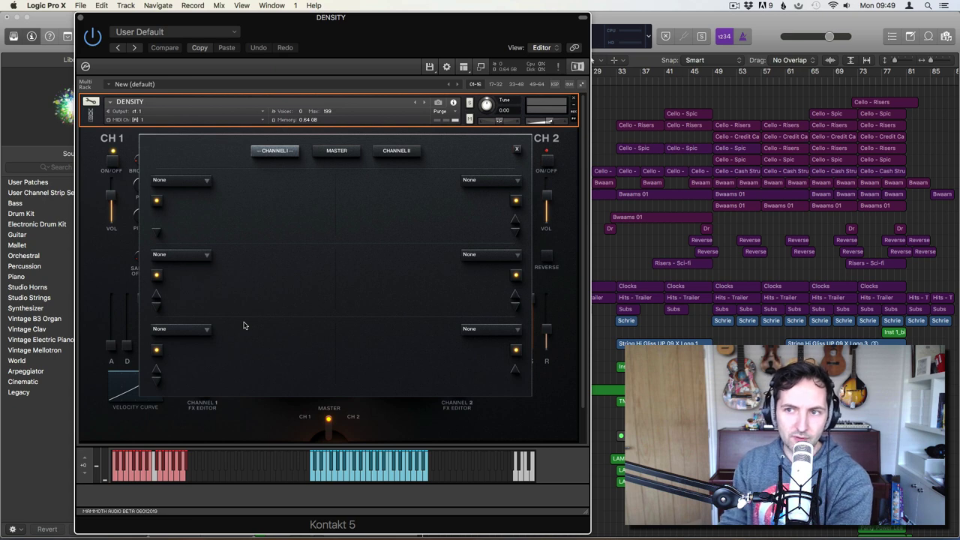
{"action": "left_click", "coordinate": [207, 181]}
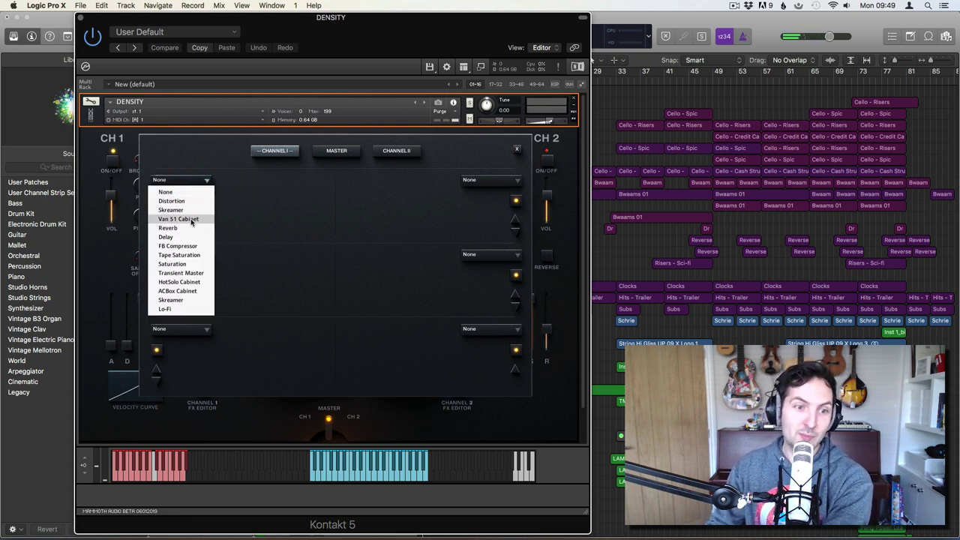
{"action": "left_click", "coordinate": [186, 246]}
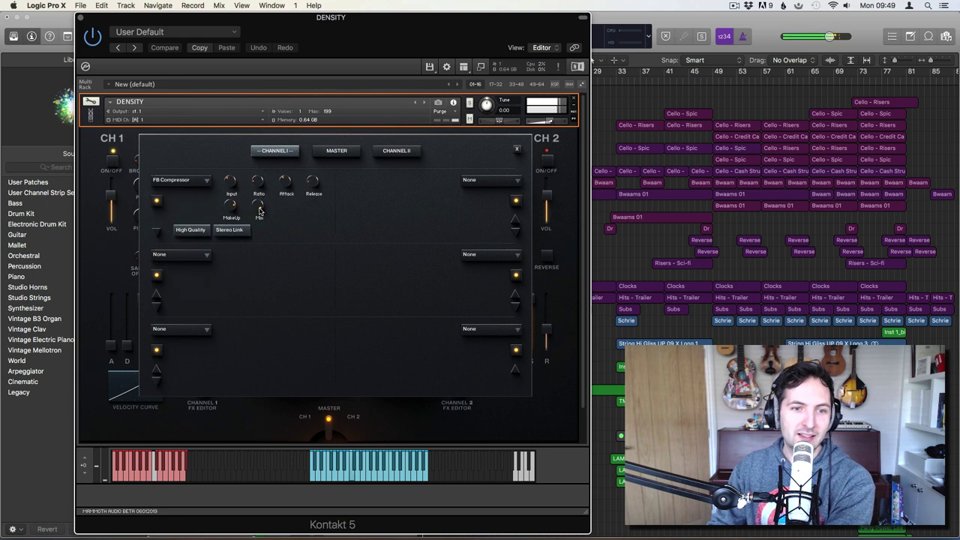
{"action": "left_click_drag", "start_coordinate": [231, 182], "coordinate": [231, 141]}
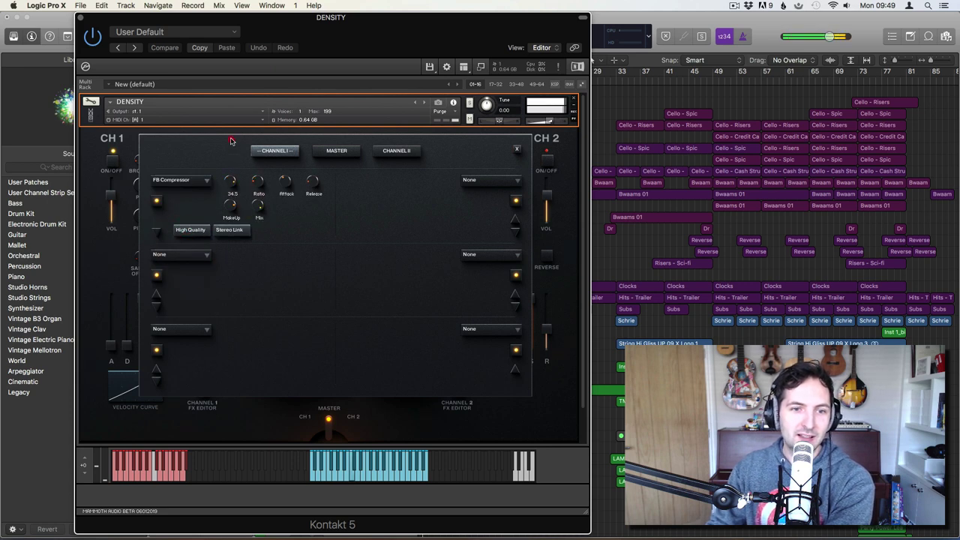
{"action": "left_click_drag", "start_coordinate": [231, 204], "coordinate": [242, 268]}
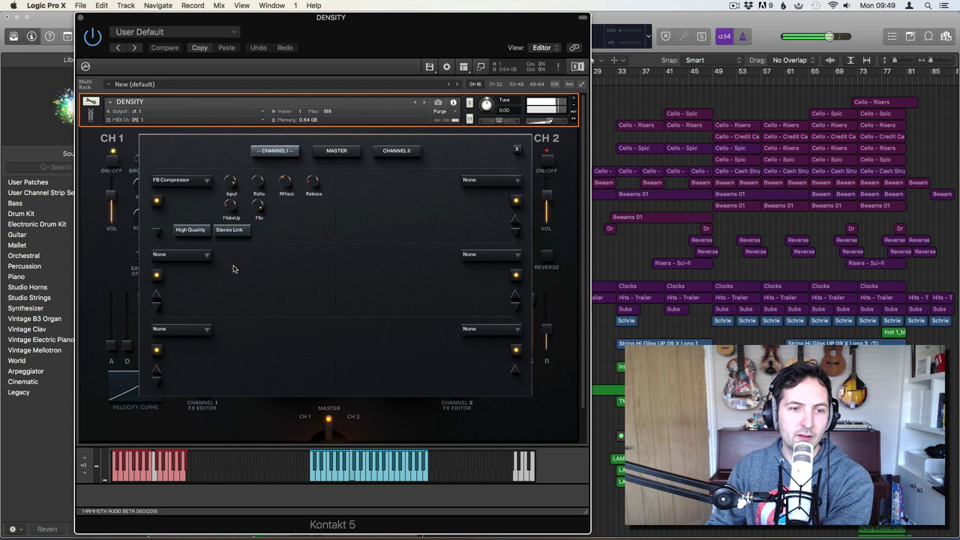
Load Saturation into channel 1's second FX slot and adjust its Saturation amount.
{"action": "left_click", "coordinate": [197, 255]}
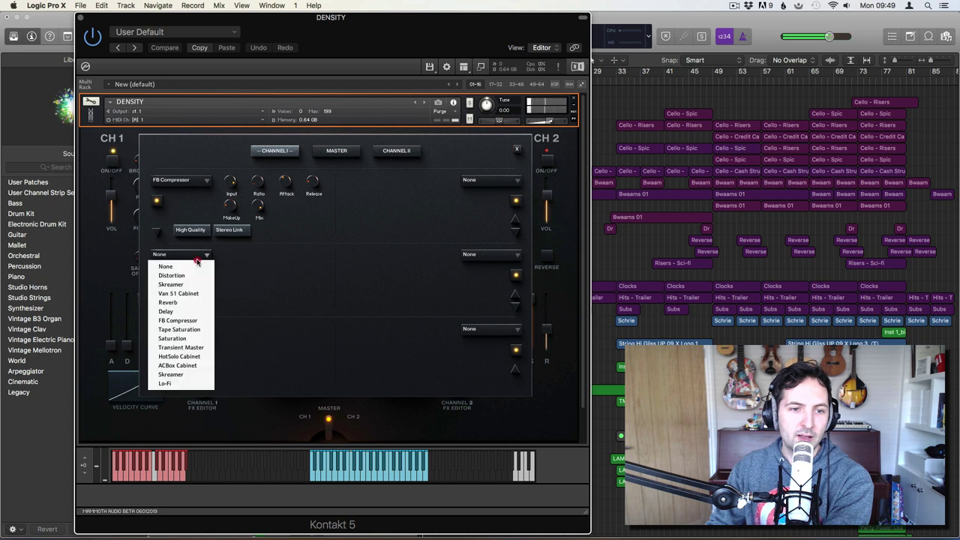
{"action": "left_click", "coordinate": [192, 338]}
{"action": "left_click", "coordinate": [231, 217]}
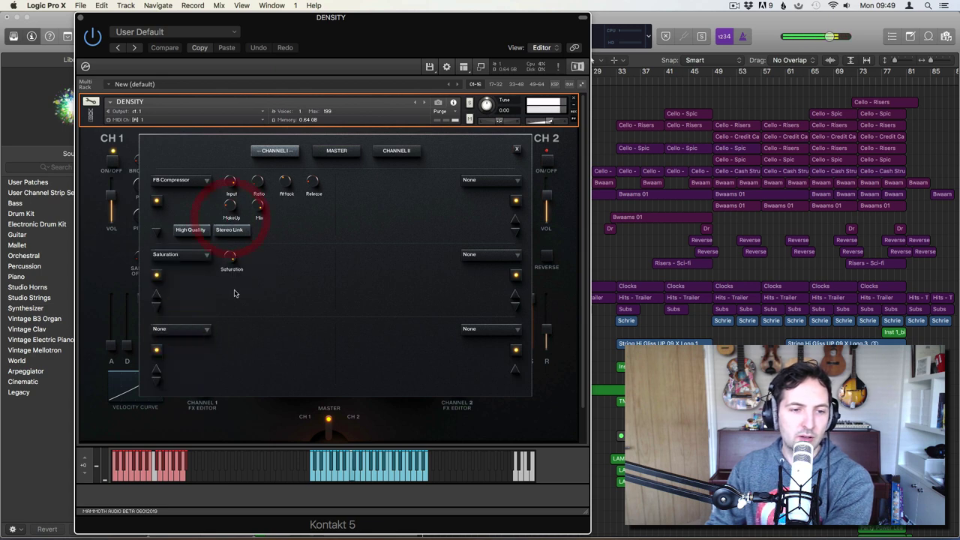
Try the Transient Master in channel 1's third FX slot, replace it with the HotSolo Cabinet and adjust its Master level.
{"action": "left_click", "coordinate": [207, 329]}
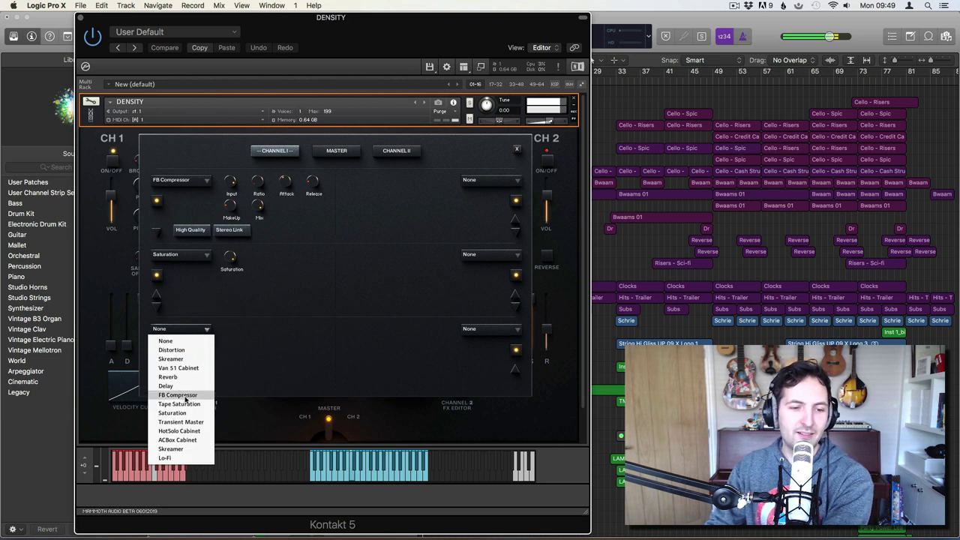
{"action": "left_click", "coordinate": [181, 421]}
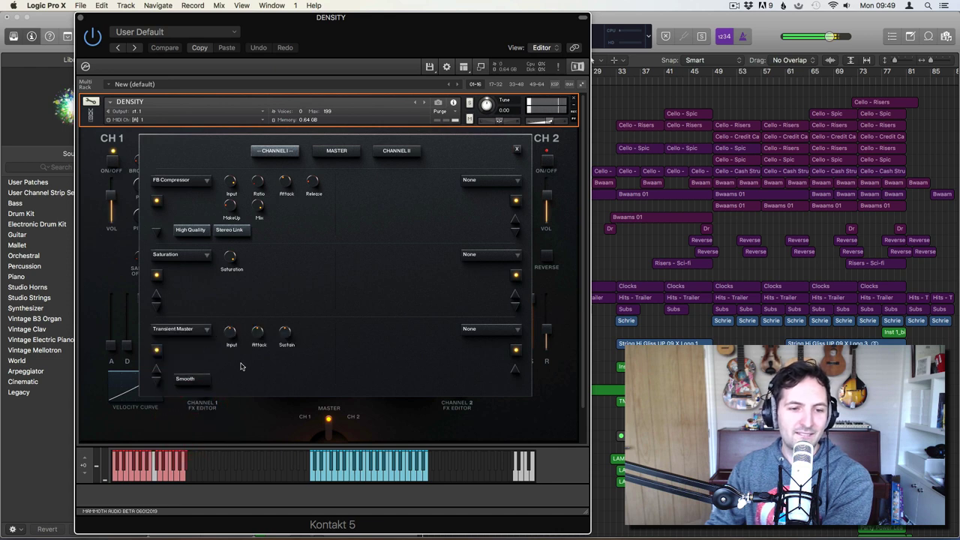
{"action": "left_click", "coordinate": [204, 328]}
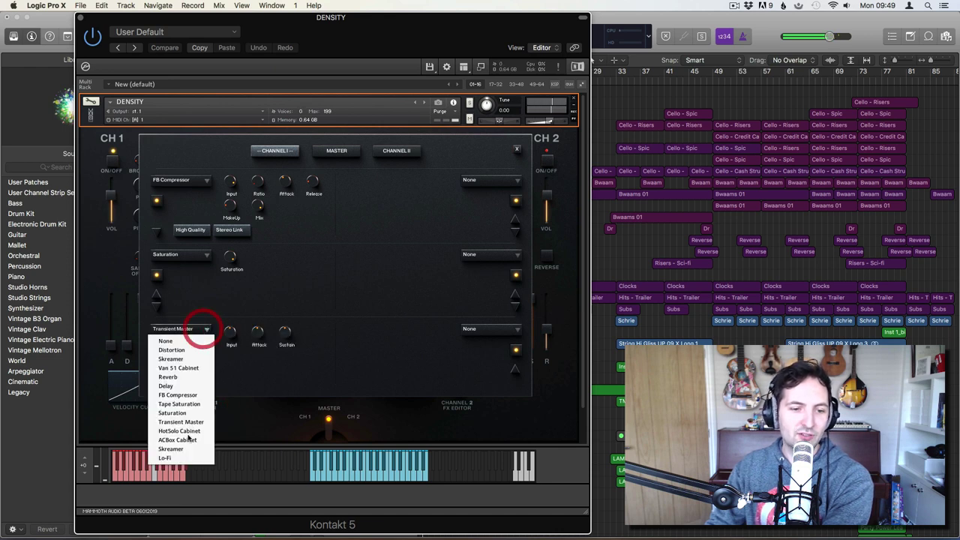
{"action": "left_click", "coordinate": [180, 431]}
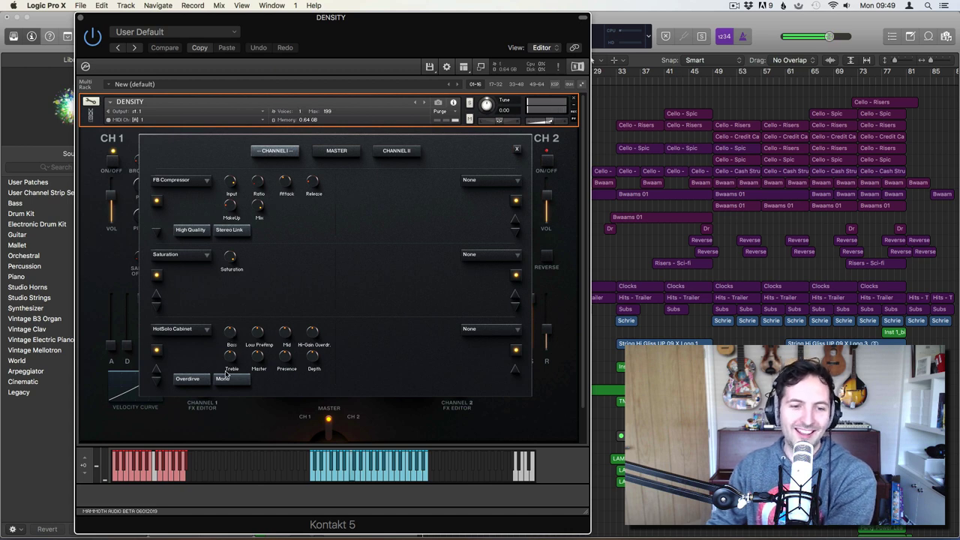
{"action": "left_click_drag", "start_coordinate": [259, 357], "coordinate": [261, 383]}
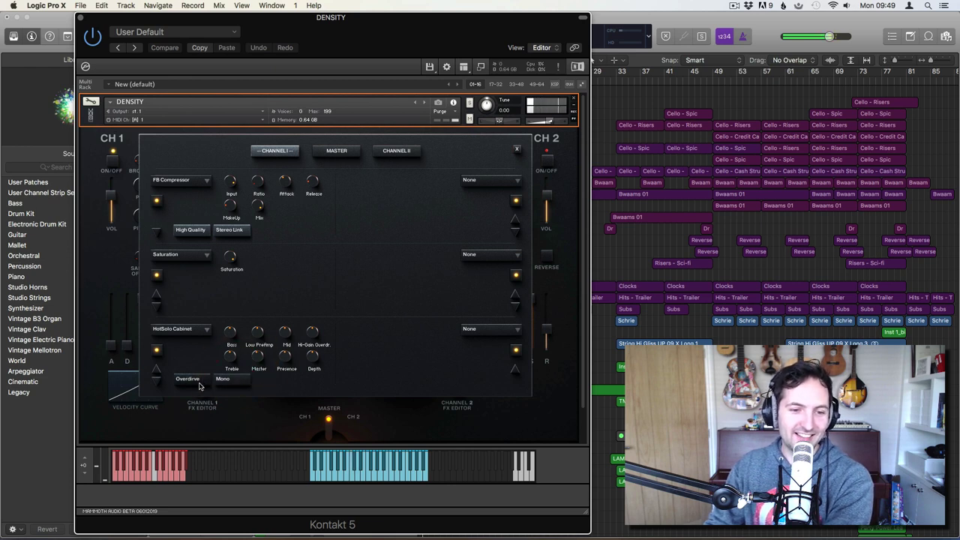
Set channel 1's HotSolo Cabinet, FB Compressor and Saturation slots to None and close the FX editor.
{"action": "left_click", "coordinate": [203, 331]}
{"action": "left_click", "coordinate": [183, 343]}
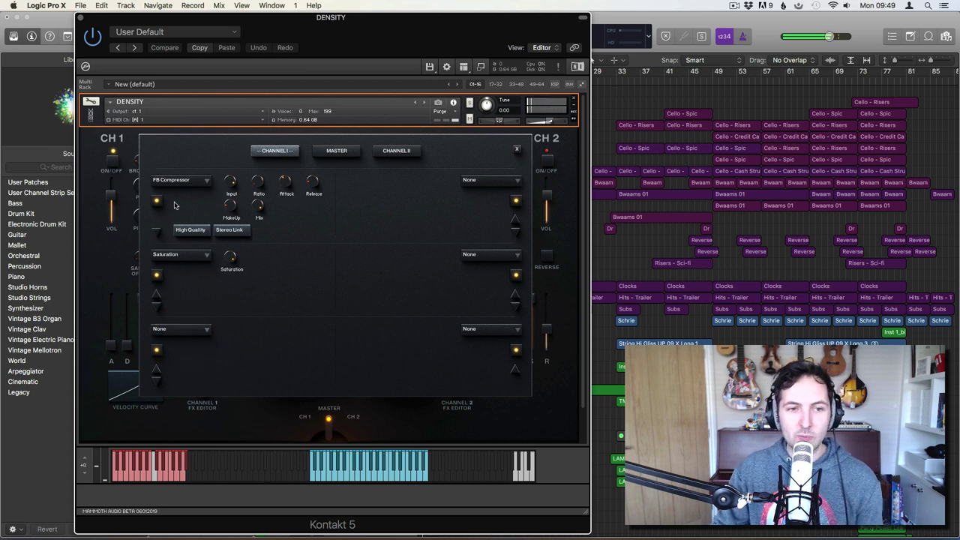
{"action": "left_click", "coordinate": [206, 180]}
{"action": "left_click", "coordinate": [185, 189]}
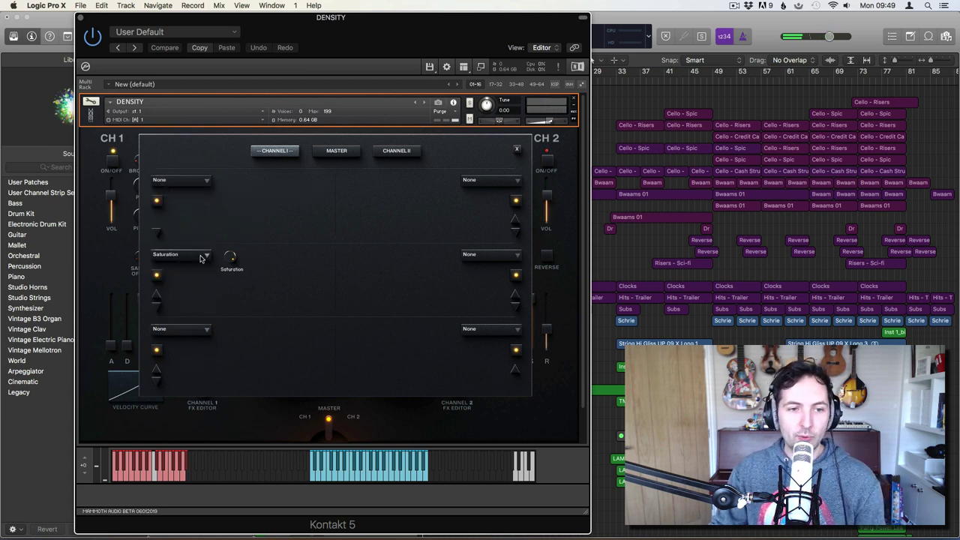
{"action": "left_click", "coordinate": [202, 257]}
{"action": "left_click", "coordinate": [184, 267]}
{"action": "left_click", "coordinate": [104, 266]}
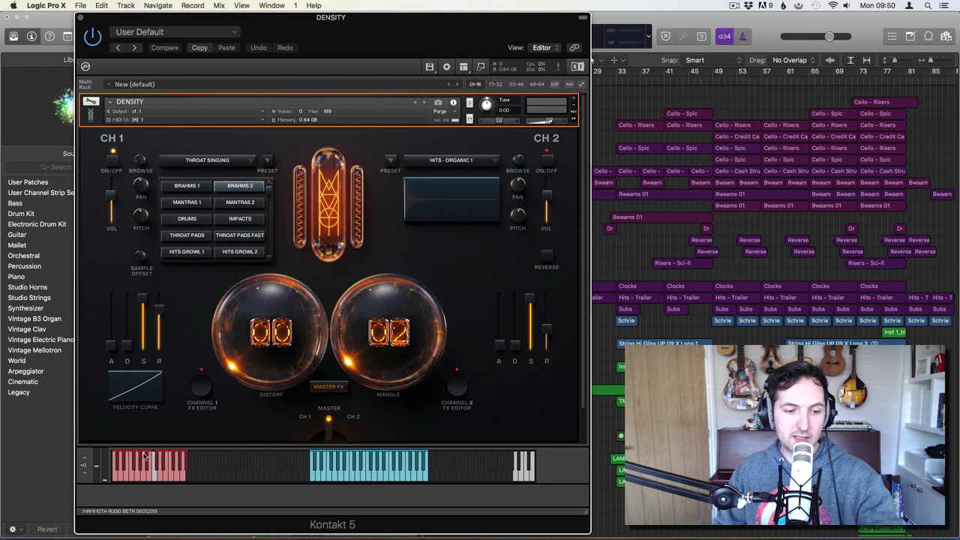
Audition Brahms 2 at pitch offsets including 9 and 2 using the red pitch keyswitches, returning to the centre keyswitch.
{"action": "left_click", "coordinate": [153, 474]}
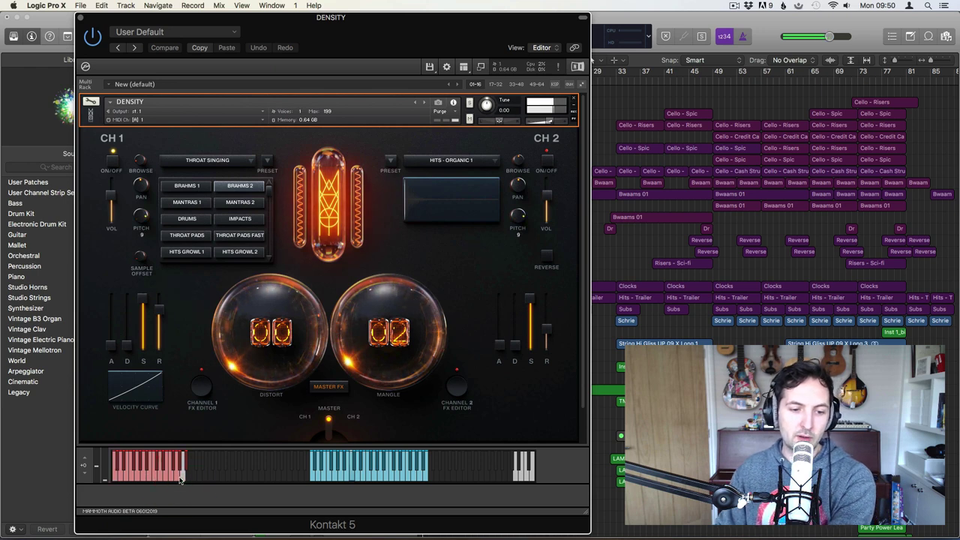
{"action": "left_click", "coordinate": [168, 479]}
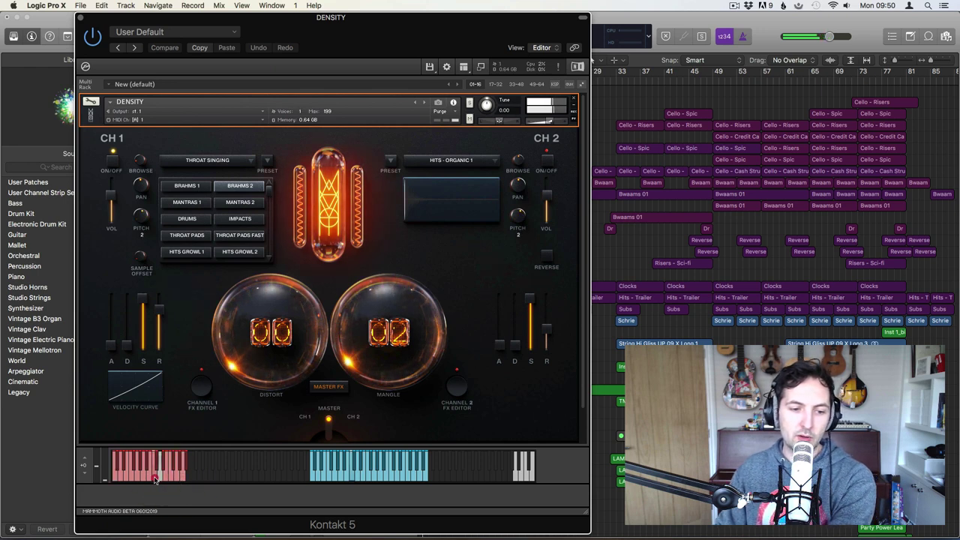
{"action": "left_click", "coordinate": [154, 479]}
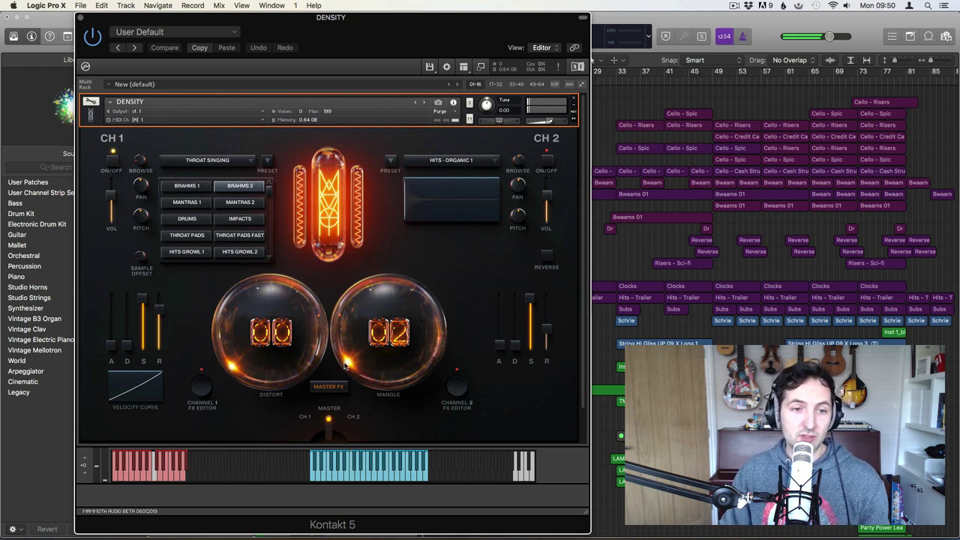
Audition the Mantras 1, Drums and Impacts articulations, and compare Throat Pads with Throat Pads Fast.
{"action": "left_click", "coordinate": [199, 209]}
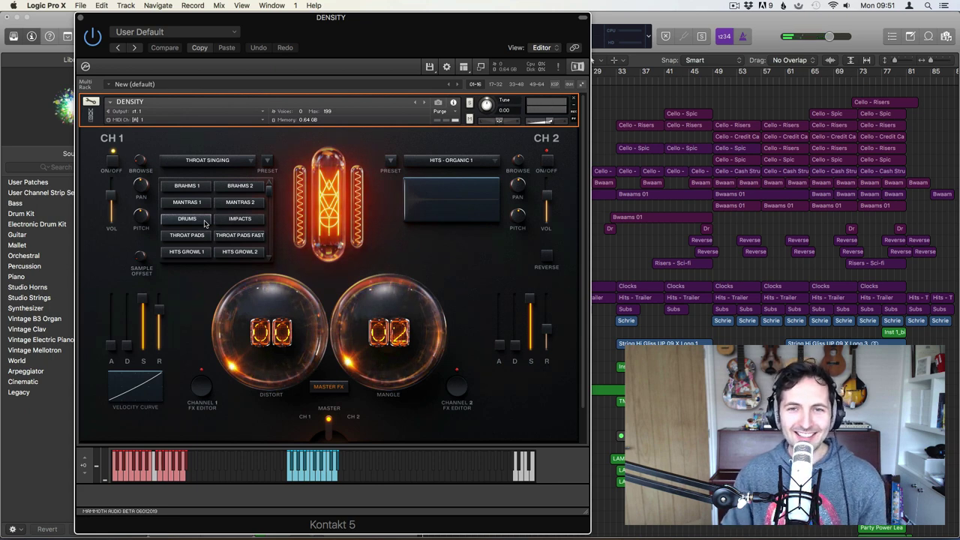
{"action": "left_click", "coordinate": [234, 220]}
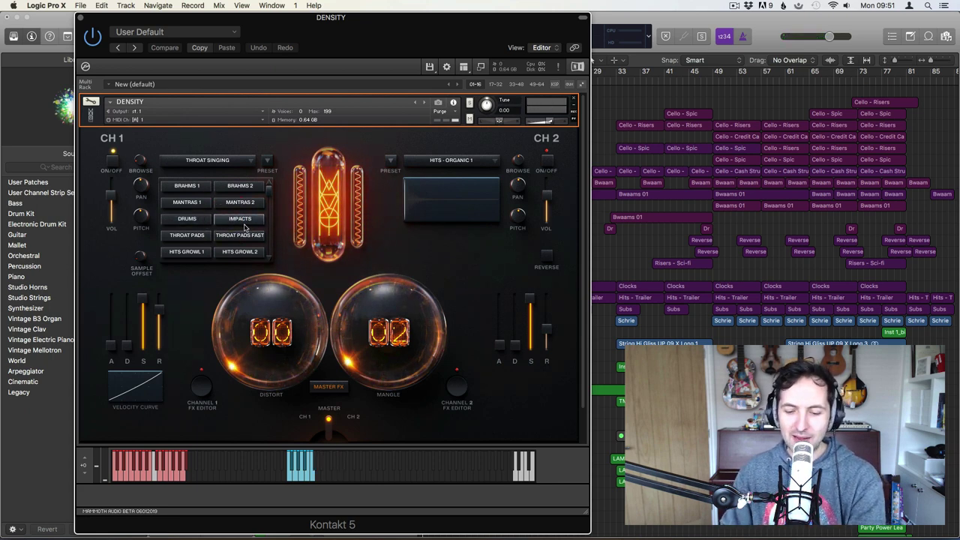
{"action": "left_click", "coordinate": [188, 237]}
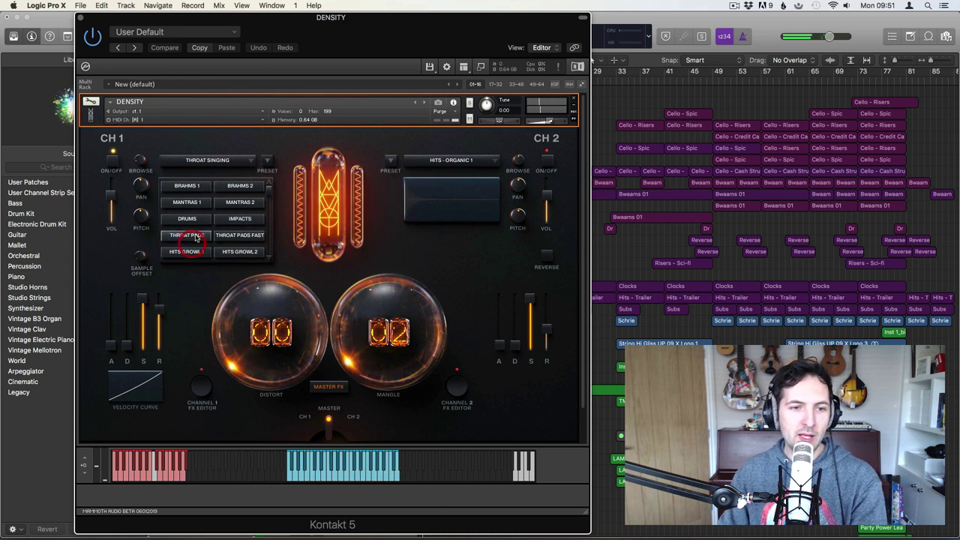
{"action": "left_click", "coordinate": [244, 238]}
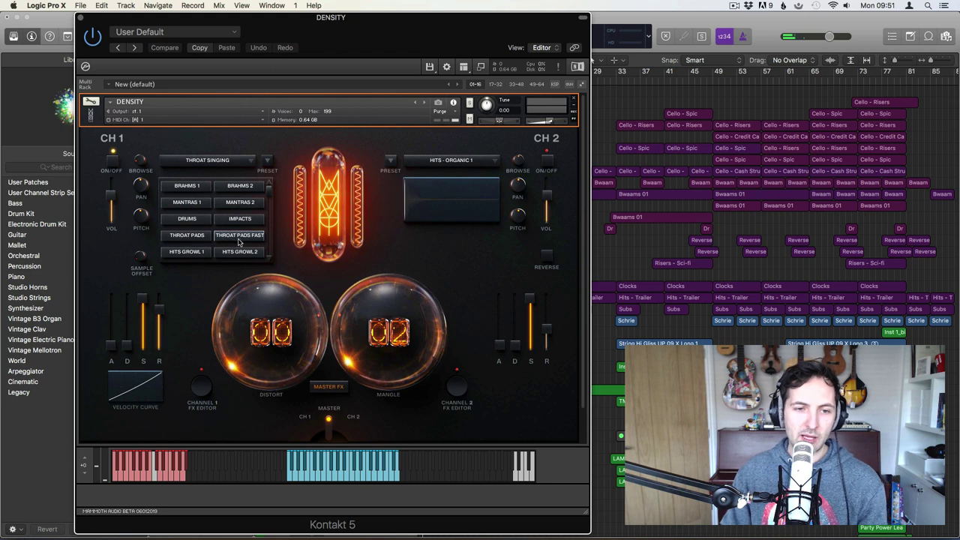
{"action": "left_click", "coordinate": [194, 239]}
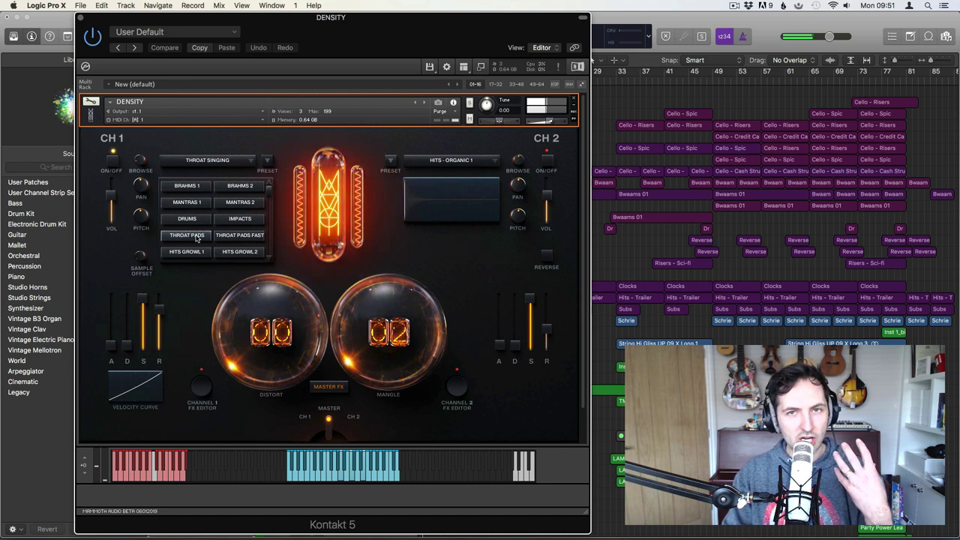
{"action": "left_click", "coordinate": [240, 237]}
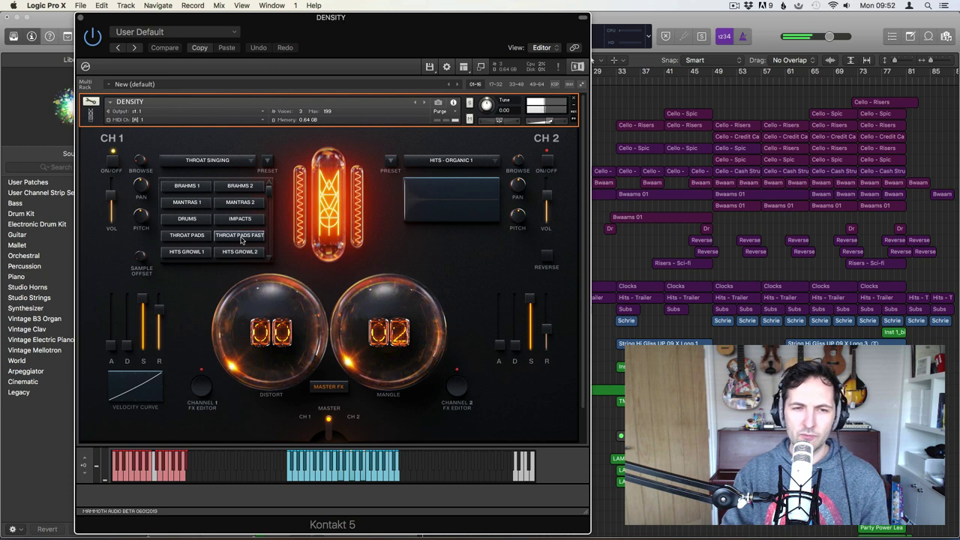
Switch channel 1 to the Hits Growl 1 articulation and adjust its Release.
{"action": "left_click", "coordinate": [193, 254]}
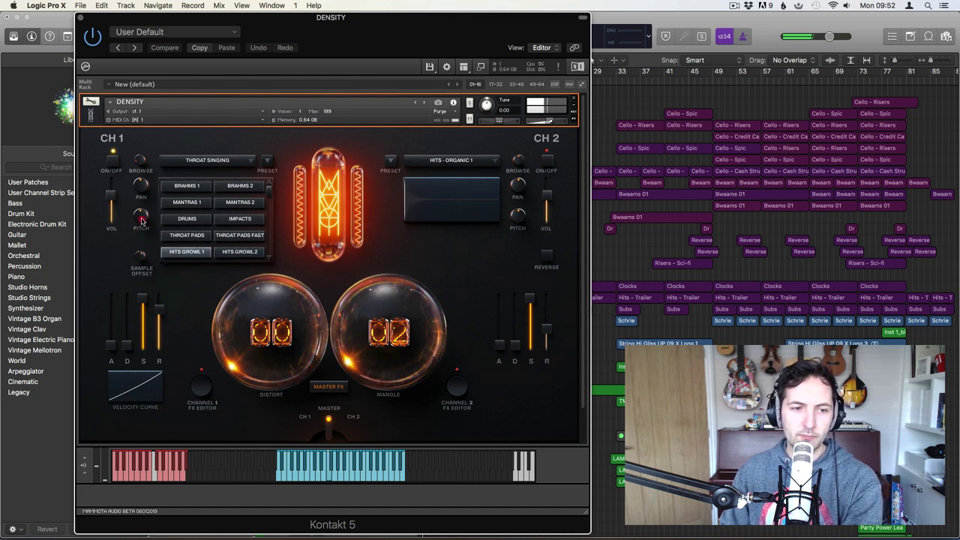
{"action": "left_click", "coordinate": [159, 306]}
{"action": "left_click", "coordinate": [166, 295]}
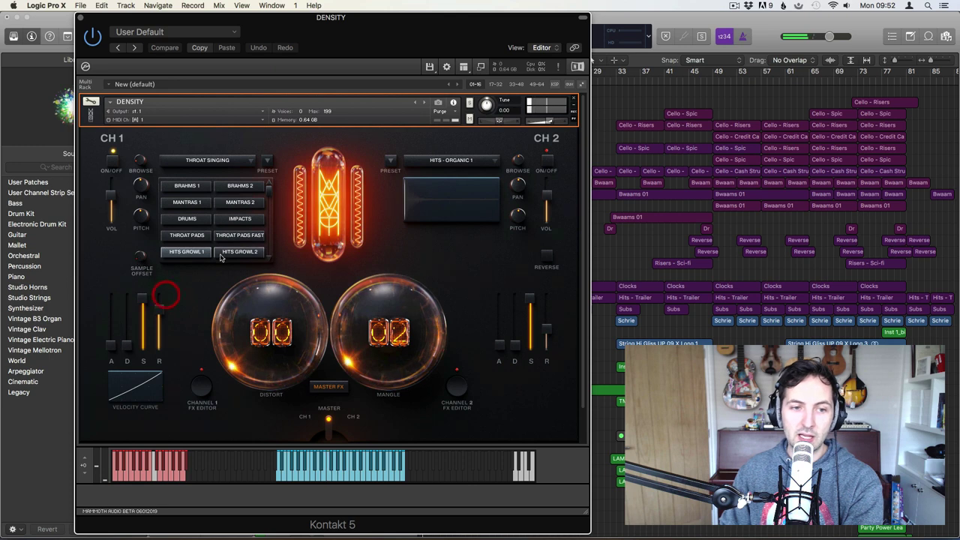
Audition the Hits Growl 2, Hits Talking 1 and 2, and Hits Whisper 1 and 2 articulations on channel 1.
{"action": "left_click", "coordinate": [239, 255]}
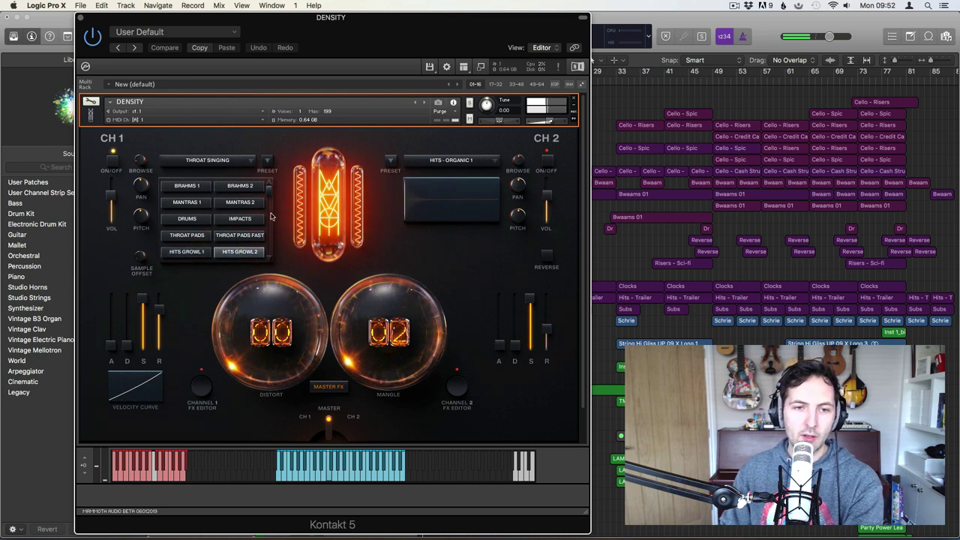
{"action": "left_click_drag", "start_coordinate": [268, 194], "coordinate": [269, 227]}
{"action": "left_click", "coordinate": [191, 237]}
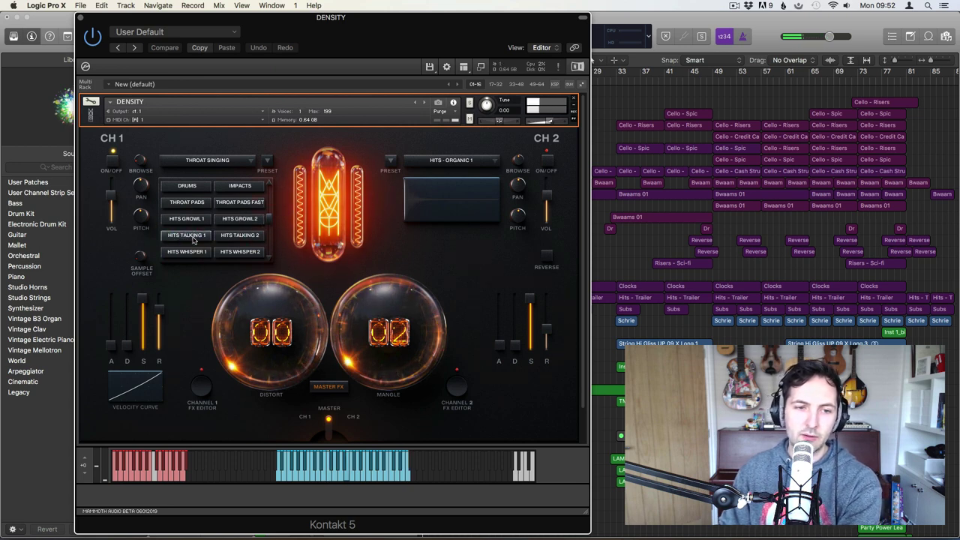
{"action": "left_click", "coordinate": [233, 237]}
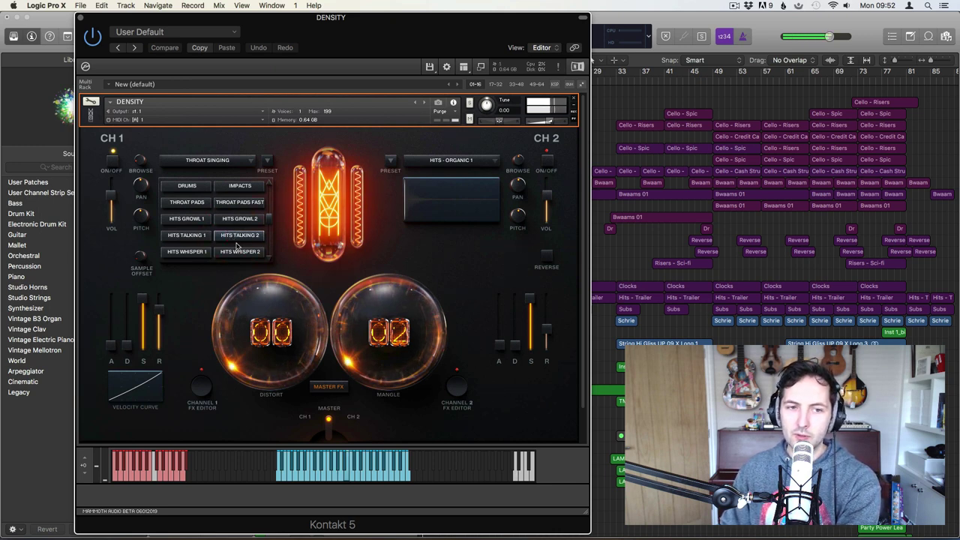
{"action": "left_click", "coordinate": [194, 252]}
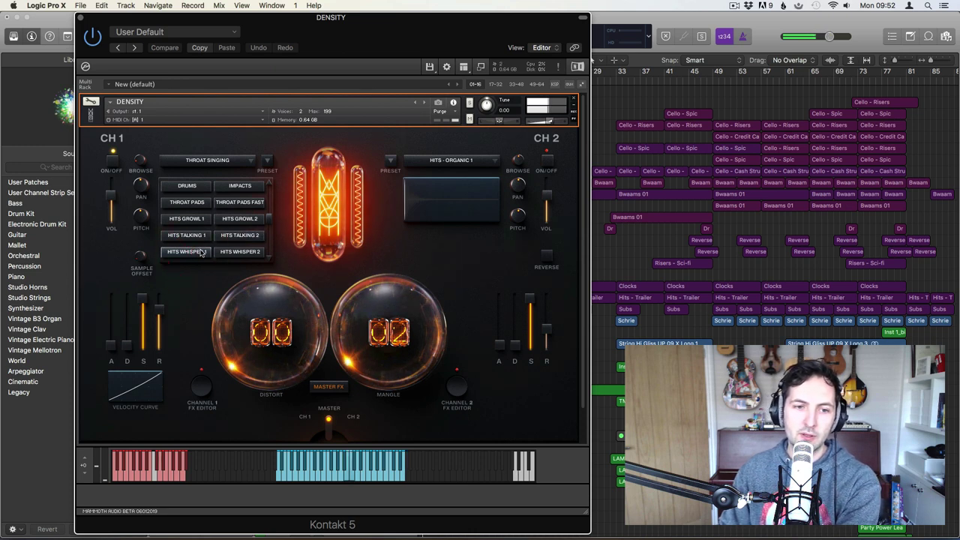
{"action": "left_click", "coordinate": [223, 255]}
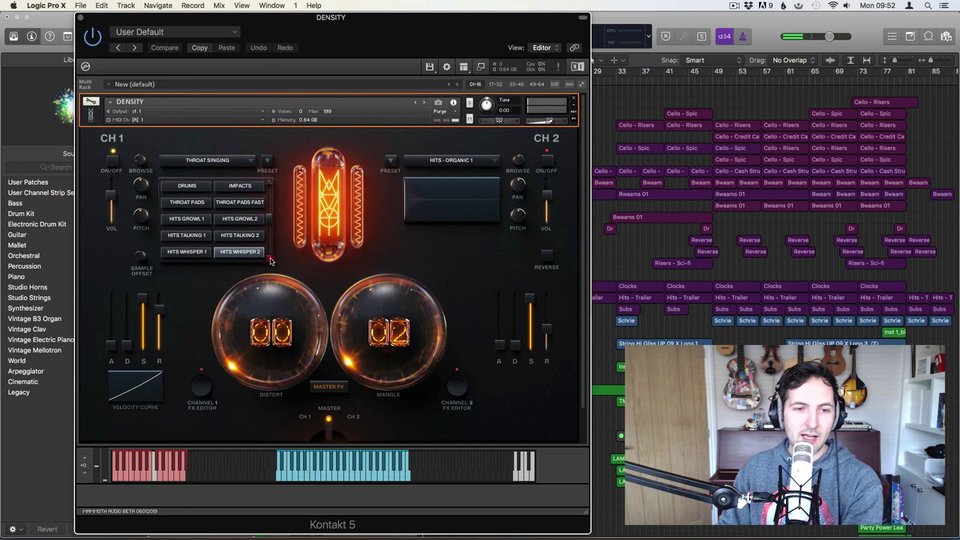
Audition the Risers, Rich Risers, Perc Loops 1 and Perc Loops 2 articulations of Throat Singing.
{"action": "scroll", "coordinate": [271, 261], "scroll_direction": "down", "scroll_amount": 1}
{"action": "scroll", "coordinate": [272, 259], "scroll_direction": "down", "scroll_amount": 1}
{"action": "left_click", "coordinate": [194, 237]}
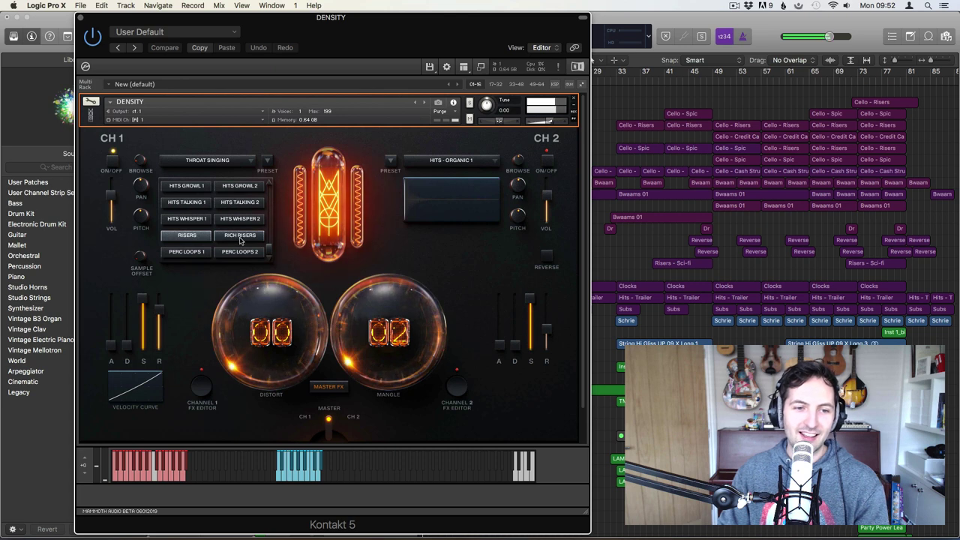
{"action": "left_click", "coordinate": [239, 239]}
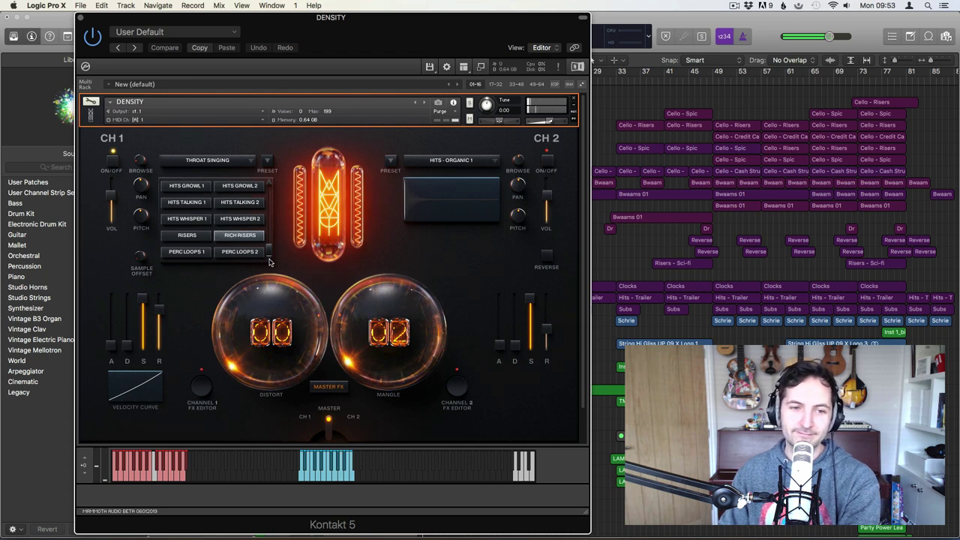
{"action": "left_click", "coordinate": [184, 252]}
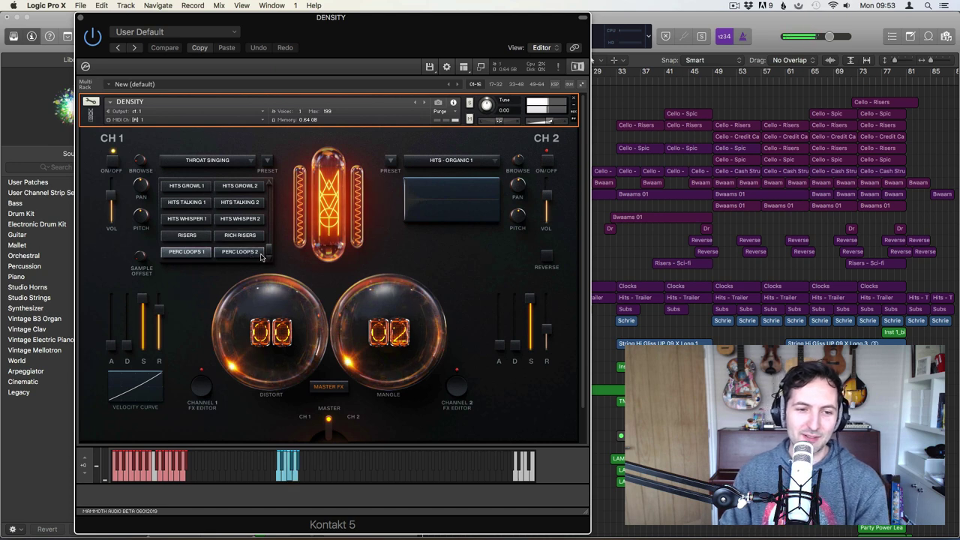
{"action": "left_click", "coordinate": [243, 255]}
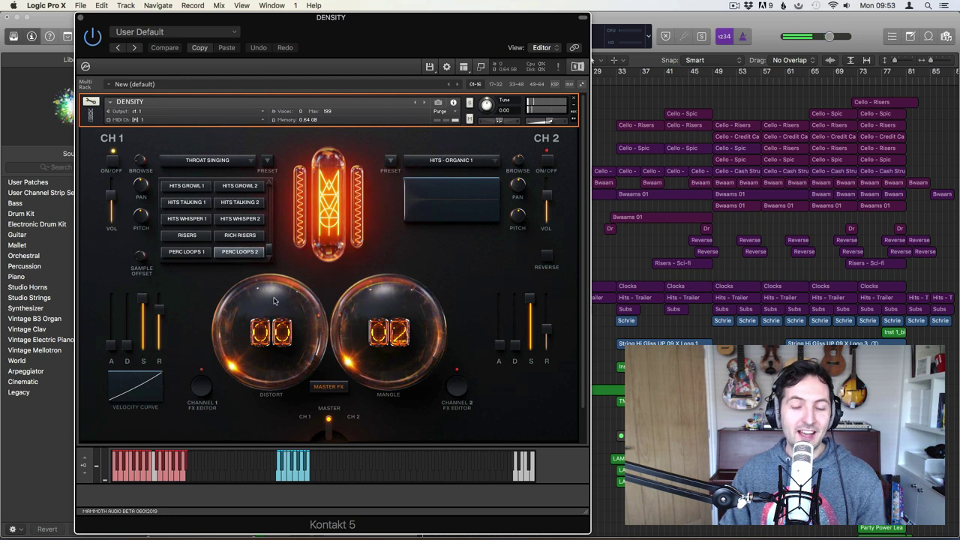
Load the Tuba instrument from the Playable sounds into channel 1 and close the sound browser.
{"action": "left_click", "coordinate": [251, 164]}
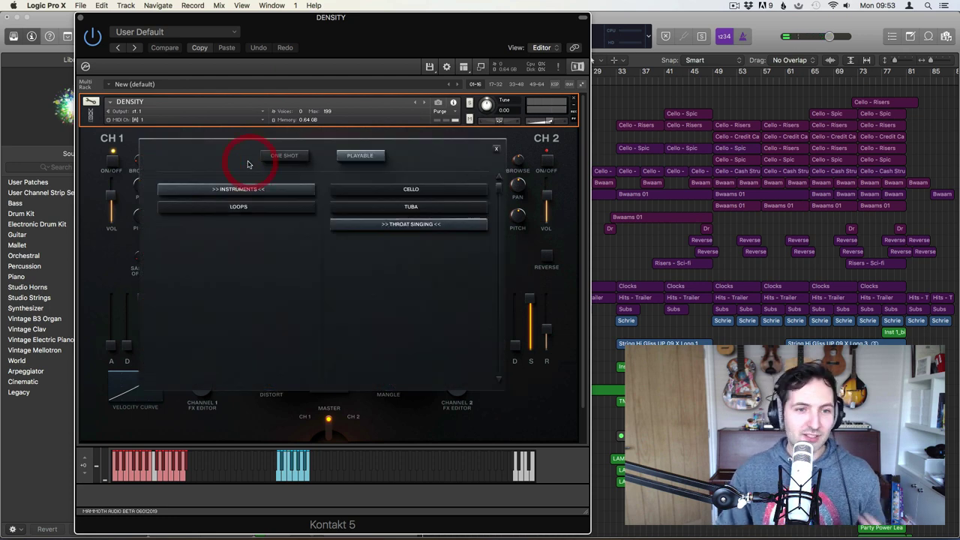
{"action": "left_click", "coordinate": [384, 207]}
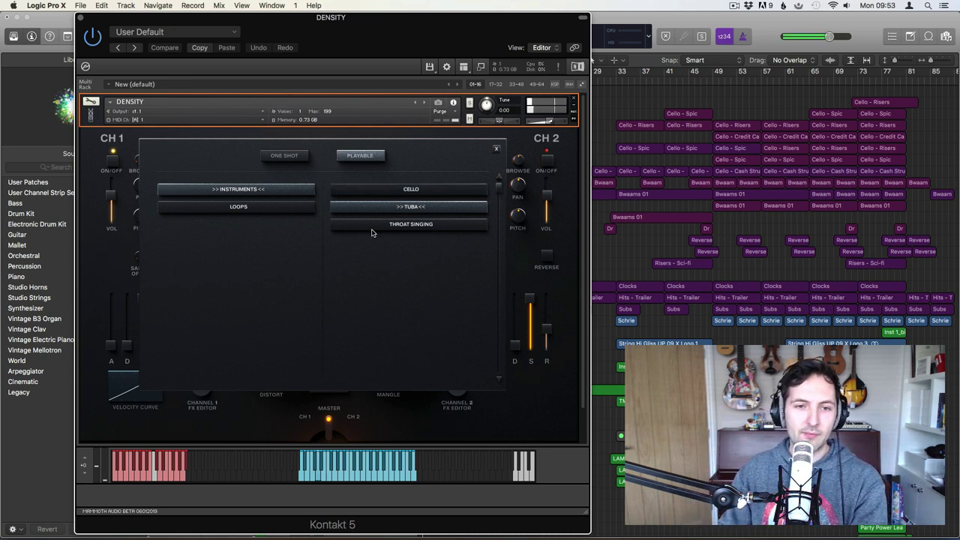
{"action": "left_click", "coordinate": [499, 150]}
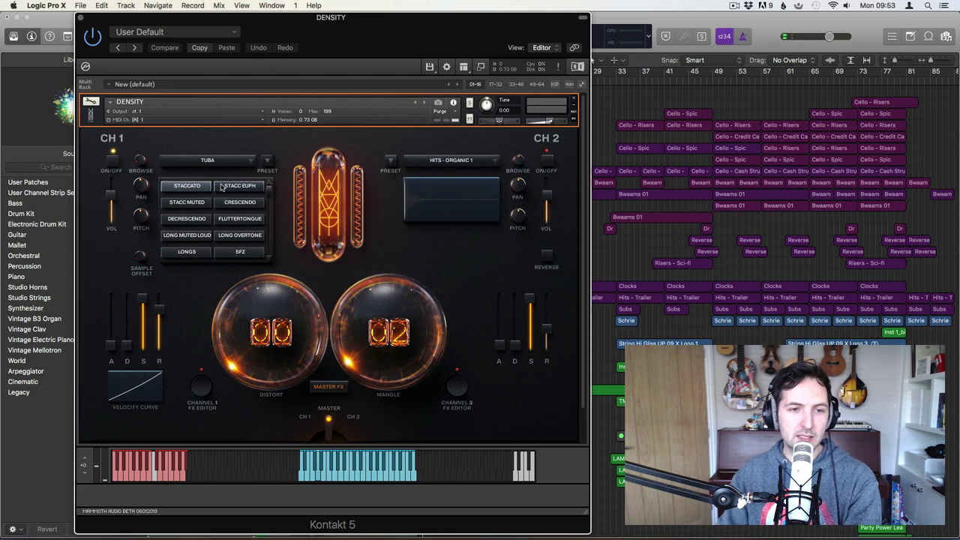
Audition the Tuba's Longs articulation and look through the full articulation list, from Staccato down to Tuba Sing.
{"action": "mouse_move", "coordinate": [269, 194]}
{"action": "left_mouse_down"}
{"action": "mouse_move", "coordinate": [273, 224]}
{"action": "mouse_move", "coordinate": [269, 189]}
{"action": "left_mouse_up"}
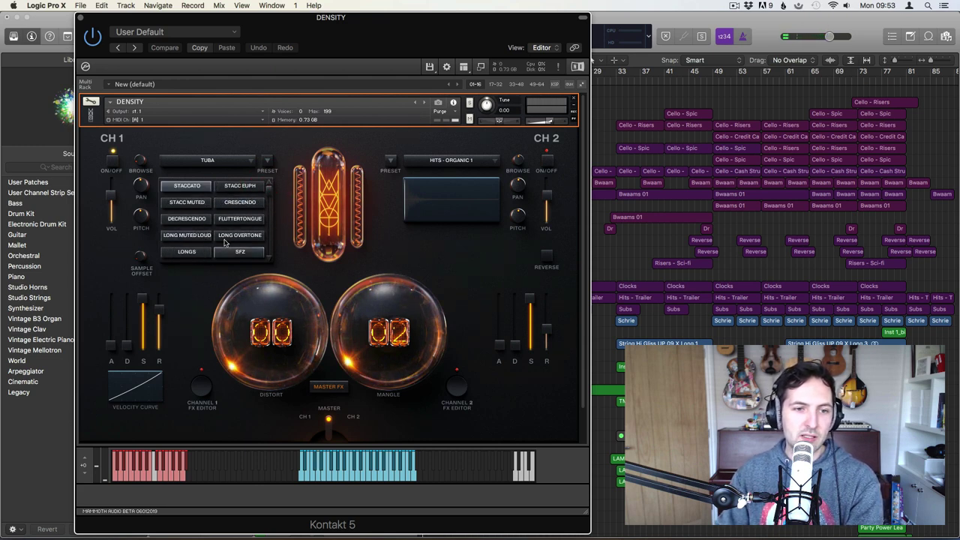
{"action": "left_click", "coordinate": [199, 253]}
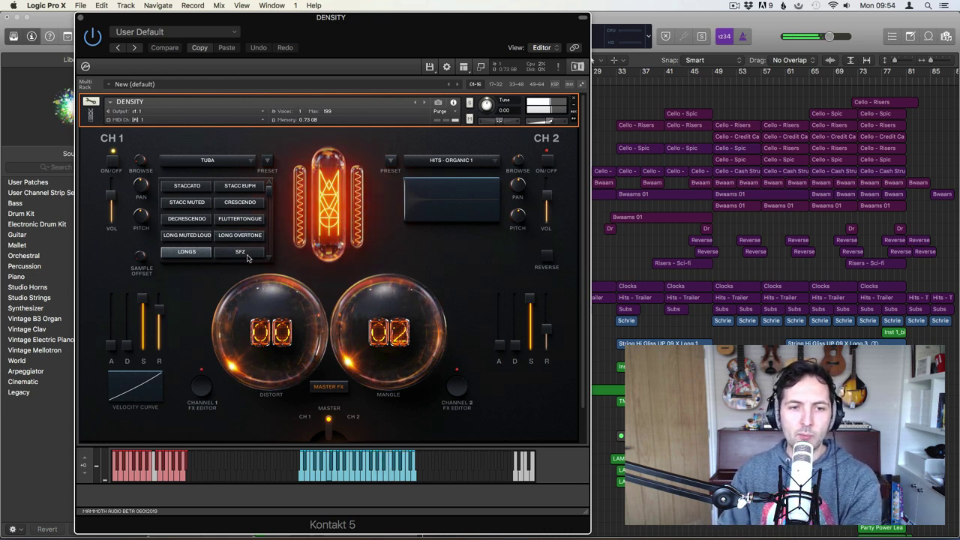
{"action": "left_click", "coordinate": [254, 254]}
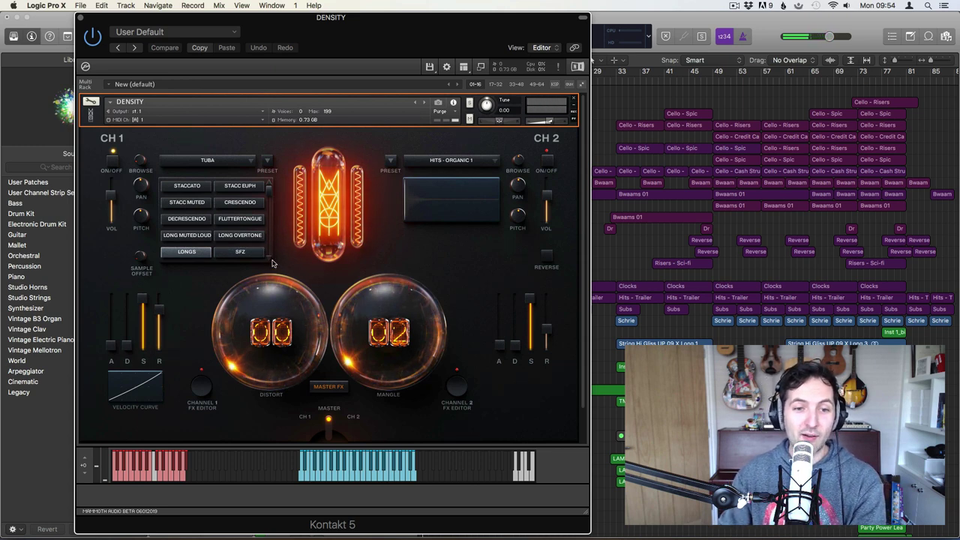
{"action": "left_click", "coordinate": [269, 260]}
{"action": "left_click", "coordinate": [268, 258]}
{"action": "left_click", "coordinate": [269, 259]}
{"action": "left_click", "coordinate": [269, 259]}
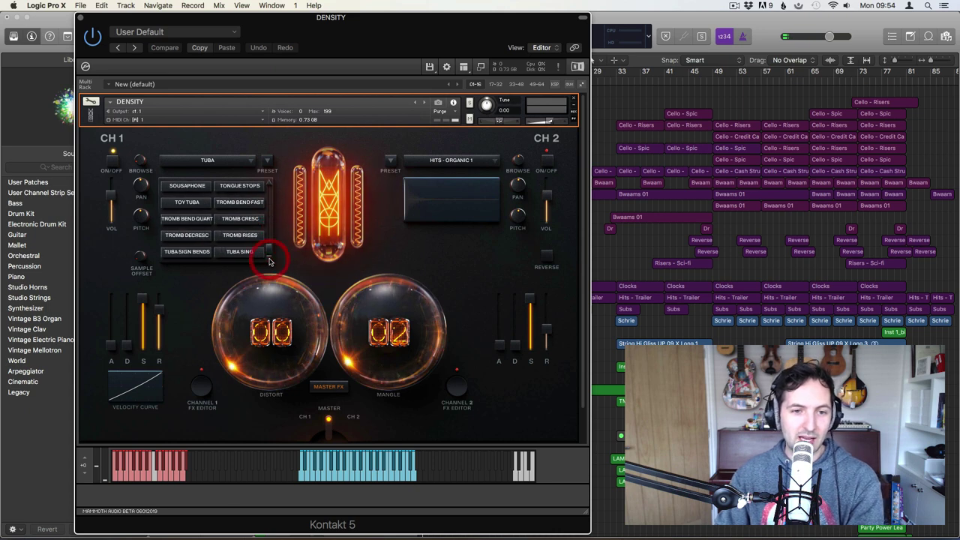
{"action": "left_click", "coordinate": [269, 258]}
{"action": "scroll", "coordinate": [268, 249], "scroll_direction": "up", "scroll_amount": 3}
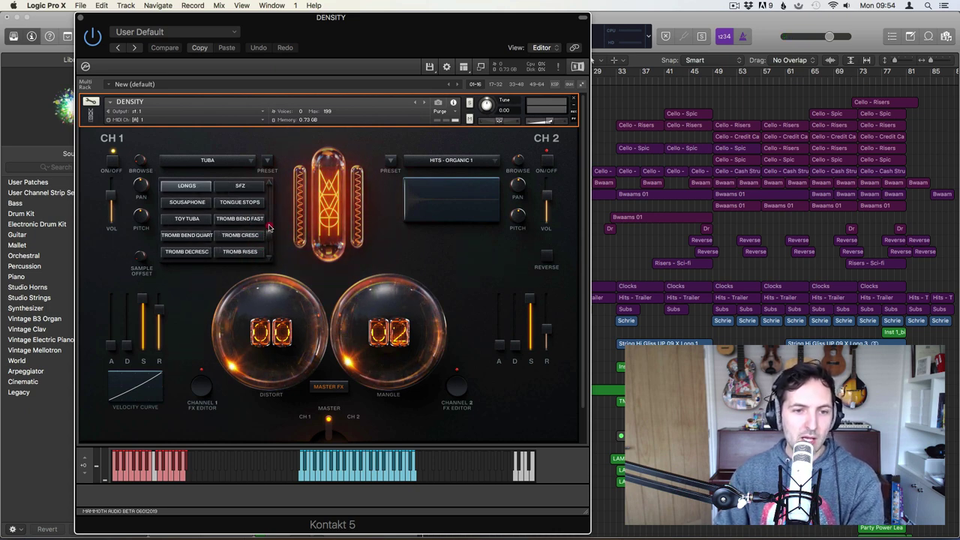
{"action": "scroll", "coordinate": [271, 194], "scroll_direction": "down", "scroll_amount": 3}
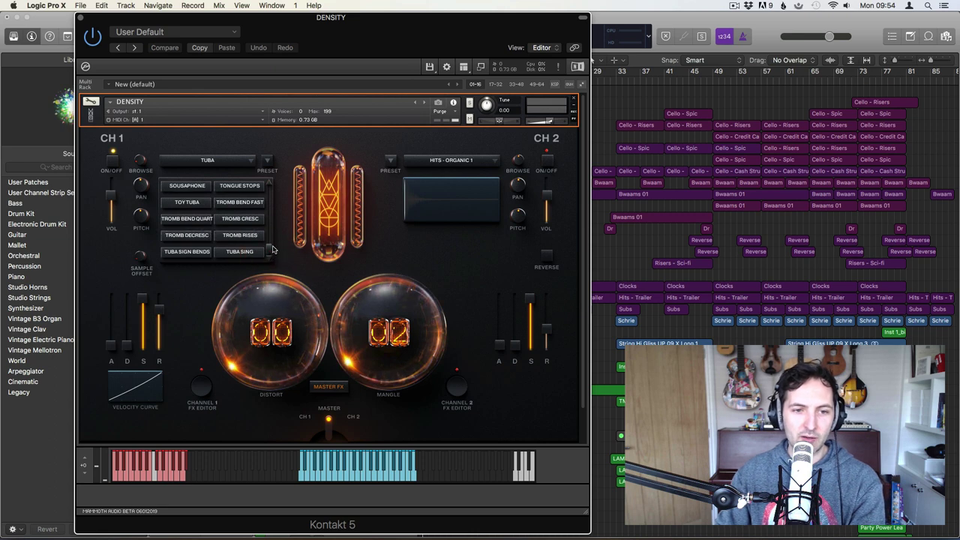
{"action": "left_click_drag", "start_coordinate": [272, 252], "coordinate": [270, 184]}
Audition the Tuba's Staccato, Stacc Euph, Stacc Muted, Crescendo, Decrescendo and Fluttertongue articulations.
{"action": "left_click", "coordinate": [190, 188]}
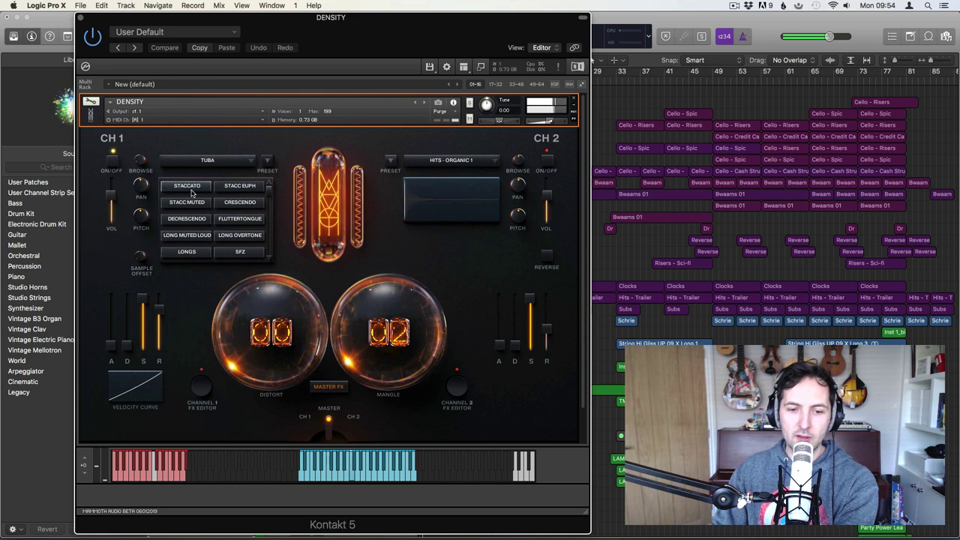
{"action": "left_click", "coordinate": [237, 188]}
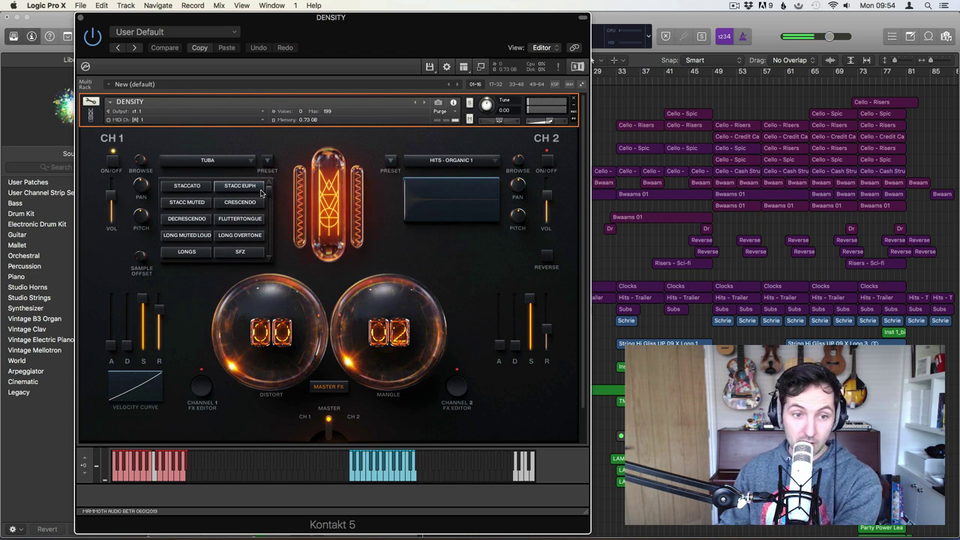
{"action": "left_click", "coordinate": [187, 202]}
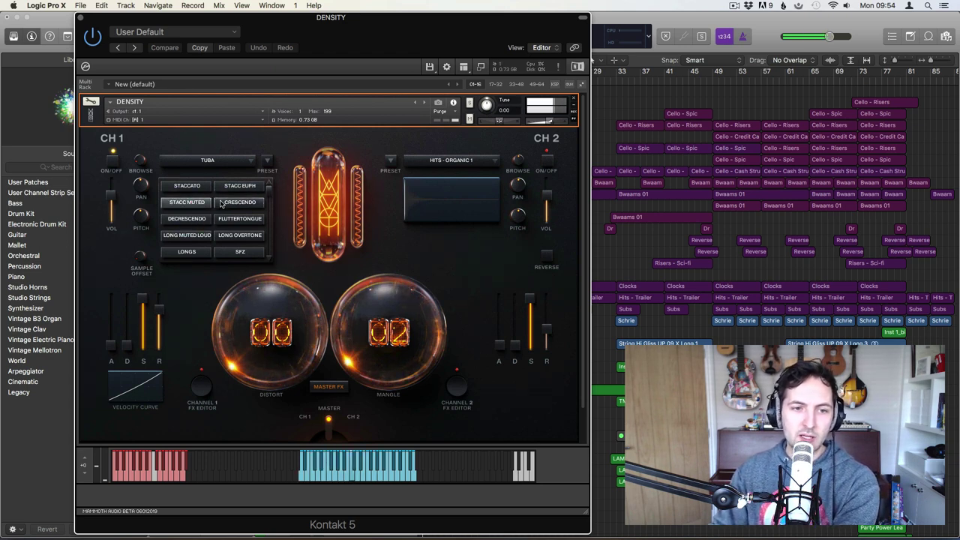
{"action": "left_click", "coordinate": [236, 204]}
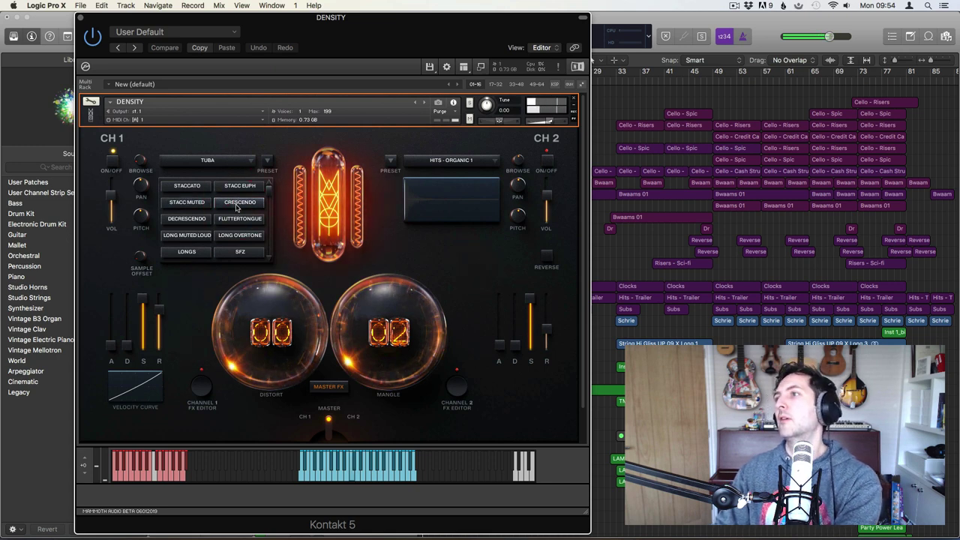
{"action": "left_click", "coordinate": [198, 221]}
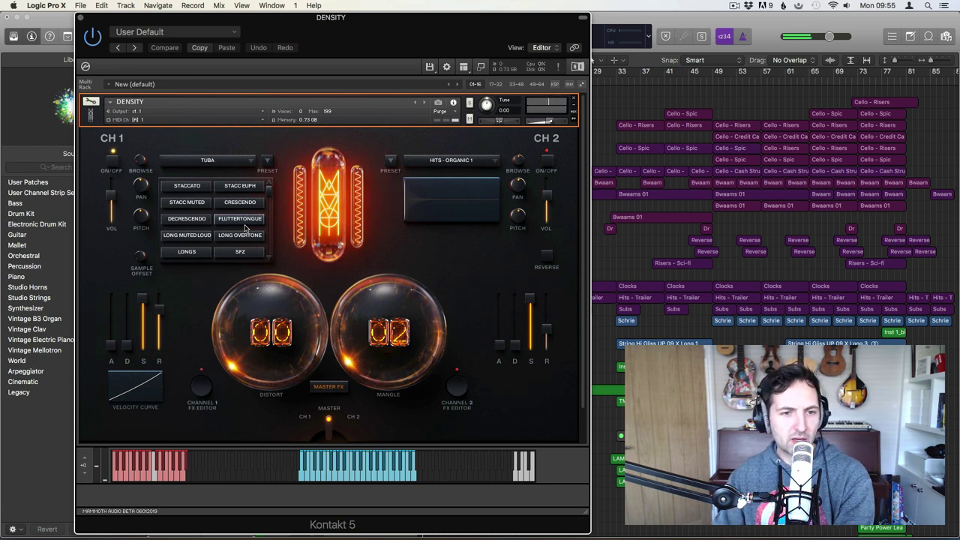
Add a Reverb to the first master FX slot, audition the Tuba through it and close the FX editor.
{"action": "left_click", "coordinate": [329, 386]}
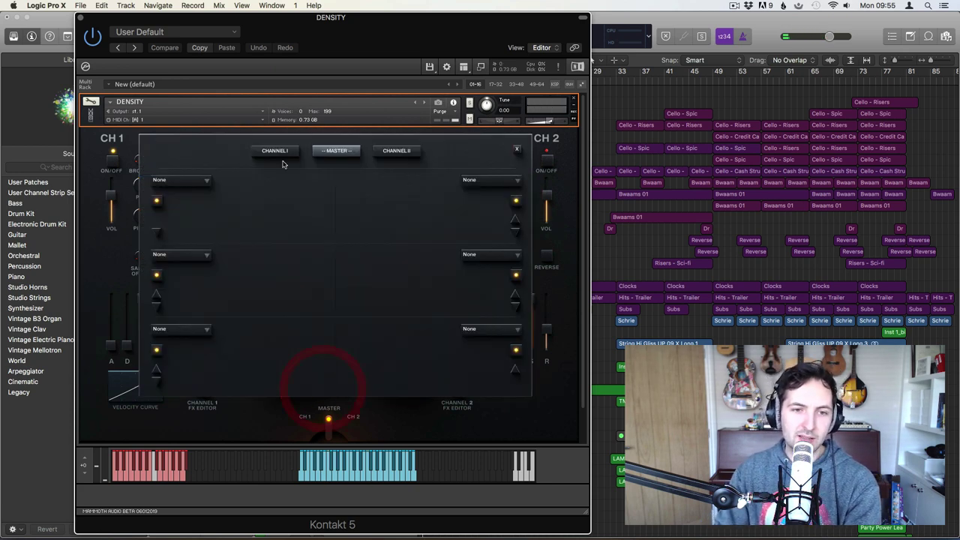
{"action": "left_click", "coordinate": [207, 180]}
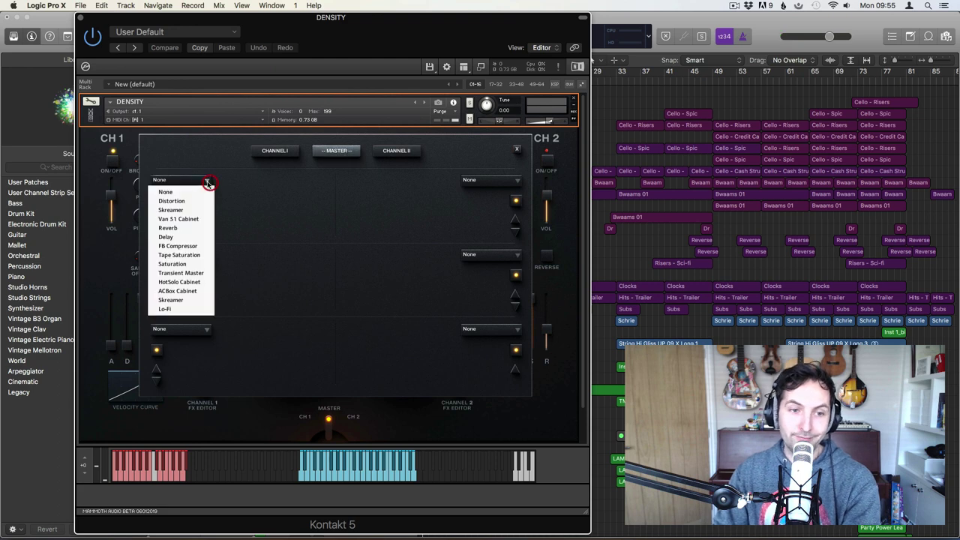
{"action": "left_click", "coordinate": [294, 186]}
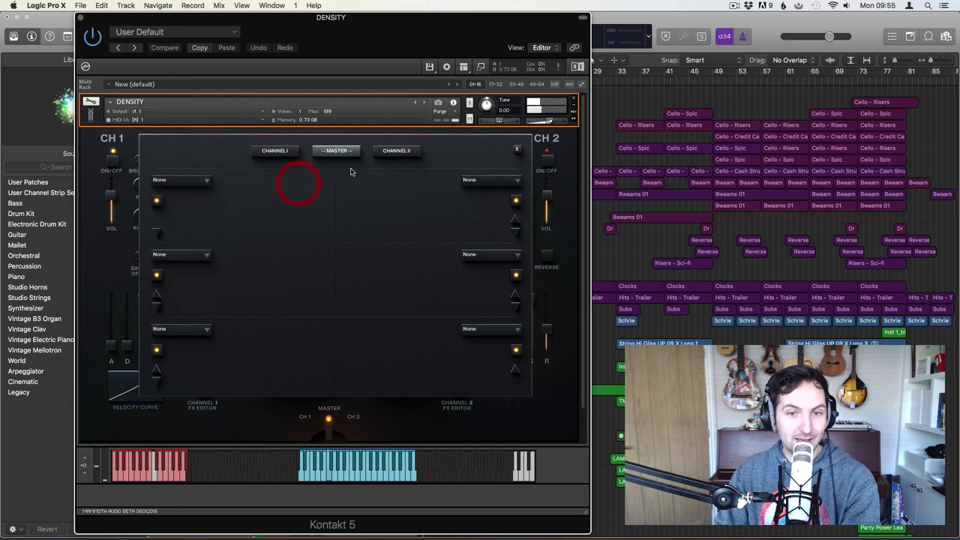
{"action": "left_click", "coordinate": [204, 182]}
{"action": "left_click", "coordinate": [185, 225]}
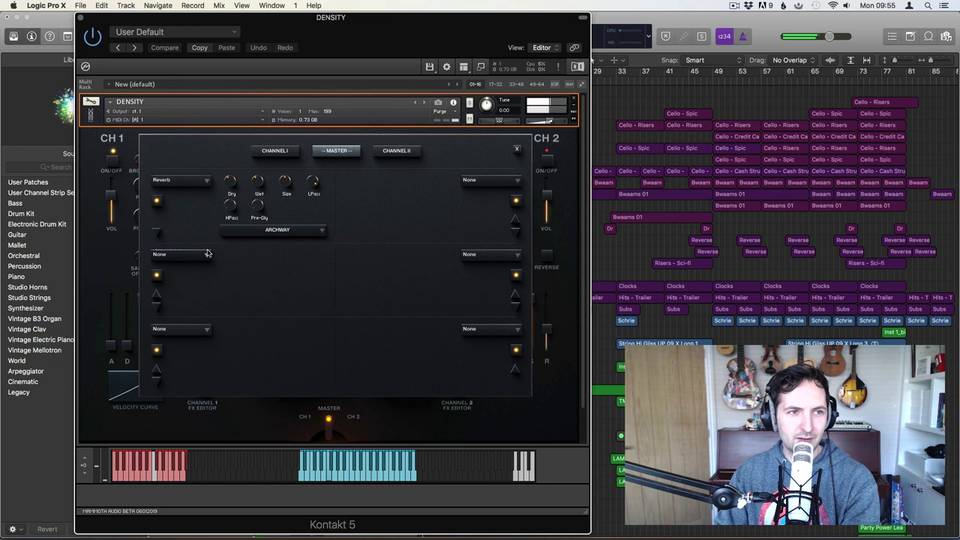
{"action": "left_click", "coordinate": [517, 149]}
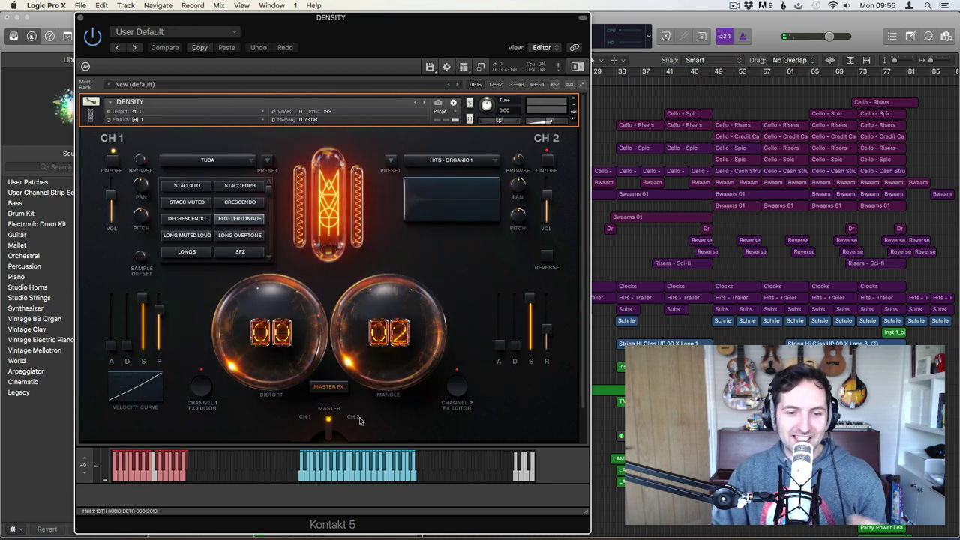
Set the first master FX slot back to None and close the FX editor.
{"action": "left_click", "coordinate": [329, 386]}
{"action": "left_click", "coordinate": [192, 181]}
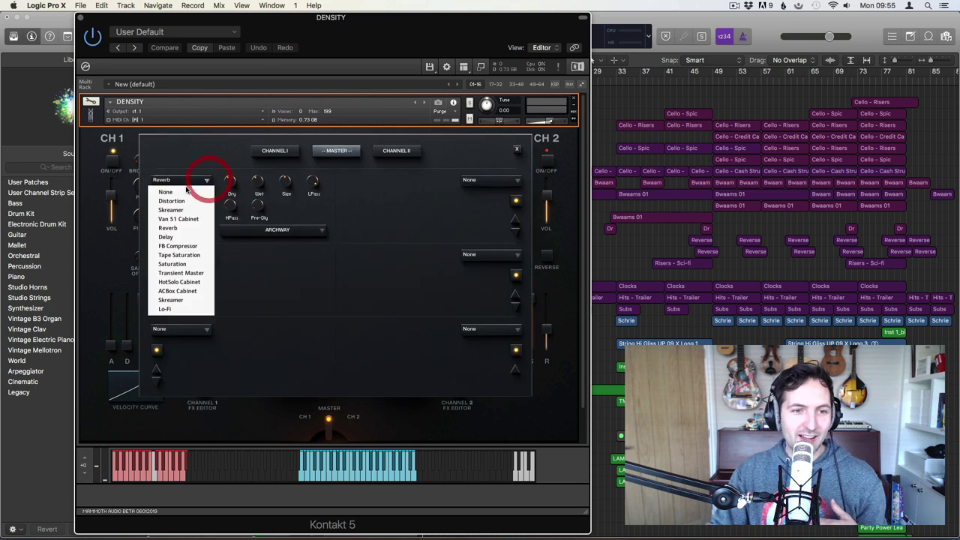
{"action": "left_click", "coordinate": [188, 190]}
{"action": "left_click", "coordinate": [516, 148]}
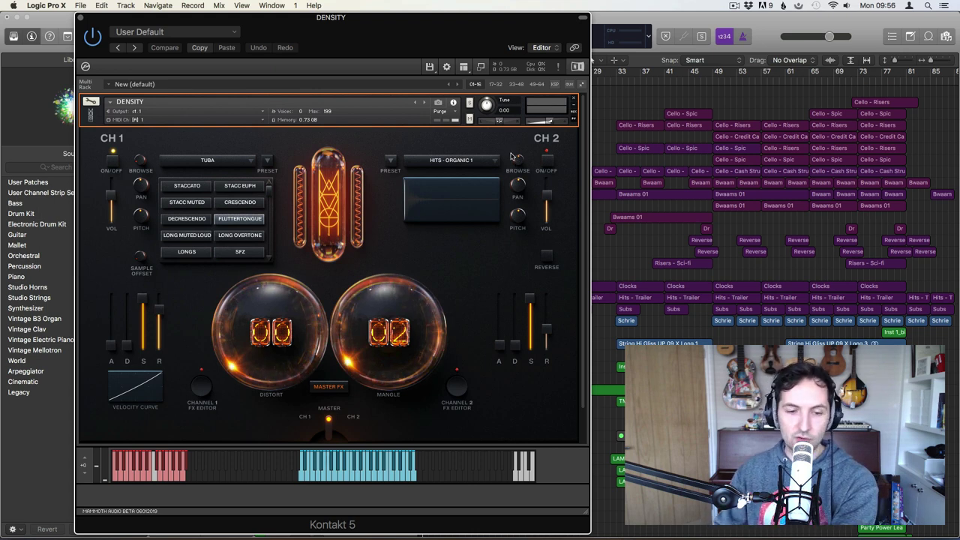
Audition the Tuba's Long Muted Loud and Long Overtone articulations, and briefly check channel 1's sound browser.
{"action": "left_click", "coordinate": [196, 238]}
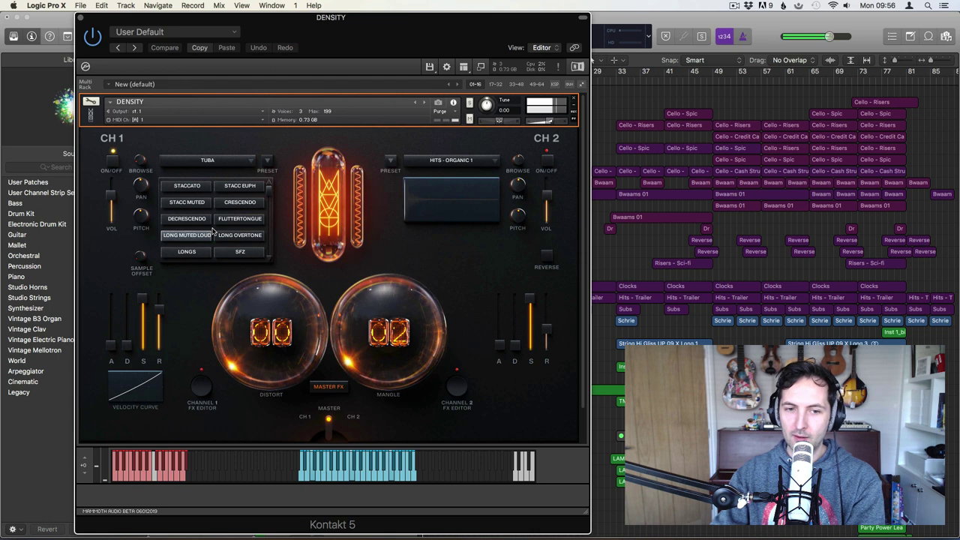
{"action": "scroll", "coordinate": [214, 233], "scroll_direction": "down", "scroll_amount": 1}
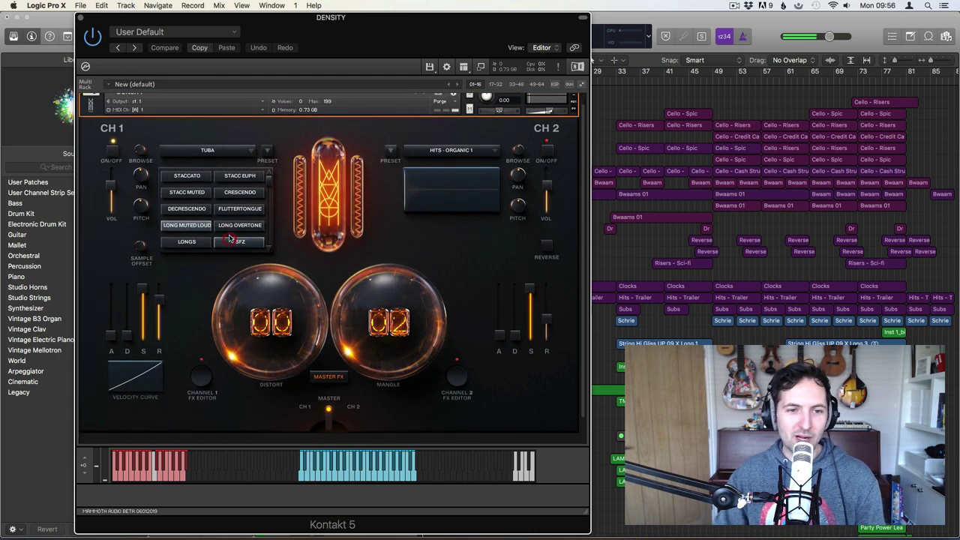
{"action": "left_click", "coordinate": [240, 225]}
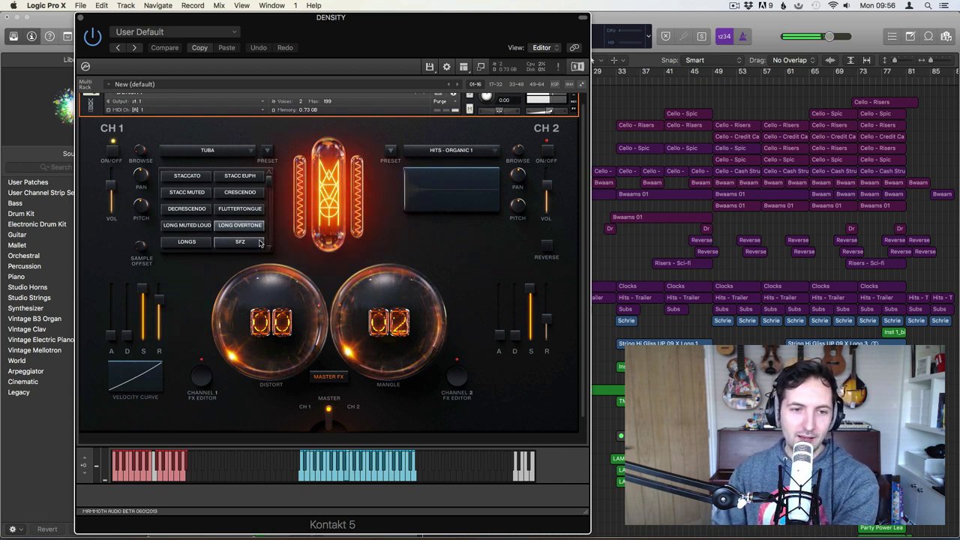
{"action": "left_click", "coordinate": [237, 151]}
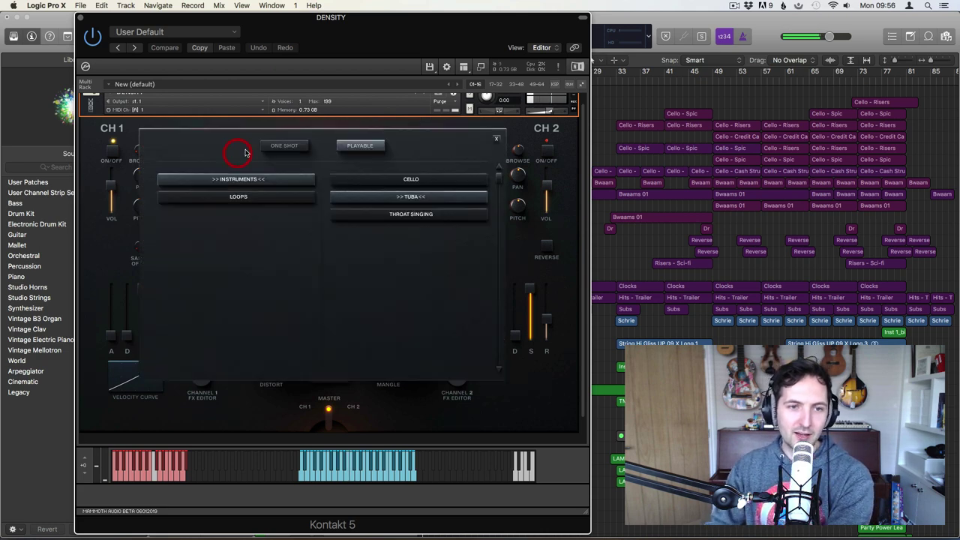
{"action": "left_click", "coordinate": [496, 138]}
Audition the Tuba's Longs and SFZ articulations, and switch channel 1 to the Sousaphone articulation.
{"action": "left_click", "coordinate": [193, 245]}
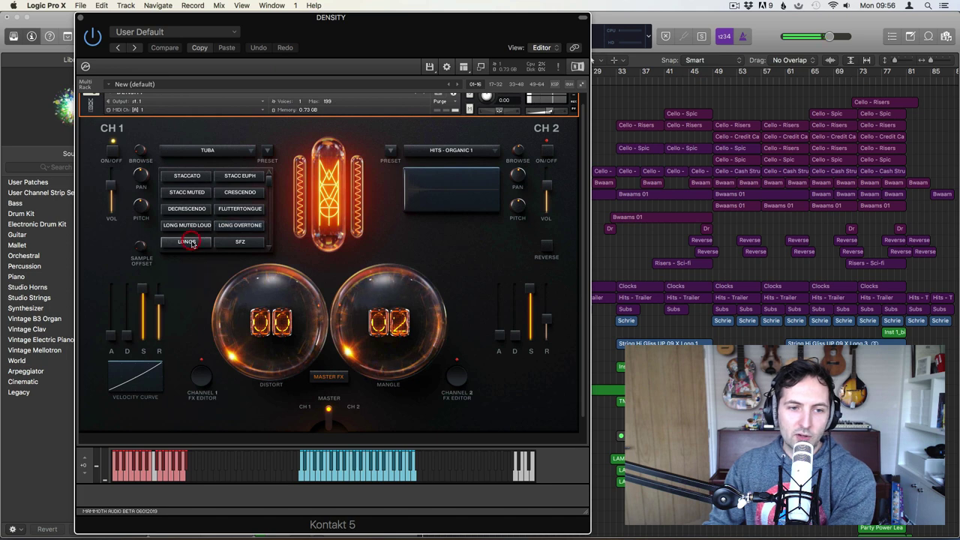
{"action": "left_click", "coordinate": [240, 241]}
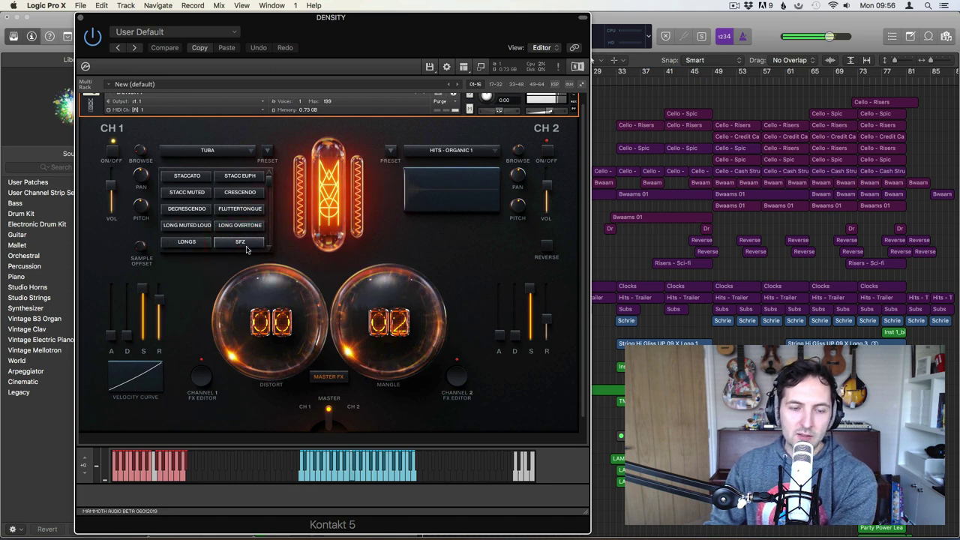
{"action": "scroll", "coordinate": [267, 244], "scroll_direction": "down", "scroll_amount": 3}
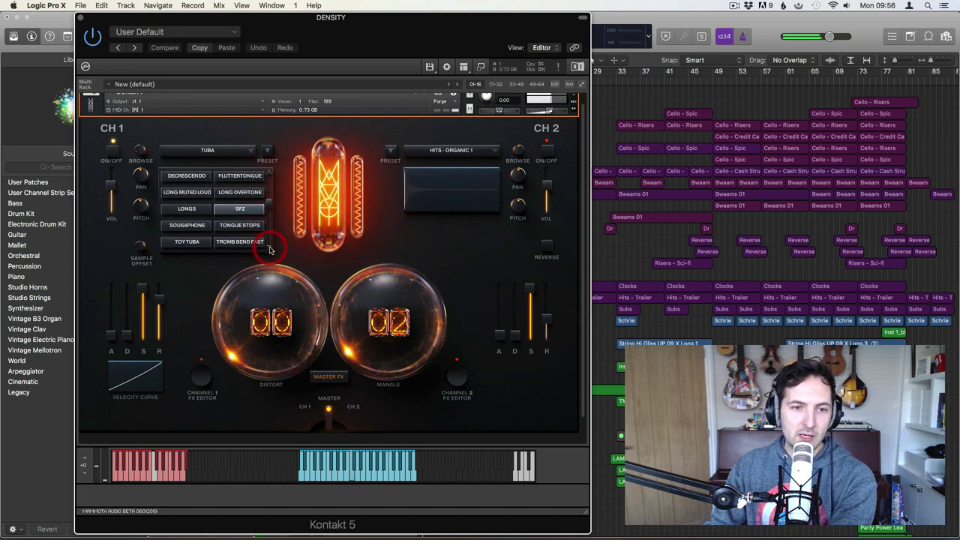
{"action": "left_click", "coordinate": [187, 209]}
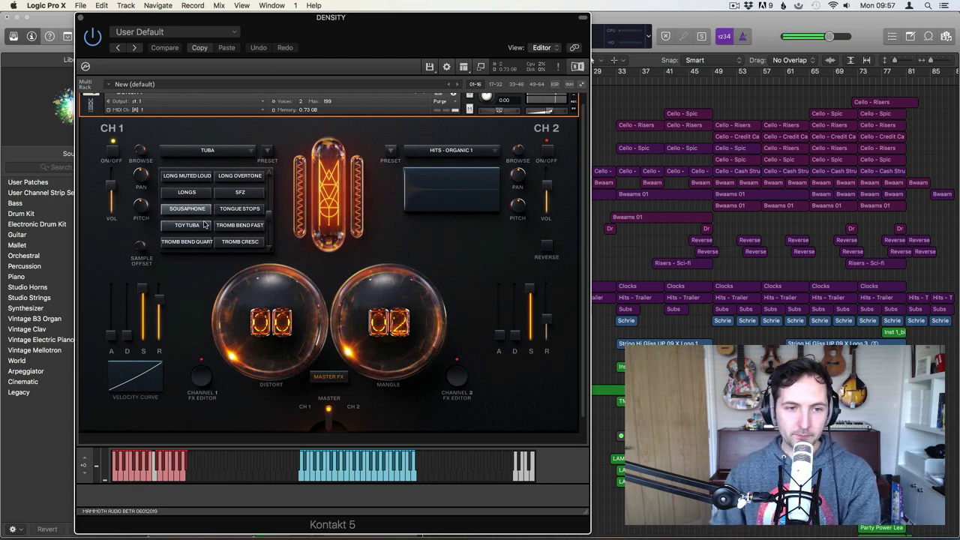
Audition the Toy Tuba and Tongue Stops articulations of the channel 1 tuba.
{"action": "left_click", "coordinate": [201, 226]}
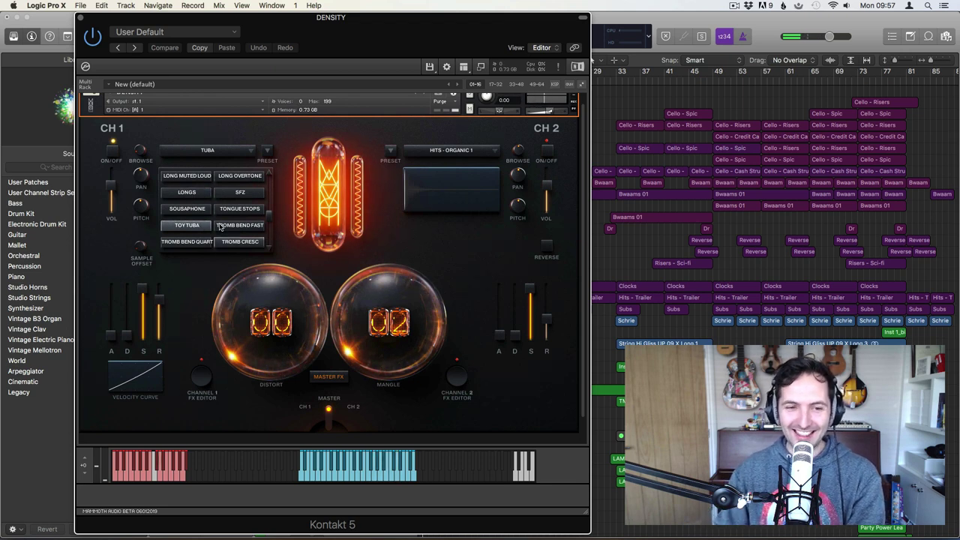
{"action": "left_click", "coordinate": [230, 210]}
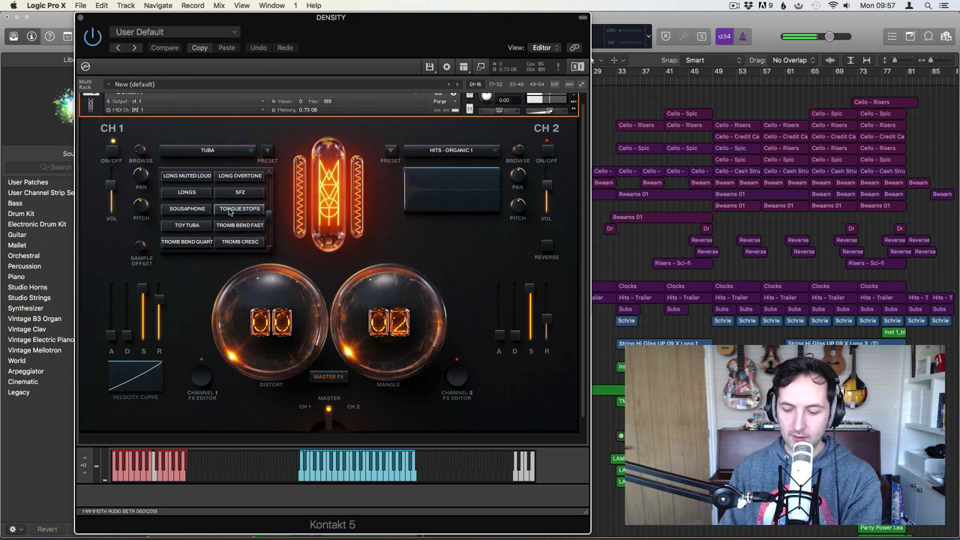
Load FB Compressor and Tape Saturation into the first two master effect slots, and raise the saturation gain.
{"action": "left_click", "coordinate": [337, 381]}
{"action": "left_click", "coordinate": [204, 171]}
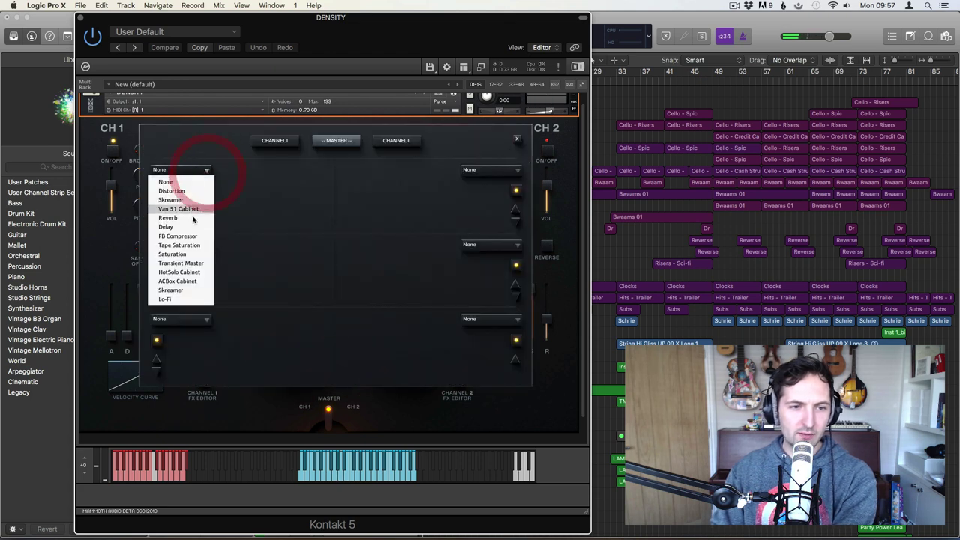
{"action": "left_click", "coordinate": [191, 237]}
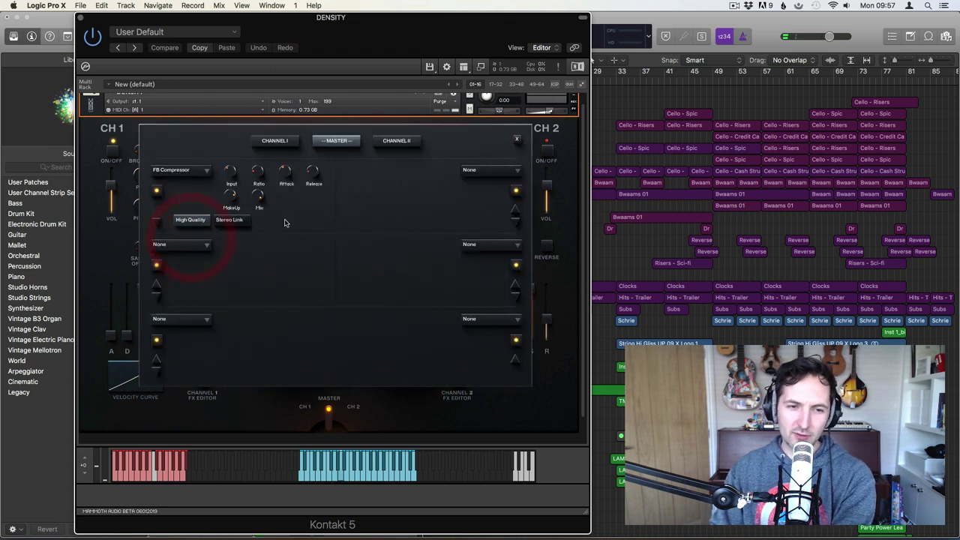
{"action": "left_click", "coordinate": [206, 246]}
{"action": "left_click", "coordinate": [191, 320]}
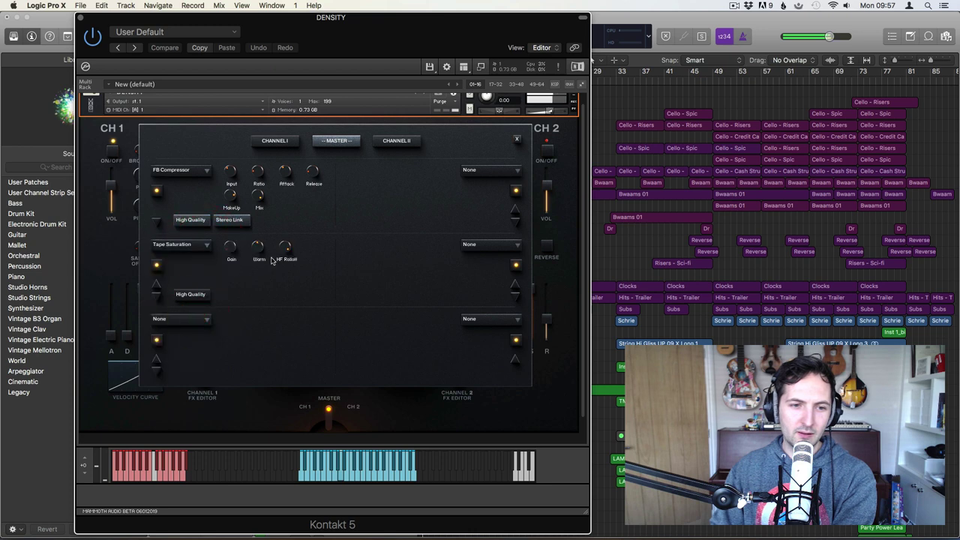
{"action": "left_click_drag", "start_coordinate": [232, 253], "coordinate": [236, 180]}
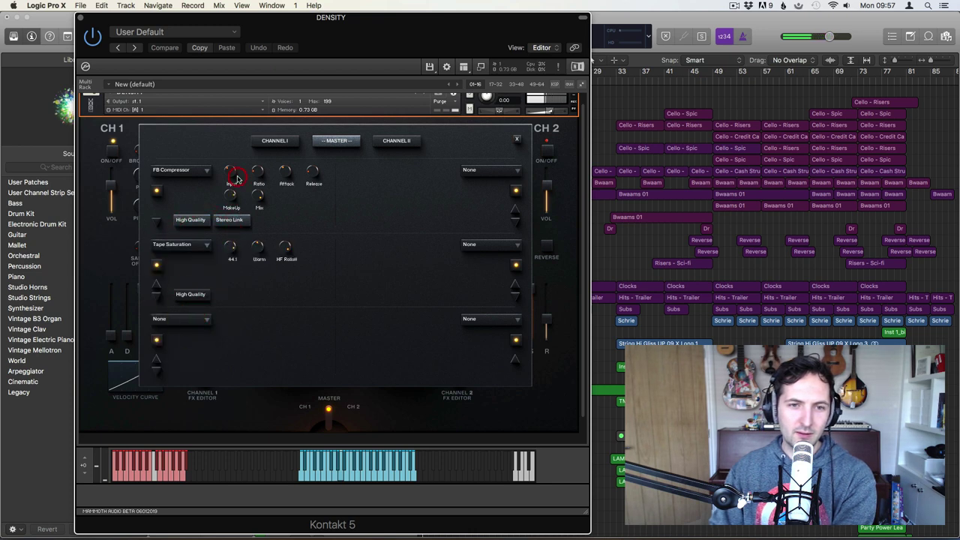
{"action": "left_click", "coordinate": [516, 139]}
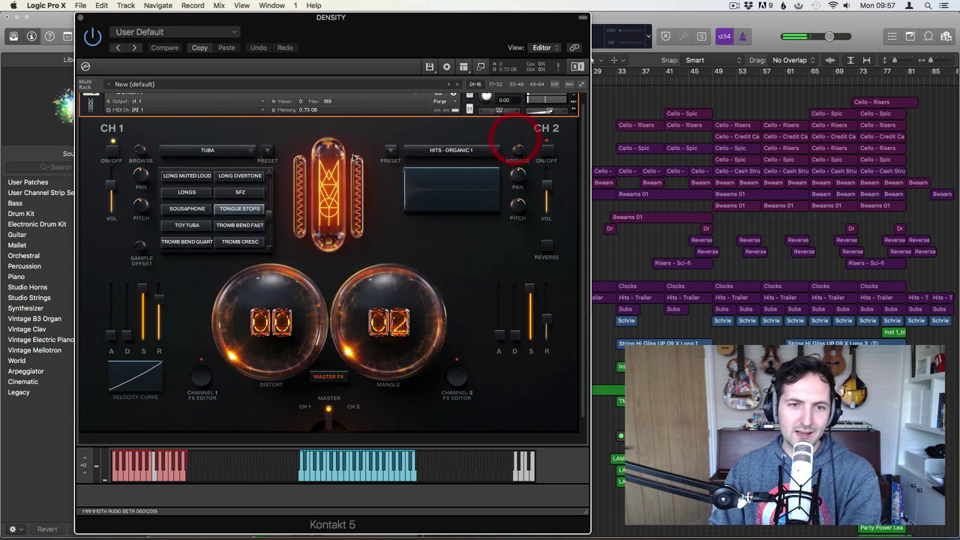
Clear FB Compressor and Tape Saturation from the master effects by setting both slots to None.
{"action": "left_click", "coordinate": [337, 375]}
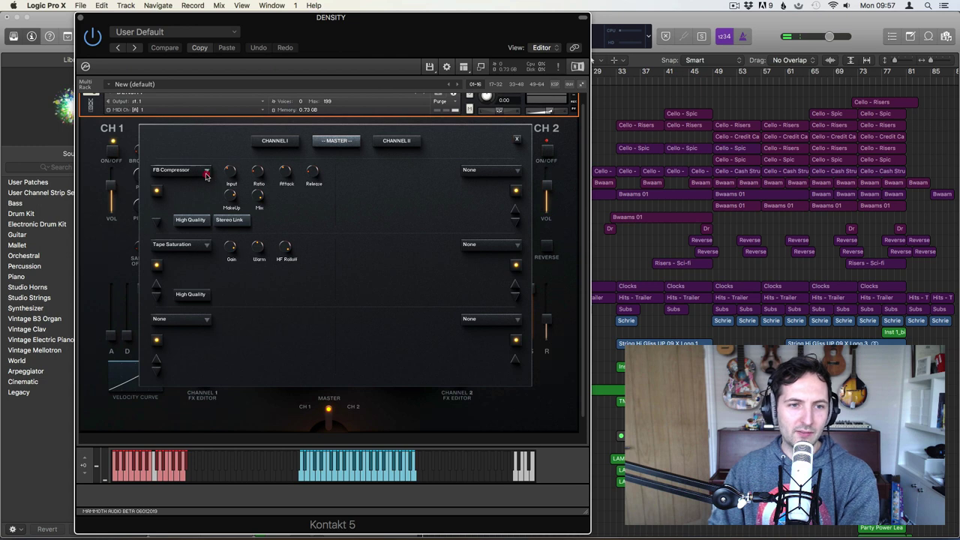
{"action": "left_click", "coordinate": [207, 170]}
{"action": "left_click", "coordinate": [167, 182]}
{"action": "left_click", "coordinate": [207, 245]}
{"action": "left_click", "coordinate": [199, 256]}
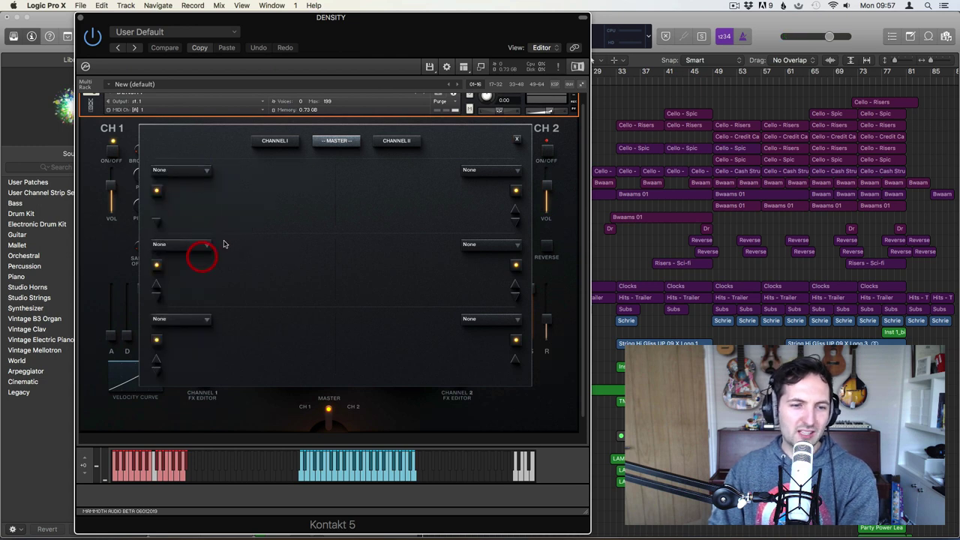
{"action": "left_click", "coordinate": [517, 140]}
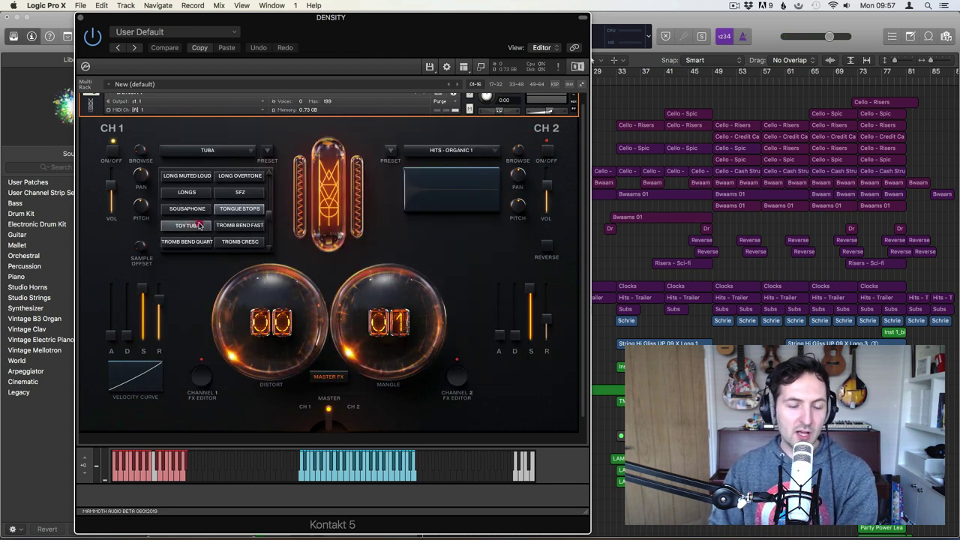
Audition the tuba's Tromb Bend Fast, Tromb Bend Quart and Tromb Cresc articulations.
{"action": "left_click", "coordinate": [238, 226]}
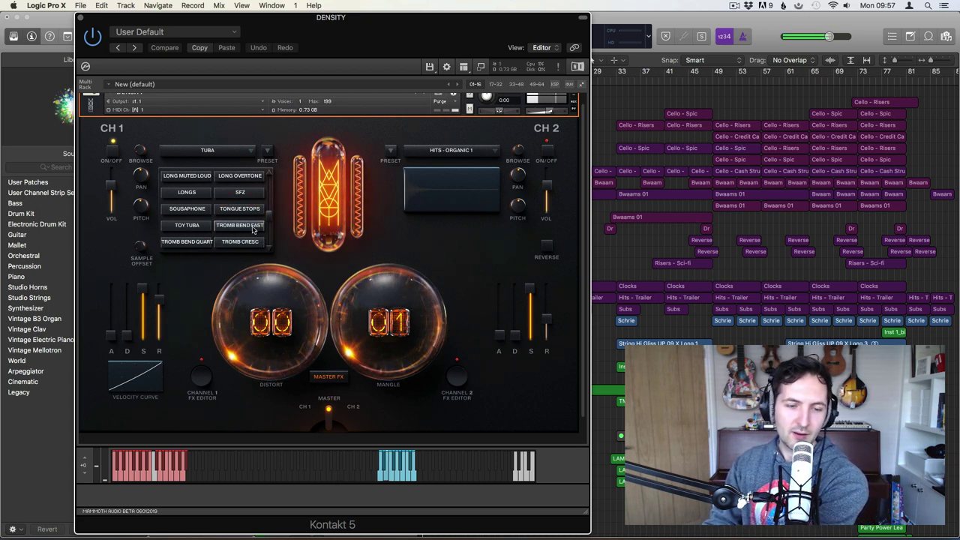
{"action": "left_click", "coordinate": [199, 243]}
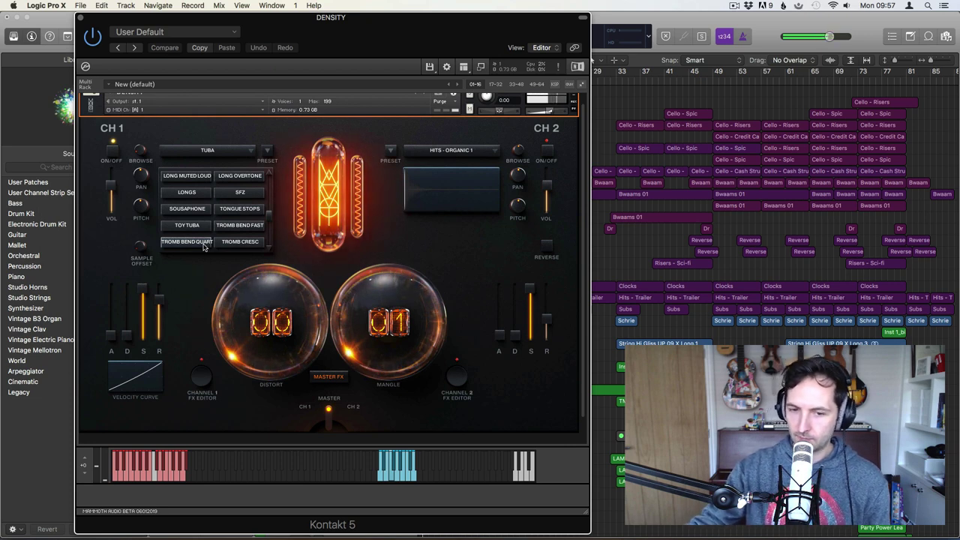
{"action": "left_click", "coordinate": [242, 242]}
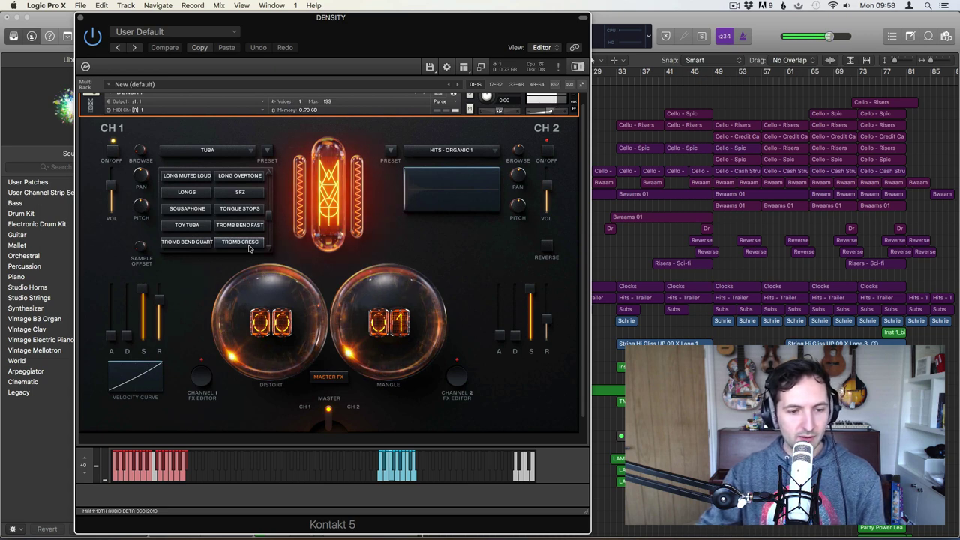
{"action": "left_click", "coordinate": [250, 248]}
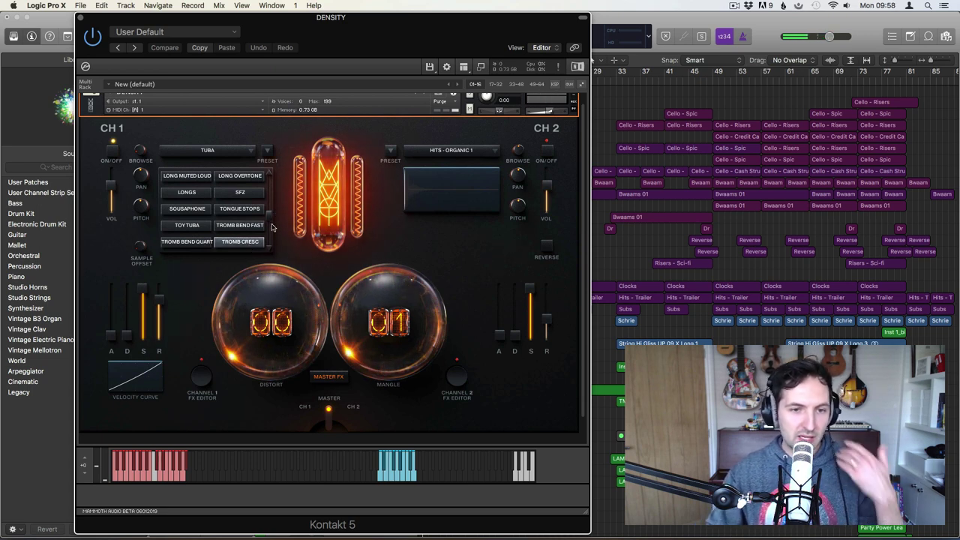
Audition the tuba's Tromb Decresc, Tromb Rises, Tuba Sign Bends and Tuba Sing articulations.
{"action": "scroll", "coordinate": [270, 252], "scroll_direction": "down", "scroll_amount": 1}
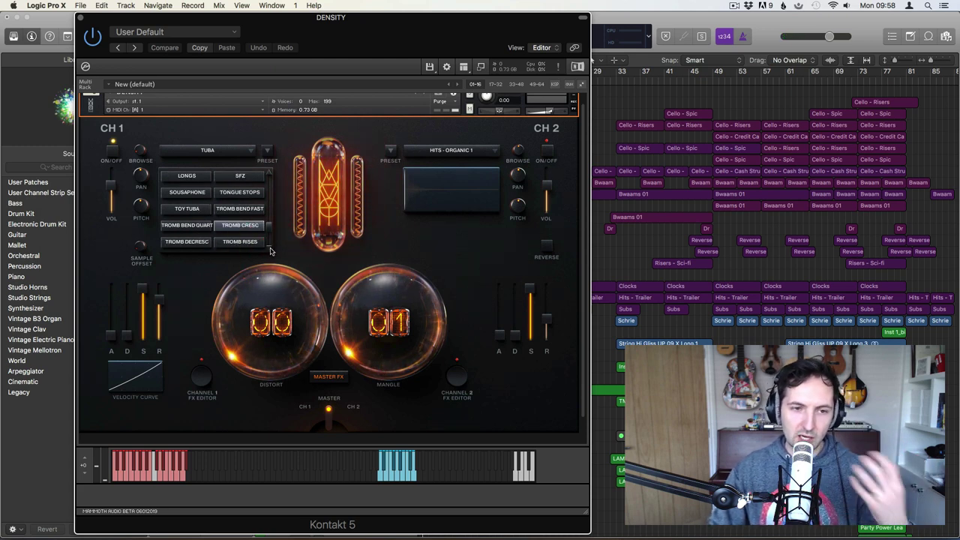
{"action": "left_click", "coordinate": [271, 252]}
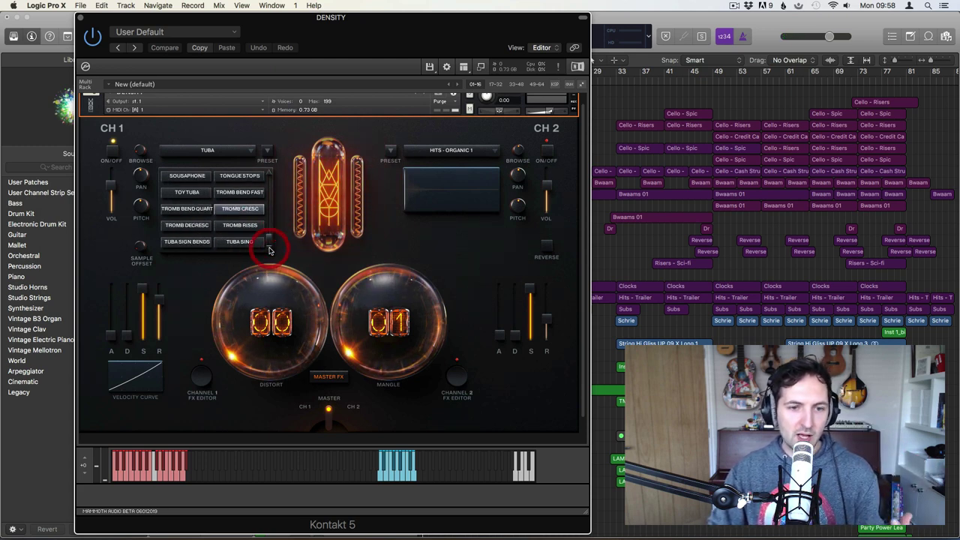
{"action": "left_click", "coordinate": [200, 230]}
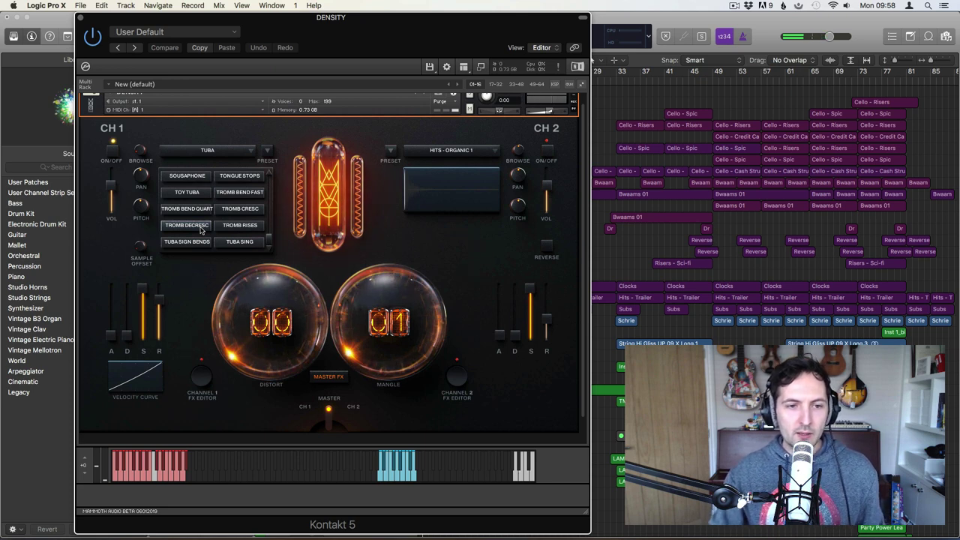
{"action": "left_click", "coordinate": [249, 229]}
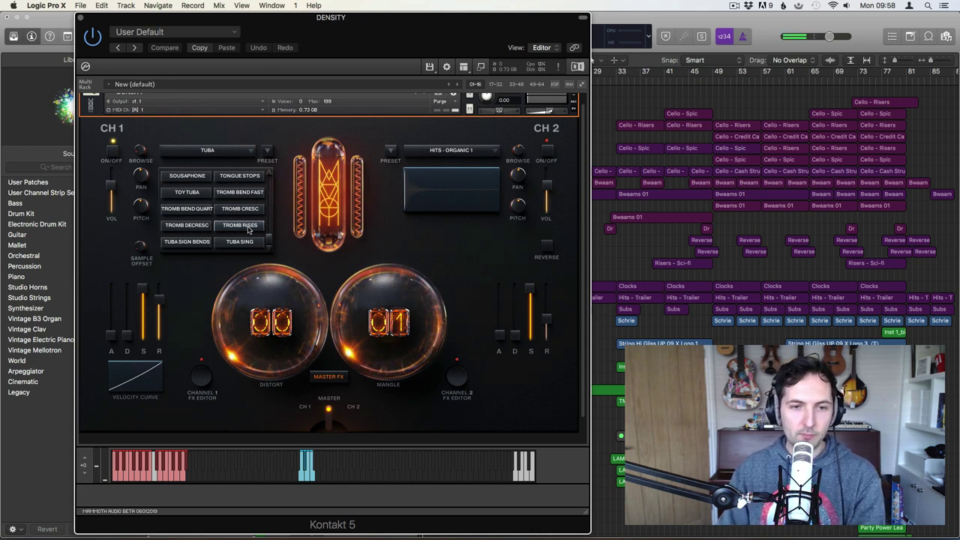
{"action": "left_click", "coordinate": [270, 249]}
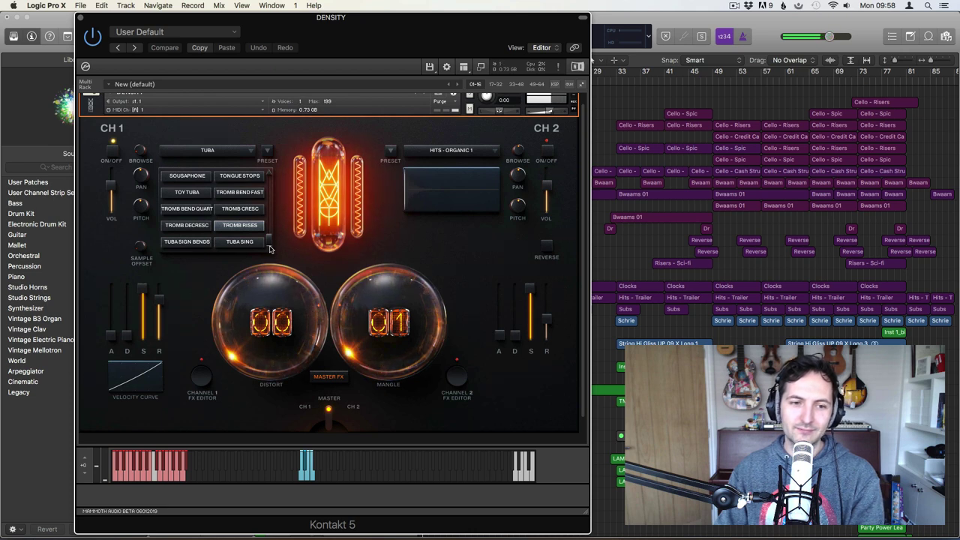
{"action": "left_click", "coordinate": [196, 242]}
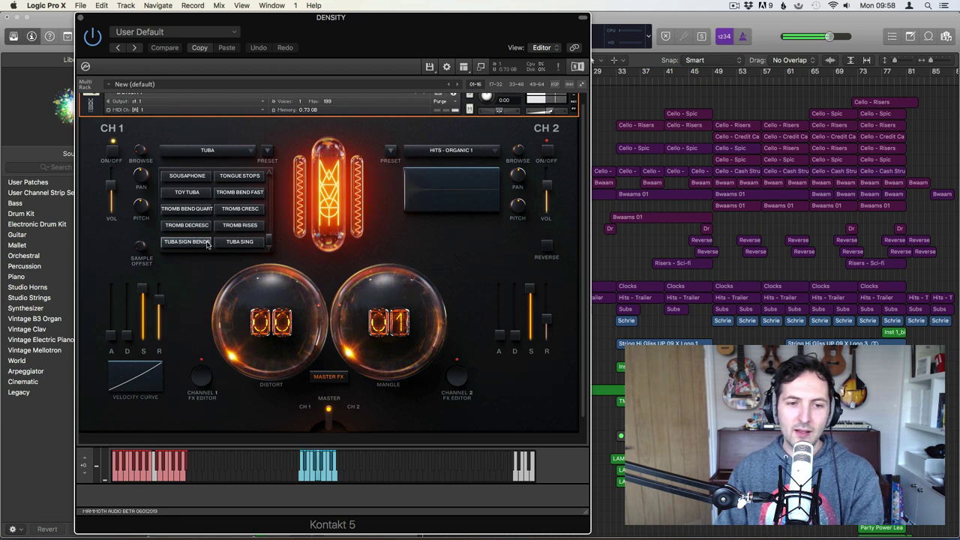
{"action": "left_click", "coordinate": [244, 243]}
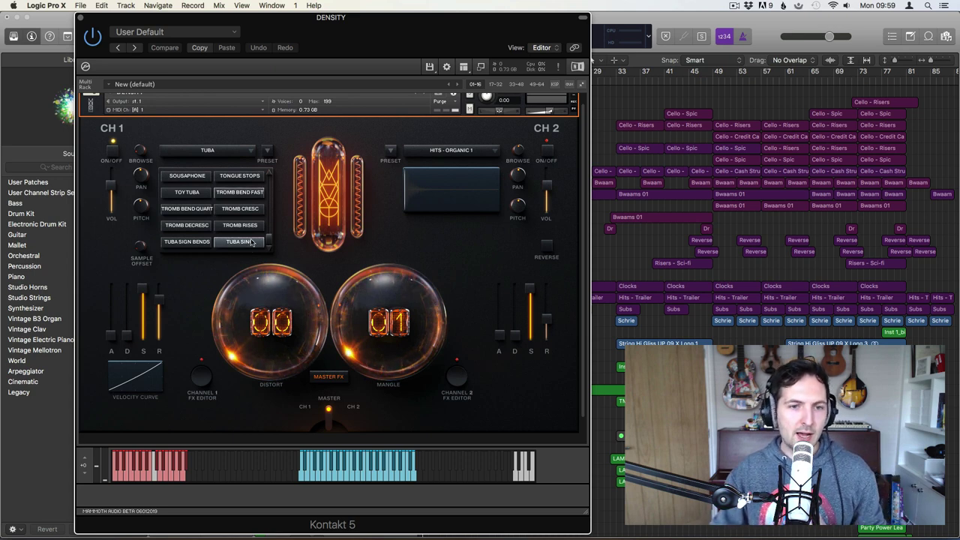
{"action": "left_click_drag", "start_coordinate": [270, 239], "coordinate": [268, 176]}
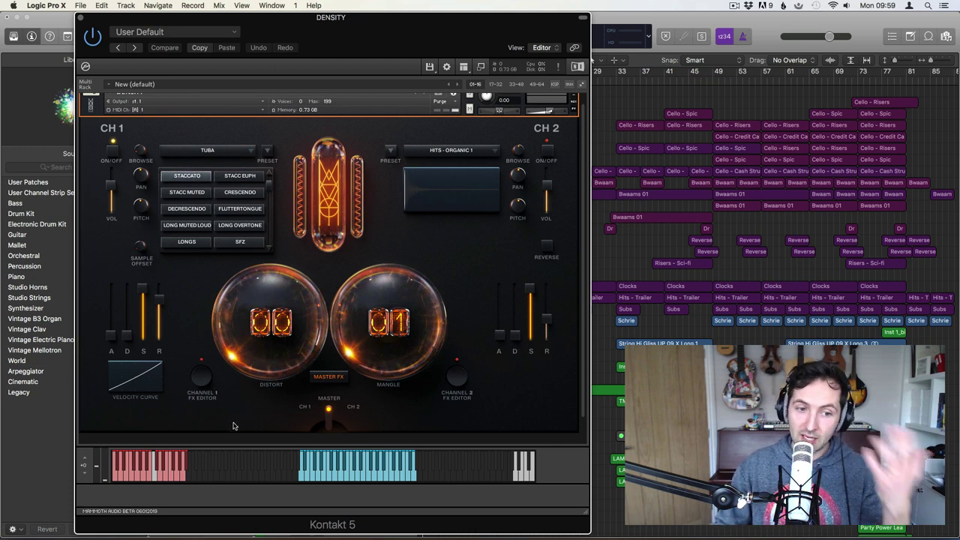
Load the playable Cello instrument into channel 1 in place of the tuba.
{"action": "left_click", "coordinate": [205, 383]}
{"action": "left_click", "coordinate": [266, 424]}
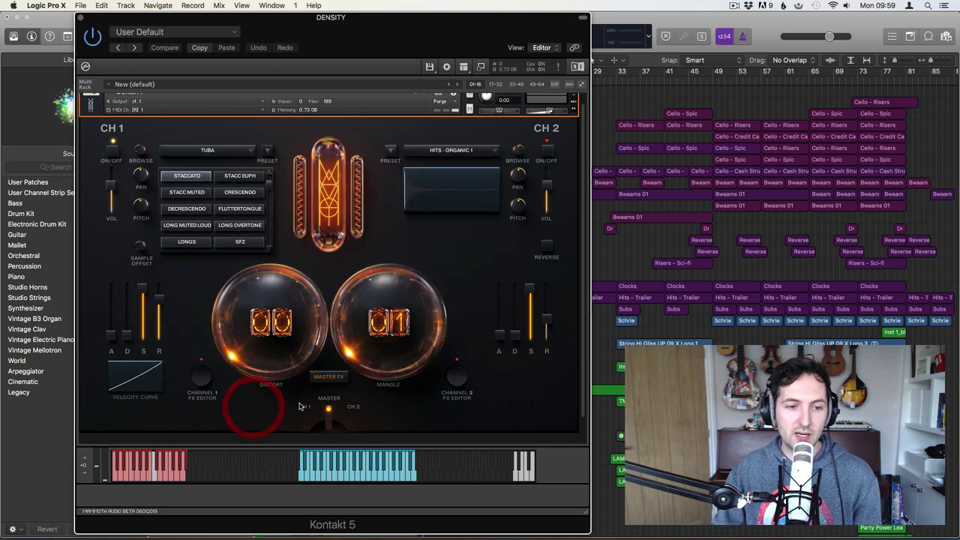
{"action": "left_click", "coordinate": [248, 156]}
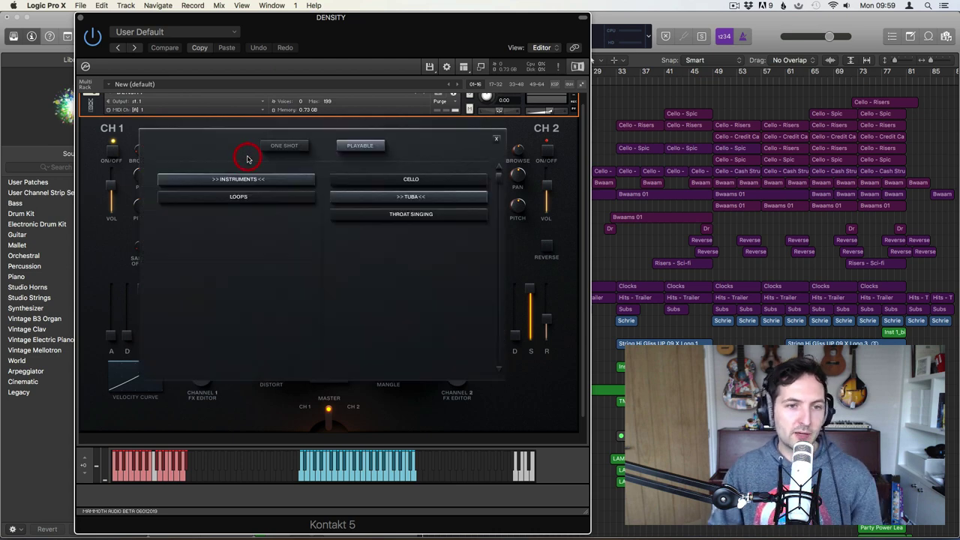
{"action": "left_click", "coordinate": [424, 182]}
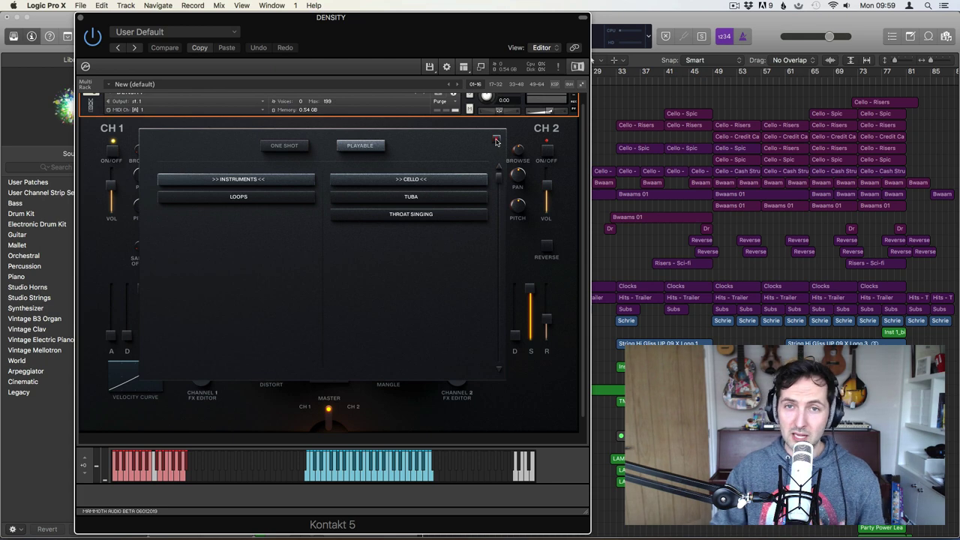
{"action": "left_click", "coordinate": [496, 141]}
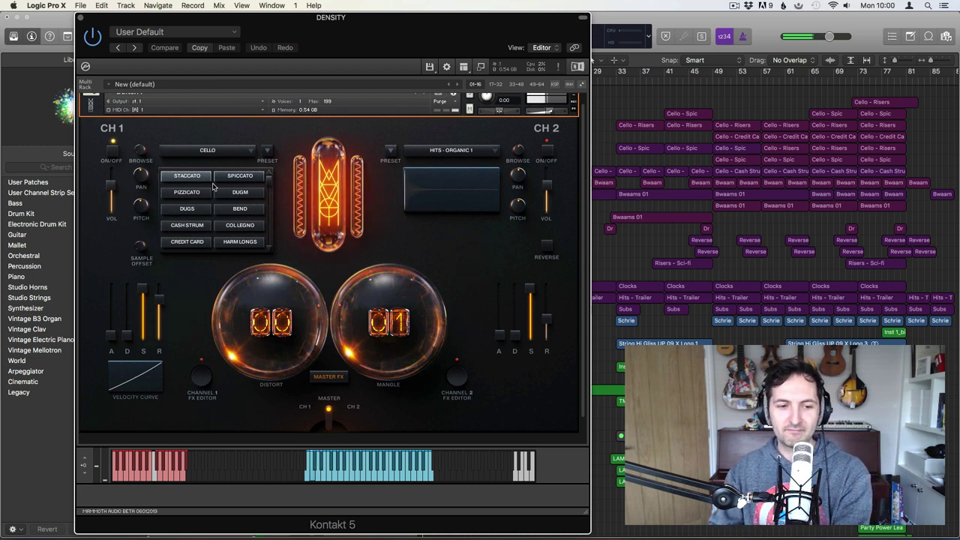
Add an FB Compressor to the first master effect slot.
{"action": "left_click", "coordinate": [331, 378]}
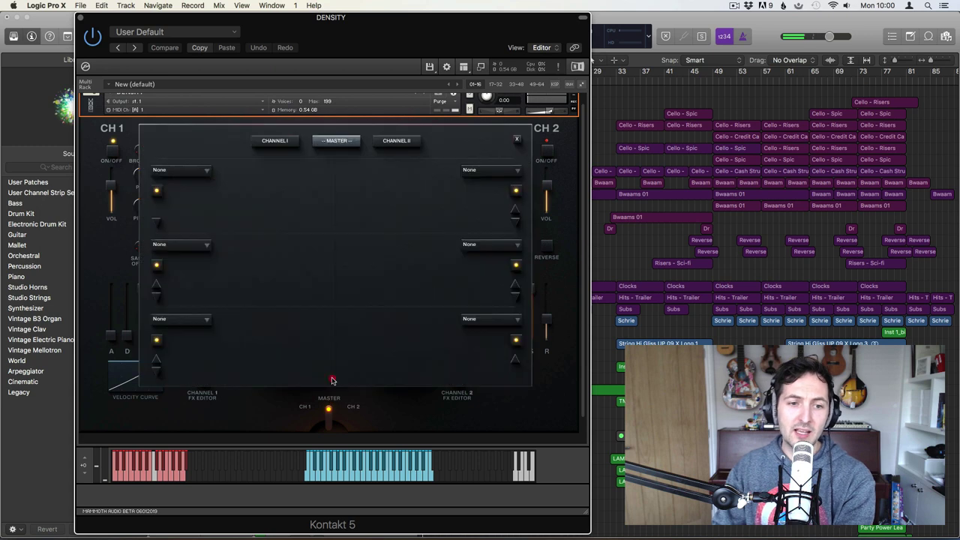
{"action": "left_click", "coordinate": [207, 170]}
{"action": "left_click", "coordinate": [178, 235]}
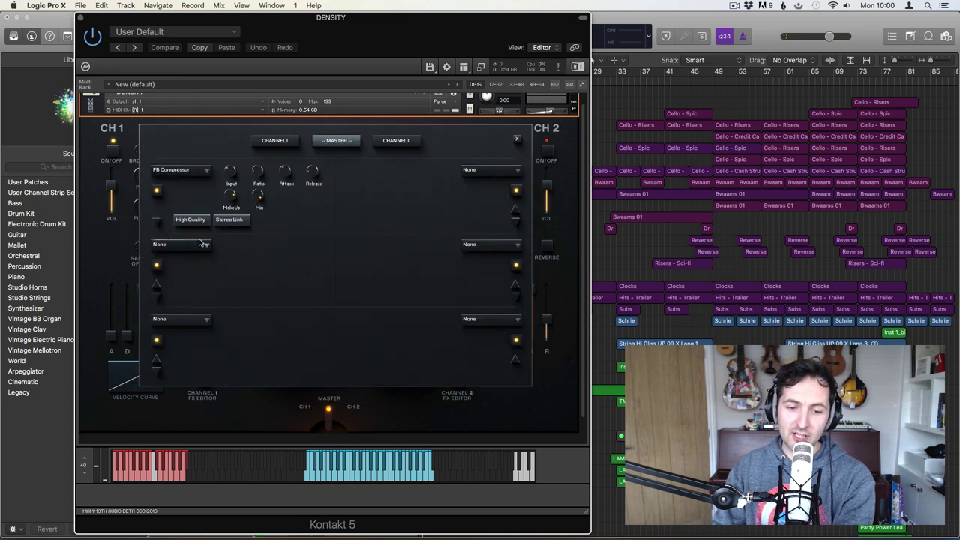
{"action": "left_click", "coordinate": [516, 139]}
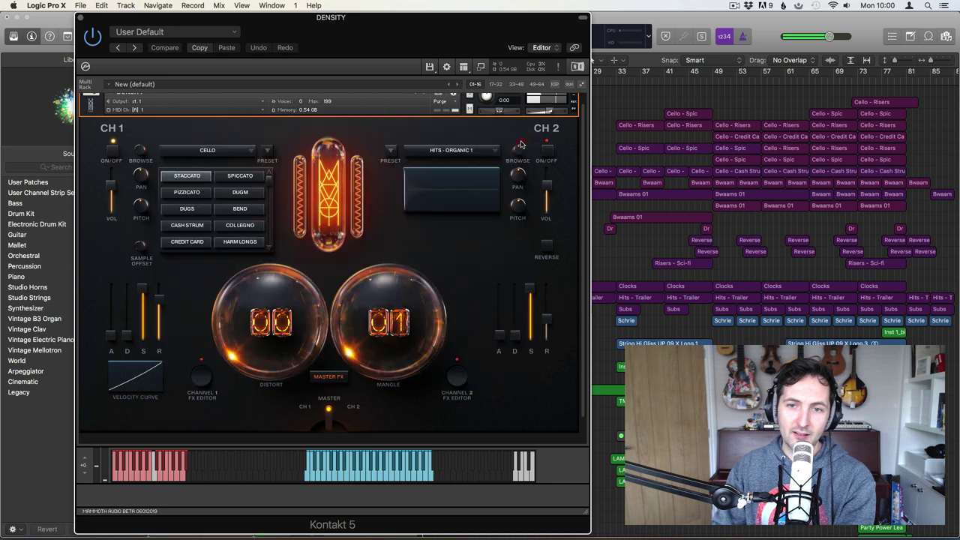
Audition the cello's Spiccato, Pizzicato, Dugm, Dugs, Bend and Cash Strum articulations.
{"action": "left_click", "coordinate": [240, 180]}
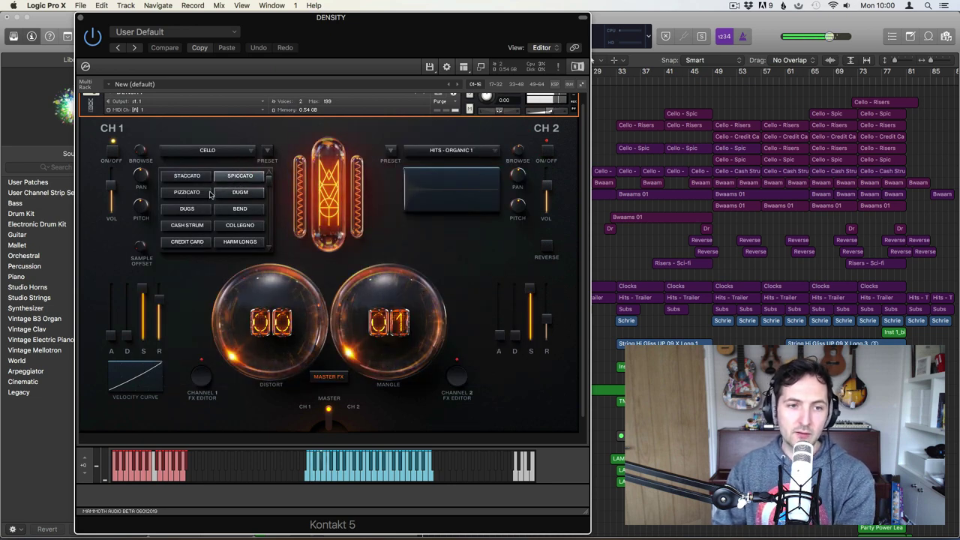
{"action": "left_click", "coordinate": [207, 195]}
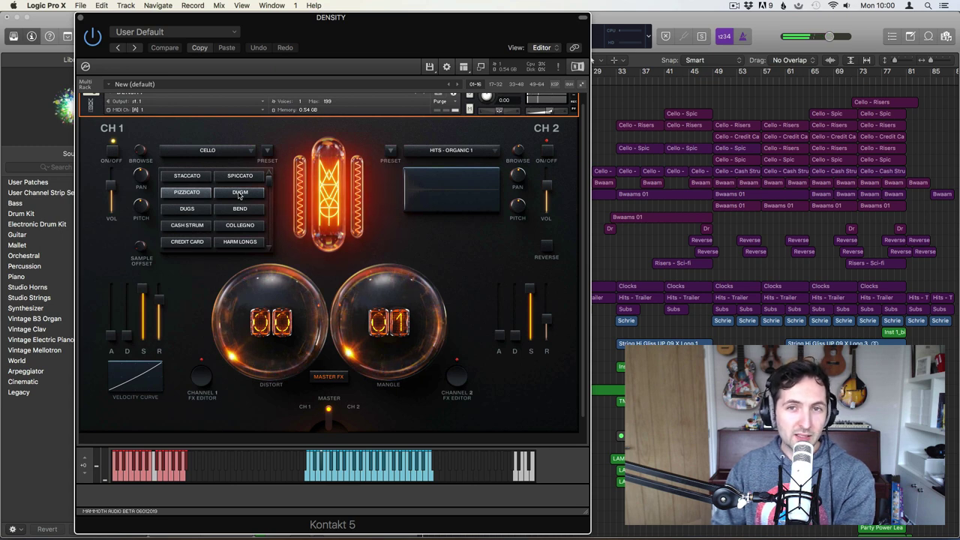
{"action": "left_click", "coordinate": [239, 195]}
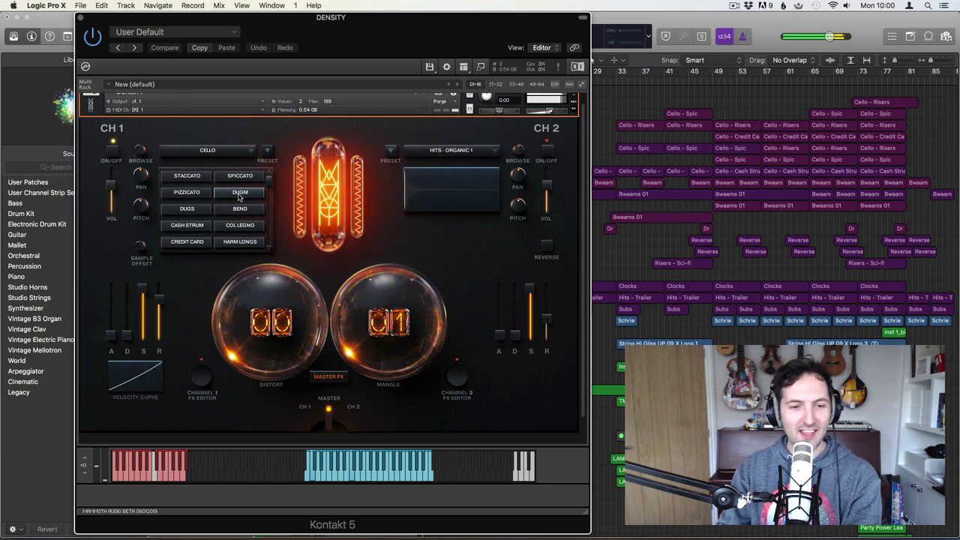
{"action": "left_click", "coordinate": [187, 210]}
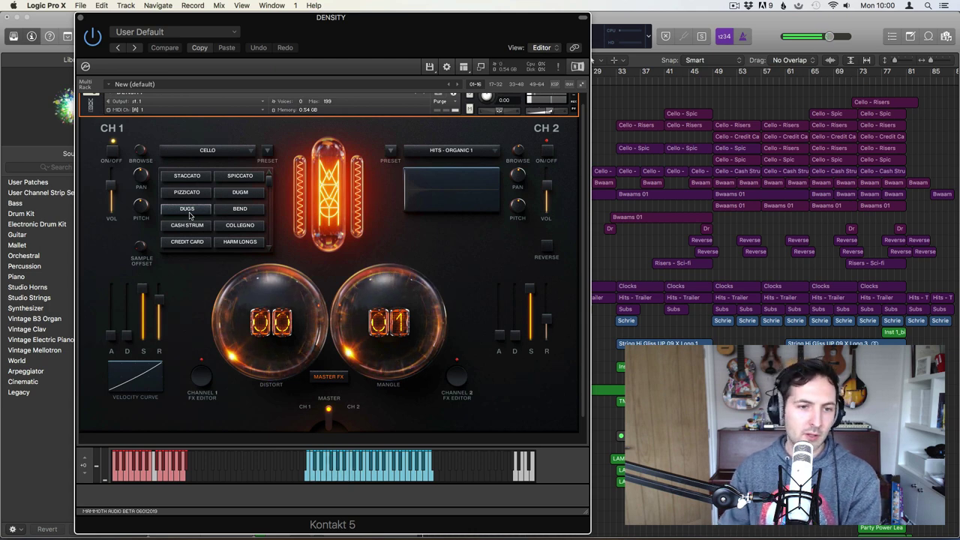
{"action": "left_click", "coordinate": [240, 208]}
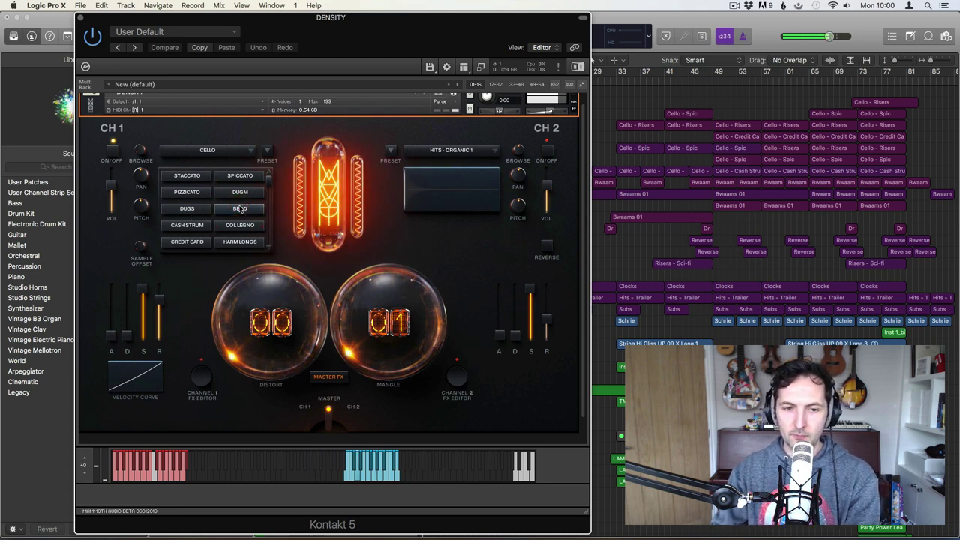
{"action": "left_click", "coordinate": [188, 226]}
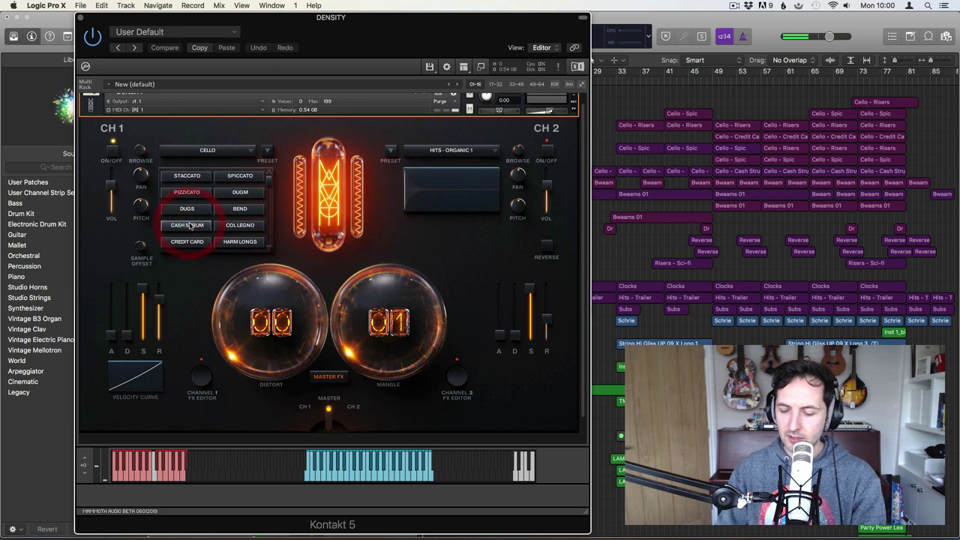
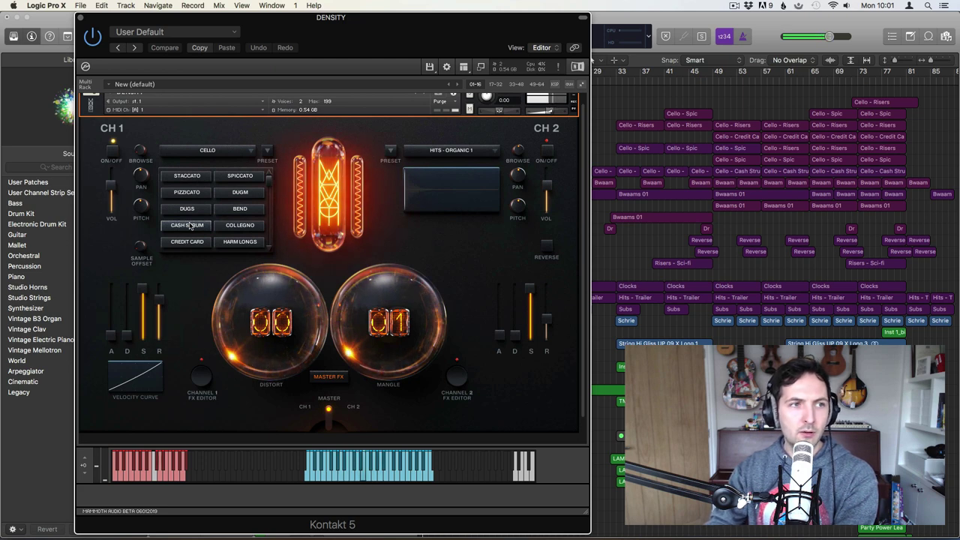
Audition the cello's Cash Strum, Col Legno, Credit Card and Harm Longs articulations.
{"action": "left_click", "coordinate": [187, 225]}
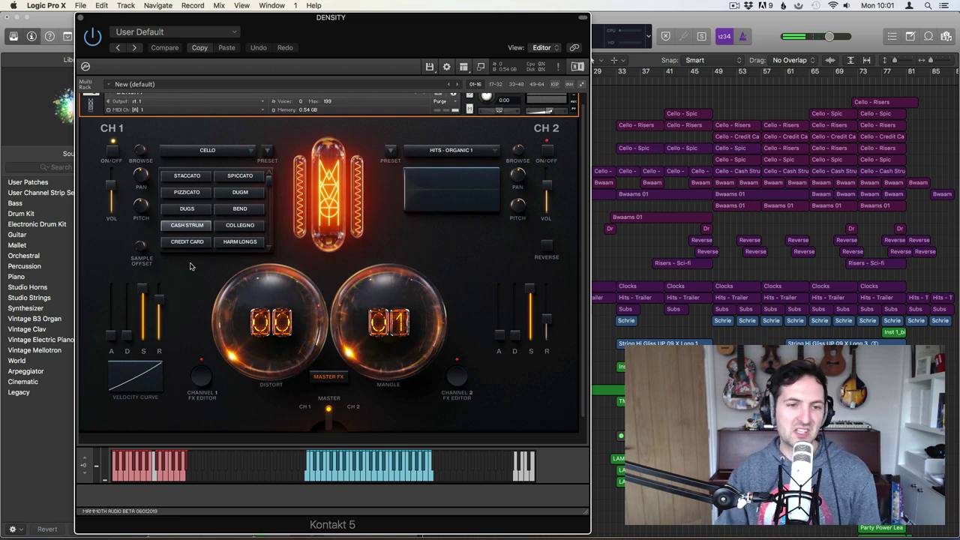
{"action": "left_click", "coordinate": [235, 228]}
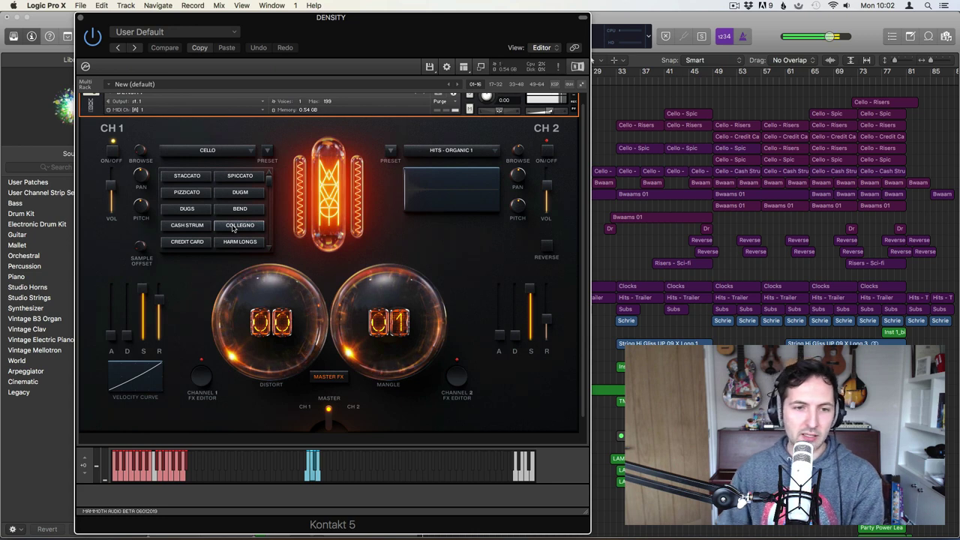
{"action": "left_click", "coordinate": [189, 243]}
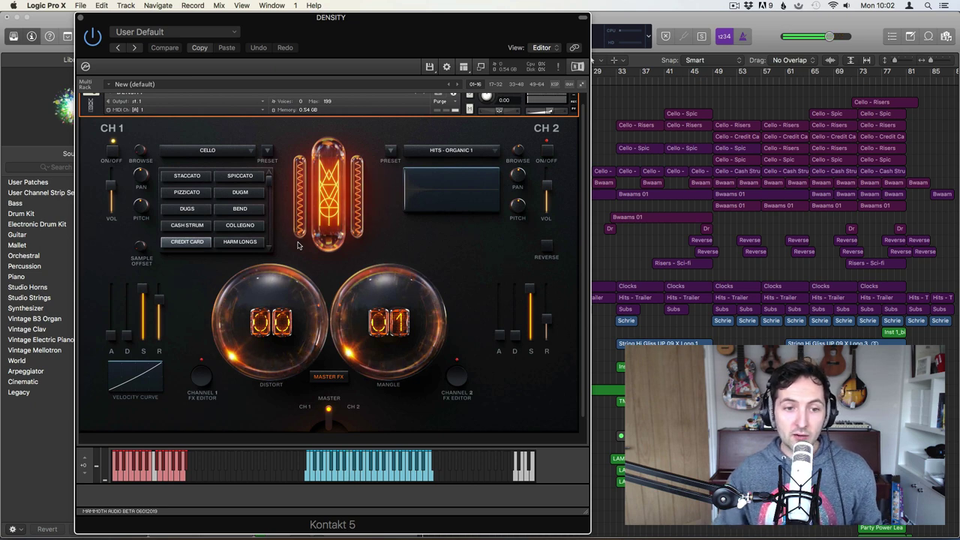
{"action": "left_click", "coordinate": [263, 242]}
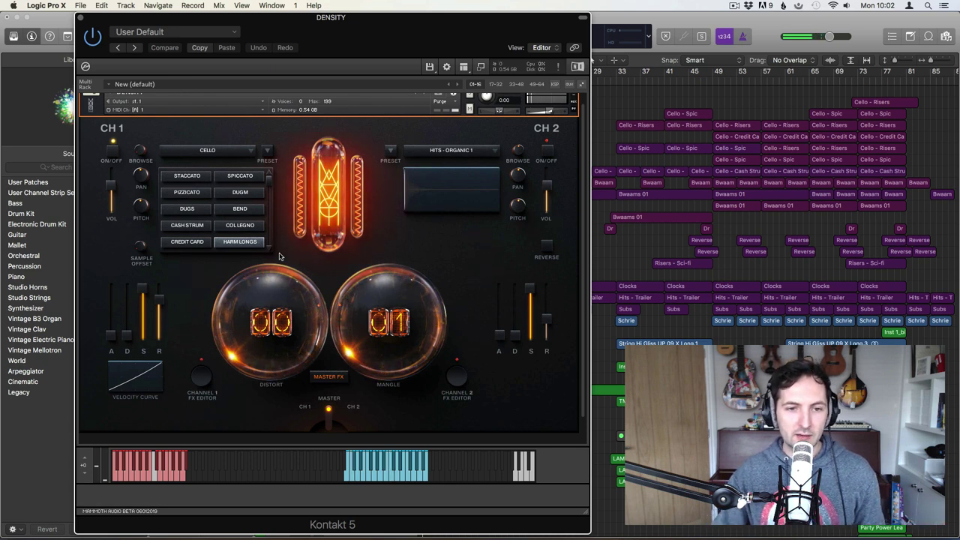
Audition the cello's Harm Shorts, Harm Slides and Risers articulations.
{"action": "scroll", "coordinate": [272, 253], "scroll_direction": "down", "scroll_amount": 1}
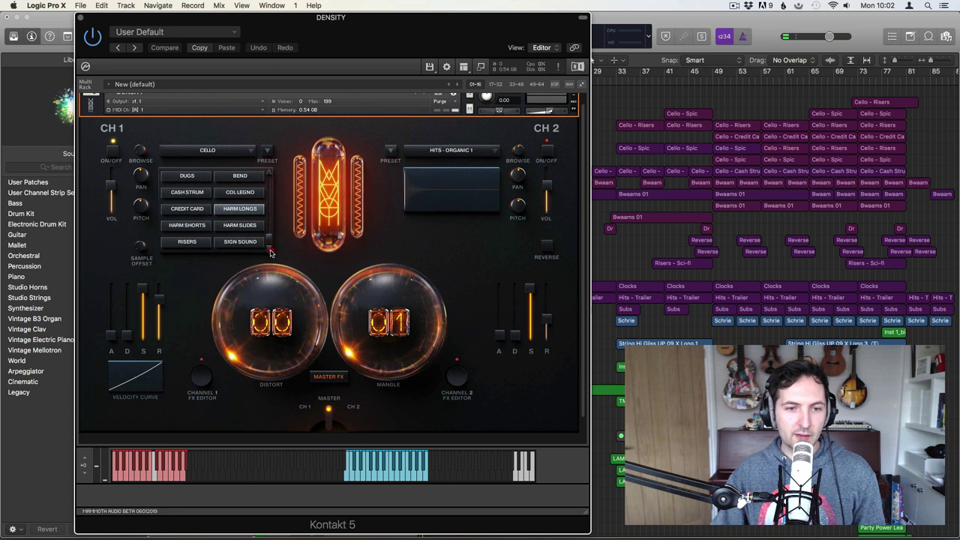
{"action": "scroll", "coordinate": [272, 253], "scroll_direction": "down", "scroll_amount": 1}
{"action": "left_click", "coordinate": [192, 227]}
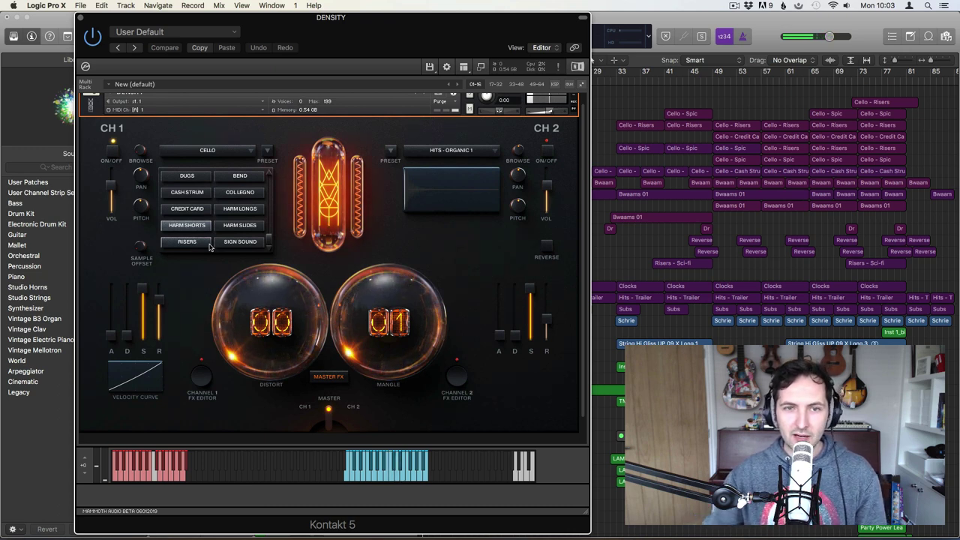
{"action": "left_click", "coordinate": [229, 228]}
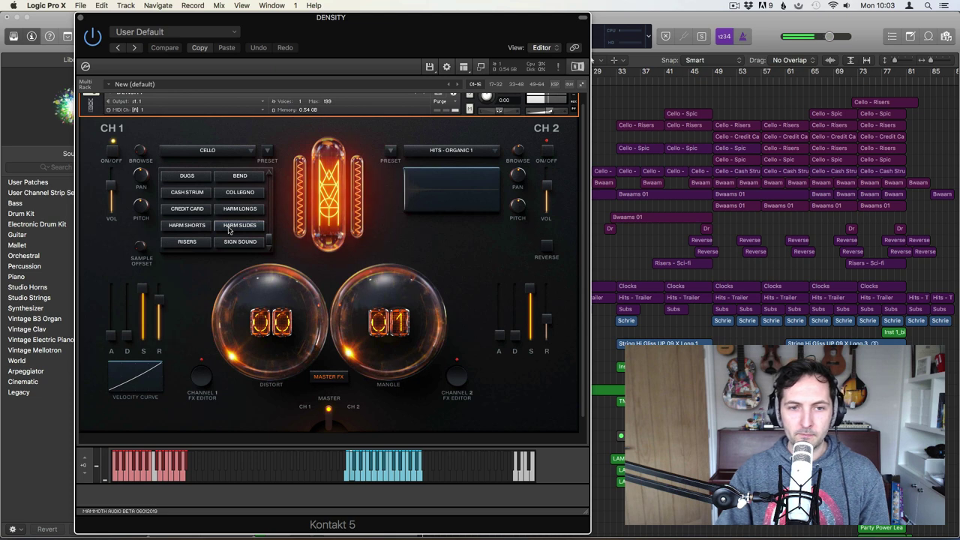
{"action": "left_click", "coordinate": [188, 242]}
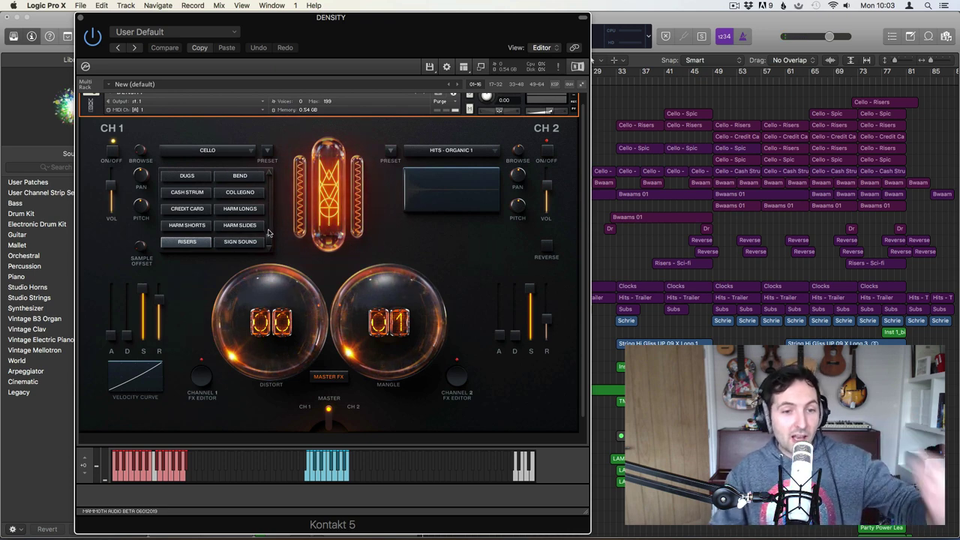
Review the cello's articulation list and try the playable Tuba and Throat Singing instruments in channel 1, ending on Cello.
{"action": "scroll", "coordinate": [270, 171], "scroll_direction": "up", "scroll_amount": 2}
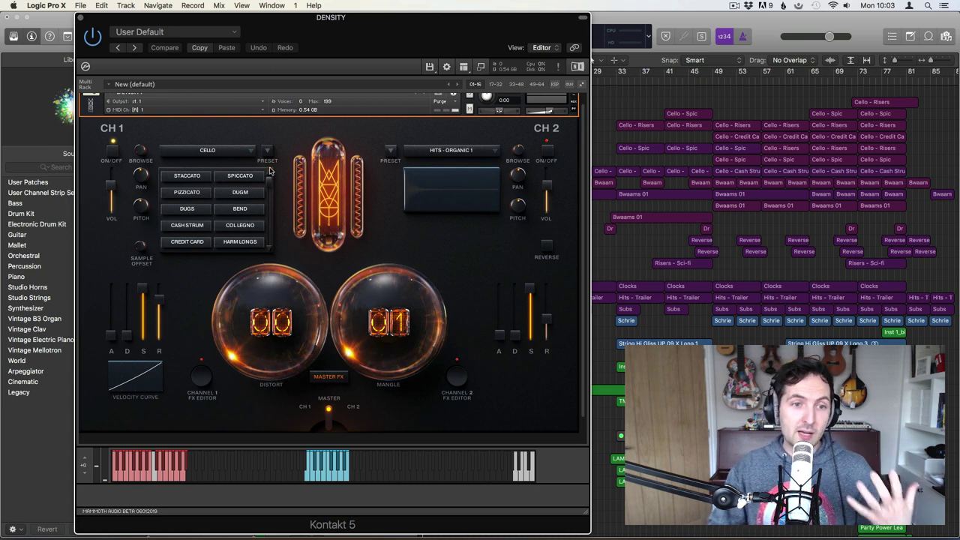
{"action": "scroll", "coordinate": [270, 171], "scroll_direction": "down", "scroll_amount": 2}
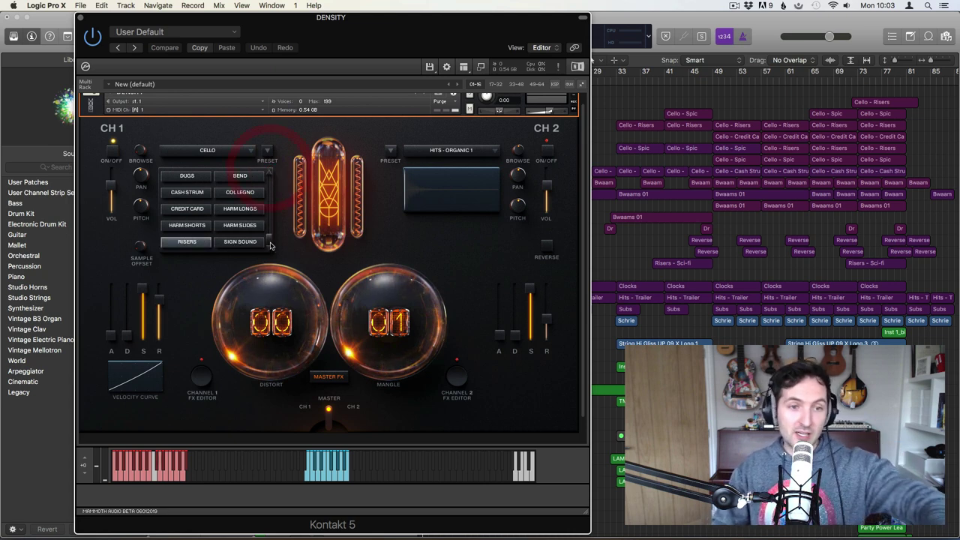
{"action": "scroll", "coordinate": [270, 240], "scroll_direction": "up", "scroll_amount": 2}
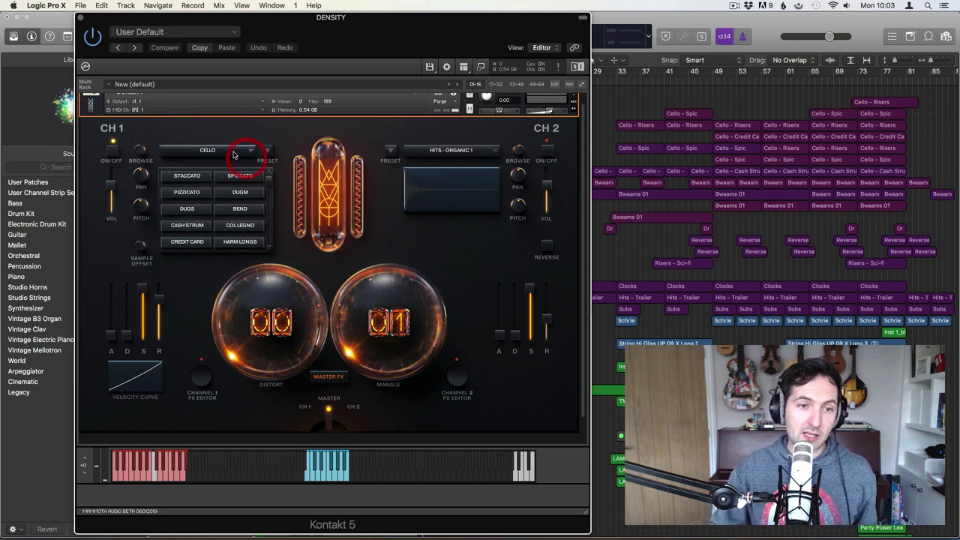
{"action": "left_click", "coordinate": [233, 155]}
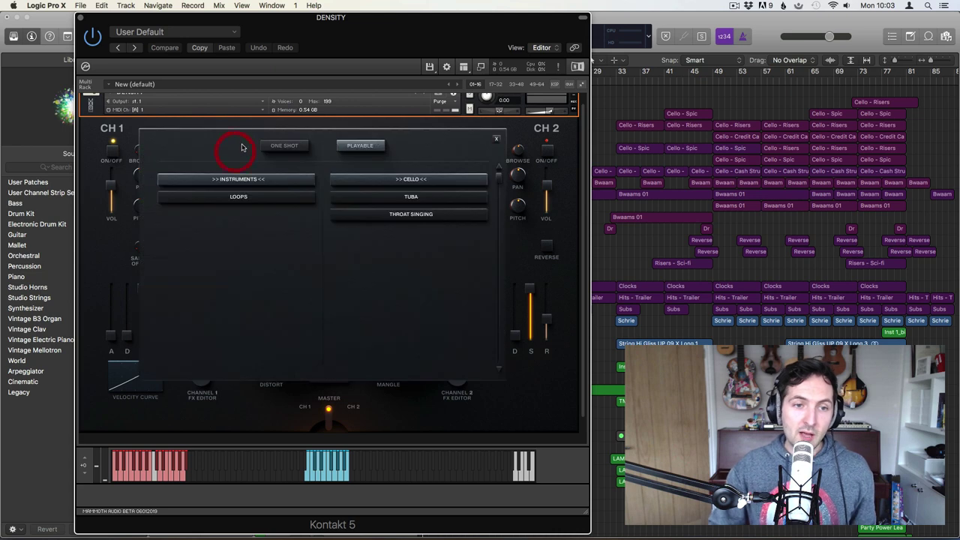
{"action": "left_click", "coordinate": [395, 197]}
{"action": "left_click", "coordinate": [396, 214]}
{"action": "left_click", "coordinate": [393, 194]}
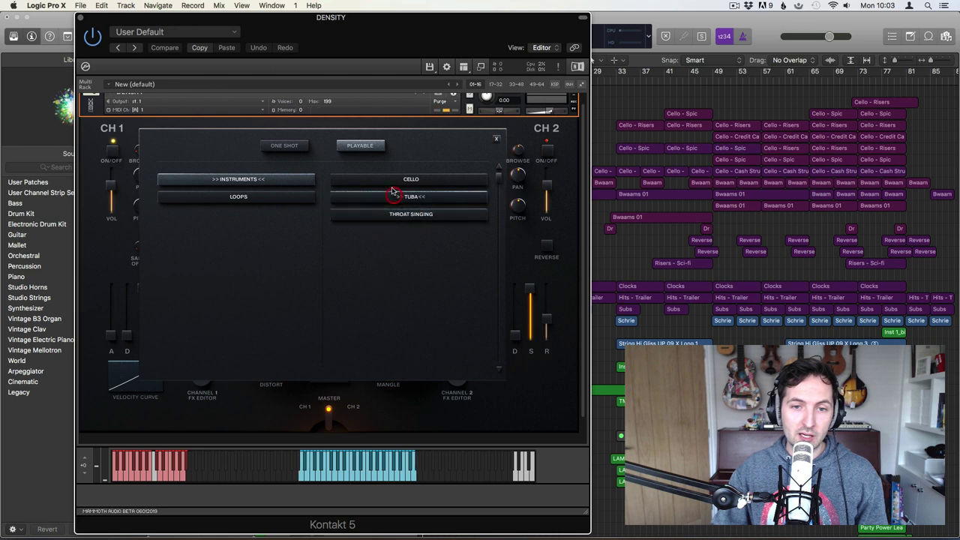
{"action": "left_click", "coordinate": [398, 180]}
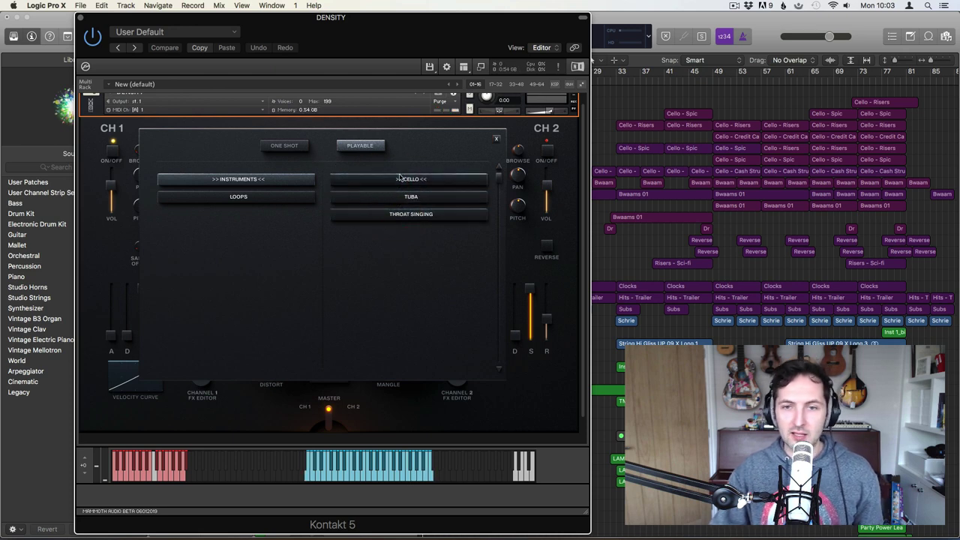
Show the Logic library beside the plugin window and display the one-shot categories in the channel 1 sound browser.
{"action": "left_click_drag", "start_coordinate": [295, 30], "coordinate": [209, 36]}
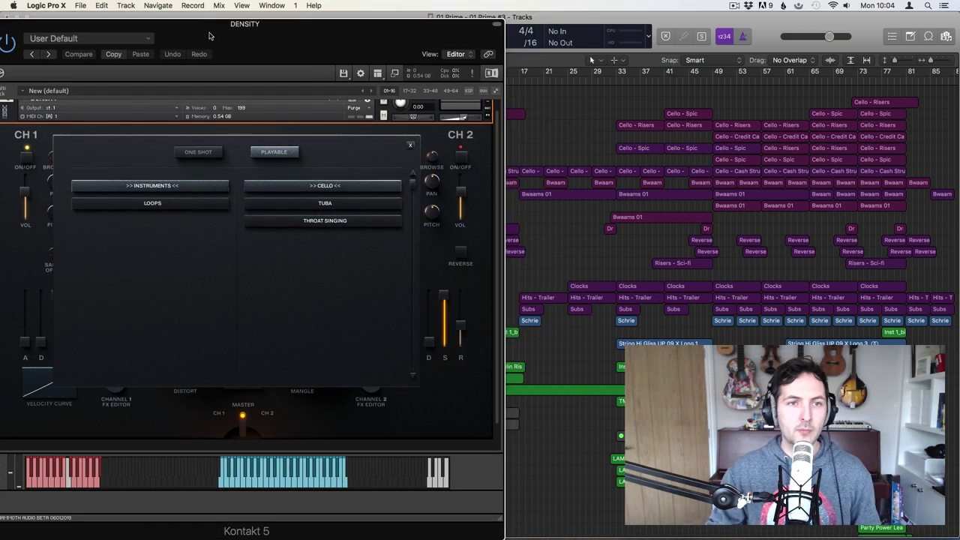
{"action": "key", "text": "y"}
{"action": "left_click", "coordinate": [363, 12]}
{"action": "left_click", "coordinate": [342, 146]}
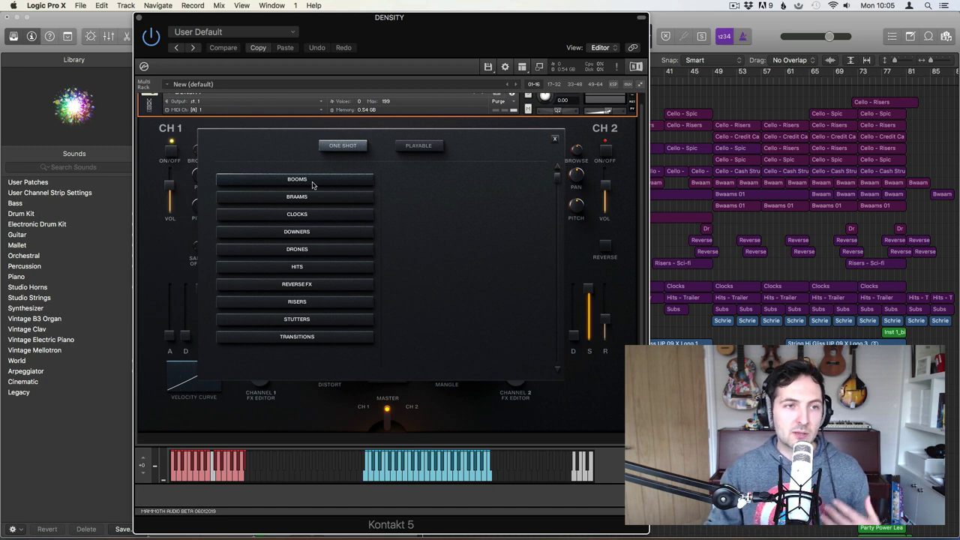
Show Kontakt's file browser, examine the raw WAV samples in Samples > ONESHOT > BRAAMS > AGGRESSIVE, and hide the browser again.
{"action": "left_click", "coordinate": [523, 69]}
{"action": "left_click", "coordinate": [532, 78]}
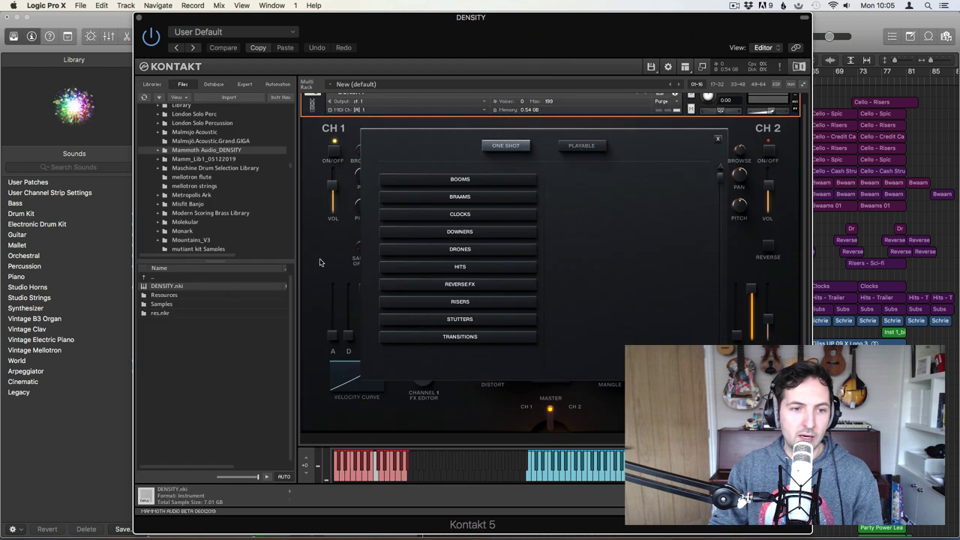
{"action": "double_click", "coordinate": [167, 305]}
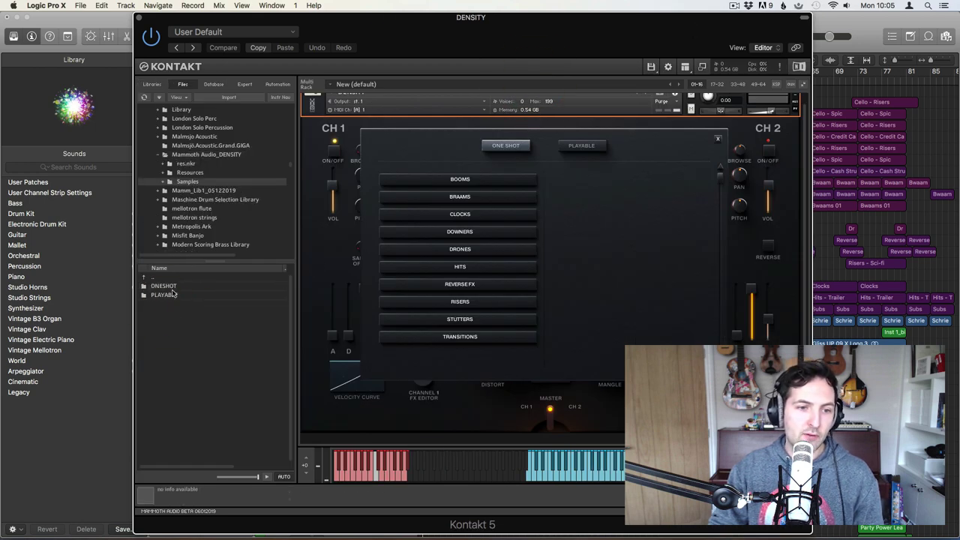
{"action": "double_click", "coordinate": [171, 286]}
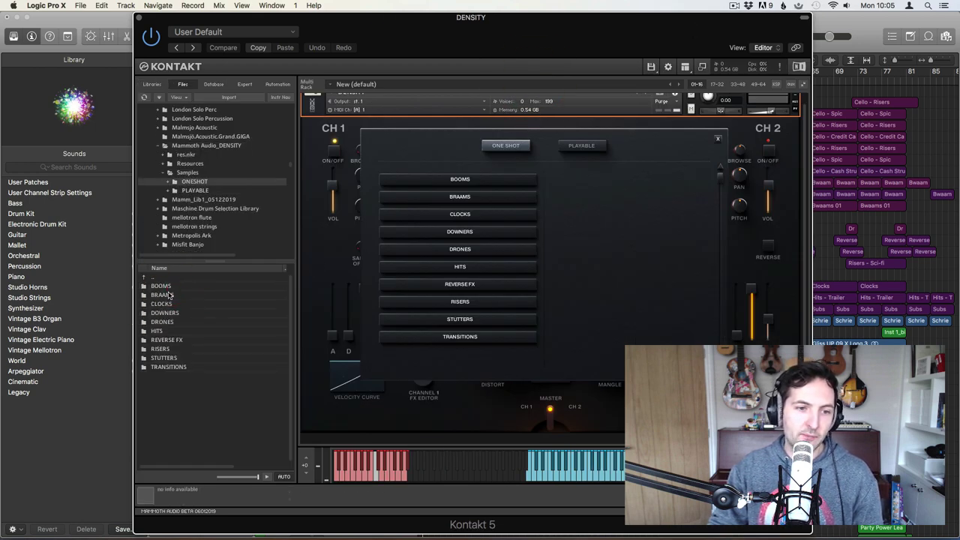
{"action": "double_click", "coordinate": [169, 294]}
{"action": "left_click", "coordinate": [175, 287]}
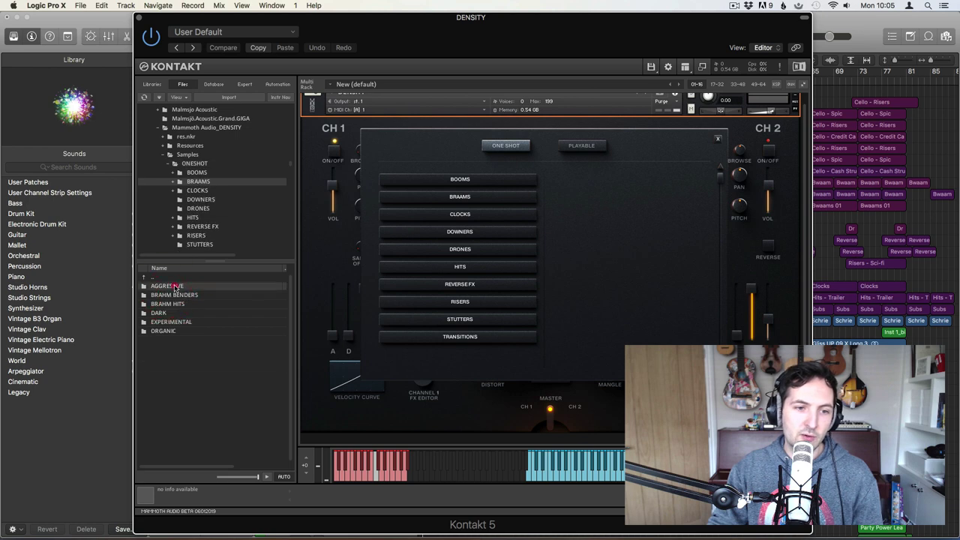
{"action": "double_click", "coordinate": [175, 286]}
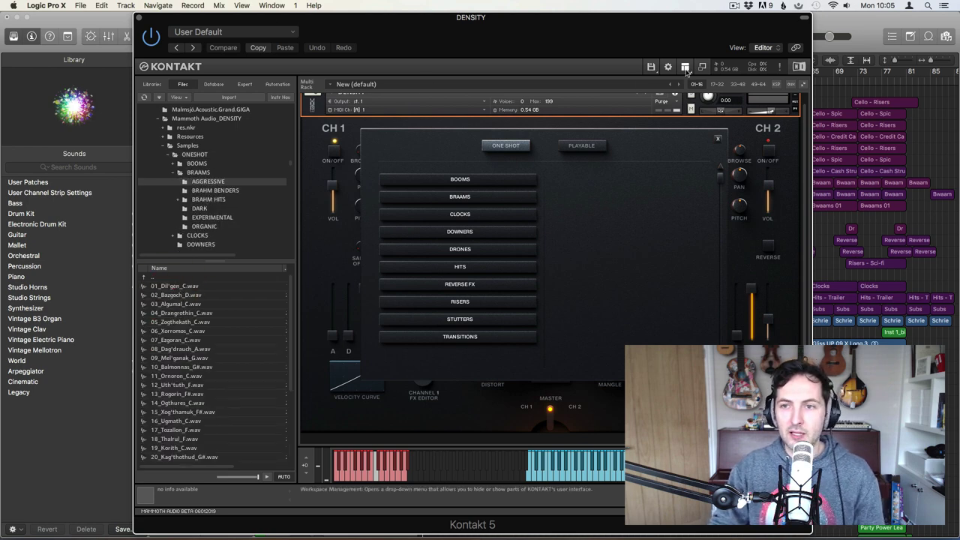
{"action": "left_click", "coordinate": [684, 68]}
{"action": "left_click", "coordinate": [697, 84]}
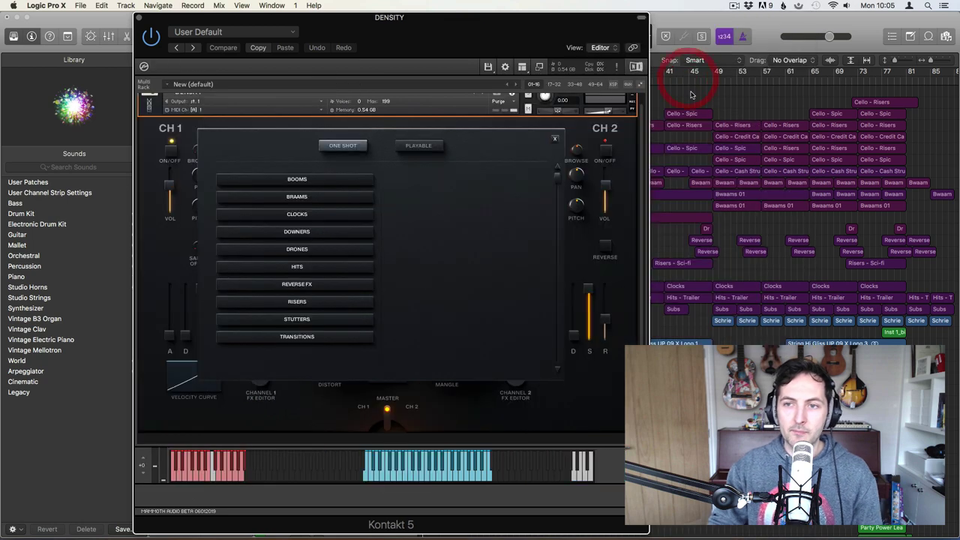
Audition the Subs 1, Subs 2 and Tonal Subs presets from the one-shot Booms category in channel 1.
{"action": "left_click", "coordinate": [343, 147]}
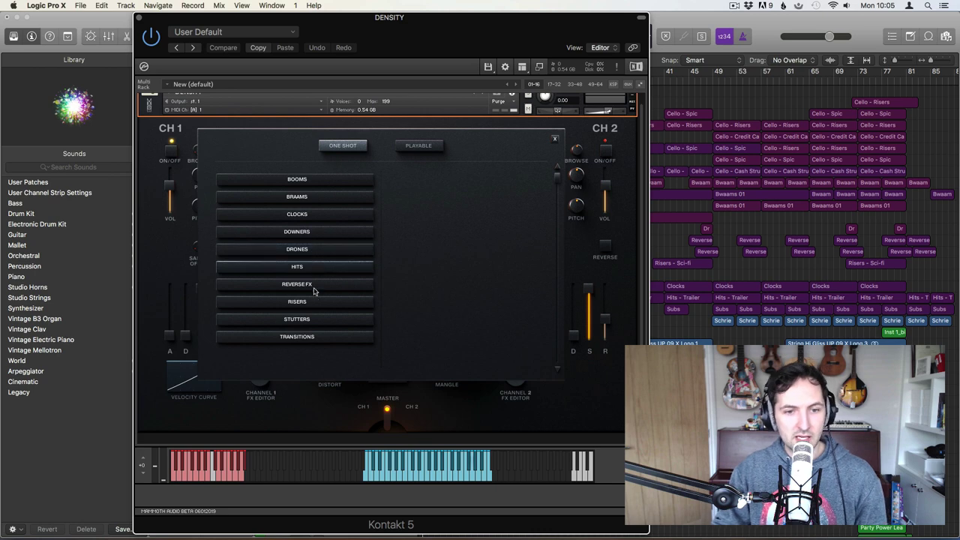
{"action": "scroll", "coordinate": [315, 304], "scroll_direction": "down", "scroll_amount": 2}
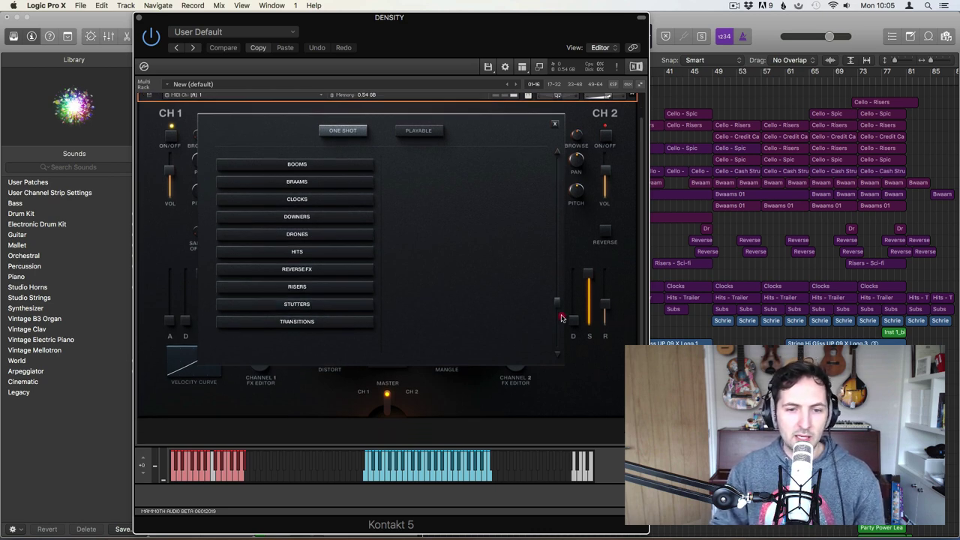
{"action": "left_click_drag", "start_coordinate": [561, 318], "coordinate": [557, 126]}
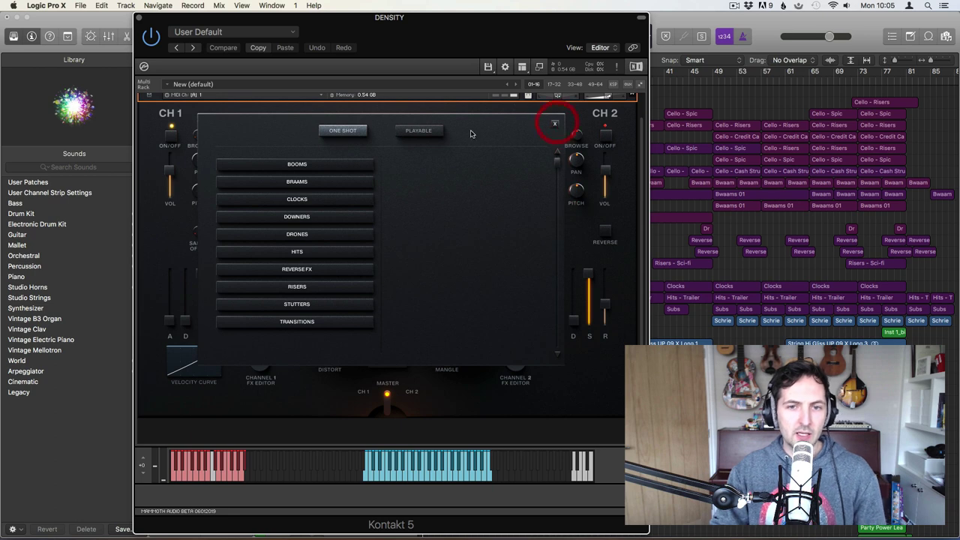
{"action": "left_click", "coordinate": [316, 171]}
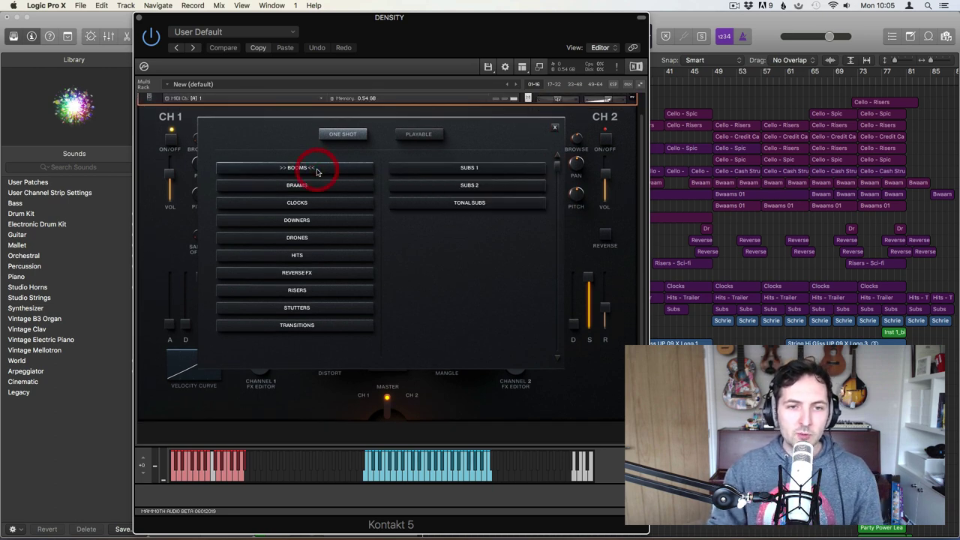
{"action": "left_click", "coordinate": [471, 169]}
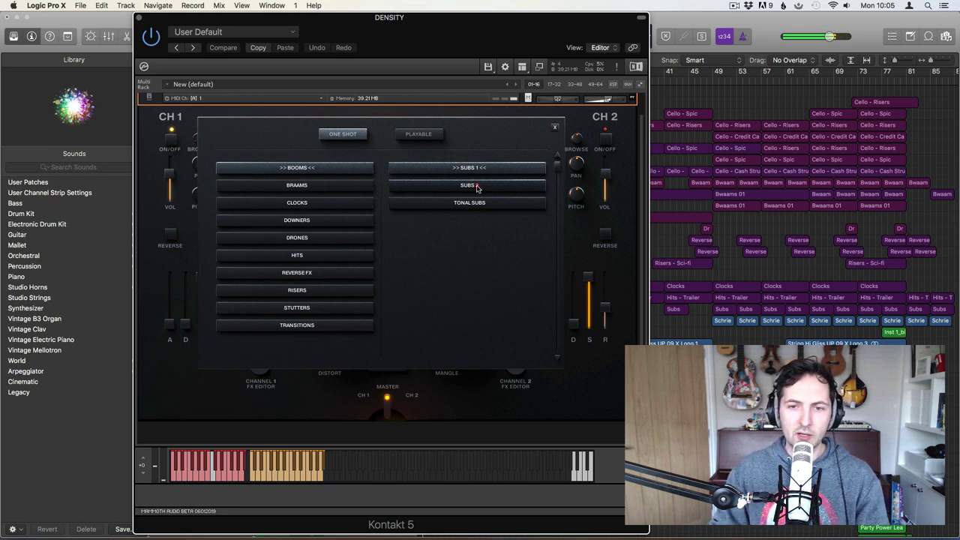
{"action": "left_click", "coordinate": [477, 188]}
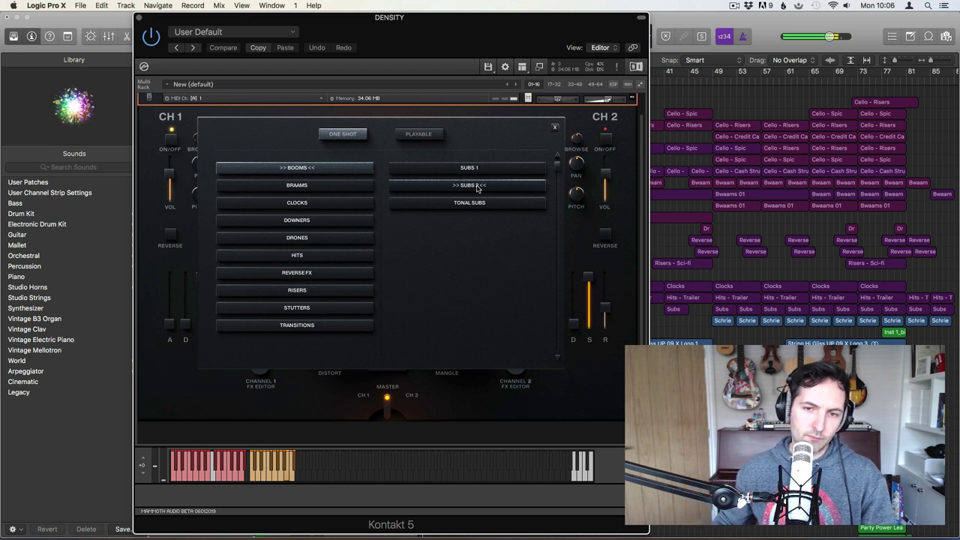
{"action": "left_click", "coordinate": [475, 205]}
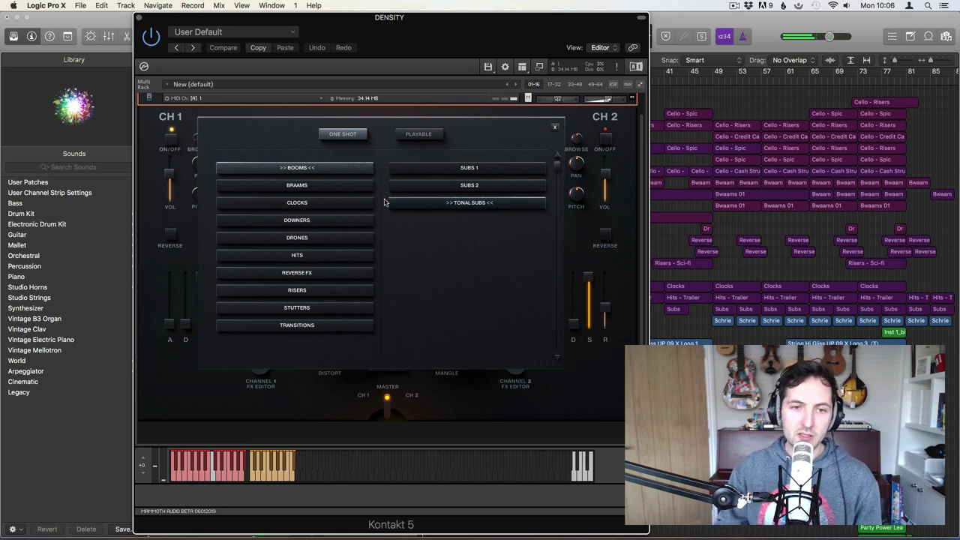
Audition the Braams presets Aggressive 1 and Aggressive 2, keep Benders 1 loaded in channel 1, and close the sound browser.
{"action": "left_click", "coordinate": [318, 187]}
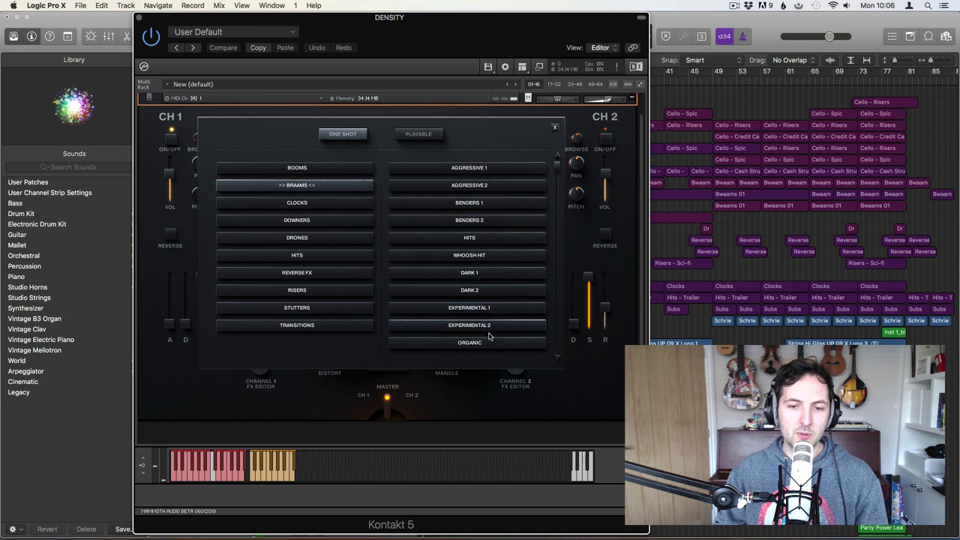
{"action": "left_click", "coordinate": [489, 170]}
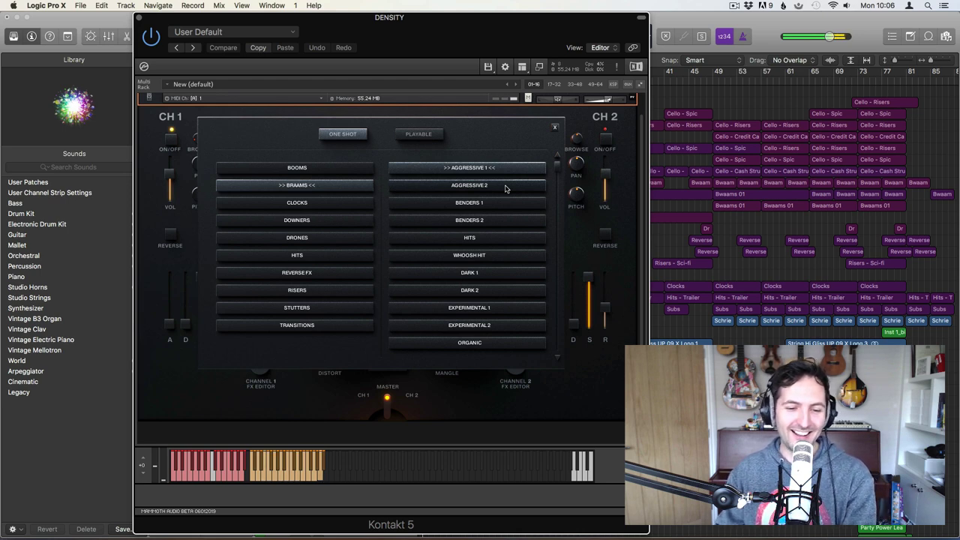
{"action": "left_click", "coordinate": [506, 187]}
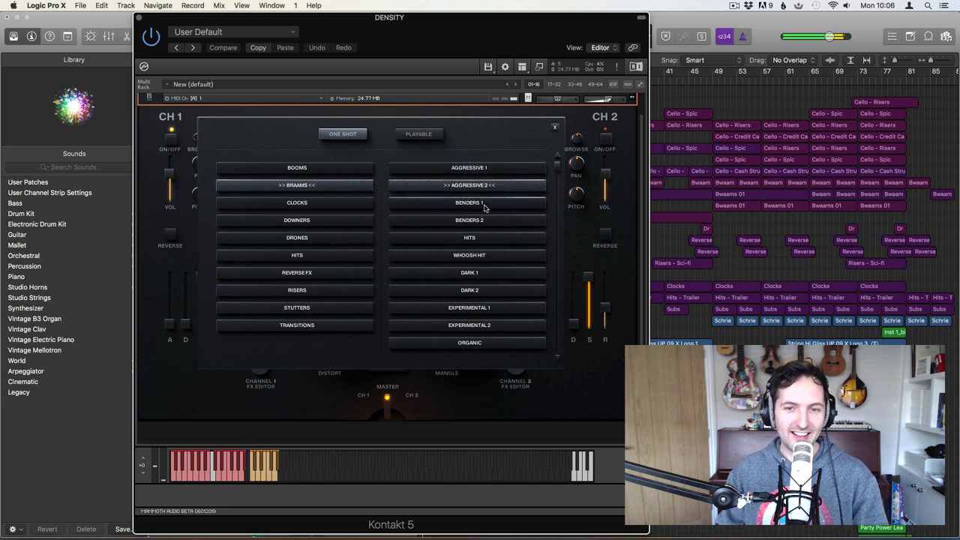
{"action": "left_click", "coordinate": [484, 203]}
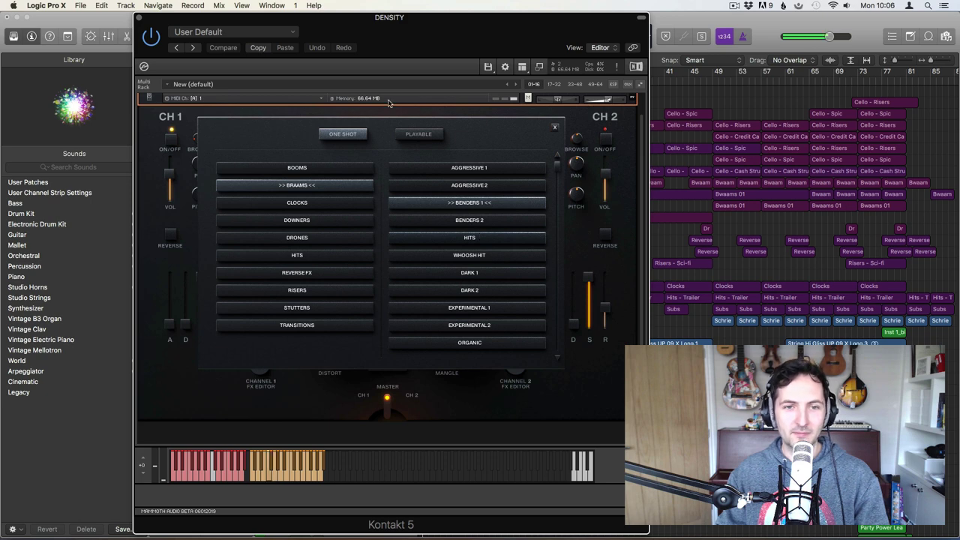
{"action": "left_click", "coordinate": [555, 127]}
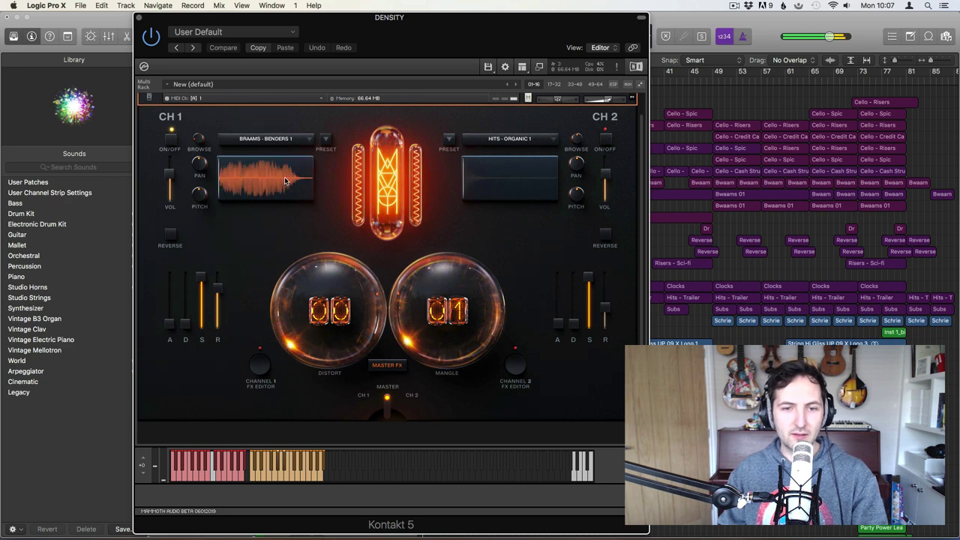
Reopen the channel 1 sound browser and audition the Braams presets Benders 2, Hits and Whoosh Hit.
{"action": "left_click", "coordinate": [308, 139]}
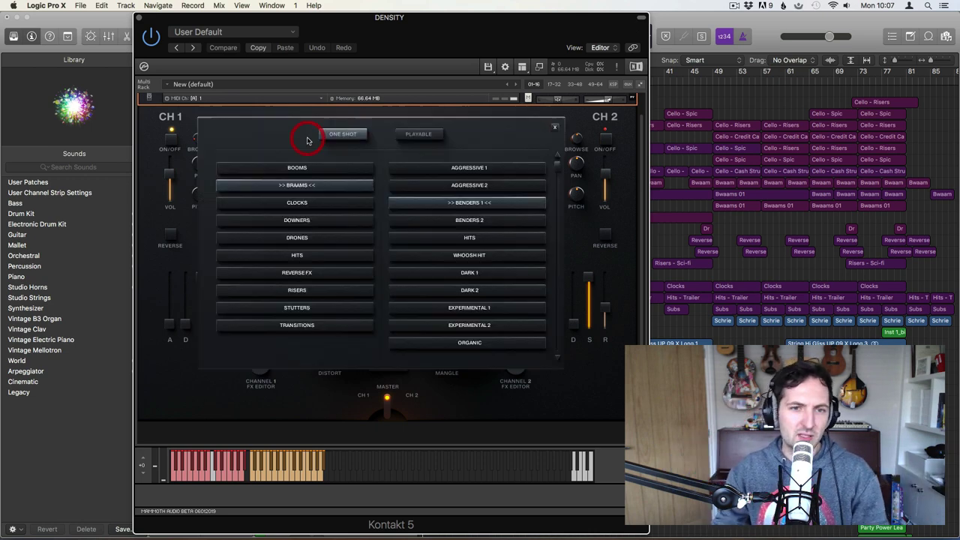
{"action": "left_click", "coordinate": [464, 219]}
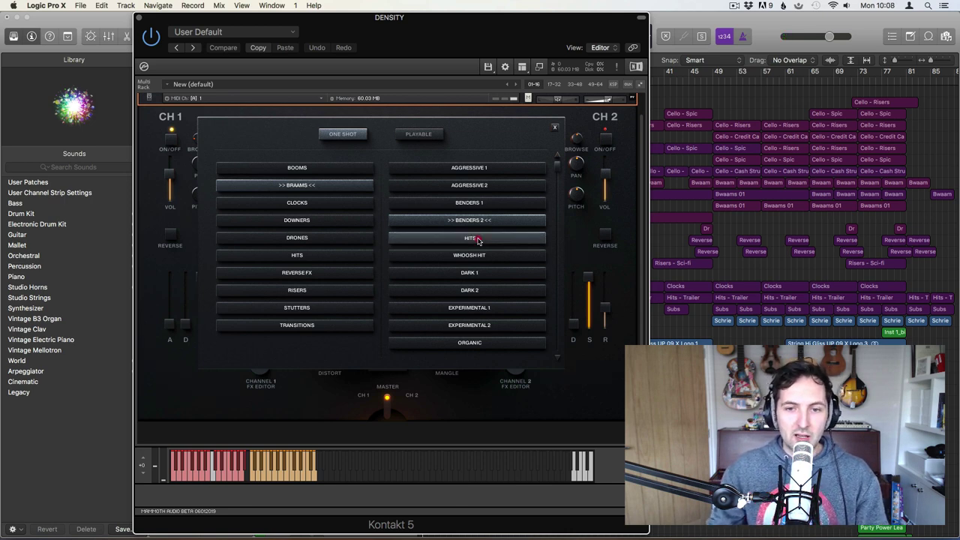
{"action": "left_click", "coordinate": [478, 240]}
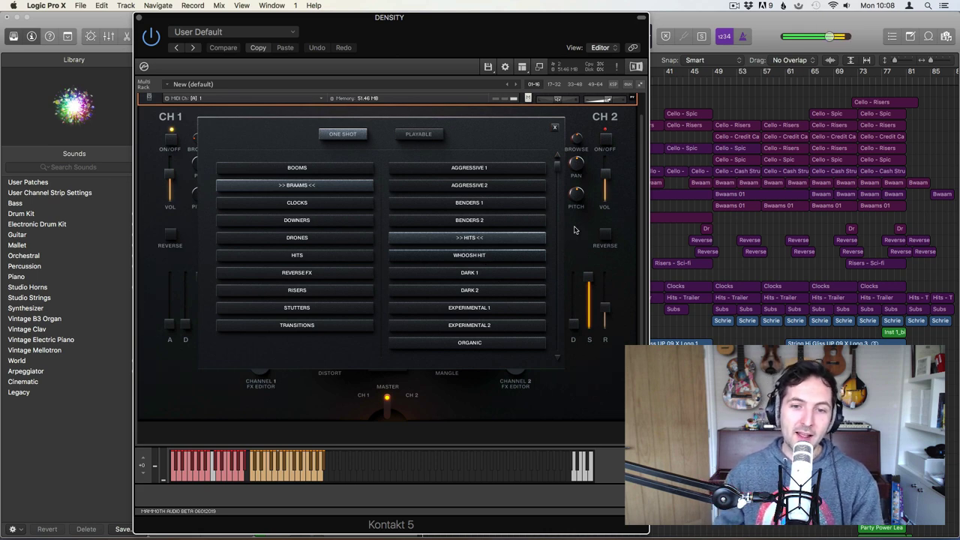
{"action": "left_click", "coordinate": [302, 189]}
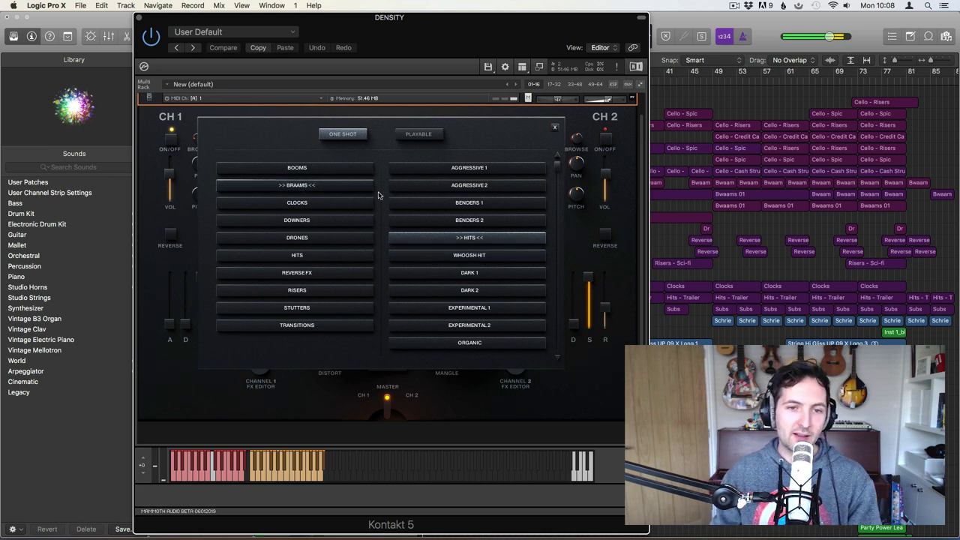
{"action": "left_click", "coordinate": [477, 257]}
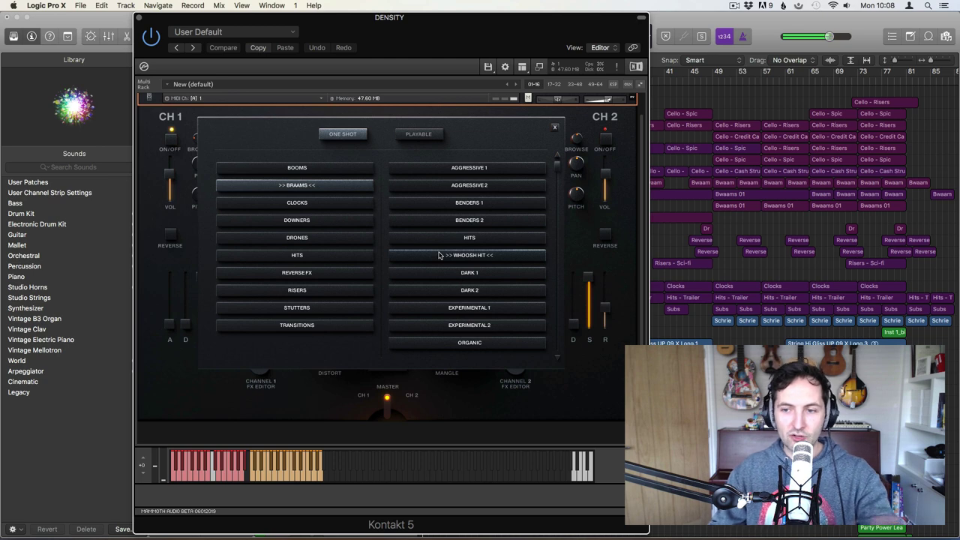
Load the Braams preset Dark 1 in channel 1 and try several of the red keys on the on-screen keyboard with it.
{"action": "left_click", "coordinate": [479, 275]}
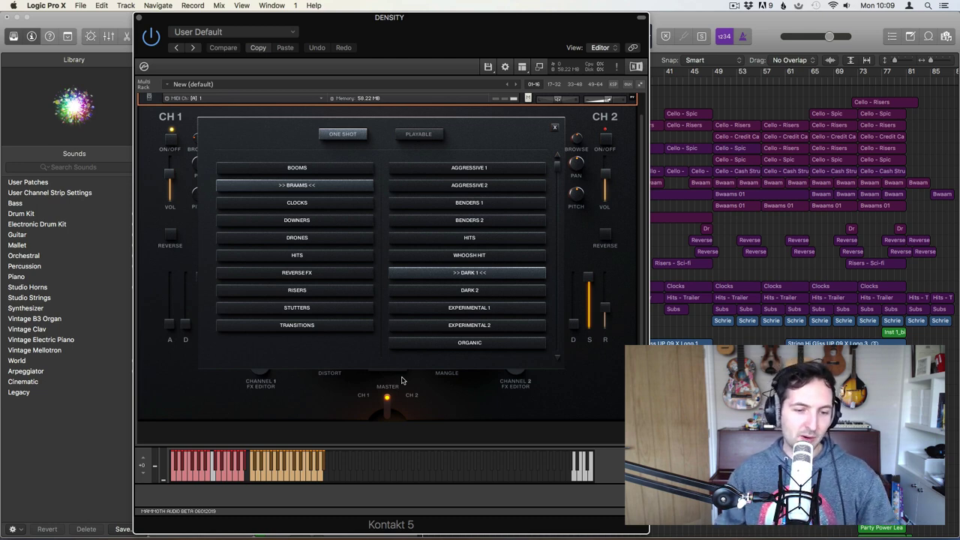
{"action": "left_click", "coordinate": [211, 474]}
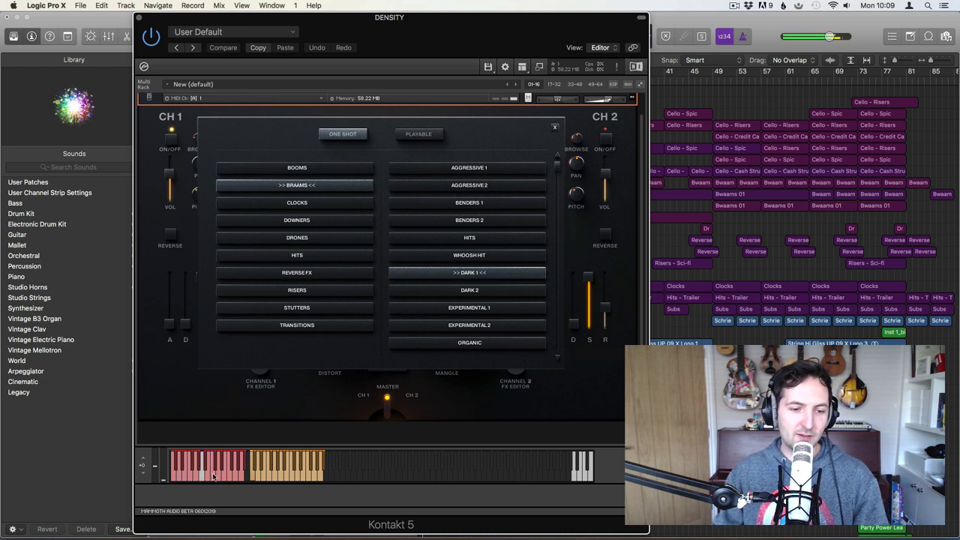
{"action": "left_click", "coordinate": [212, 474]}
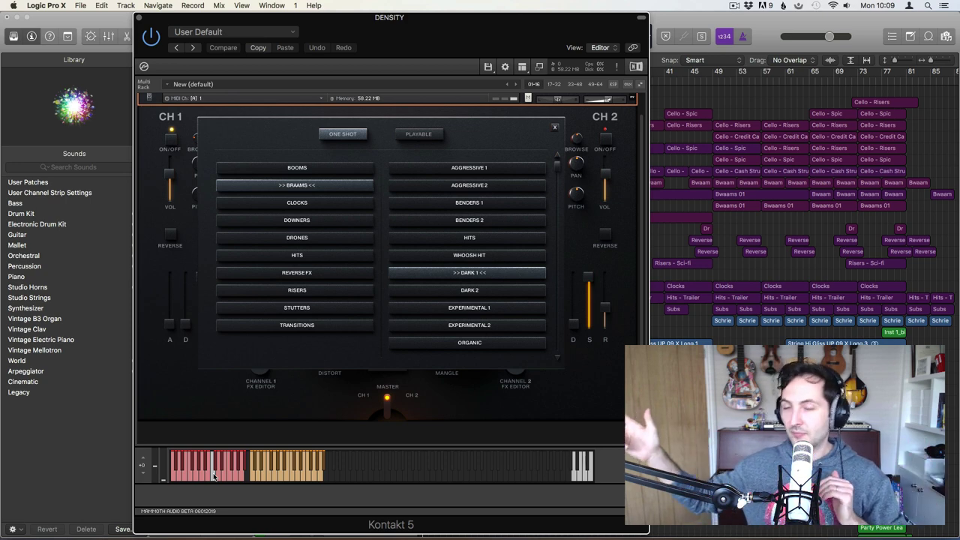
{"action": "left_click", "coordinate": [214, 474]}
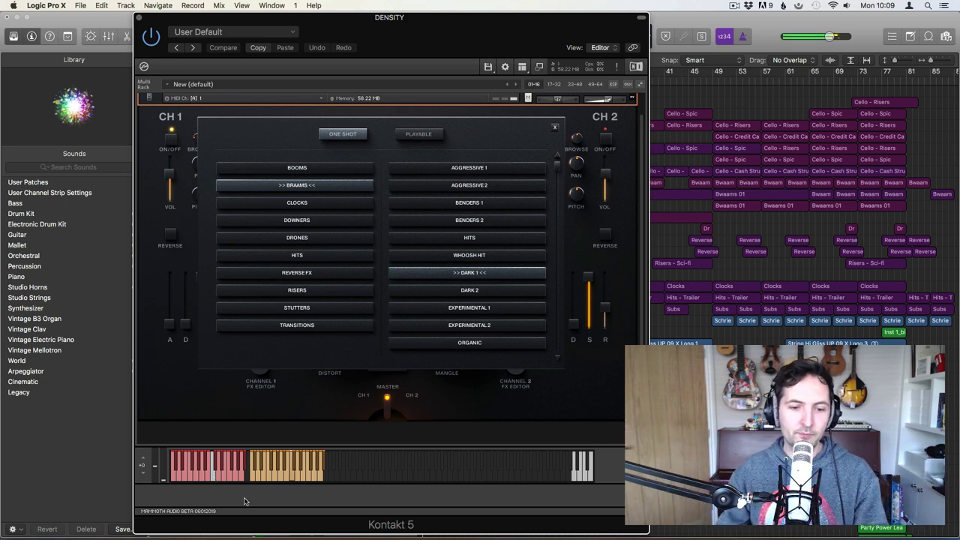
{"action": "left_click", "coordinate": [221, 476]}
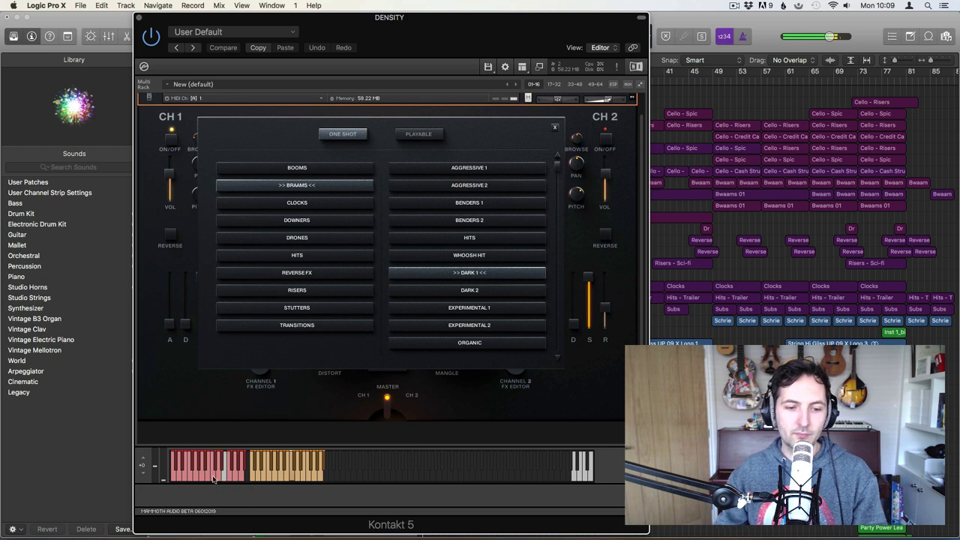
{"action": "left_click", "coordinate": [213, 477]}
{"action": "left_click", "coordinate": [219, 478]}
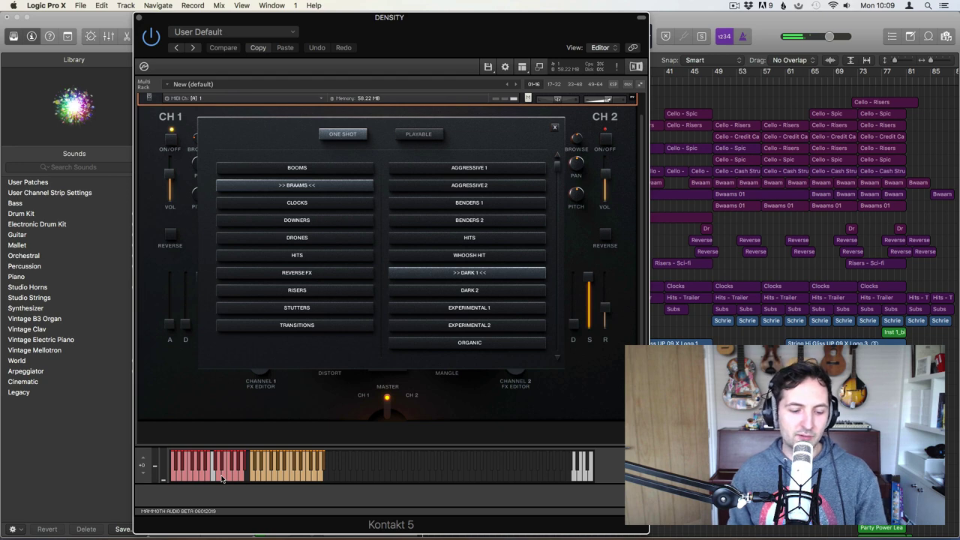
Audition the Braams presets Dark 2, Experimental 1, Experimental 2 and Organic in channel 1.
{"action": "left_click", "coordinate": [465, 290]}
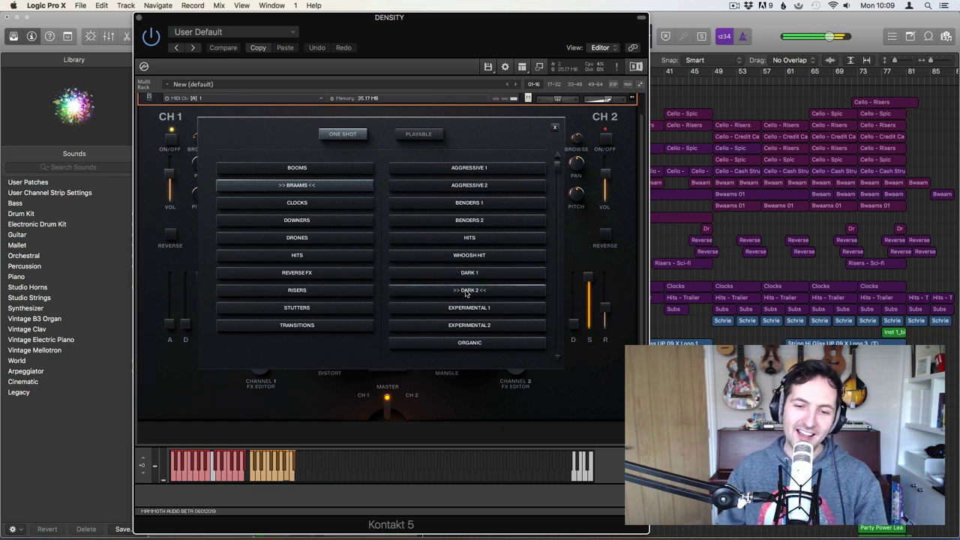
{"action": "left_click", "coordinate": [475, 310]}
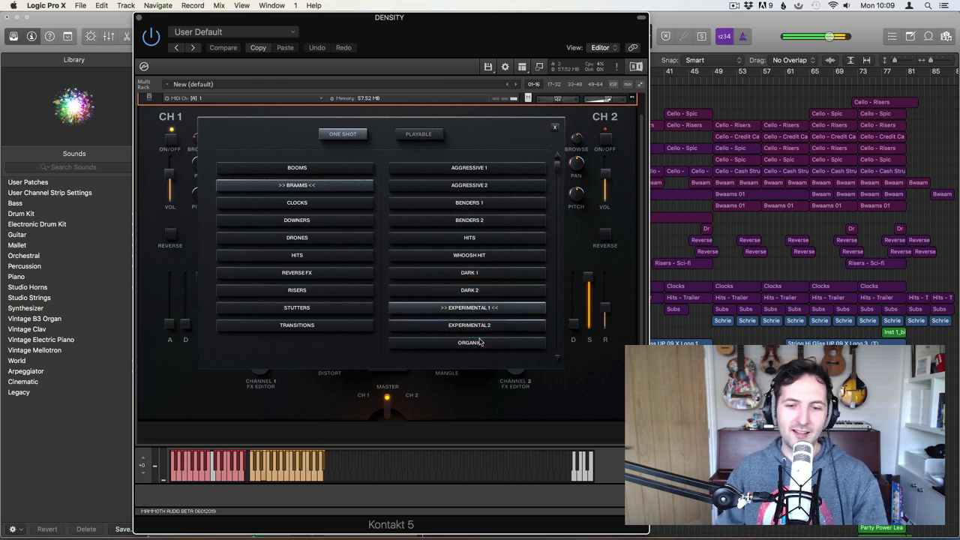
{"action": "left_click", "coordinate": [477, 326]}
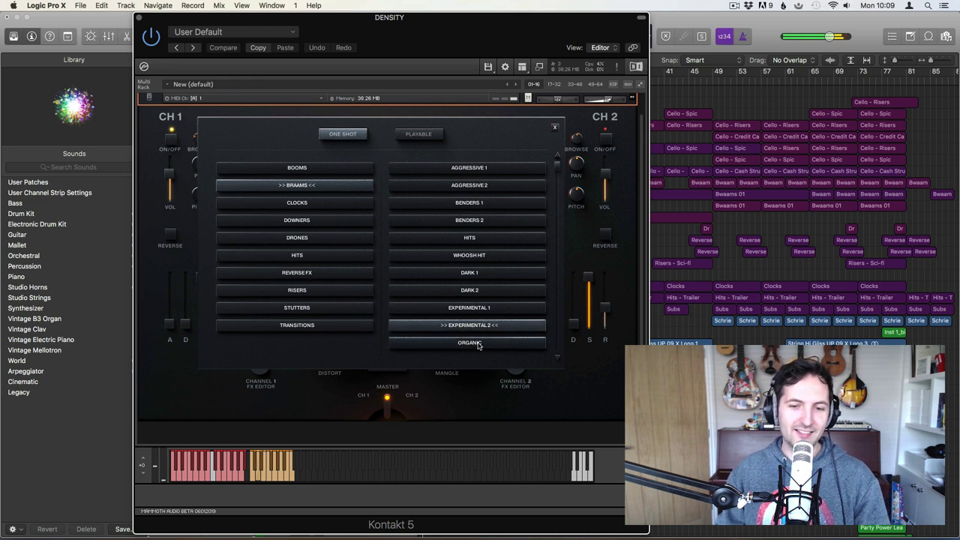
{"action": "left_click", "coordinate": [478, 344]}
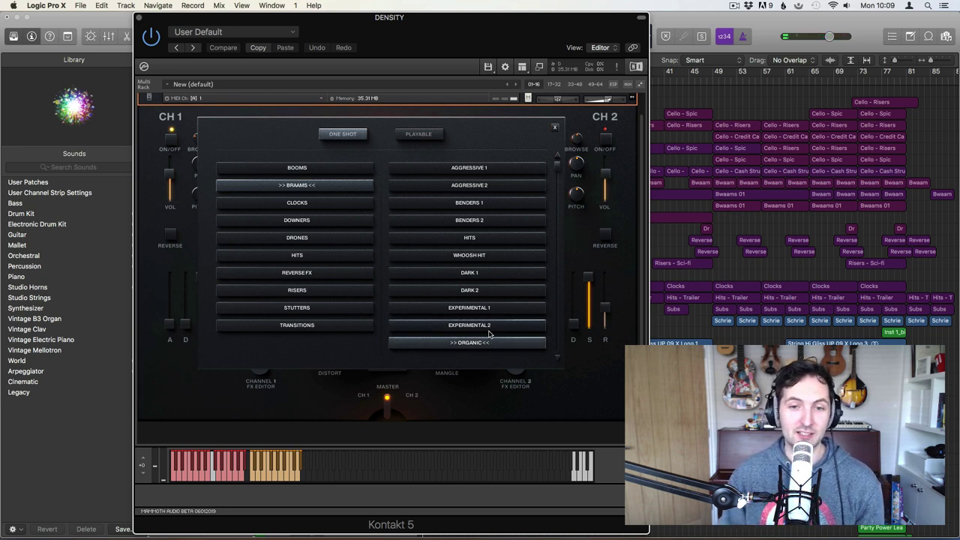
Load Slow (120) from the one-shot Clocks category in channel 1, close the sound browser and lower the channel's release to minimum.
{"action": "left_click", "coordinate": [272, 204]}
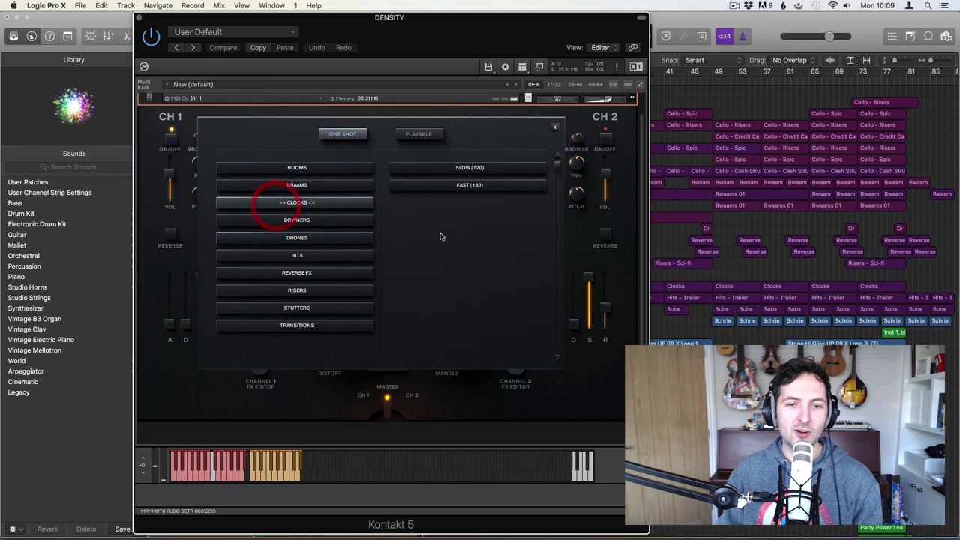
{"action": "left_click", "coordinate": [457, 168]}
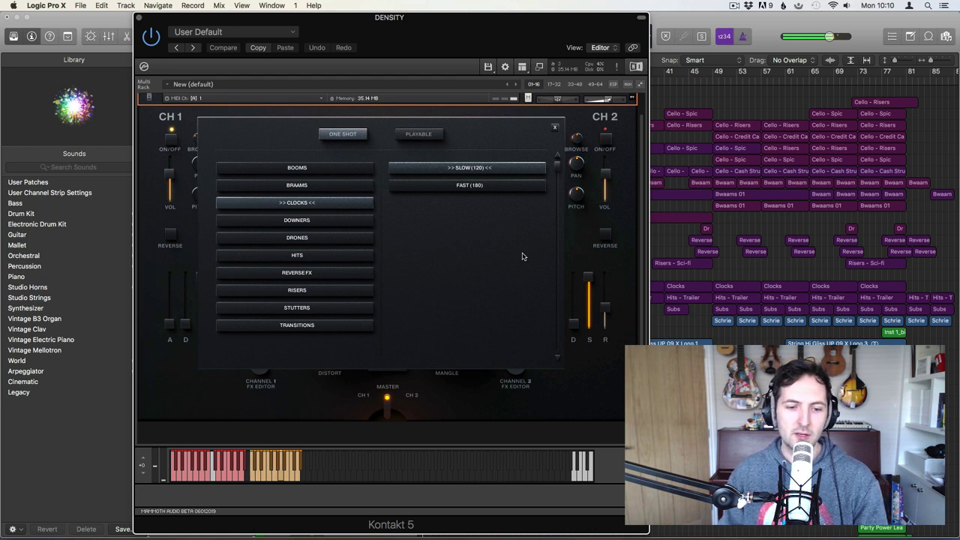
{"action": "left_click", "coordinate": [555, 127]}
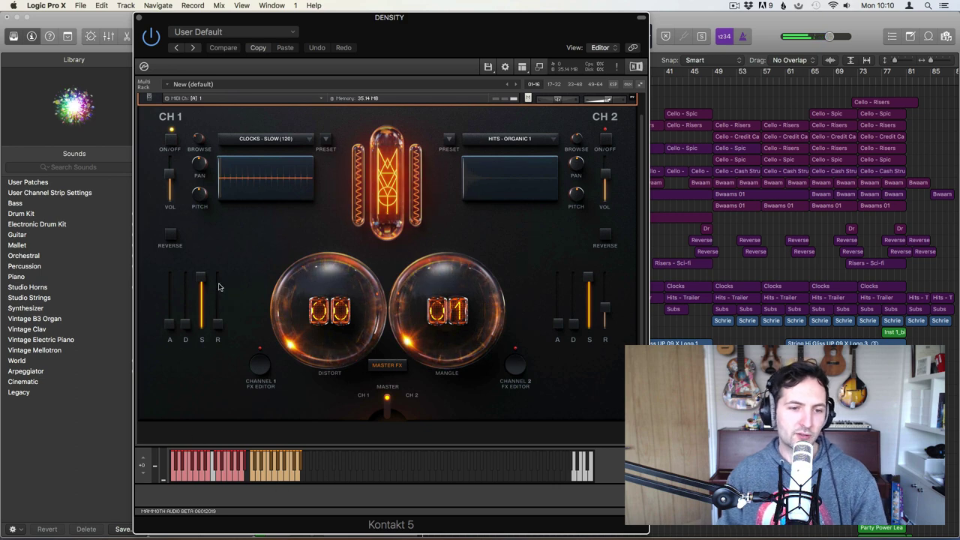
{"action": "left_click", "coordinate": [217, 341]}
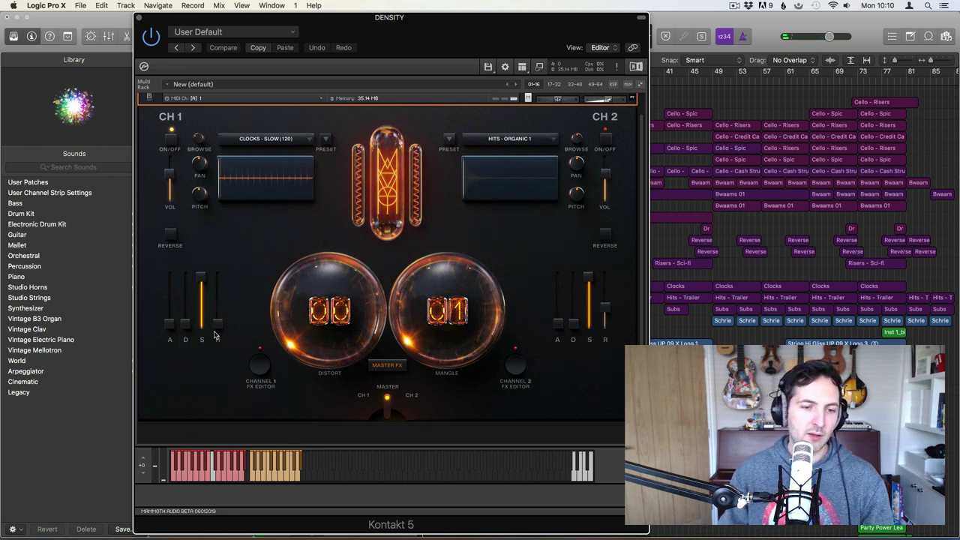
{"action": "left_click", "coordinate": [216, 339]}
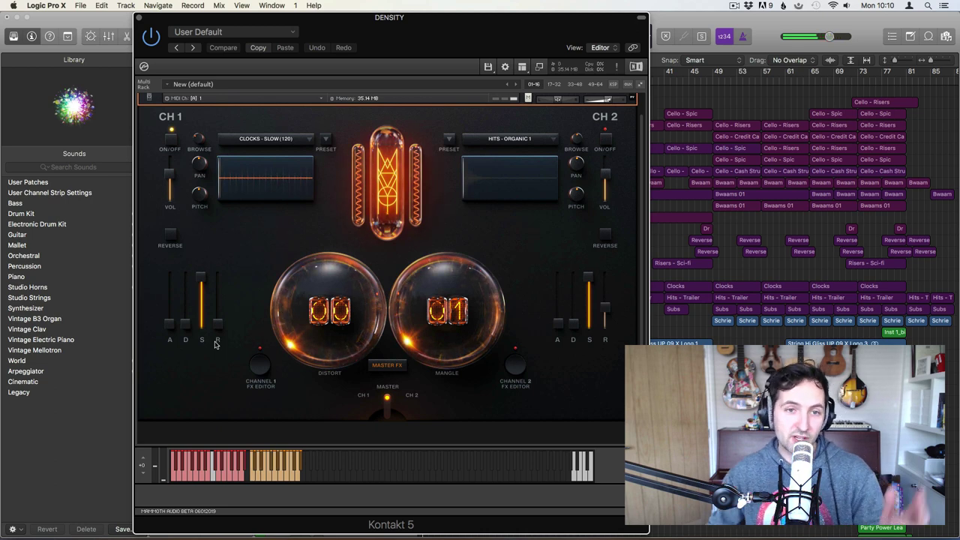
Reopen the channel 1 sound browser and audition the Fast (180) preset from the Clocks category.
{"action": "left_click", "coordinate": [277, 139]}
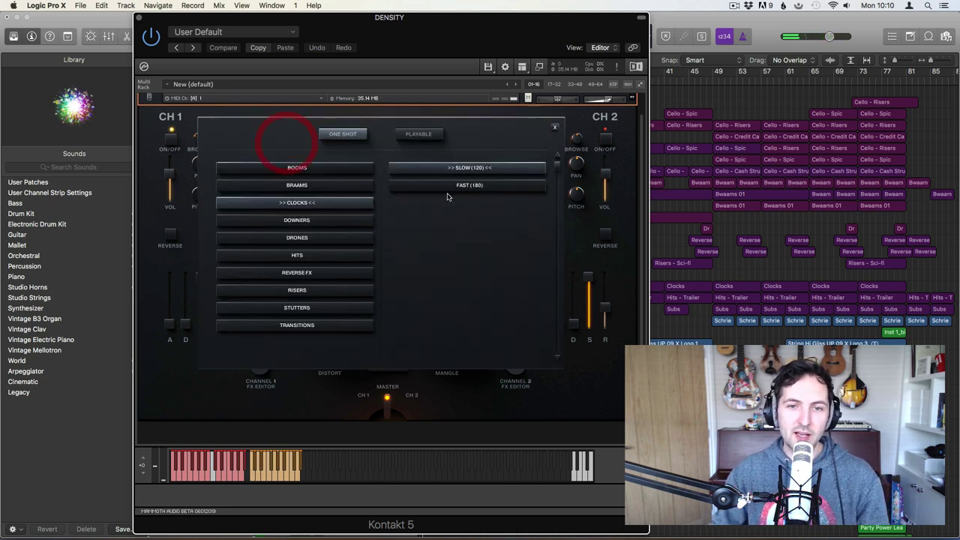
{"action": "left_click", "coordinate": [499, 188]}
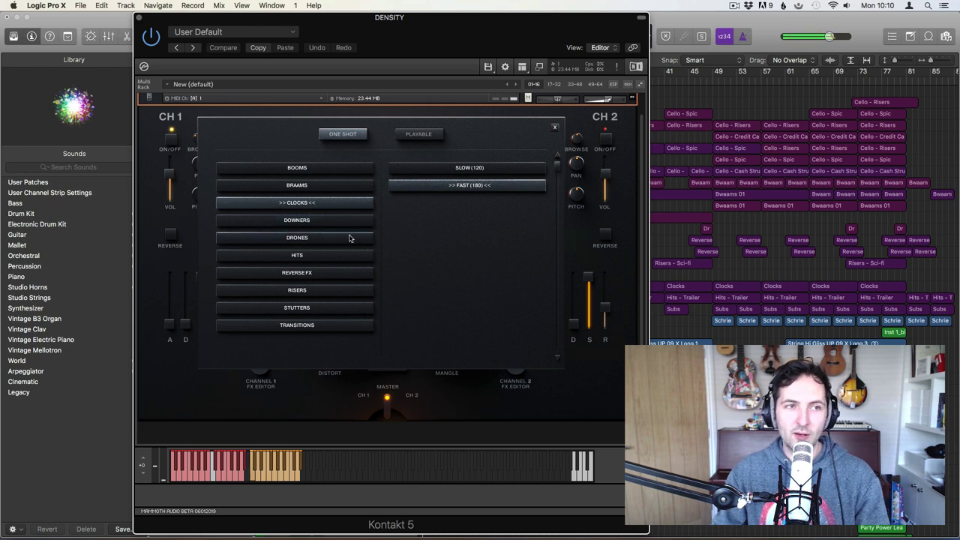
{"action": "left_click", "coordinate": [314, 219]}
{"action": "left_click", "coordinate": [313, 204]}
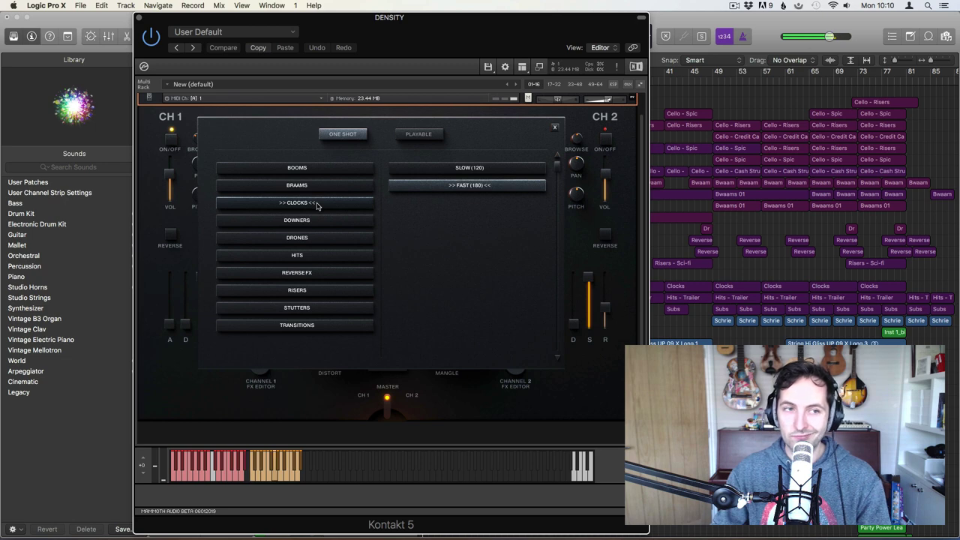
Audition the Downers 1 and Downers 2 presets from the one-shot Downers category in channel 1.
{"action": "left_click", "coordinate": [318, 221]}
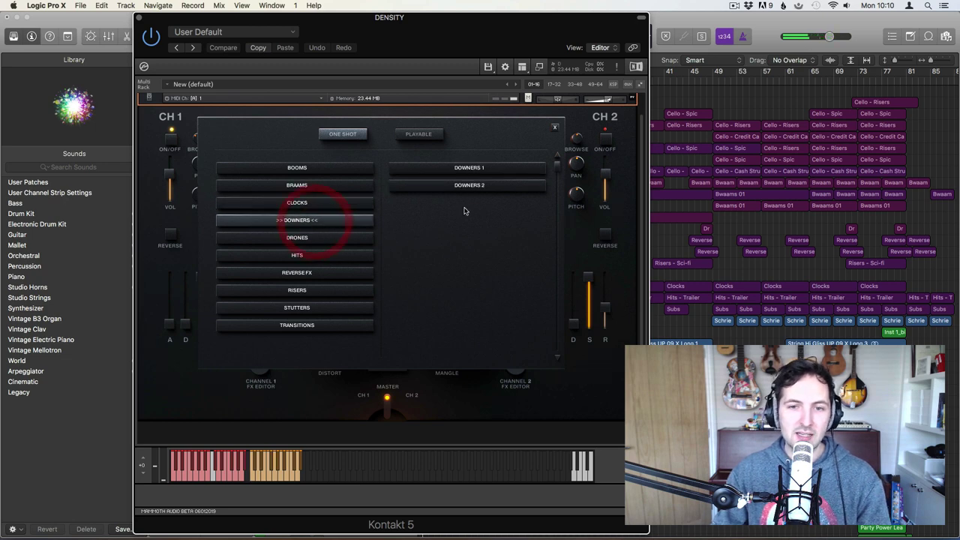
{"action": "left_click", "coordinate": [468, 169]}
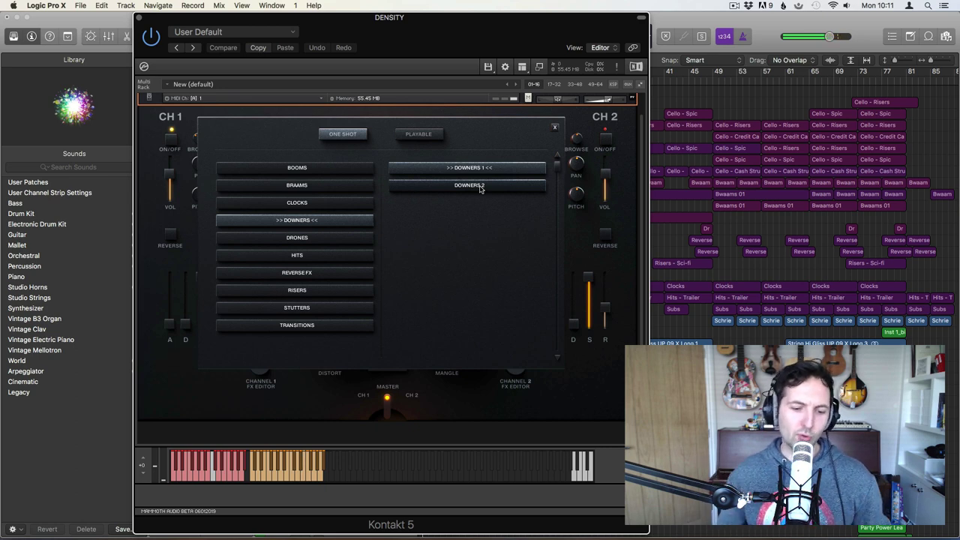
{"action": "left_click", "coordinate": [480, 189]}
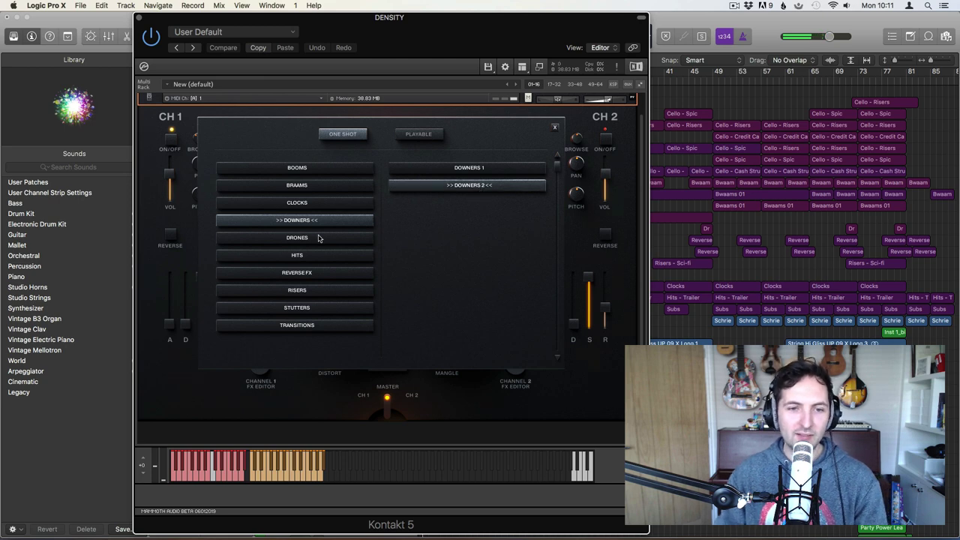
Audition Drones 1 from the Drones category with different red keys on the on-screen keyboard, followed by the Drones 2 preset.
{"action": "left_click", "coordinate": [307, 238]}
{"action": "left_click", "coordinate": [478, 169]}
{"action": "left_click", "coordinate": [478, 169]}
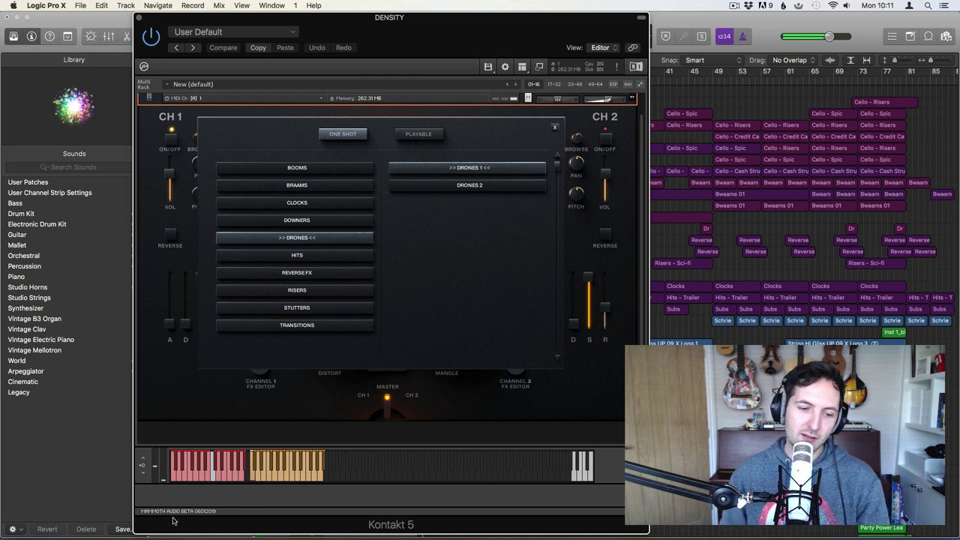
{"action": "left_click", "coordinate": [186, 469]}
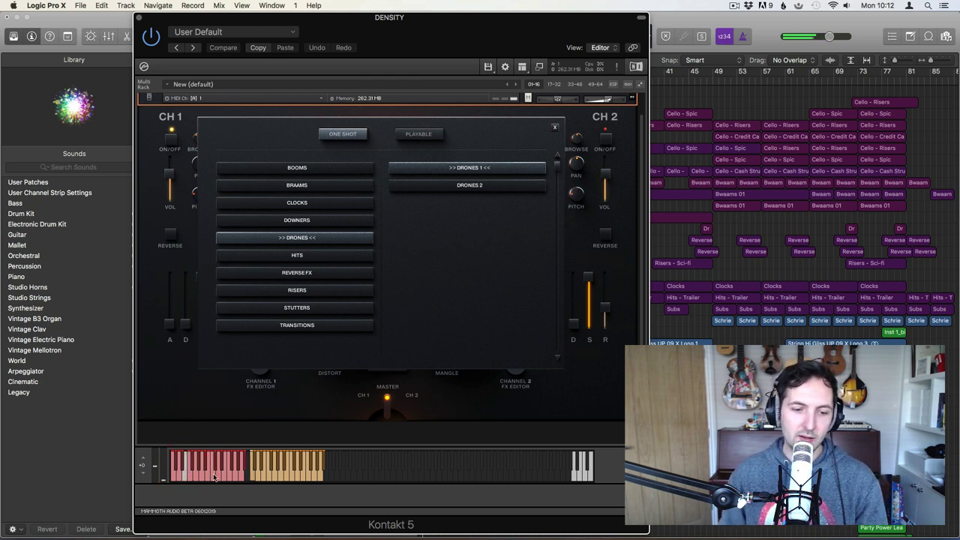
{"action": "left_click", "coordinate": [214, 477]}
{"action": "left_click", "coordinate": [232, 478]}
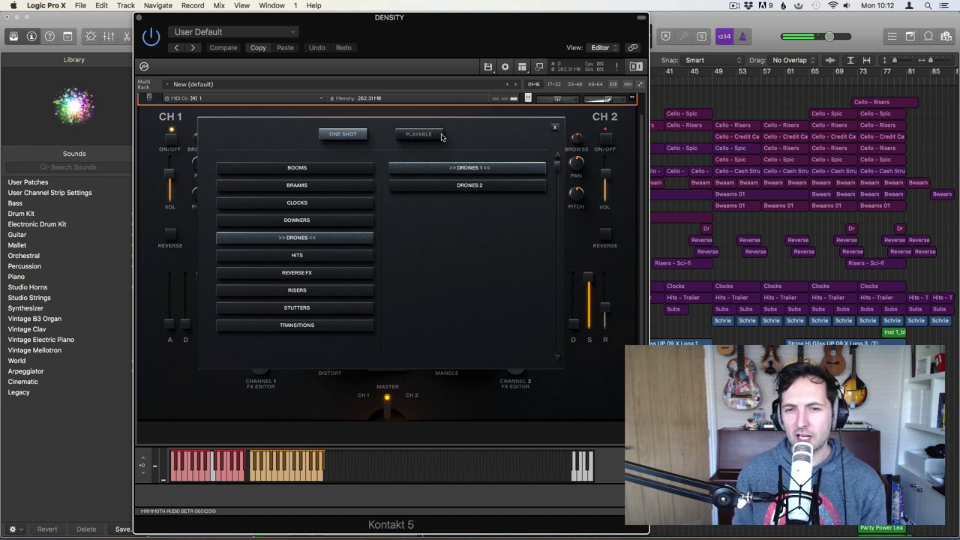
{"action": "left_click", "coordinate": [452, 189]}
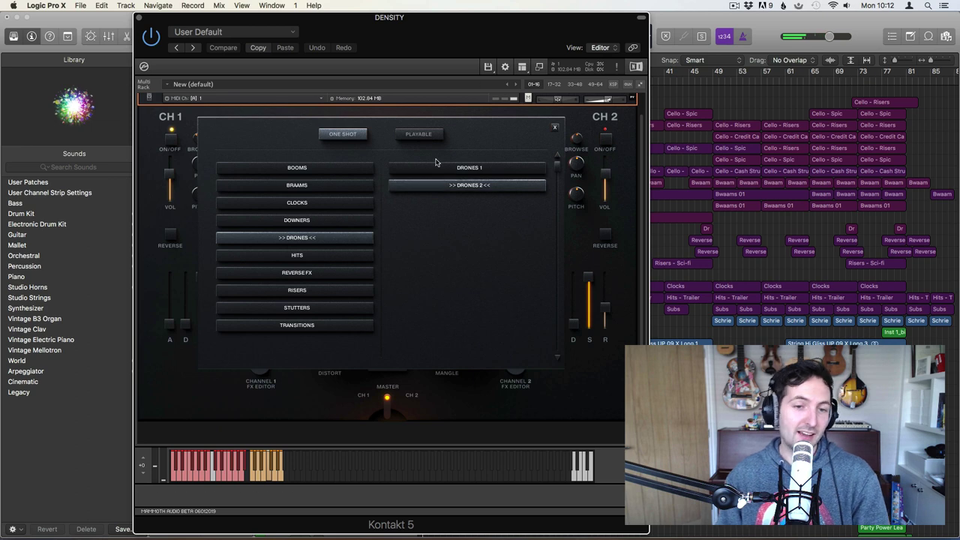
Audition the Experimental, Horror, Organic 2 and Organic Attack presets from the one-shot Hits category in channel 1.
{"action": "left_click", "coordinate": [313, 257]}
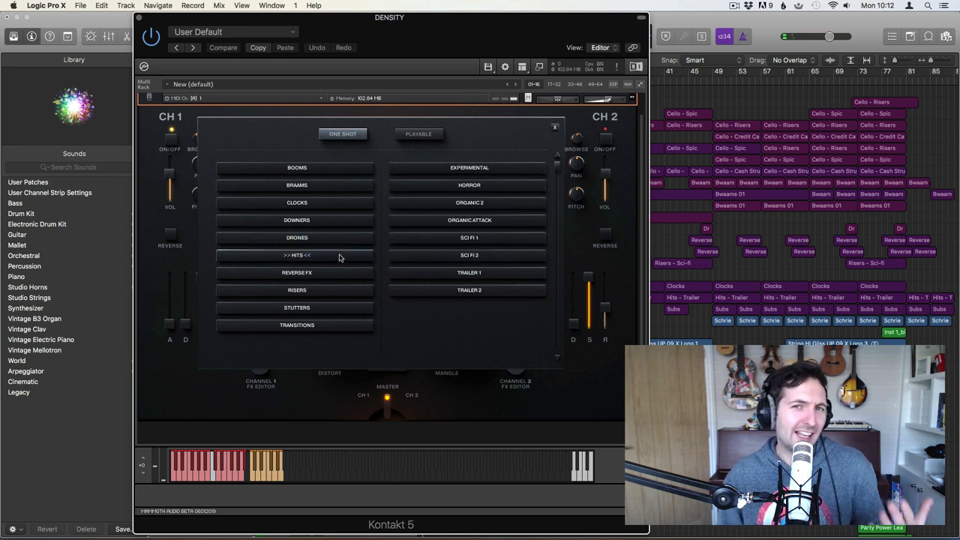
{"action": "left_click", "coordinate": [460, 170]}
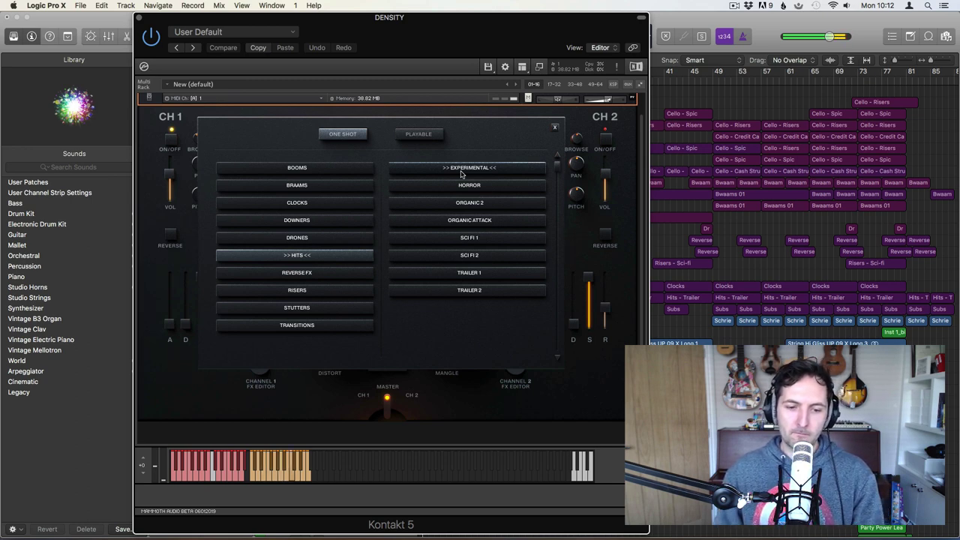
{"action": "left_click", "coordinate": [465, 186]}
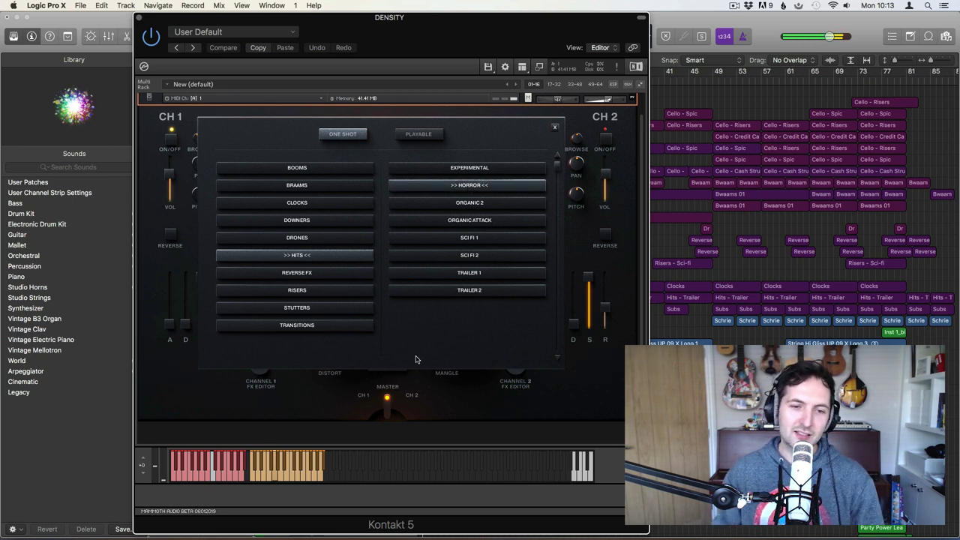
{"action": "left_click", "coordinate": [475, 204]}
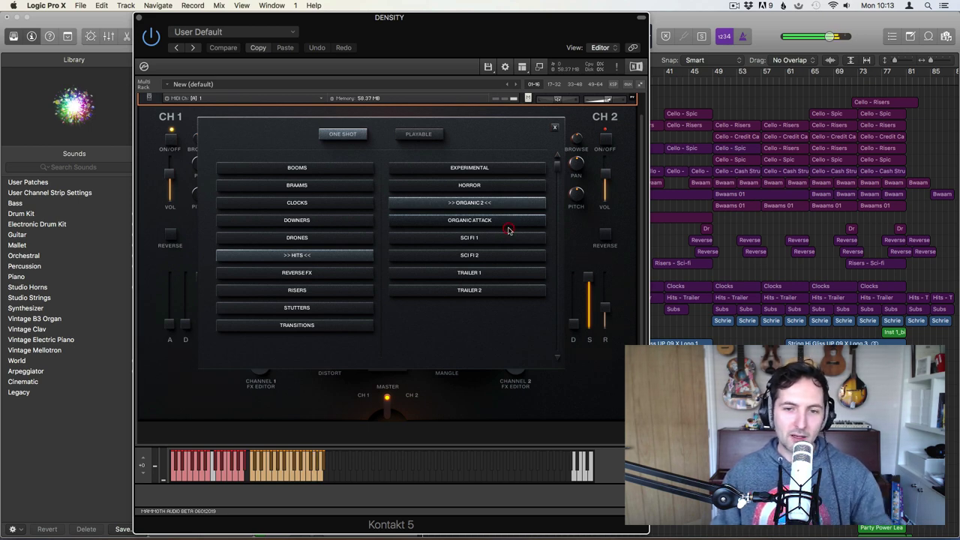
{"action": "left_click", "coordinate": [507, 226]}
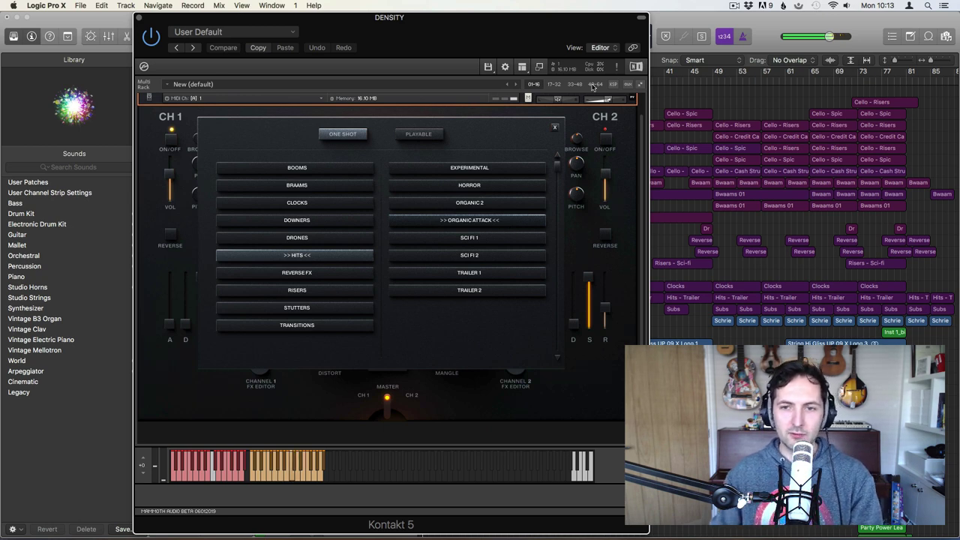
Reopen the channel 1 sound browser and audition the Sci Fi 1, Sci Fi 2, Trailer 1 and Trailer 2 presets from the Hits category.
{"action": "left_click", "coordinate": [555, 127]}
{"action": "left_click", "coordinate": [214, 118]}
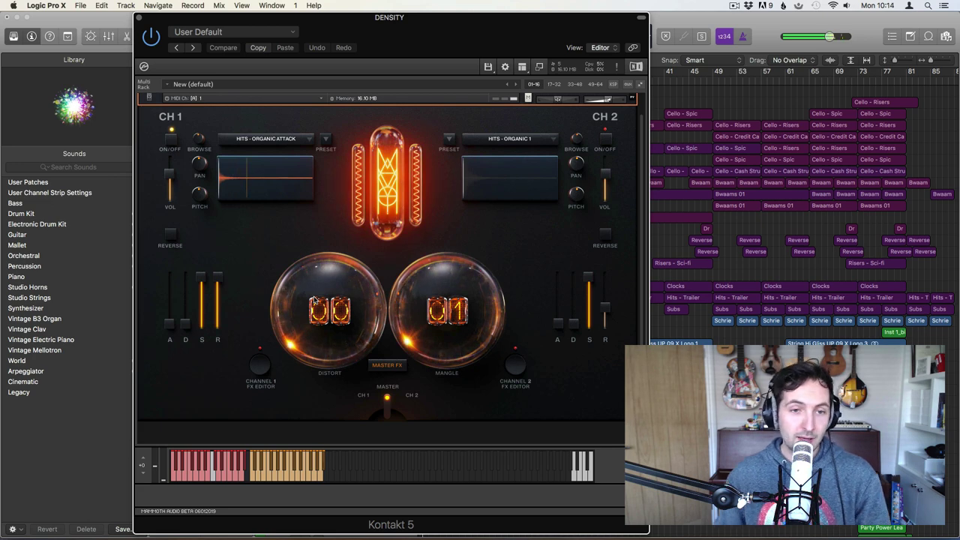
{"action": "left_click", "coordinate": [291, 139]}
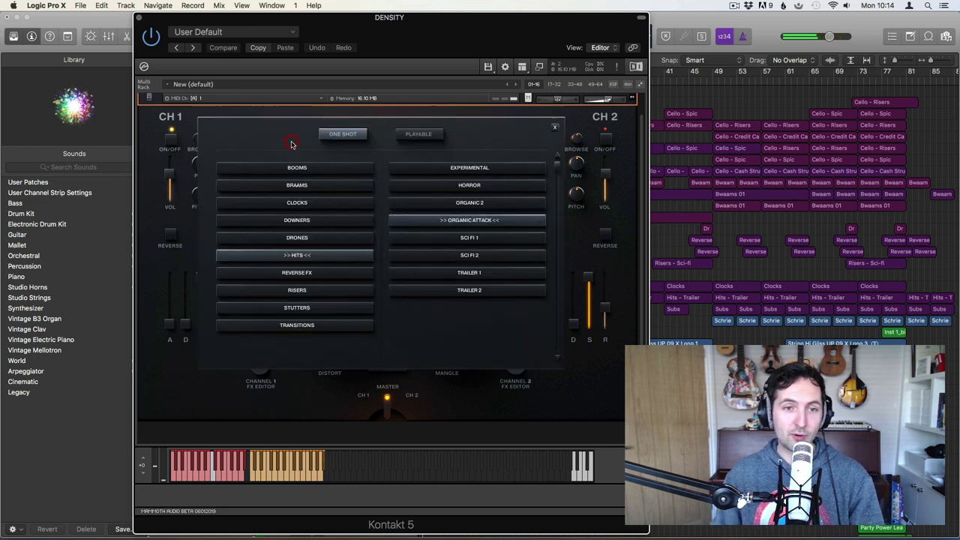
{"action": "left_click", "coordinate": [467, 238]}
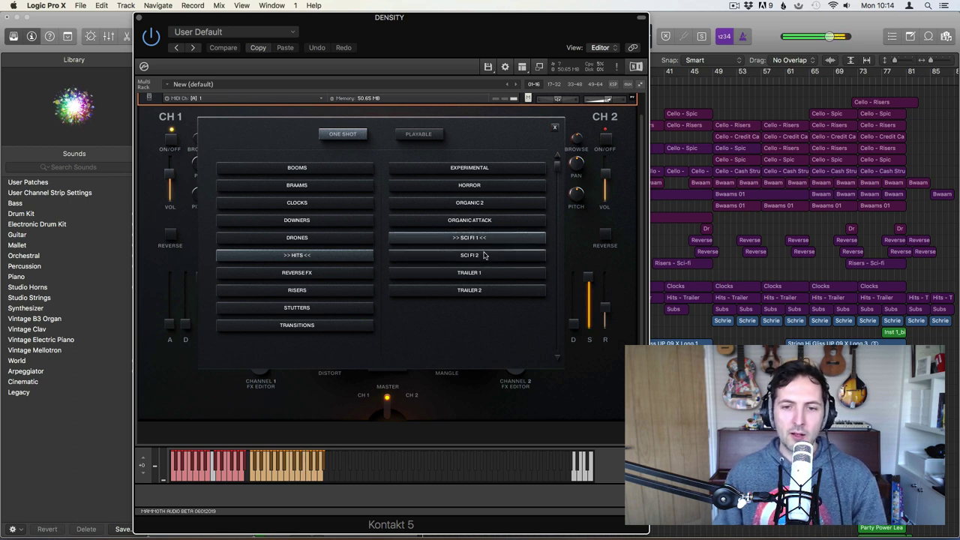
{"action": "left_click", "coordinate": [483, 255]}
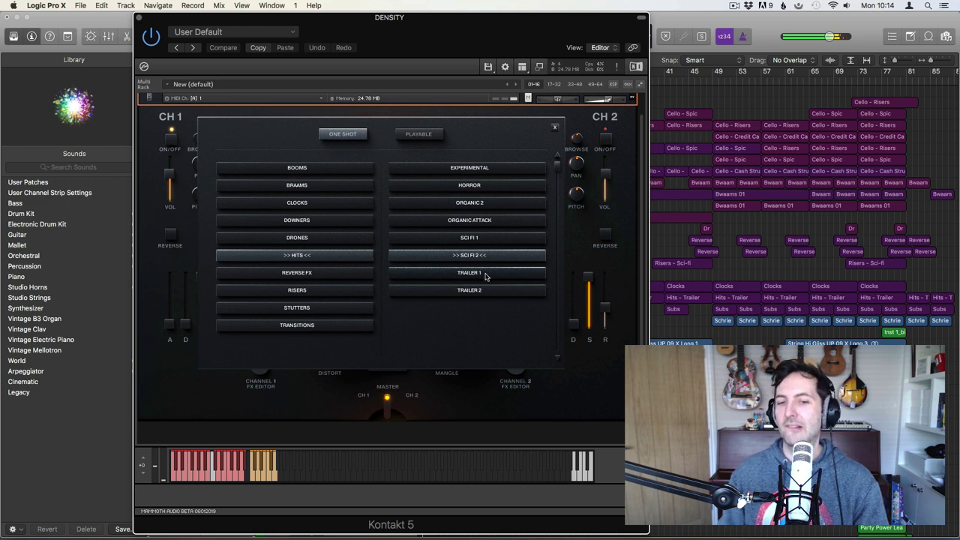
{"action": "left_click", "coordinate": [484, 276]}
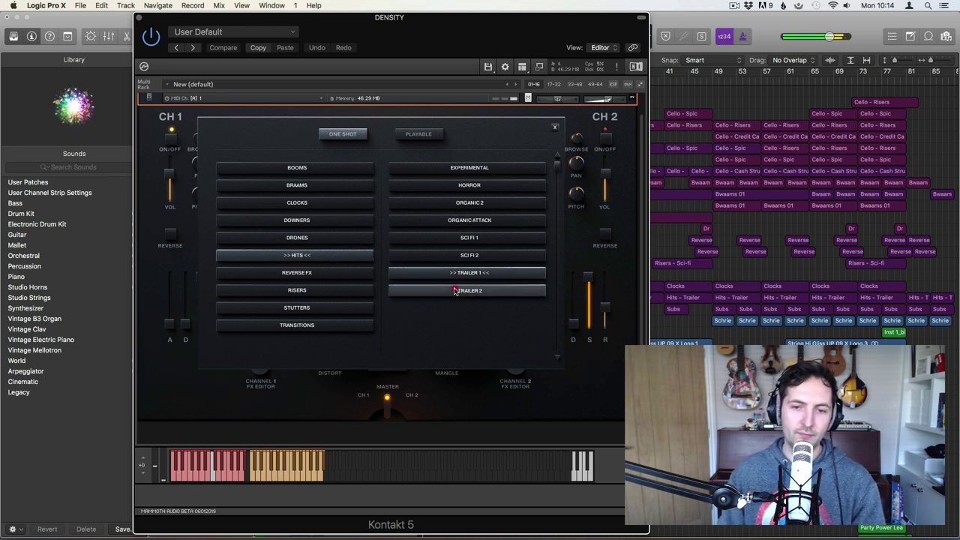
{"action": "left_click", "coordinate": [454, 291]}
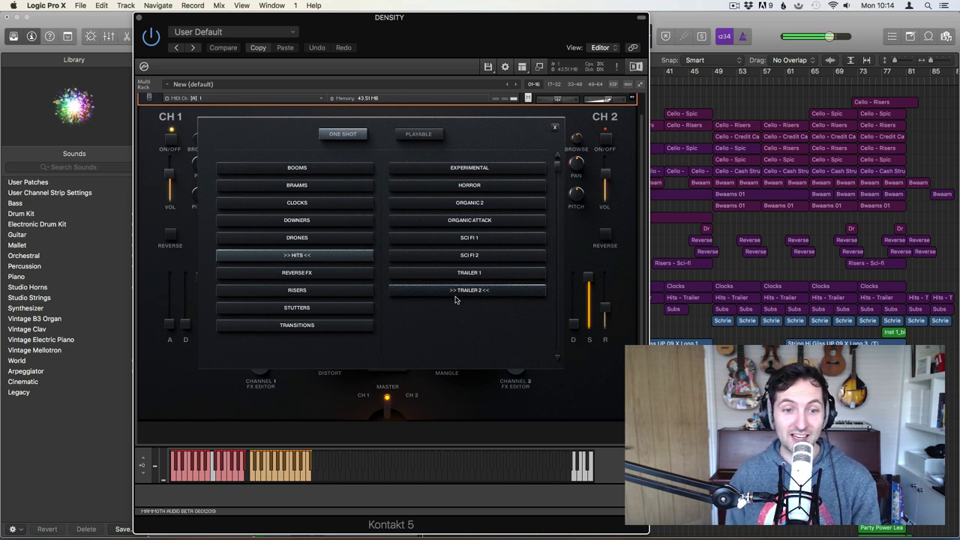
Look at the Reverse FX category, close the sound browser and try channel 1's reverse playback on the Trailer 2 hits.
{"action": "left_click", "coordinate": [308, 273]}
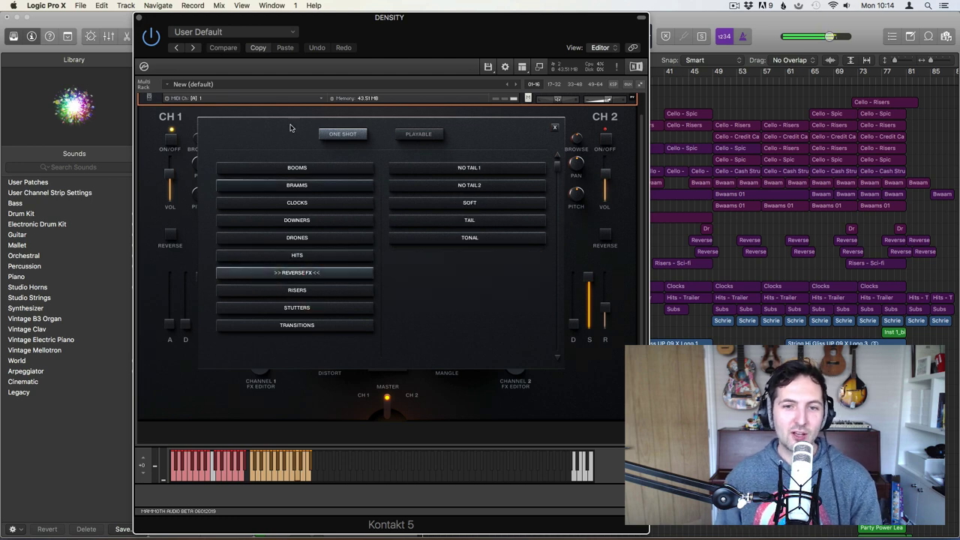
{"action": "left_click", "coordinate": [555, 127]}
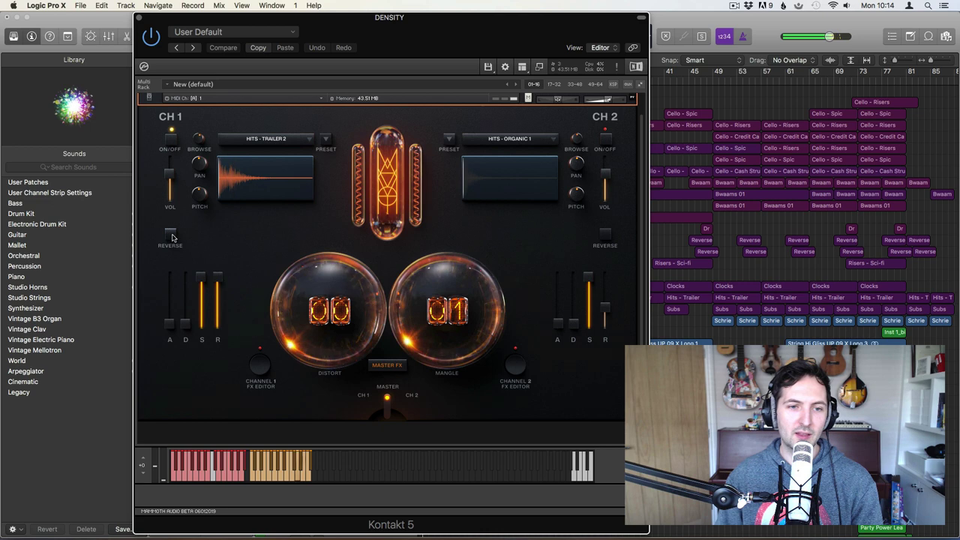
{"action": "left_click", "coordinate": [171, 235]}
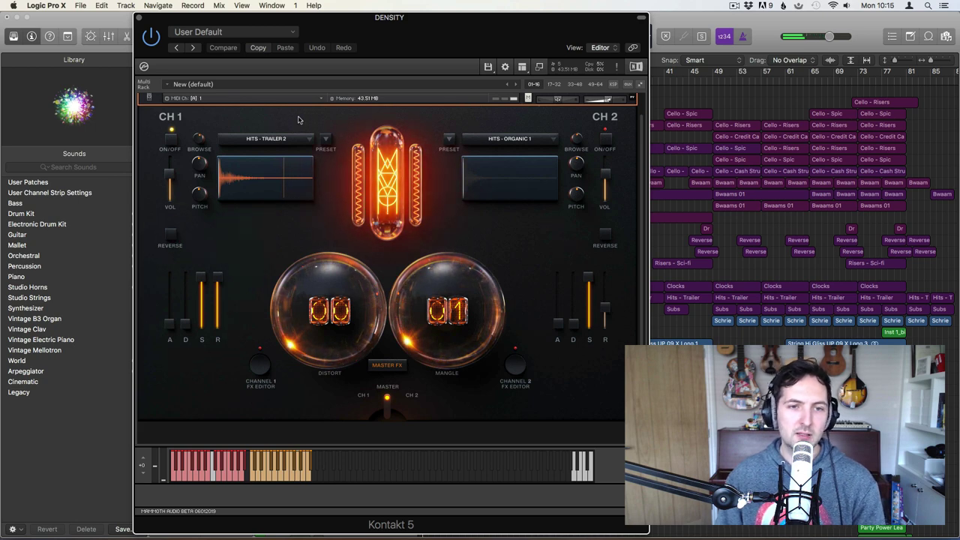
Load the No Tail 1 preset from the one-shot Reverse FX category into channel 1 and close the sound browser.
{"action": "left_click", "coordinate": [293, 138]}
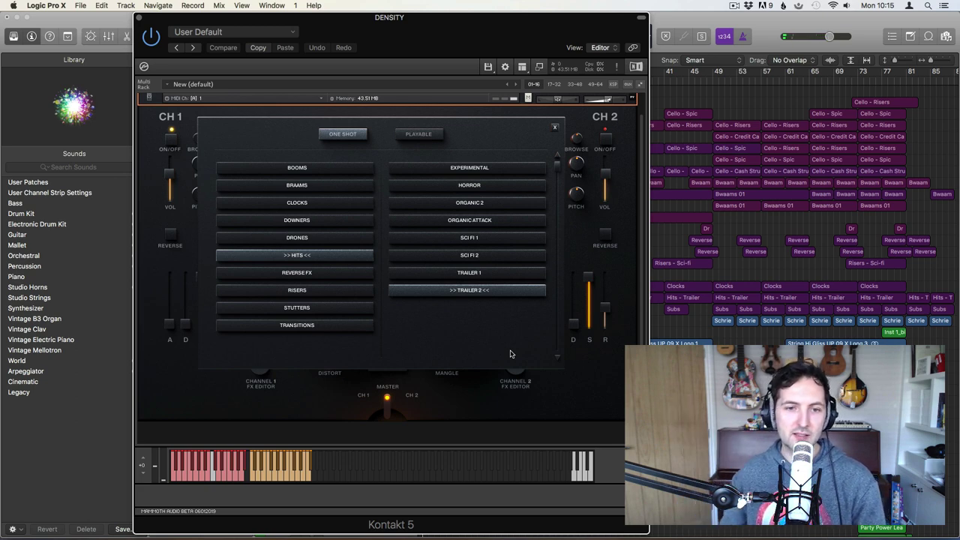
{"action": "left_click", "coordinate": [310, 274]}
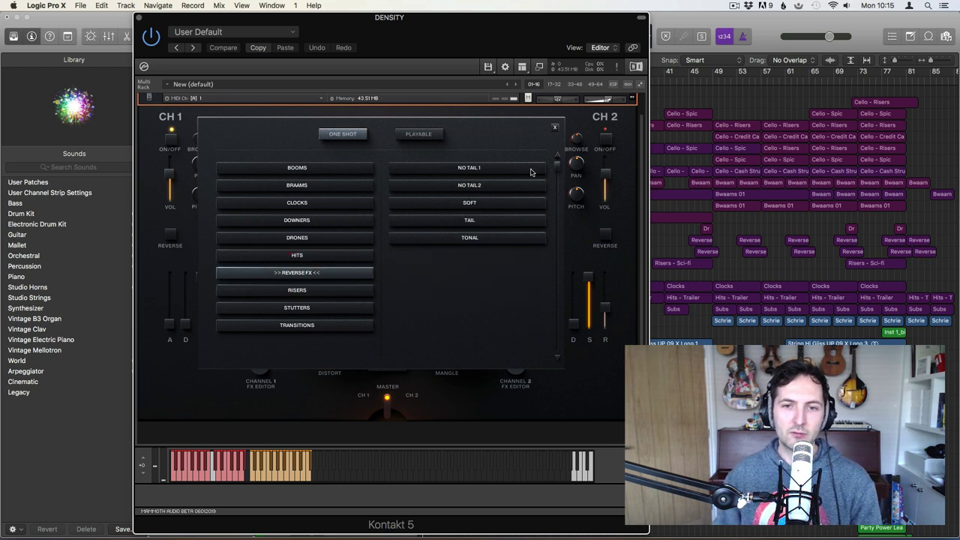
{"action": "left_click", "coordinate": [297, 257]}
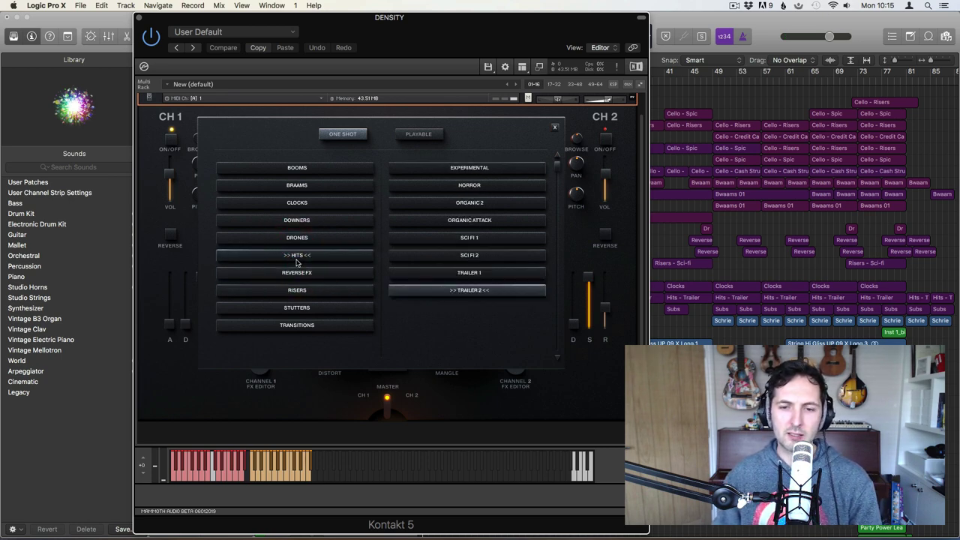
{"action": "left_click", "coordinate": [304, 274]}
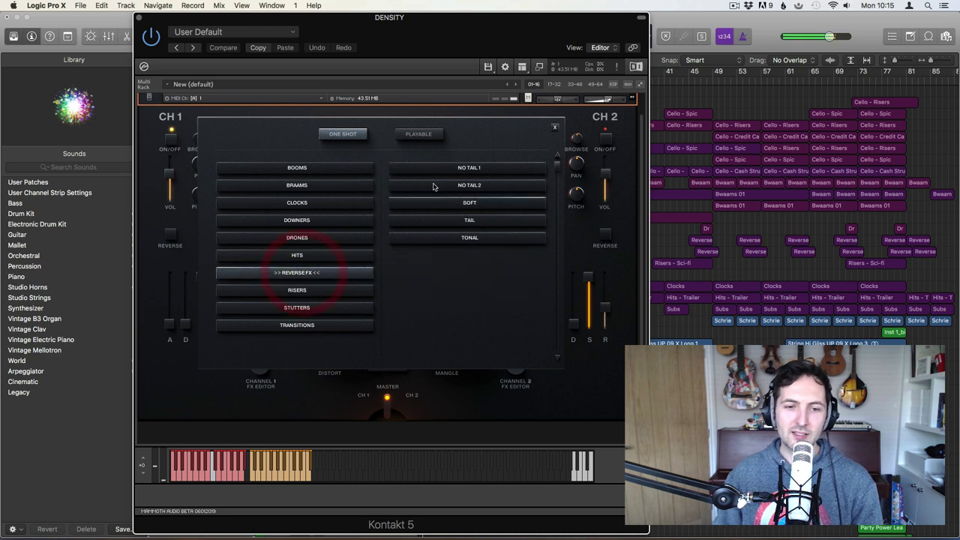
{"action": "left_click", "coordinate": [458, 168]}
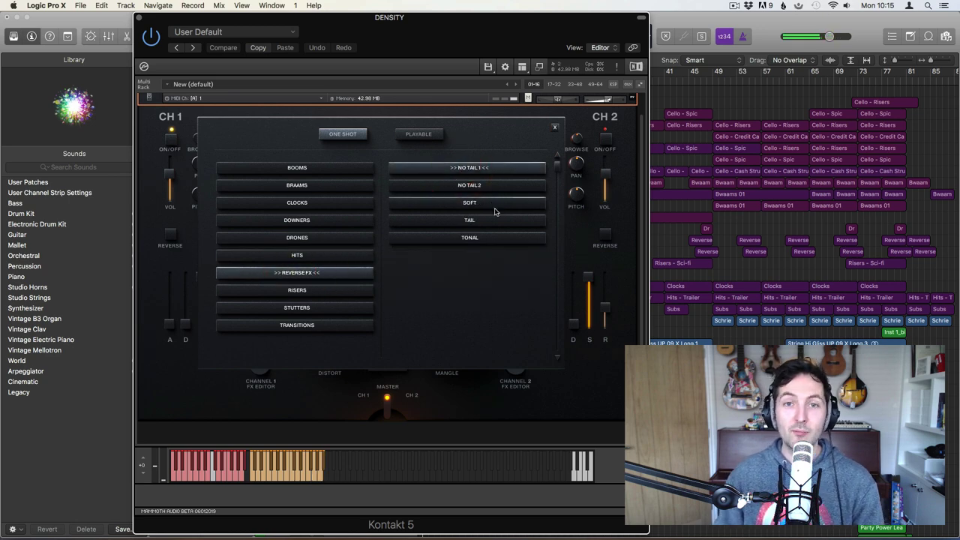
{"action": "left_click", "coordinate": [555, 127]}
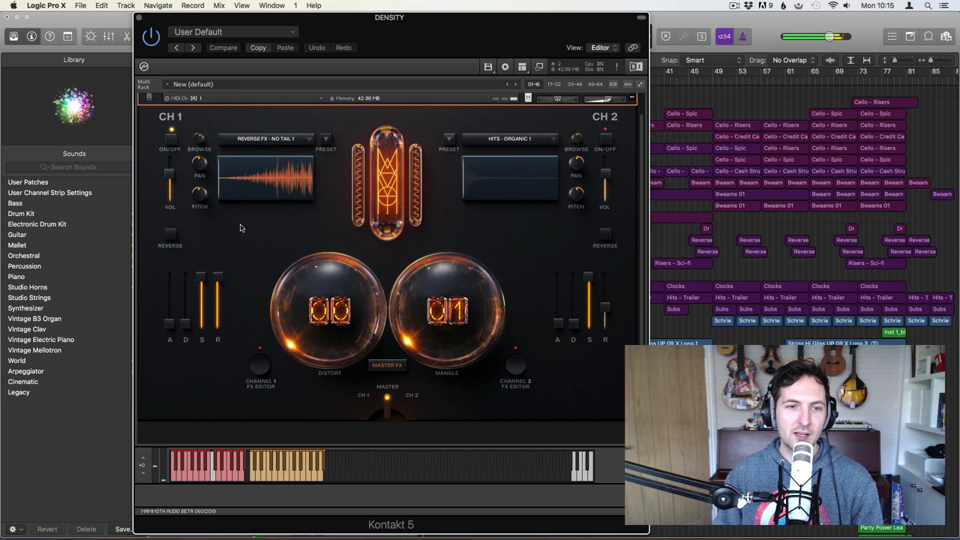
Toggle channel 1's reverse playback on and off to compare the No Tail 1 sounds in both directions.
{"action": "left_click", "coordinate": [170, 234]}
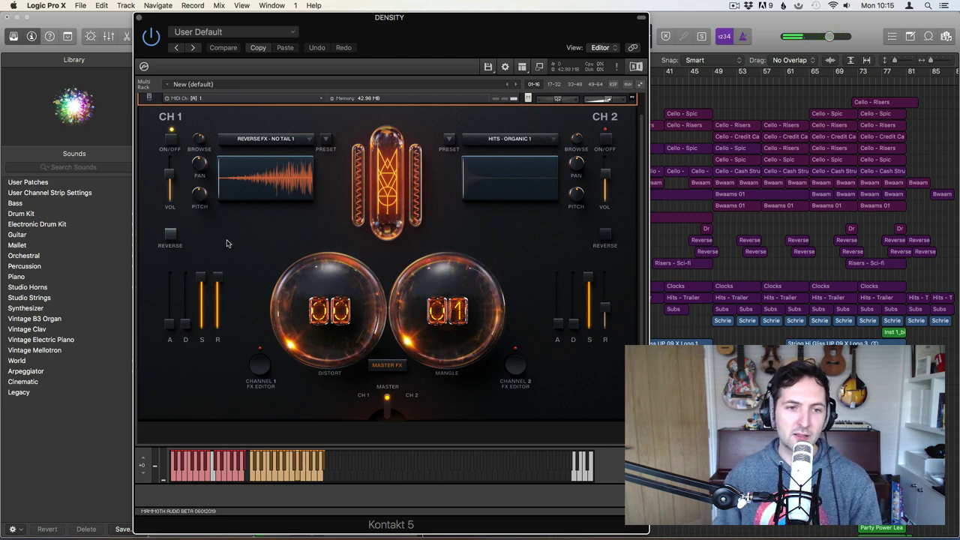
{"action": "left_click", "coordinate": [167, 234]}
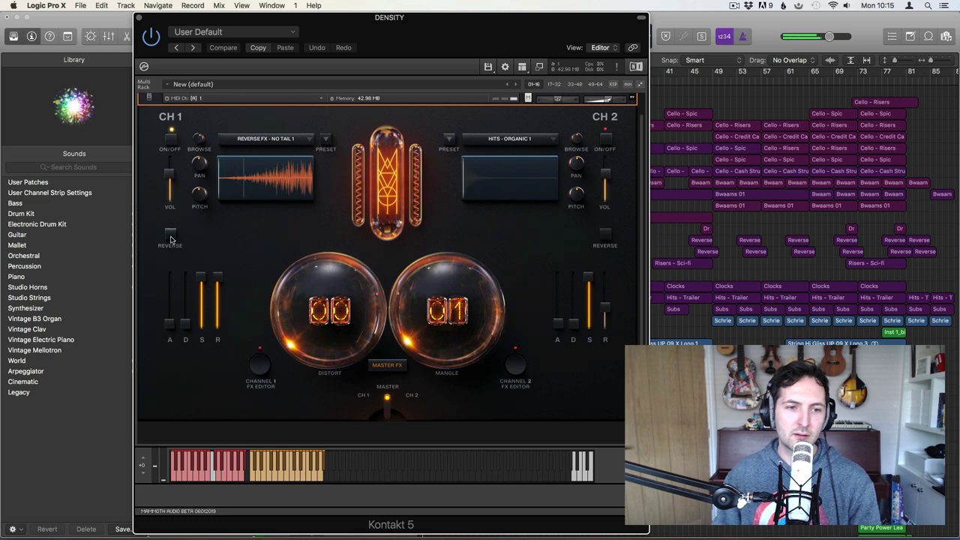
{"action": "left_click", "coordinate": [171, 238]}
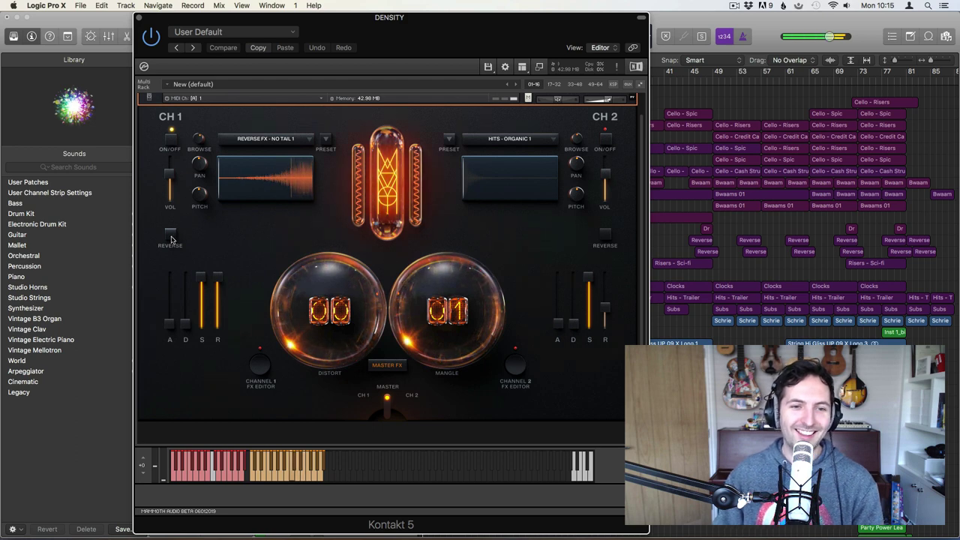
{"action": "left_click", "coordinate": [171, 235]}
Audition the No Tail 2, Soft, Tail and Tonal presets from the Reverse FX category in channel 1.
{"action": "left_click", "coordinate": [291, 139]}
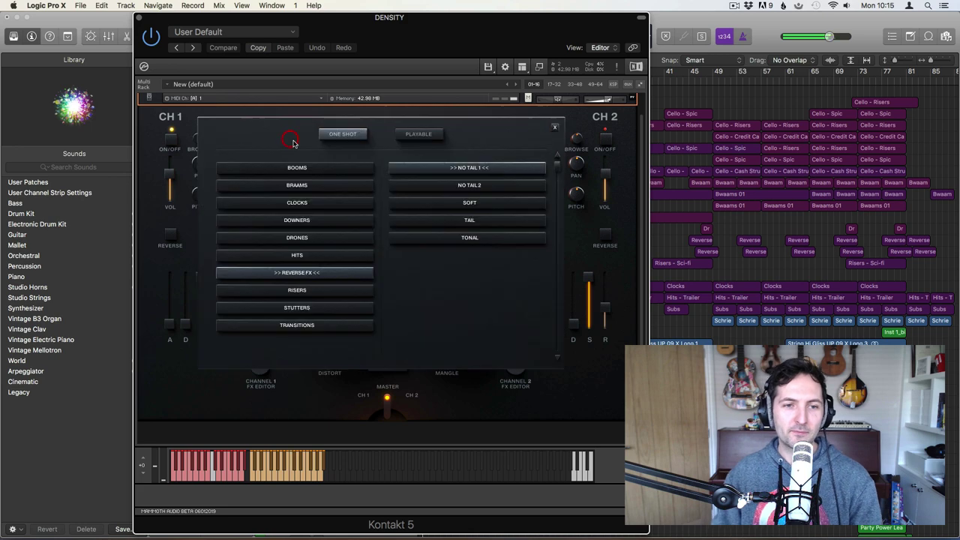
{"action": "left_click", "coordinate": [448, 186]}
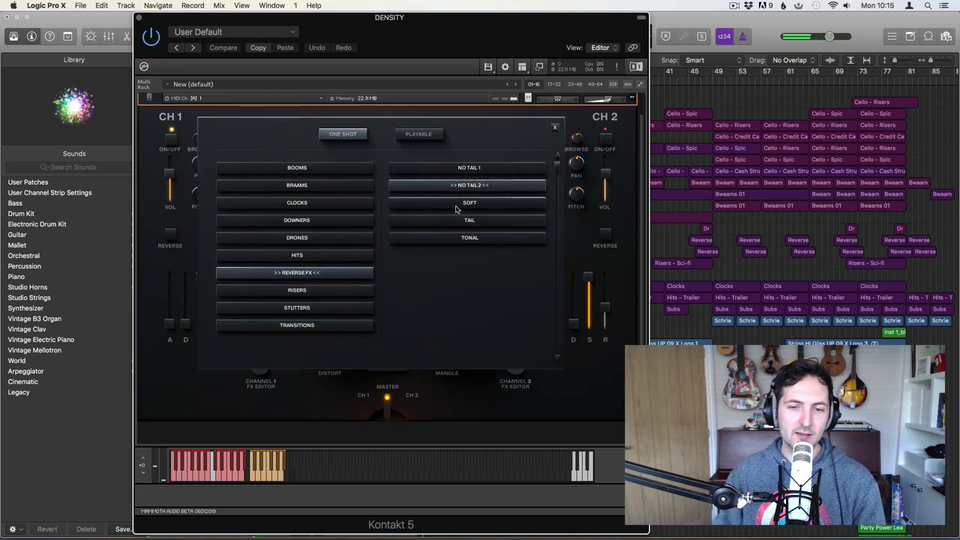
{"action": "left_click", "coordinate": [458, 204]}
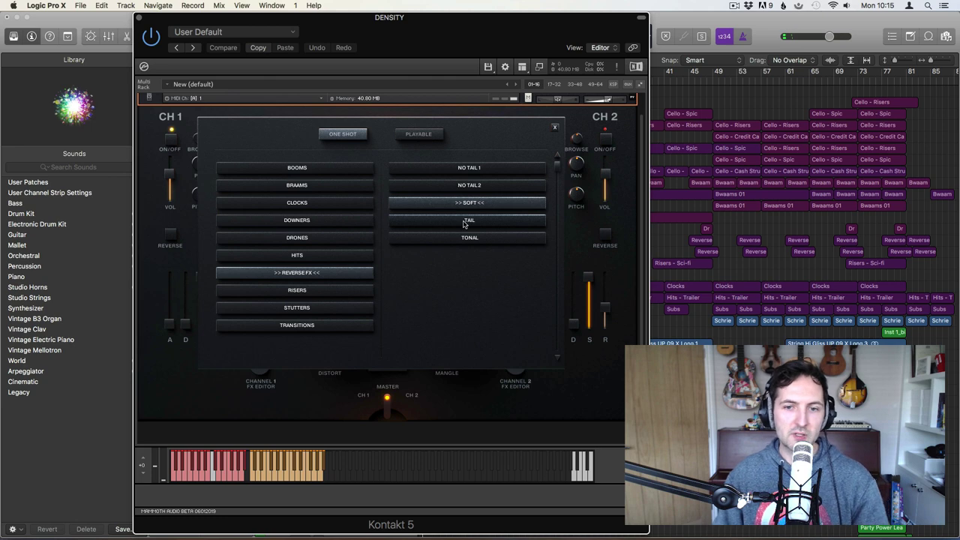
{"action": "left_click", "coordinate": [465, 221]}
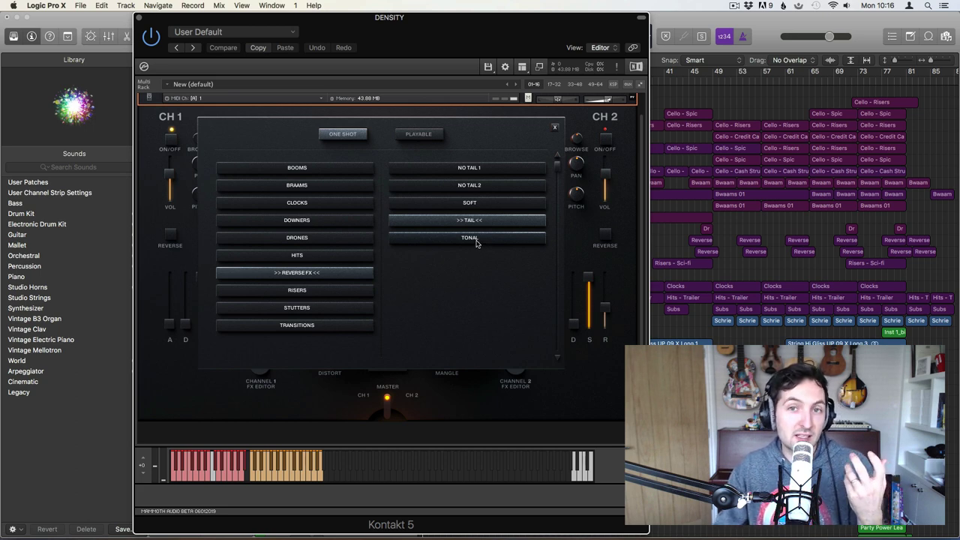
{"action": "left_click", "coordinate": [459, 240]}
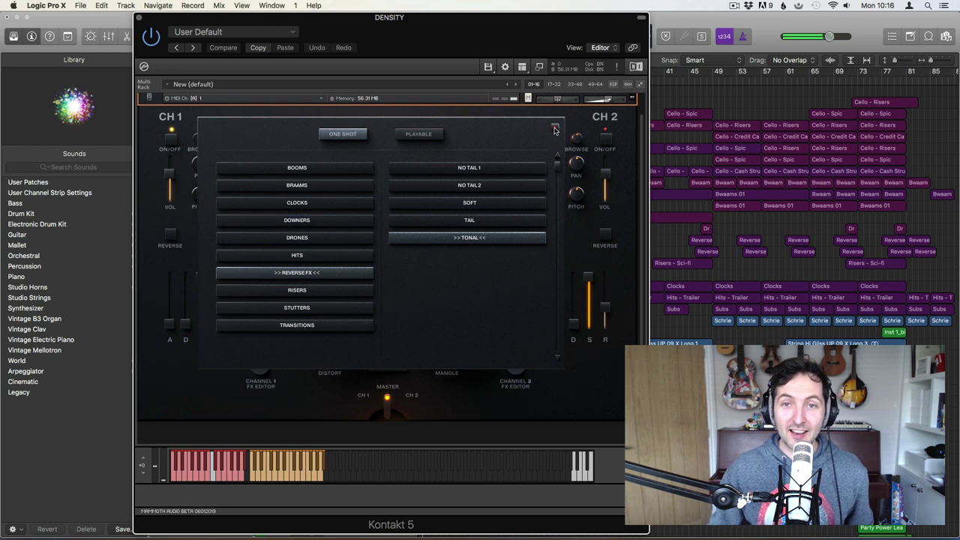
Load the Sci Fi 1 preset from the Risers category into channel 1 and lower the channel's release to minimum.
{"action": "left_click", "coordinate": [319, 289]}
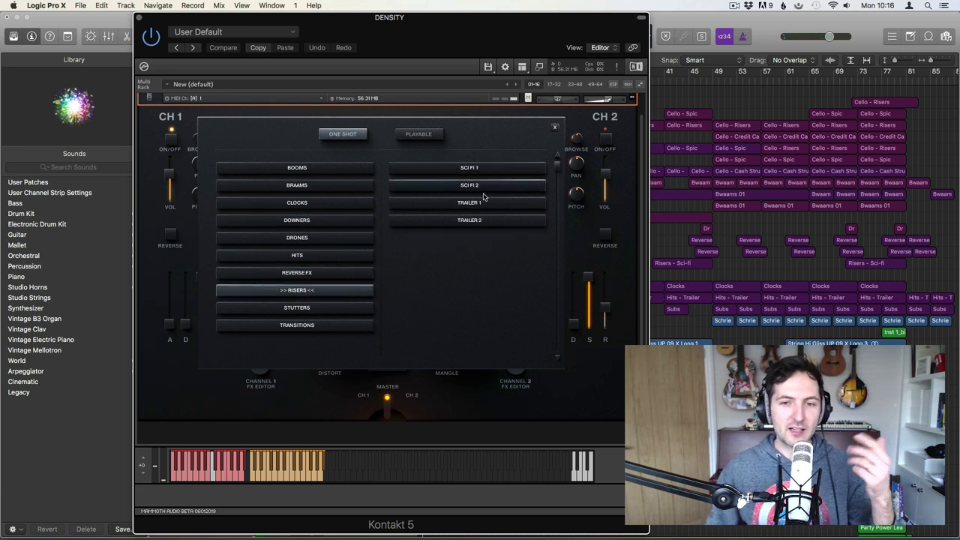
{"action": "left_click", "coordinate": [472, 171]}
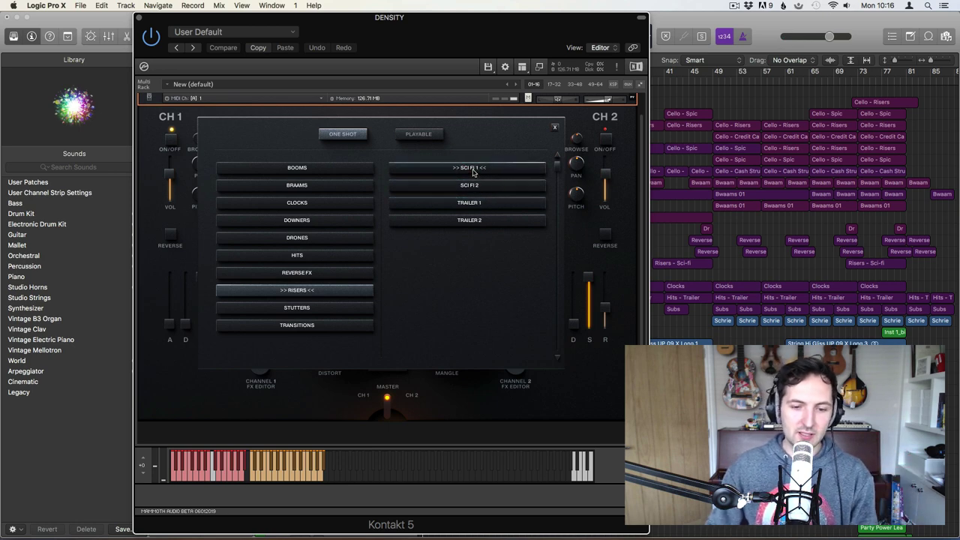
{"action": "left_click", "coordinate": [556, 129]}
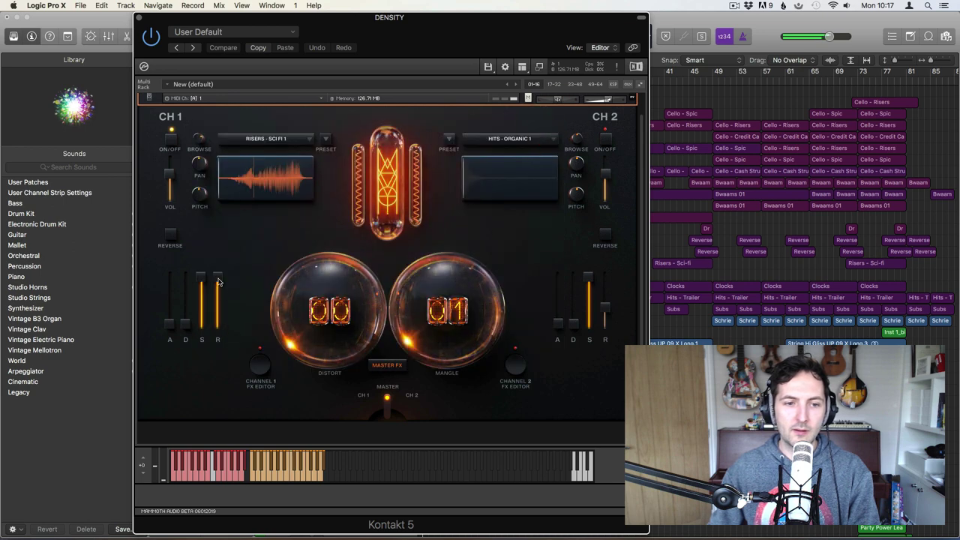
{"action": "left_click_drag", "start_coordinate": [218, 278], "coordinate": [232, 363]}
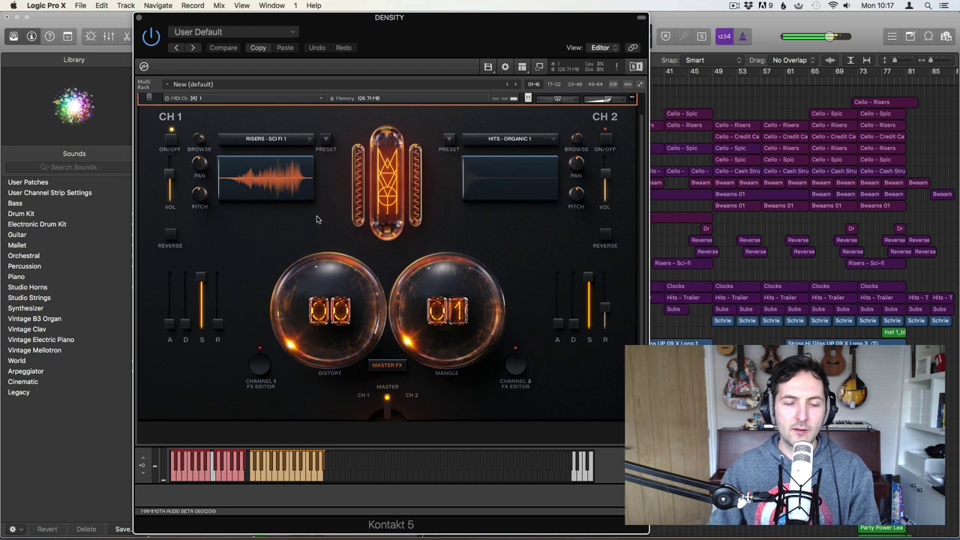
Audition the Sci Fi 2 preset from the Risers category in channel 1 with the sound browser closed.
{"action": "left_click", "coordinate": [306, 141]}
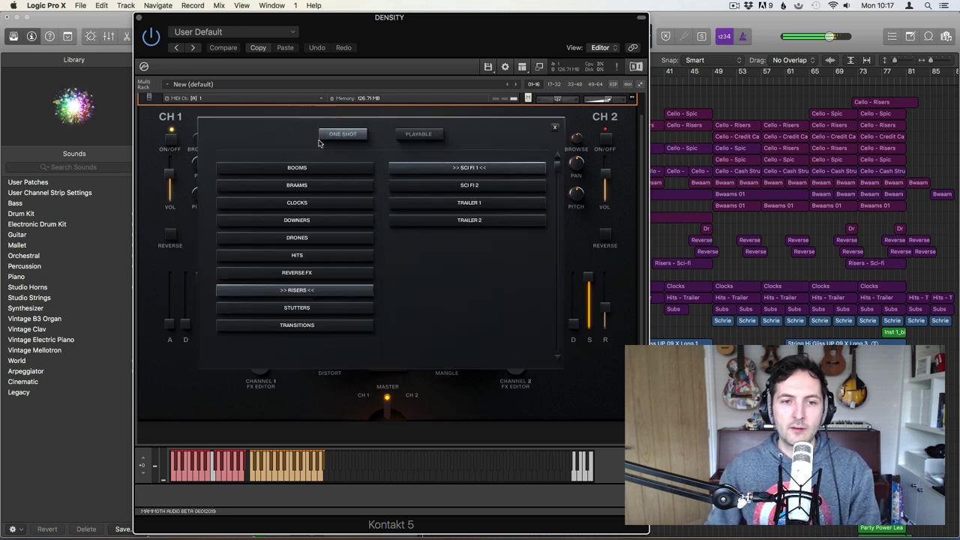
{"action": "left_click", "coordinate": [461, 185]}
{"action": "left_click", "coordinate": [554, 127]}
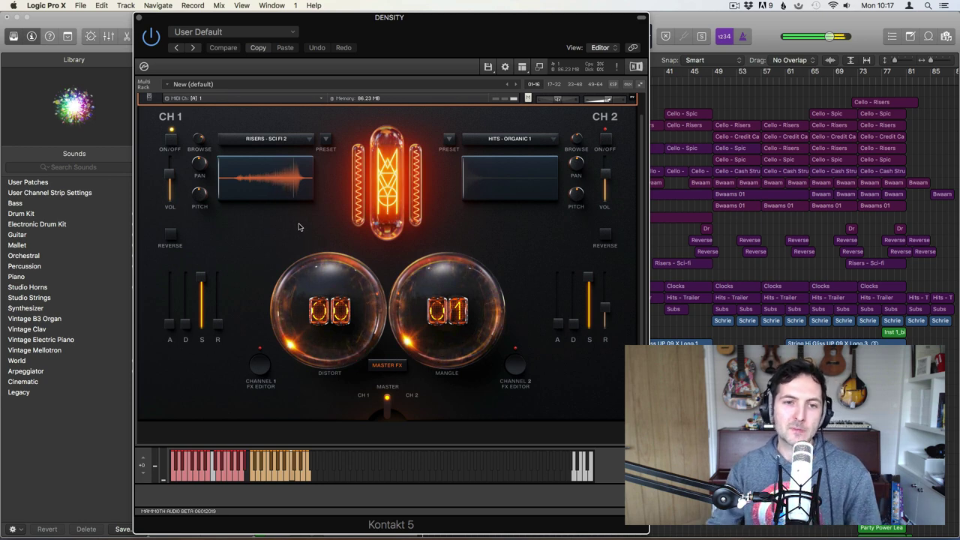
Reopen the channel 1 sound browser and audition the Stutters 1 preset from the Stutters category.
{"action": "left_click", "coordinate": [304, 138]}
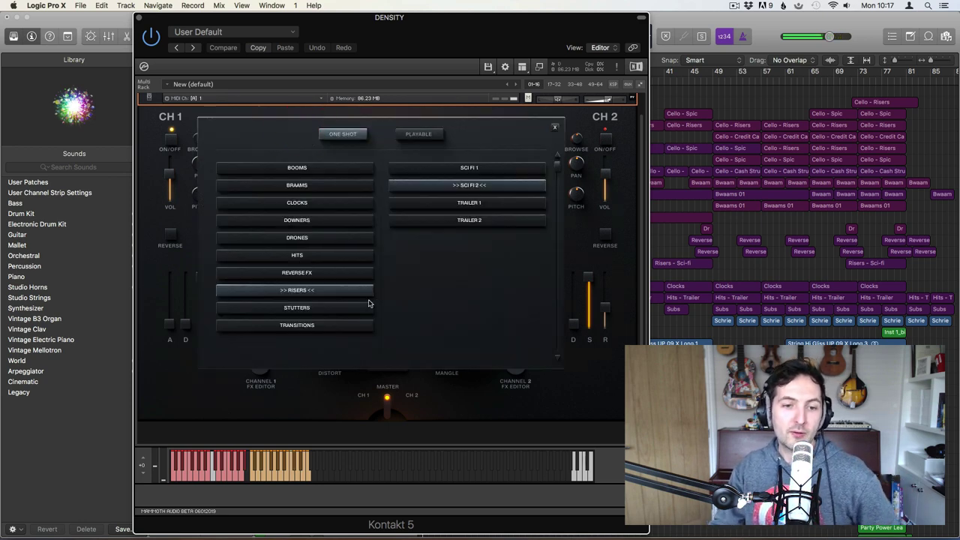
{"action": "left_click", "coordinate": [323, 306]}
{"action": "left_click", "coordinate": [469, 168]}
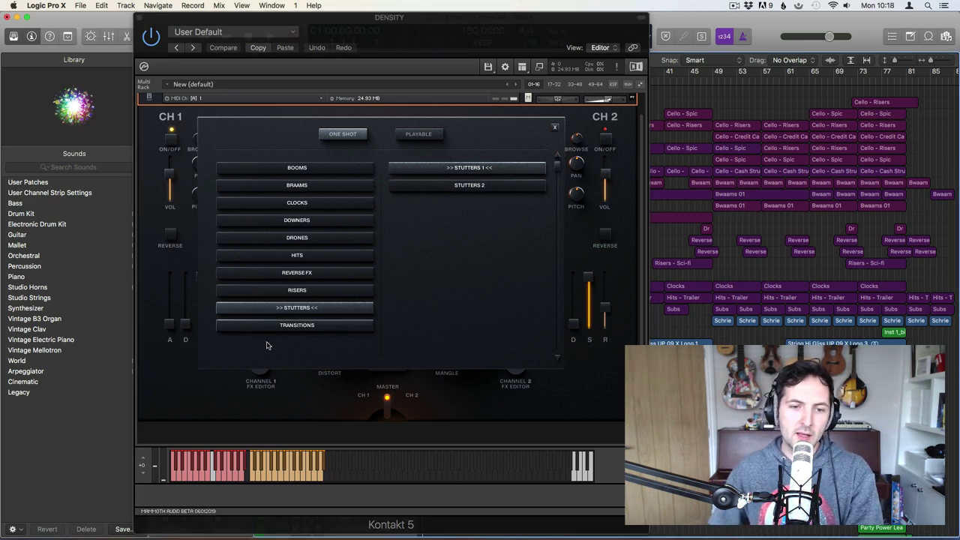
Audition the Hit Transitions 1, Hit Transitions 2 and Metal Transitions 2 presets from the one-shot Transitions category in channel 1.
{"action": "left_click", "coordinate": [295, 325]}
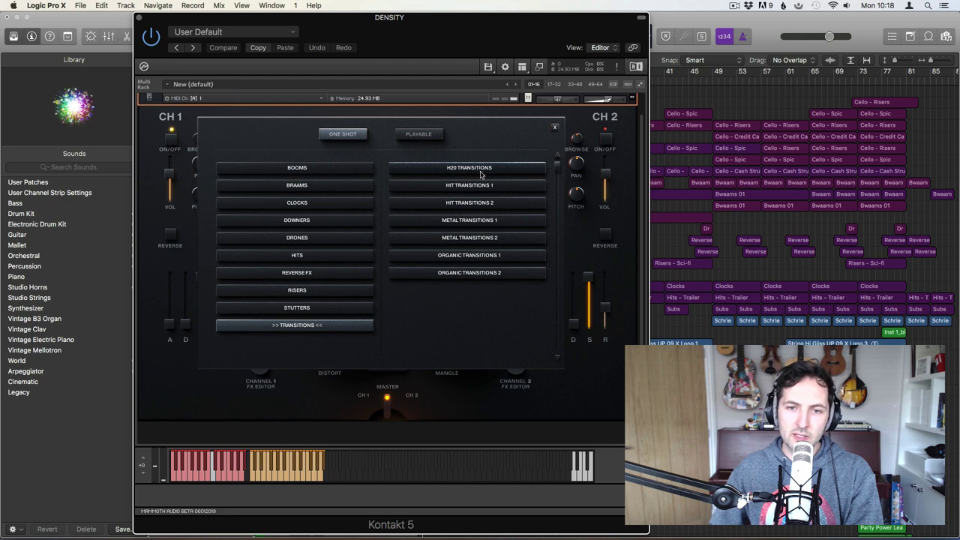
{"action": "left_click", "coordinate": [482, 188]}
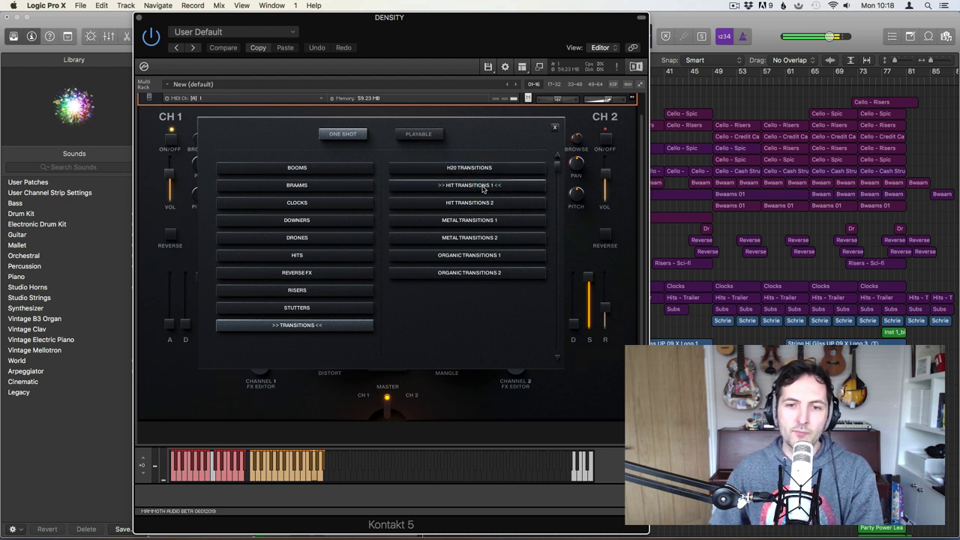
{"action": "left_click", "coordinate": [486, 205]}
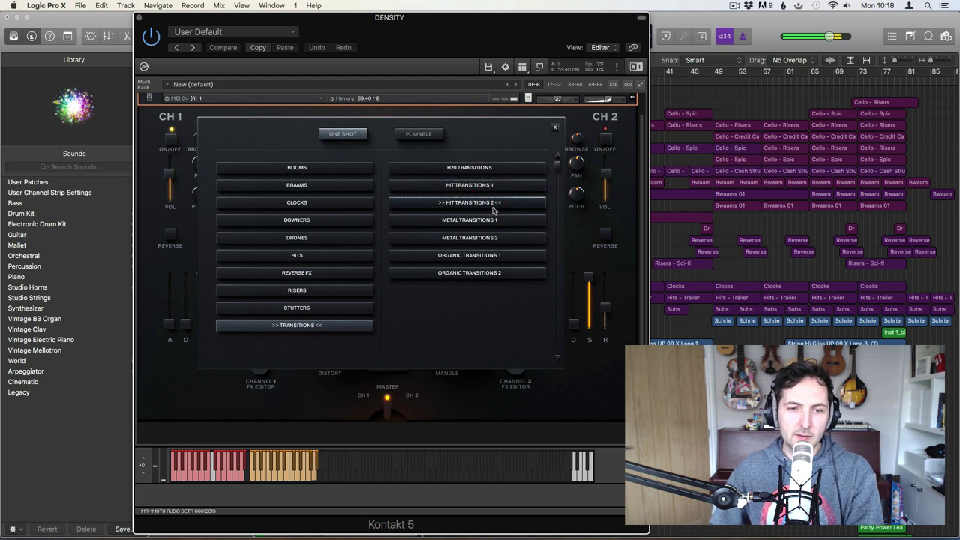
{"action": "left_click", "coordinate": [489, 237]}
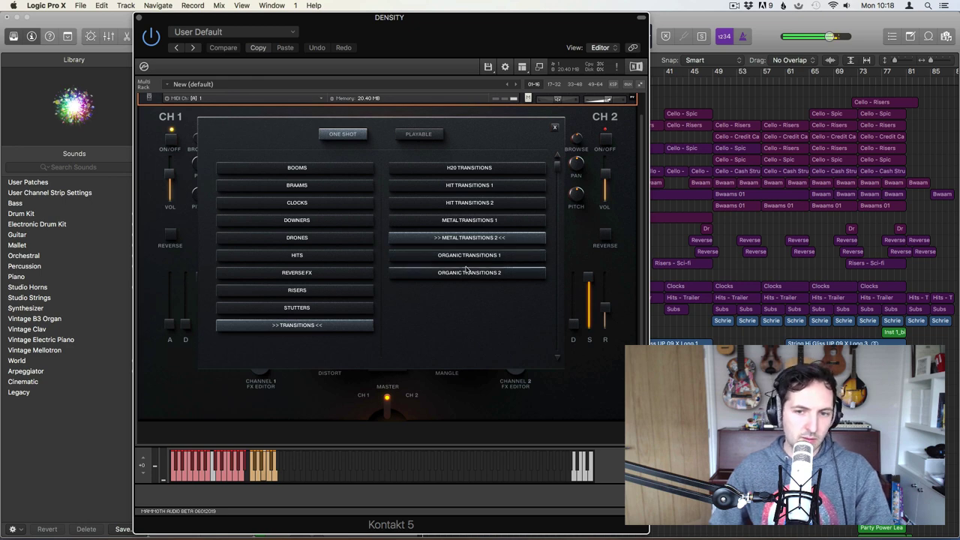
Audition the Organic Transitions 1 preset in channel 1 and close the sound browser.
{"action": "left_click", "coordinate": [468, 258]}
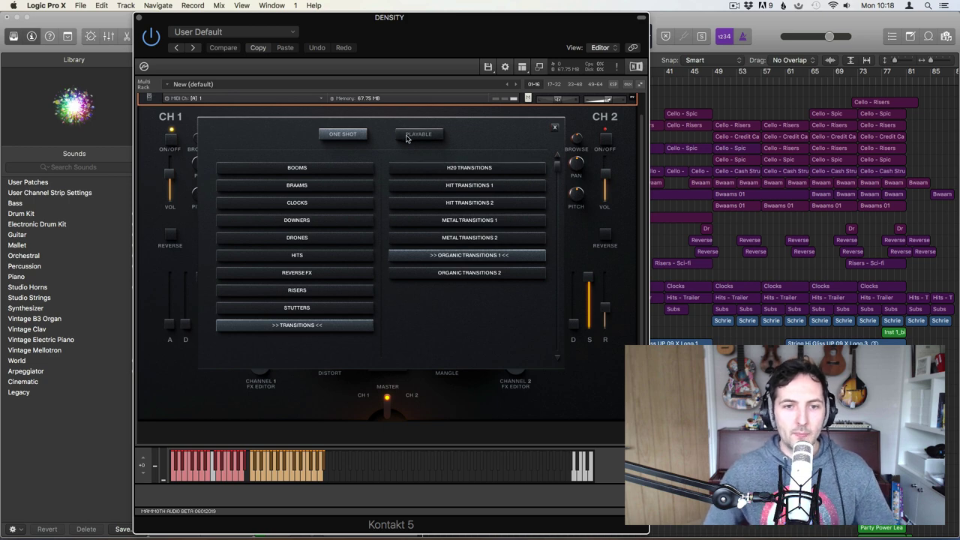
{"action": "left_click", "coordinate": [555, 134]}
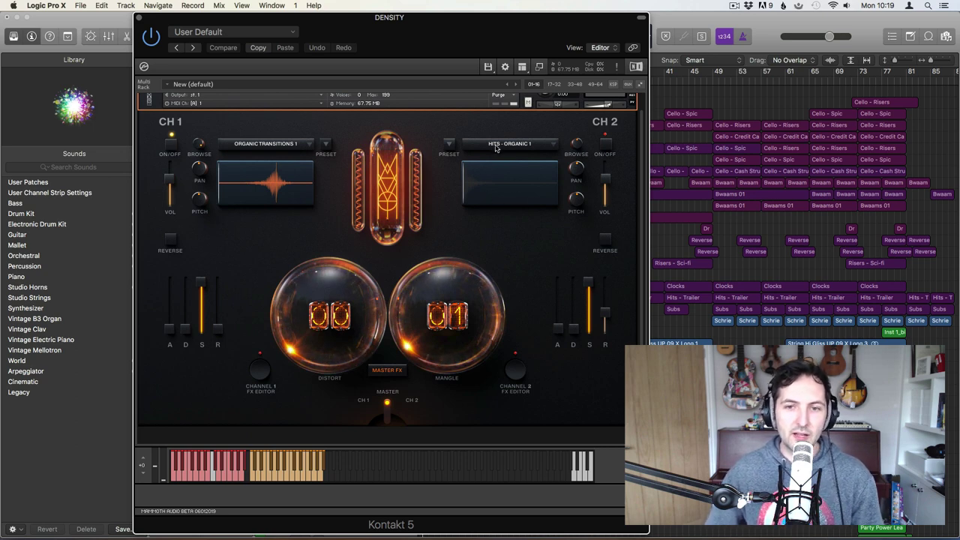
Switch on channel 2 and load the Benders 1 preset from the one-shot Braams category into channel 1.
{"action": "left_click", "coordinate": [604, 146]}
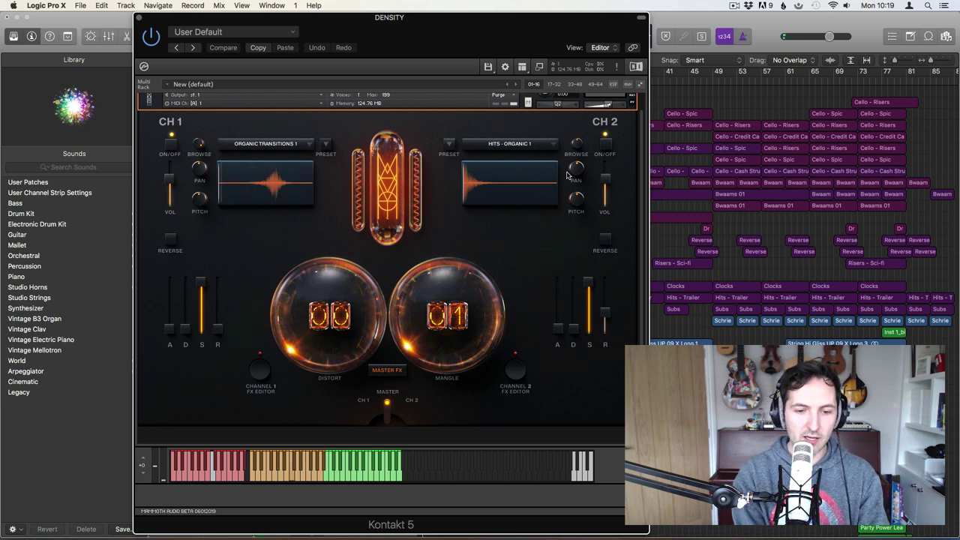
{"action": "left_click", "coordinate": [300, 143]}
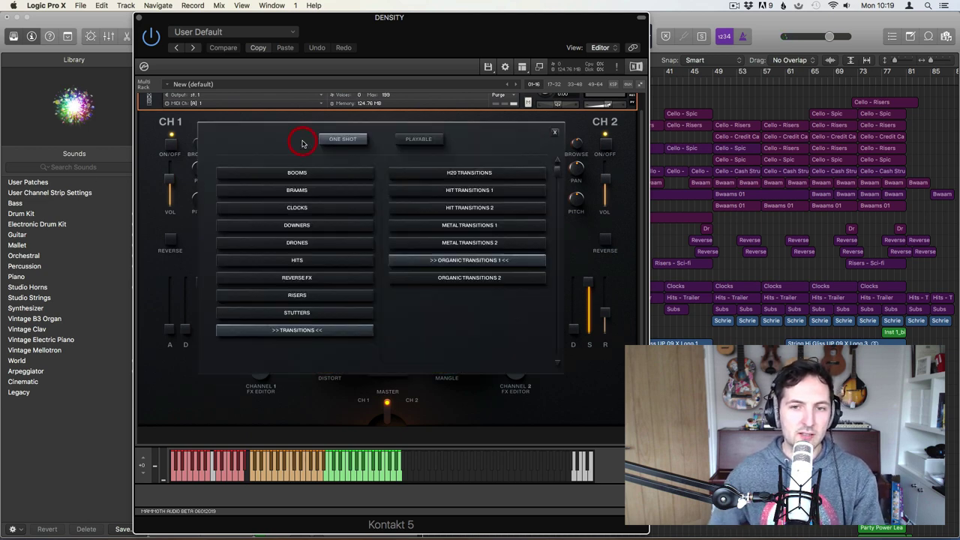
{"action": "left_click", "coordinate": [317, 192]}
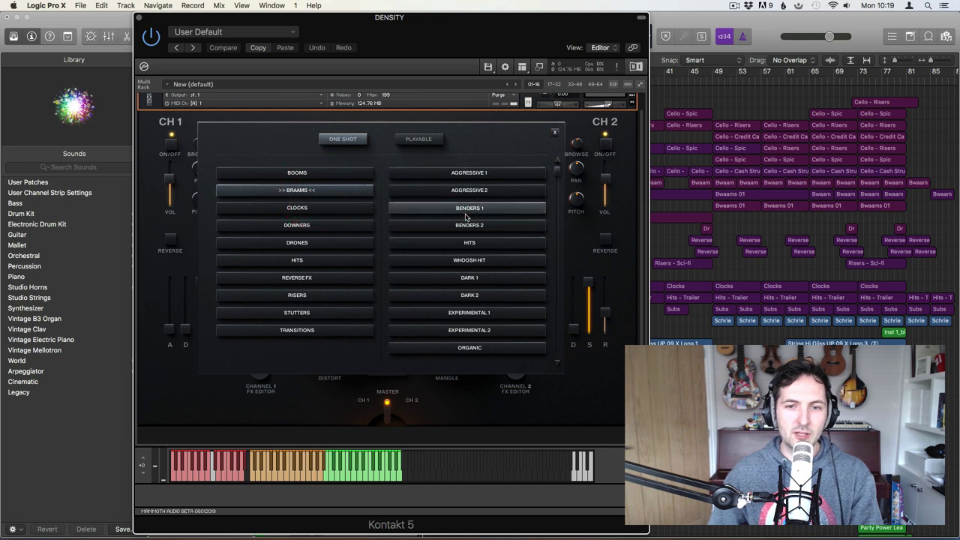
{"action": "left_click", "coordinate": [466, 214]}
{"action": "left_click", "coordinate": [555, 133]}
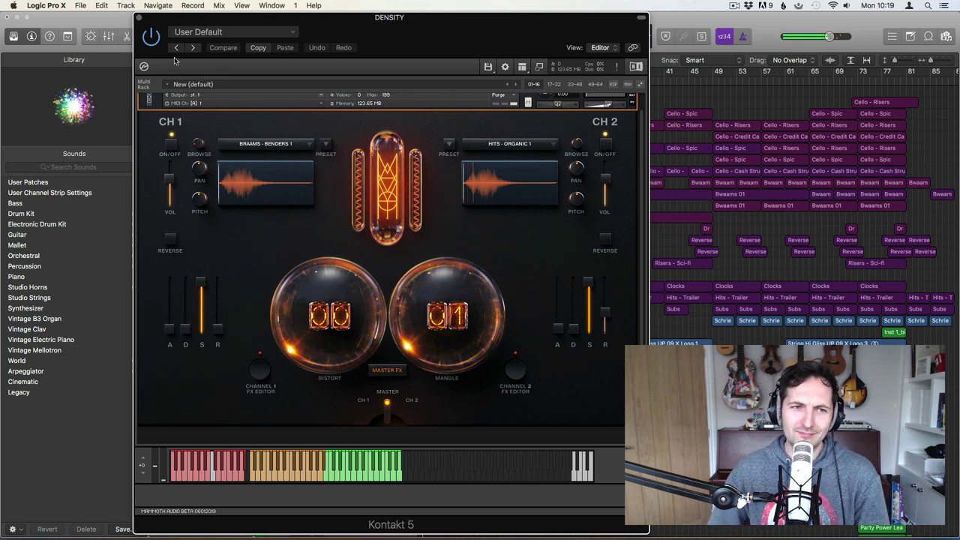
Close the Density instrument window and select all the purple regions in the arrangement.
{"action": "left_click", "coordinate": [139, 16]}
{"action": "left_click", "coordinate": [557, 138]}
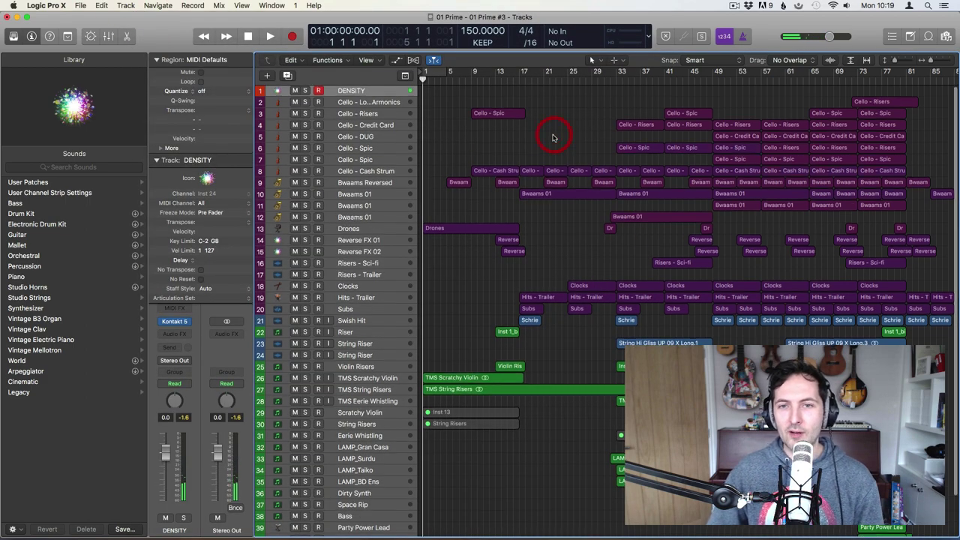
{"action": "scroll", "coordinate": [555, 138], "scroll_direction": "down", "scroll_amount": 1}
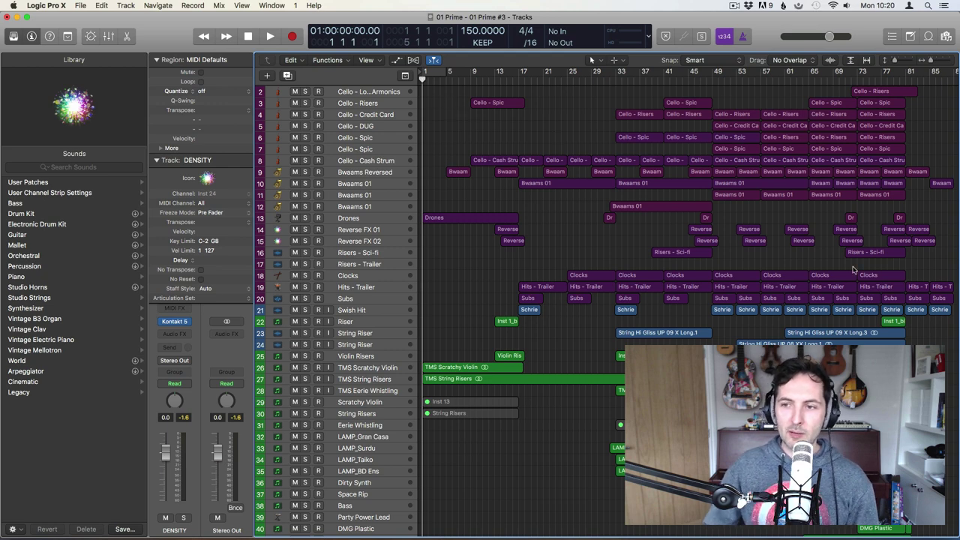
{"action": "key", "text": "super+a"}
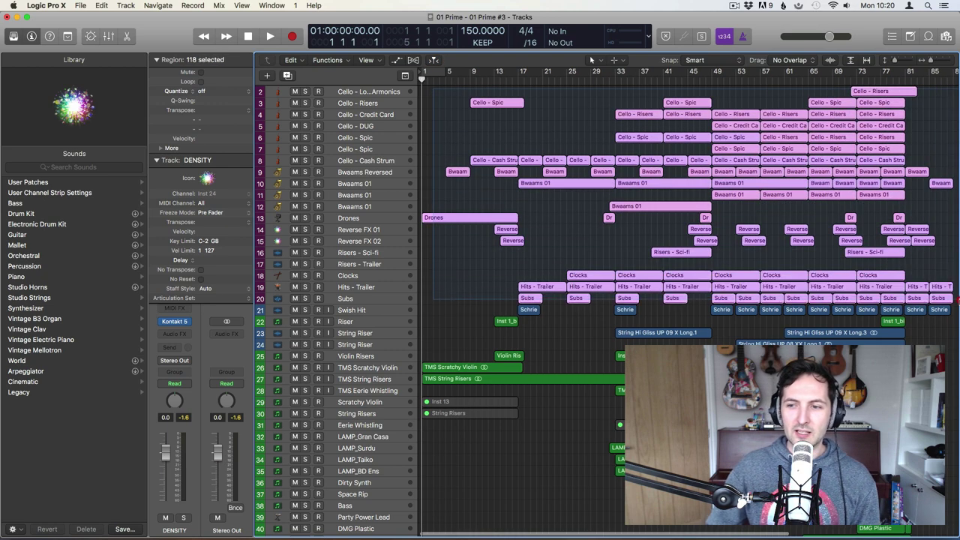
{"action": "scroll", "coordinate": [438, 73], "scroll_direction": "right", "scroll_amount": 2}
Look through the purple tracks from the cellos and Bwaams Reversed to Drones, Reverse FX, Risers, Clocks, Hits and Subs.
{"action": "left_click", "coordinate": [354, 92]}
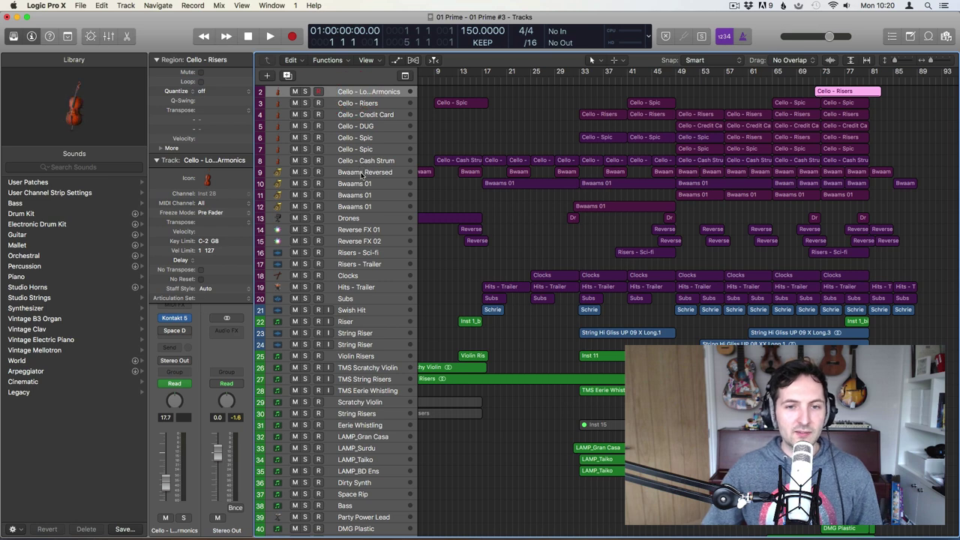
{"action": "left_click", "coordinate": [365, 172]}
{"action": "left_click", "coordinate": [364, 218]}
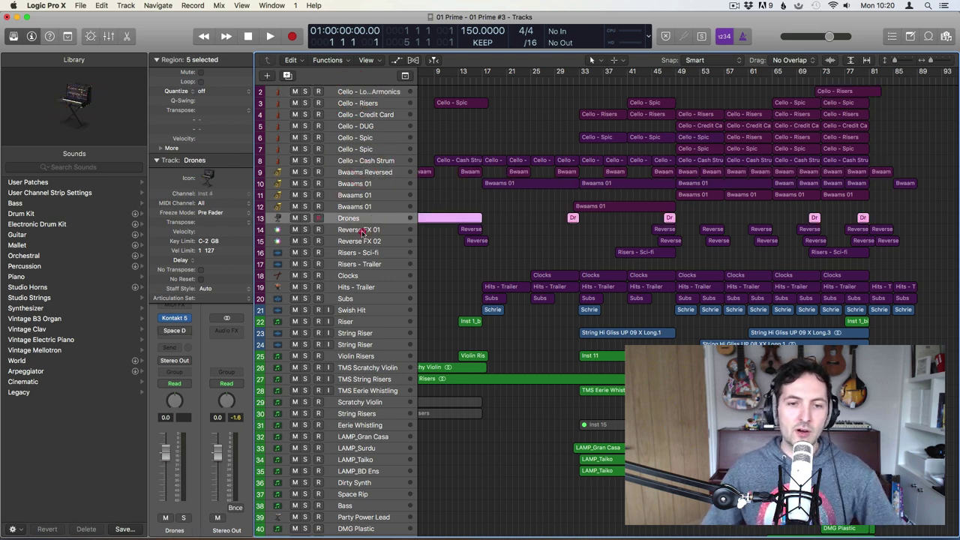
{"action": "left_click", "coordinate": [363, 230]}
{"action": "left_click", "coordinate": [360, 253]}
{"action": "left_click", "coordinate": [360, 276]}
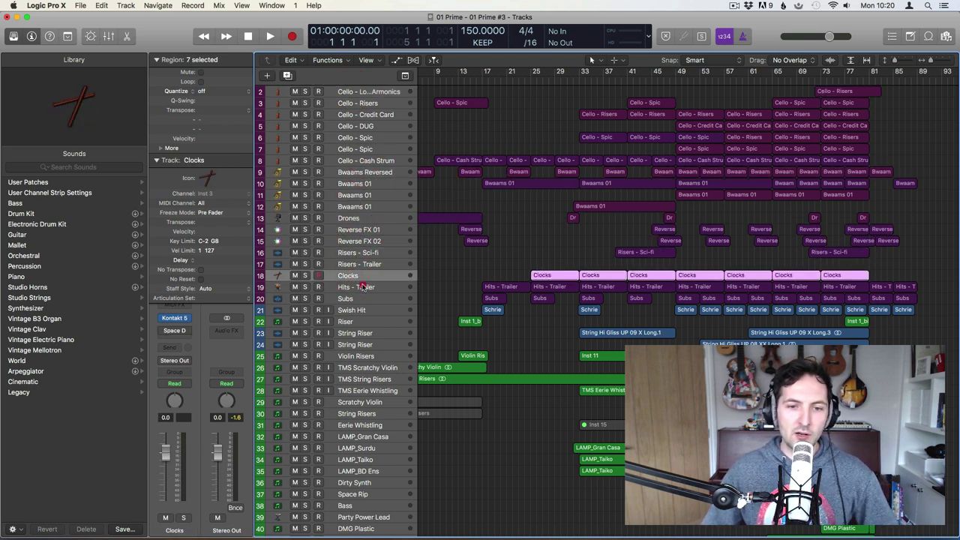
{"action": "left_click", "coordinate": [359, 287]}
{"action": "left_click", "coordinate": [354, 298]}
{"action": "scroll", "coordinate": [491, 285], "scroll_direction": "right", "scroll_amount": 1}
{"action": "scroll", "coordinate": [487, 283], "scroll_direction": "left", "scroll_amount": 3}
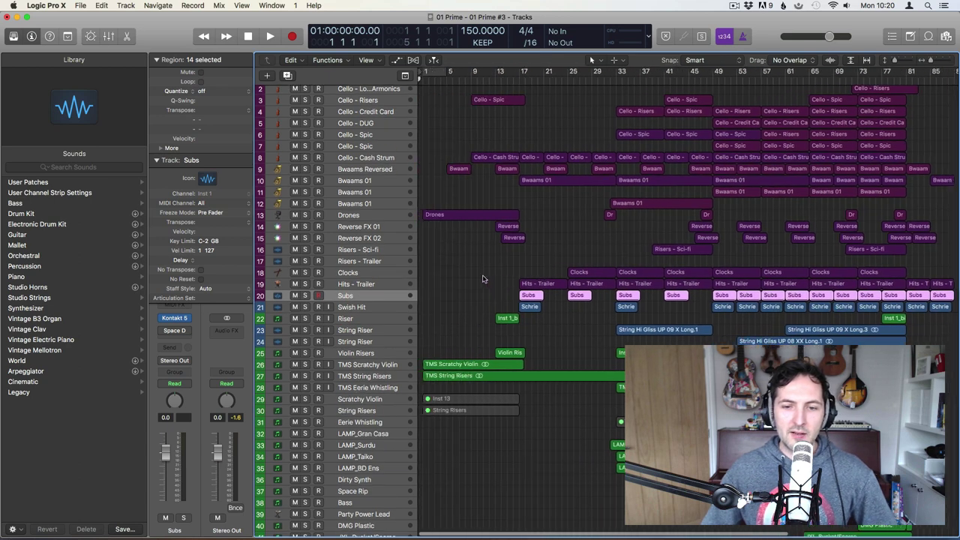
Look through the Swish Hit, Riser, String Riser, Violin Risers and TMS tracks.
{"action": "left_click", "coordinate": [364, 308]}
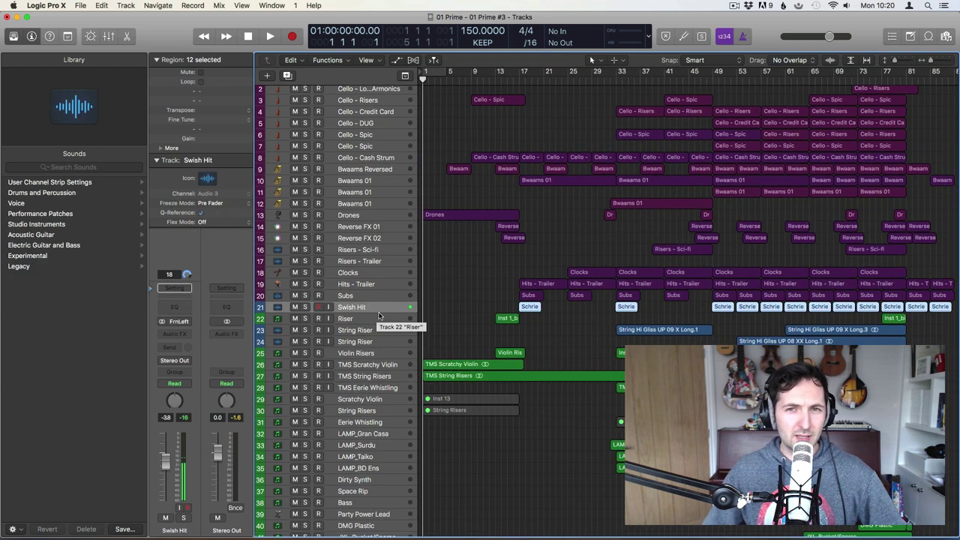
{"action": "left_click", "coordinate": [354, 318]}
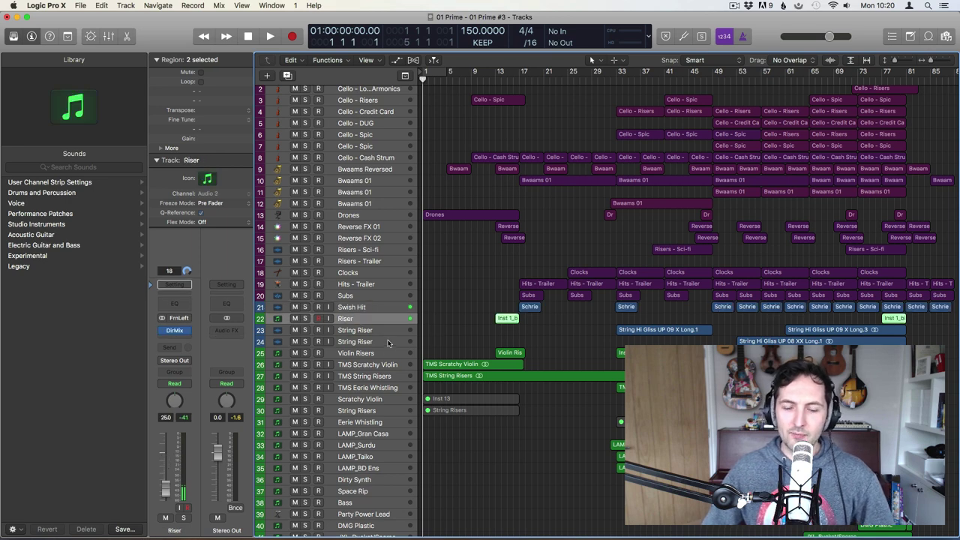
{"action": "left_click", "coordinate": [365, 331]}
{"action": "left_click", "coordinate": [367, 342]}
{"action": "left_click", "coordinate": [371, 353]}
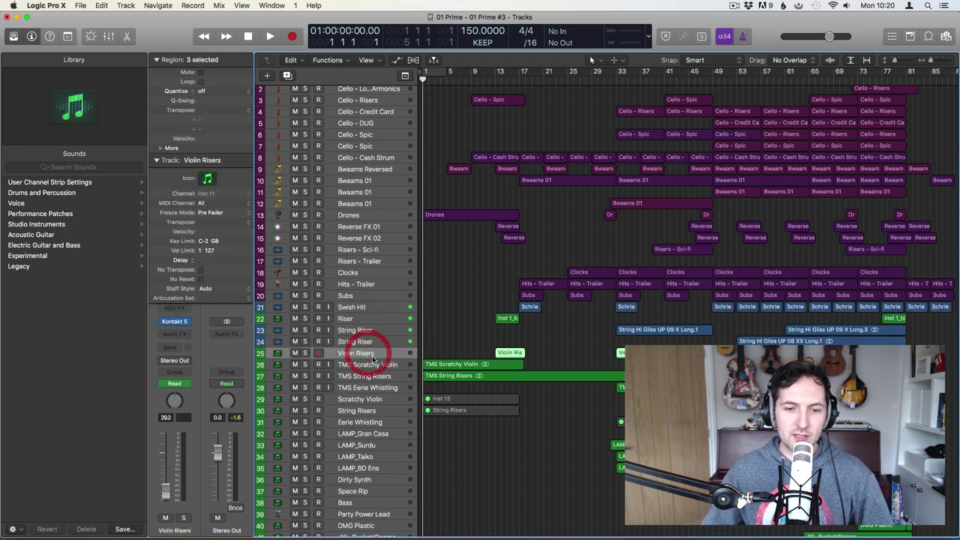
{"action": "left_click", "coordinate": [359, 366]}
{"action": "left_click", "coordinate": [369, 376]}
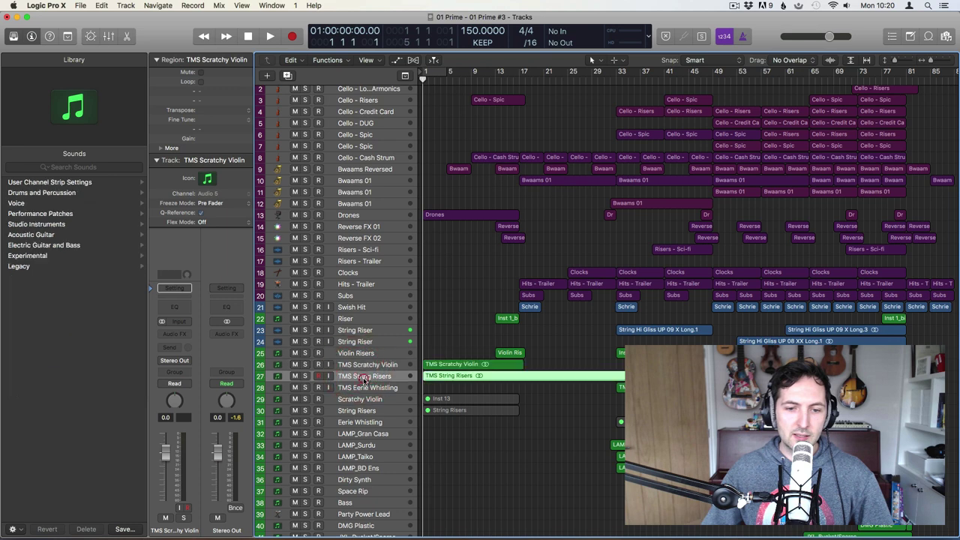
{"action": "left_click", "coordinate": [377, 389]}
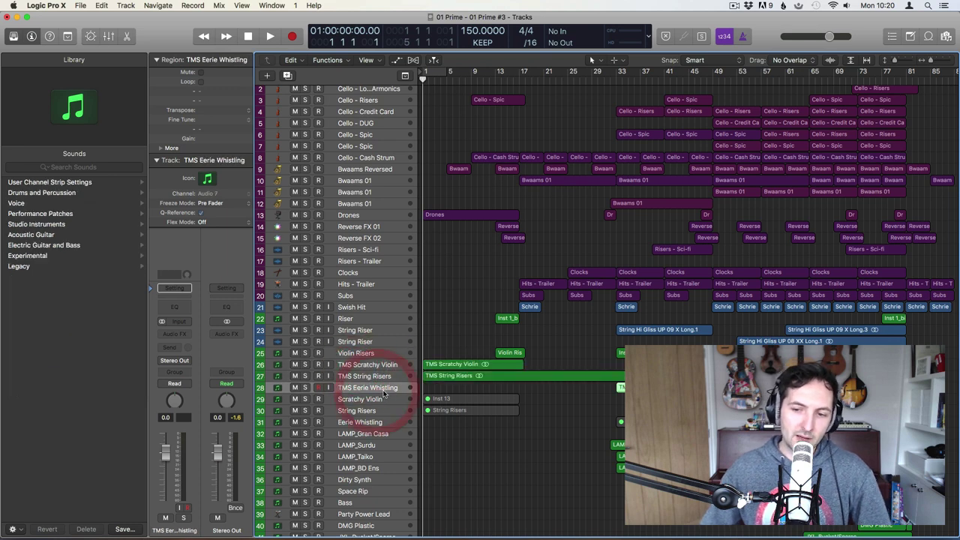
Look through the LAMP percussion, Dirty Synth, Space Rip, Bass and Party Power Lead tracks.
{"action": "scroll", "coordinate": [381, 417], "scroll_direction": "down", "scroll_amount": 1}
{"action": "scroll", "coordinate": [380, 417], "scroll_direction": "down", "scroll_amount": 1}
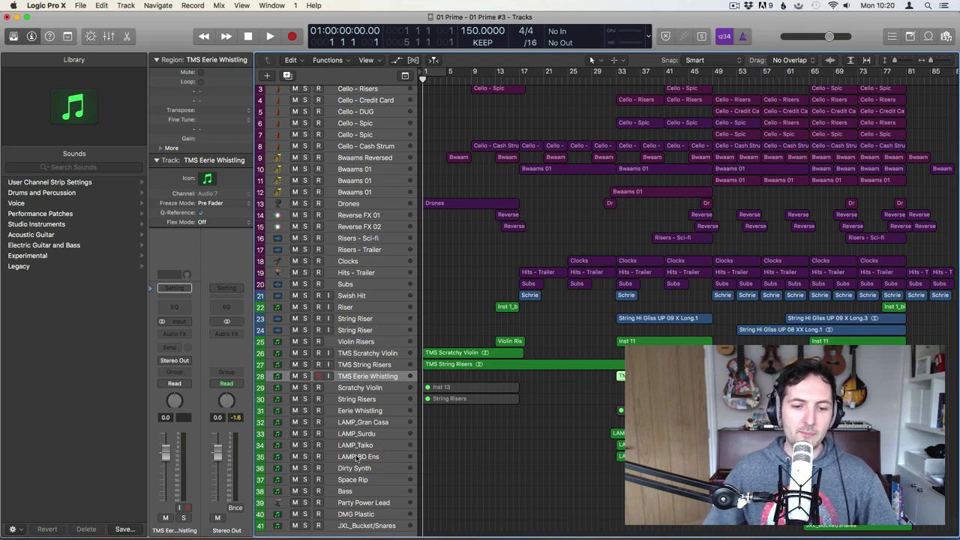
{"action": "left_click", "coordinate": [351, 422]}
{"action": "left_click", "coordinate": [350, 457]}
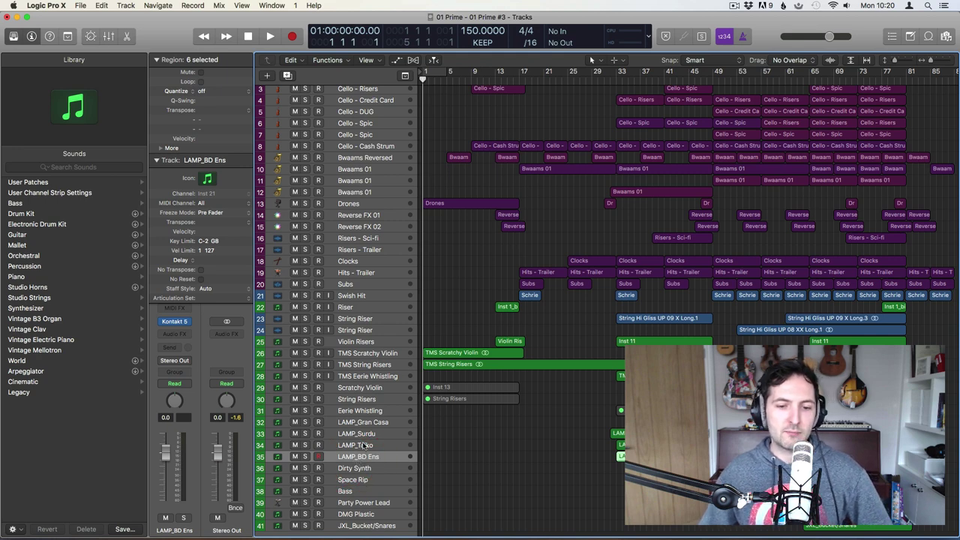
{"action": "left_click", "coordinate": [360, 480]}
{"action": "left_click", "coordinate": [364, 468]}
{"action": "left_click", "coordinate": [363, 490]}
{"action": "left_click", "coordinate": [369, 502]}
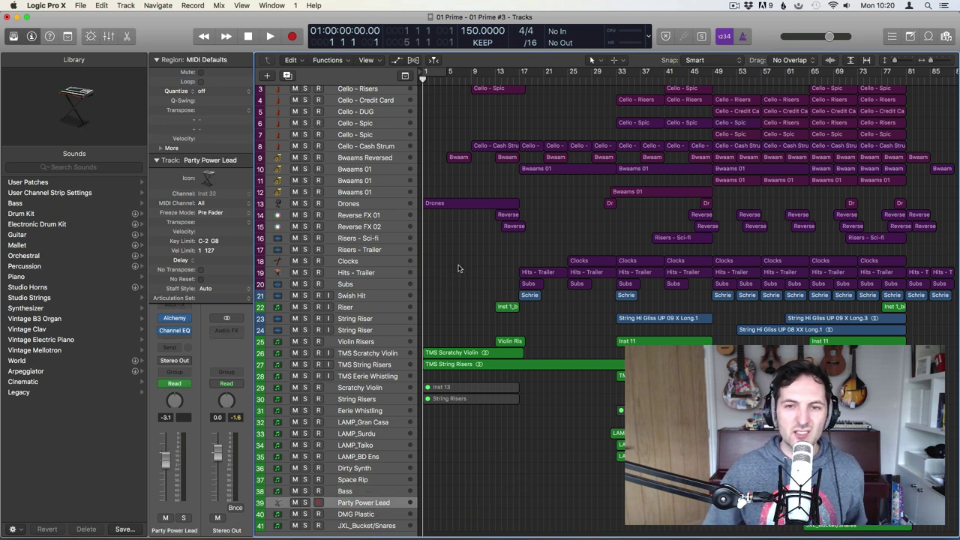
Play the arrangement from the start and inspect the notes of the cello and Bwaams regions from bar 49 in the Piano Roll.
{"action": "key", "text": "space"}
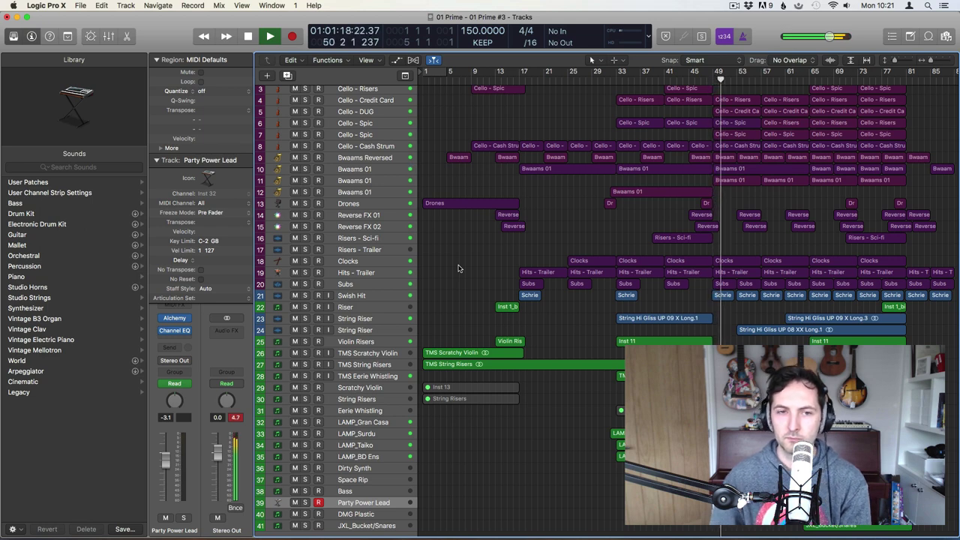
{"action": "scroll", "coordinate": [555, 217], "scroll_direction": "up", "scroll_amount": 2}
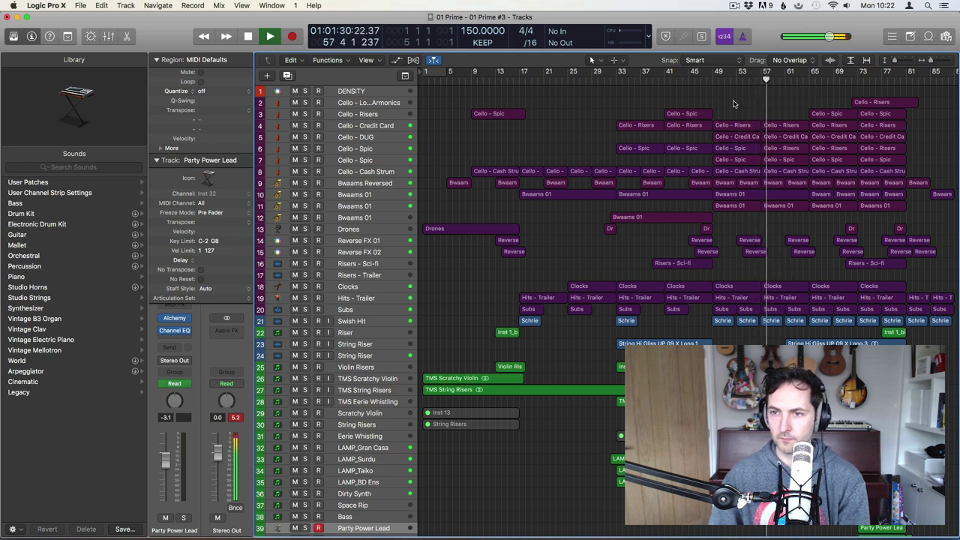
{"action": "left_click_drag", "start_coordinate": [730, 93], "coordinate": [891, 207]}
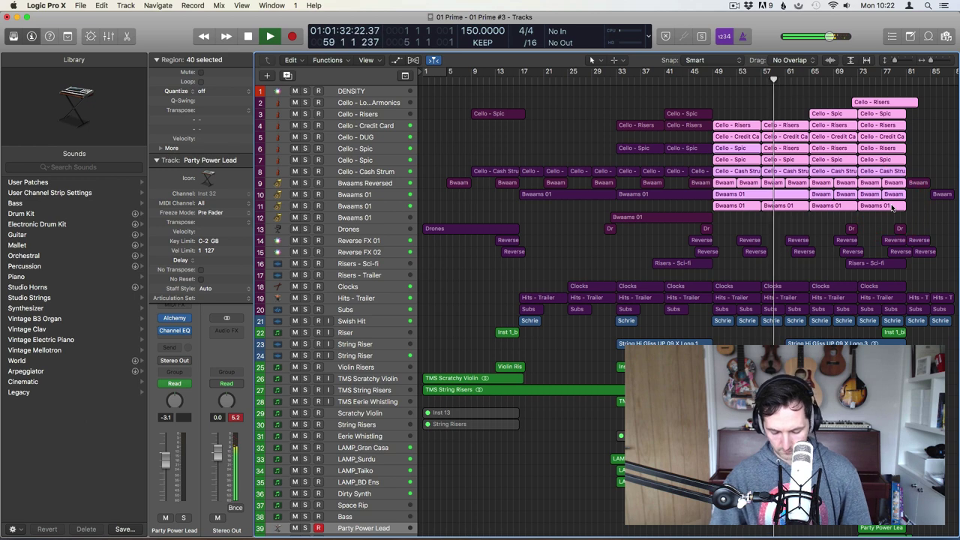
{"action": "key", "text": "p"}
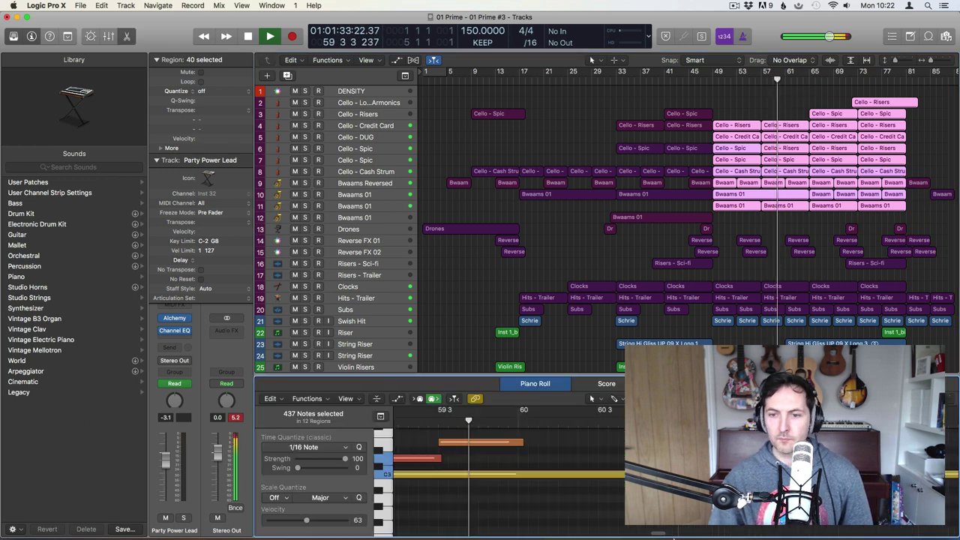
{"action": "left_click", "coordinate": [600, 457]}
{"action": "key", "text": "z"}
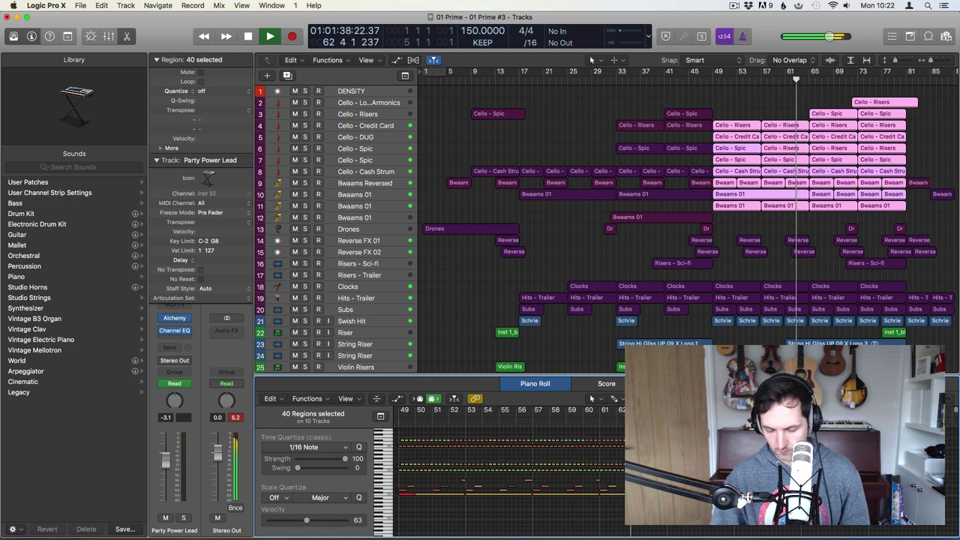
{"action": "key", "text": "p"}
{"action": "left_click", "coordinate": [610, 234]}
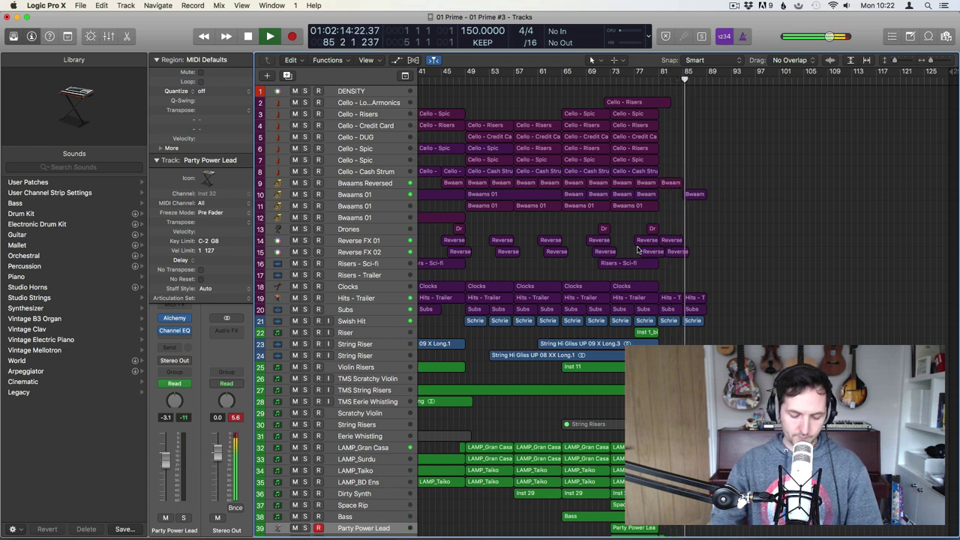
Stop playback, return the playhead to the start of the project and clear the region selection.
{"action": "key", "text": "space"}
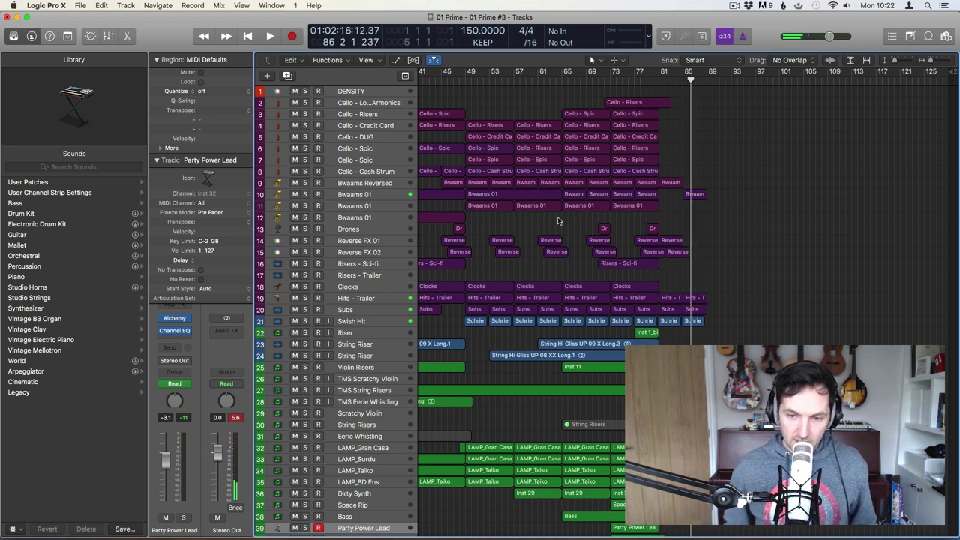
{"action": "key", "text": "Return"}
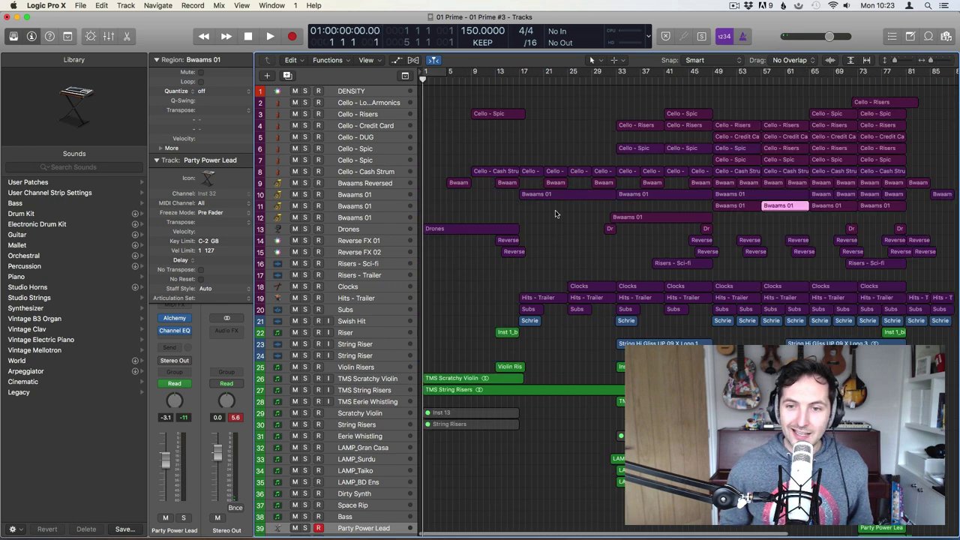
{"action": "left_click", "coordinate": [555, 214]}
{"action": "key", "text": "super+Up"}
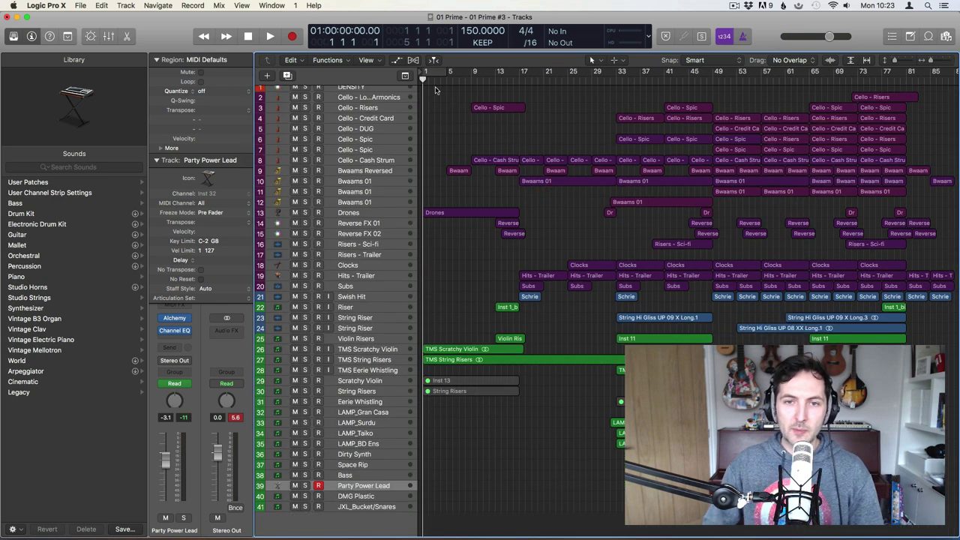
Play a short excerpt of the arrangement from bar 17.
{"action": "left_click", "coordinate": [519, 77]}
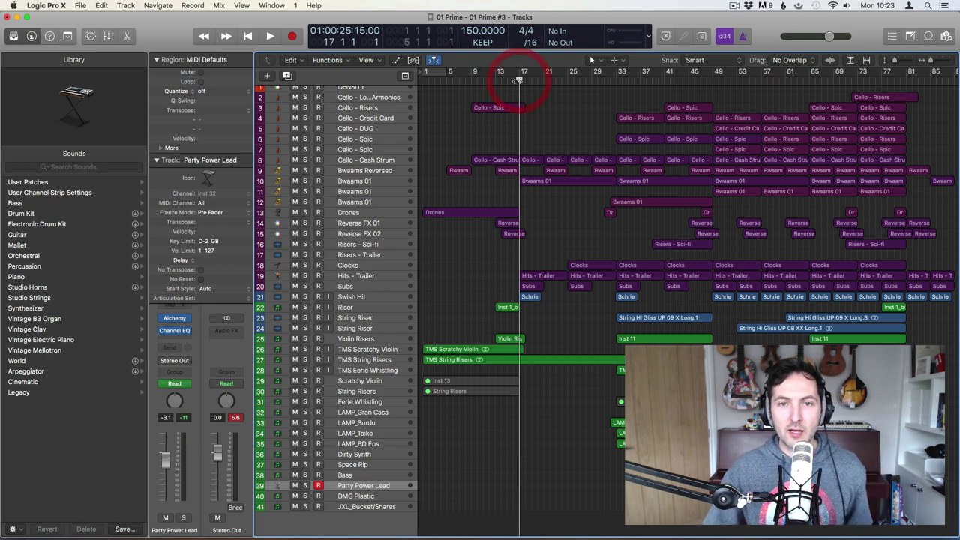
{"action": "key", "text": "space"}
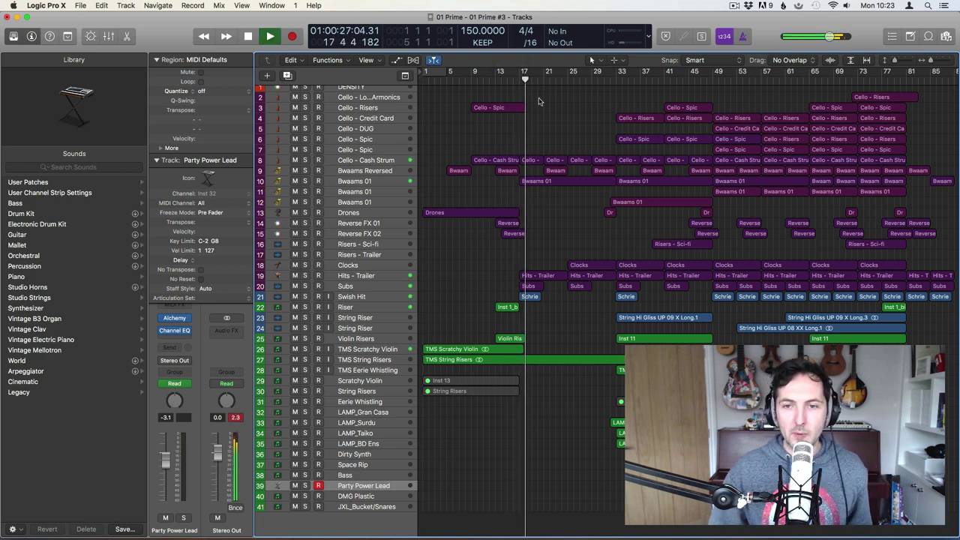
{"action": "key", "text": "space"}
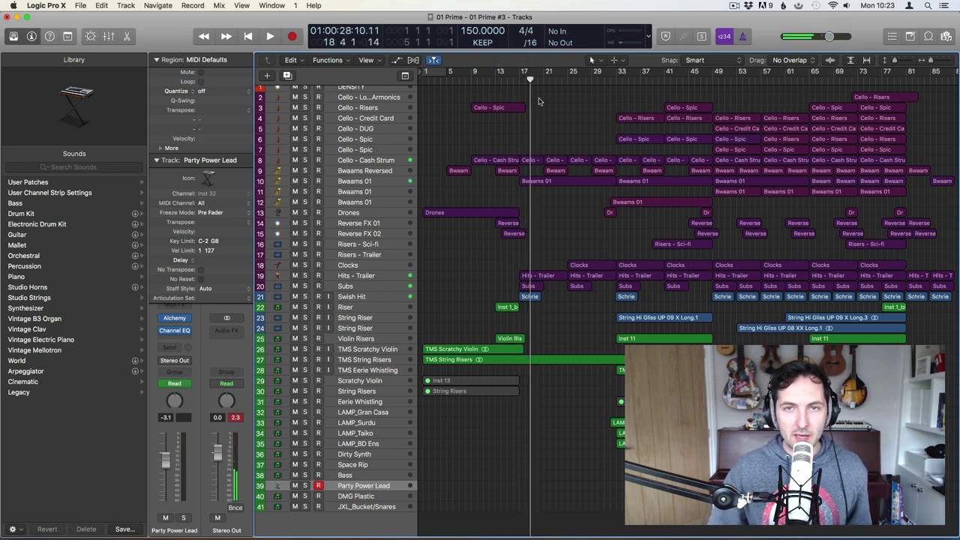
Play a short excerpt of the arrangement from bar 49.
{"action": "left_click", "coordinate": [711, 82]}
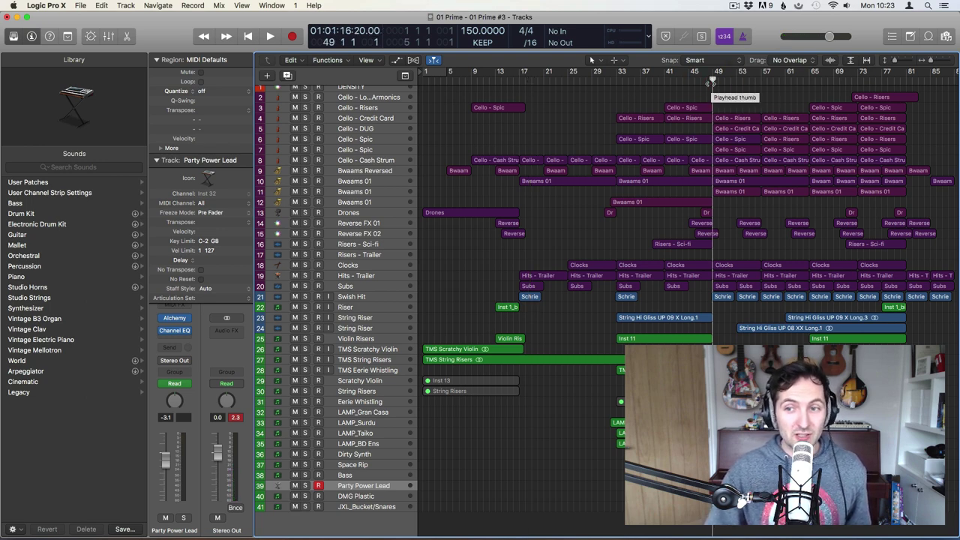
{"action": "key", "text": "space"}
{"action": "key", "text": "space"}
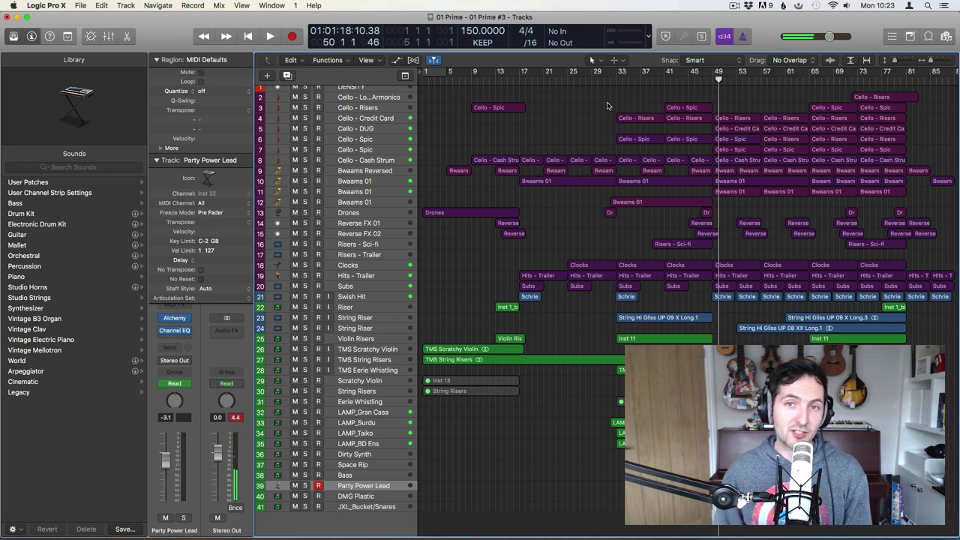
Play a short excerpt of the arrangement's ending from about bar 77.
{"action": "left_click", "coordinate": [886, 75]}
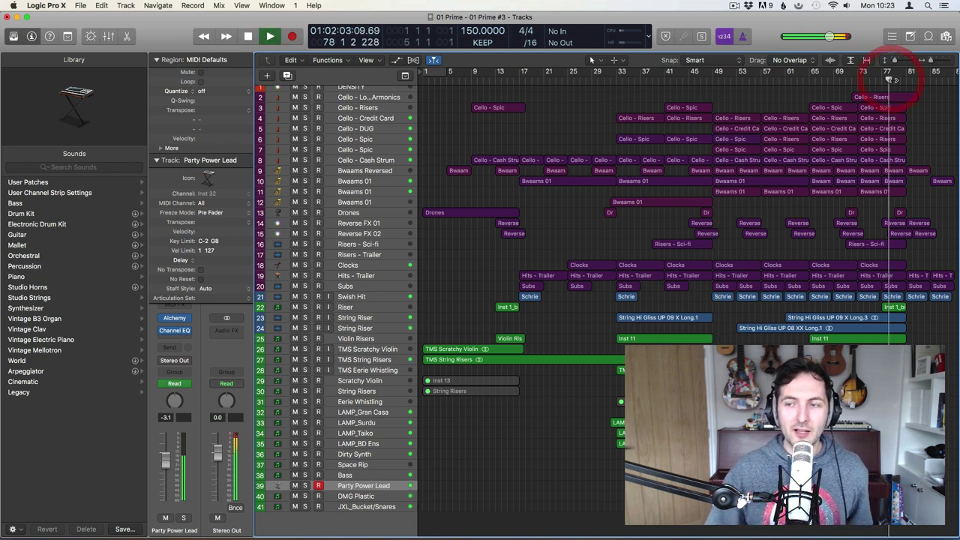
{"action": "key", "text": "space"}
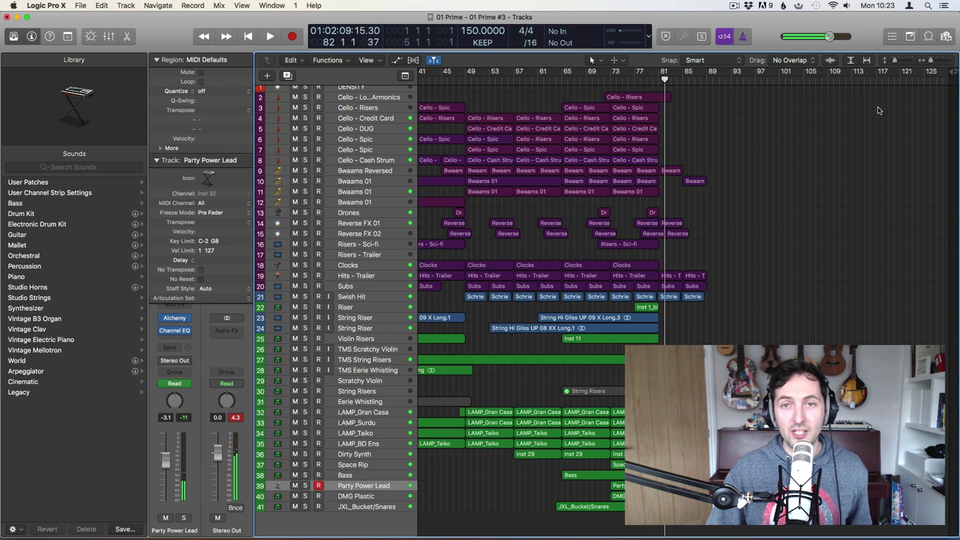
{"action": "key", "text": "z"}
{"action": "left_click", "coordinate": [745, 107]}
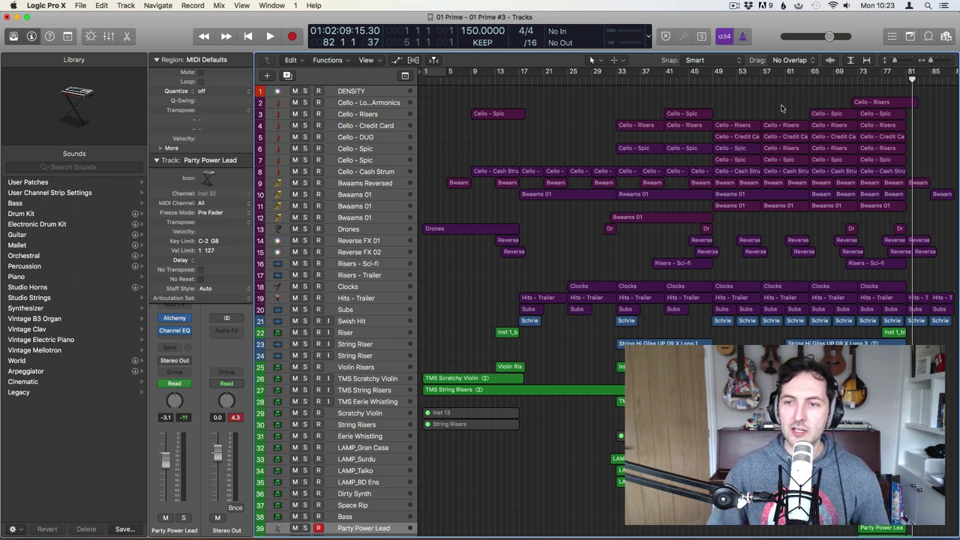
Solo cello tracks 4 to 8 and start playing them from bar 49.
{"action": "left_click", "coordinate": [710, 82]}
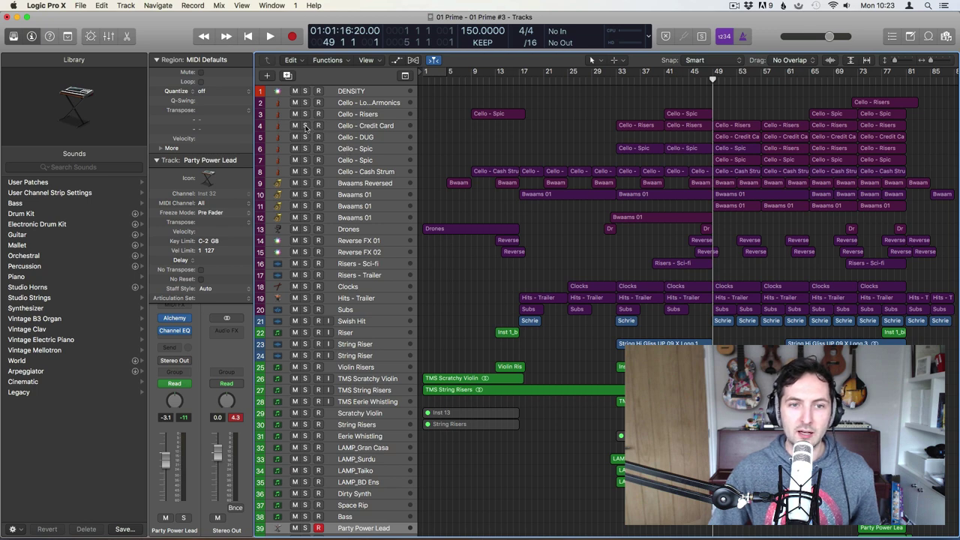
{"action": "left_click_drag", "start_coordinate": [305, 128], "coordinate": [305, 168]}
{"action": "key", "text": "space"}
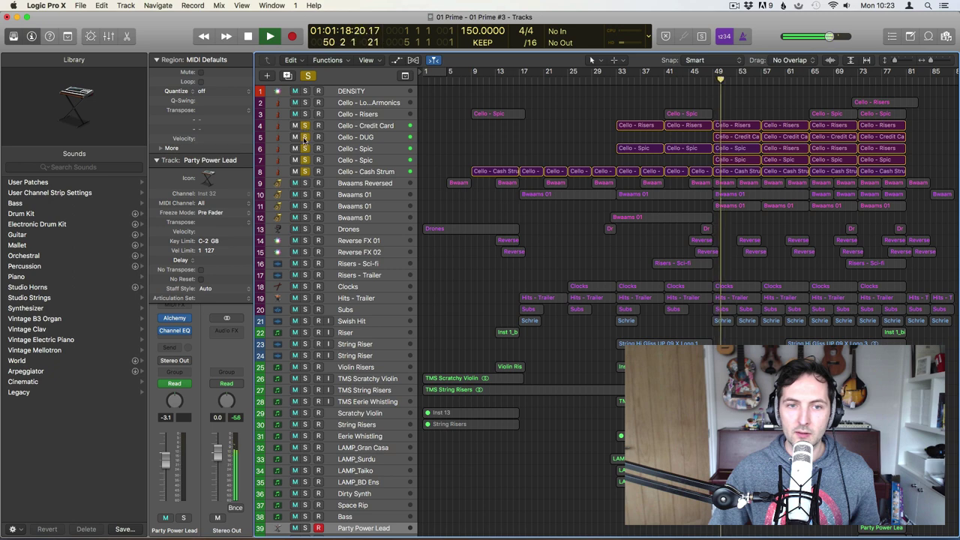
Toggle the solos of the Cello - DUG, Credit Card and Spic tracks during playback to compare the layers, and clear all solos.
{"action": "left_click", "coordinate": [305, 137]}
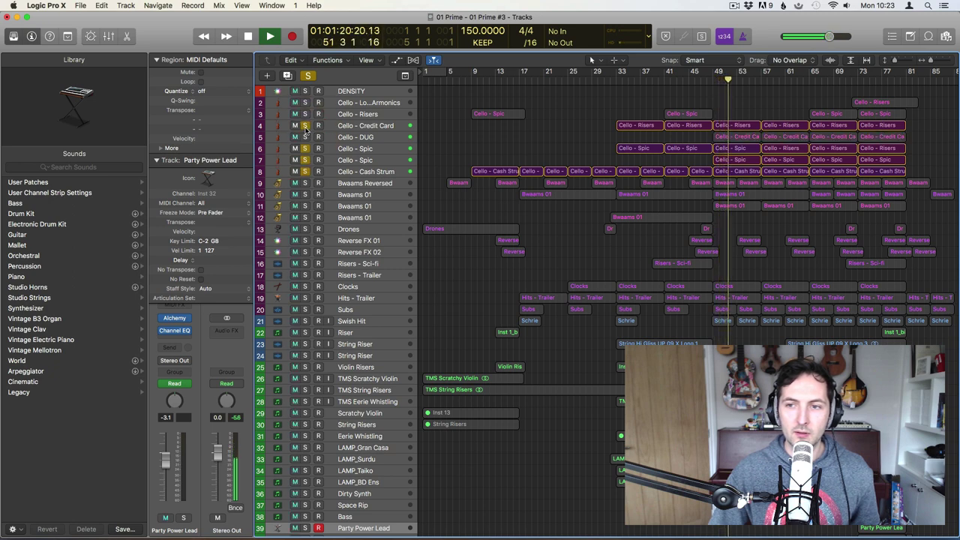
{"action": "left_click", "coordinate": [305, 127]}
{"action": "left_click", "coordinate": [305, 126]}
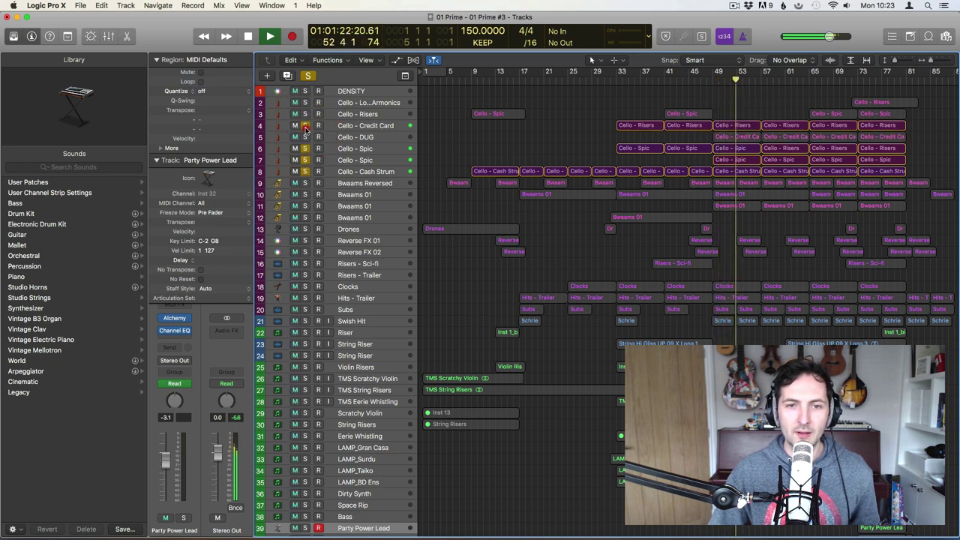
{"action": "left_click", "coordinate": [305, 149]}
{"action": "left_click", "coordinate": [306, 160]}
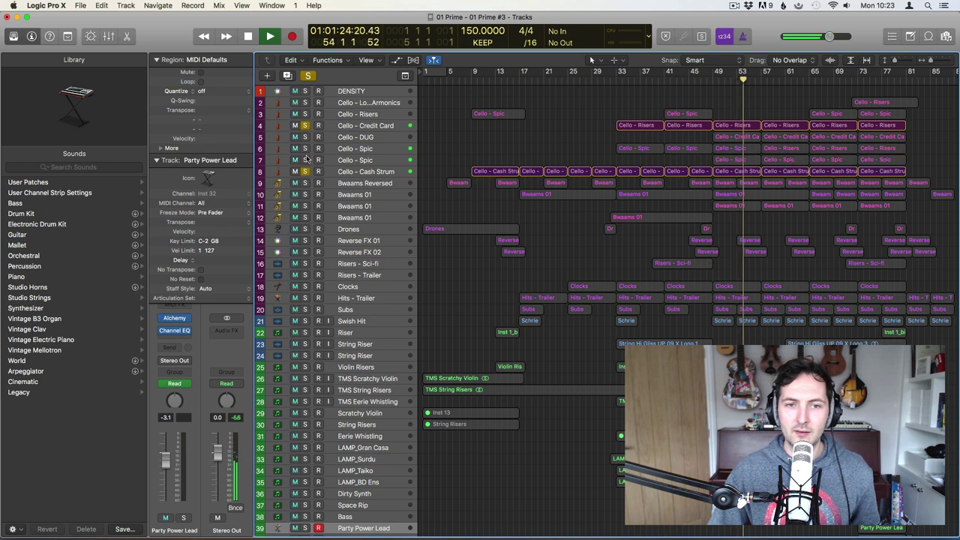
{"action": "left_click", "coordinate": [306, 148]}
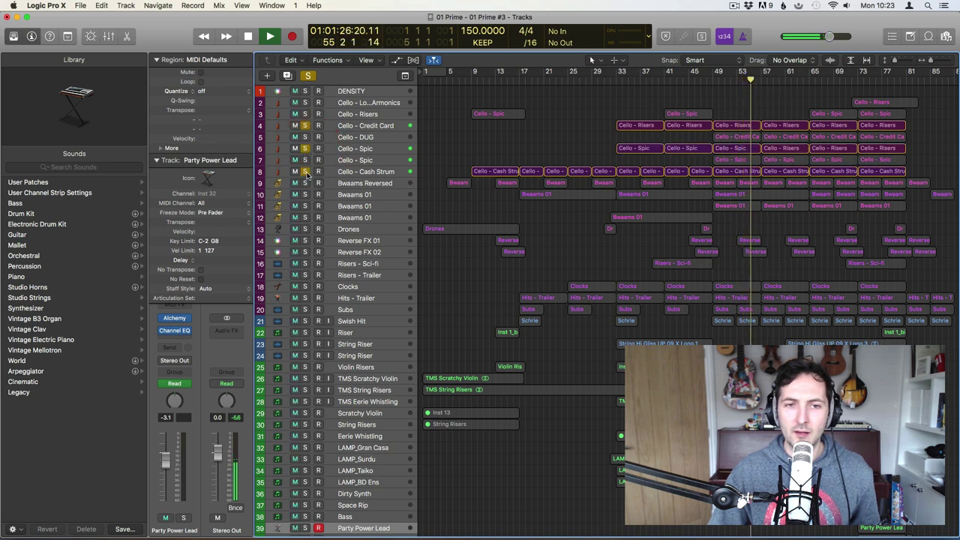
{"action": "key", "text": "space"}
{"action": "left_click", "coordinate": [305, 114], "text": "alt"}
{"action": "left_click", "coordinate": [465, 132]}
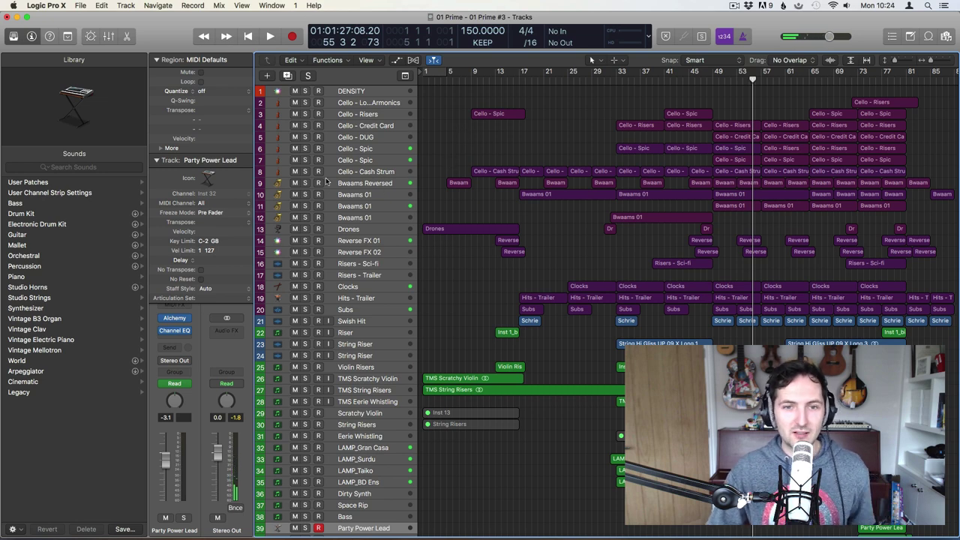
Solo the four Bwaams tracks, 9 to 12, and play an excerpt from bar 49.
{"action": "left_click_drag", "start_coordinate": [302, 186], "coordinate": [308, 215]}
{"action": "key", "text": "space"}
{"action": "key", "text": "space"}
{"action": "left_click", "coordinate": [713, 79]}
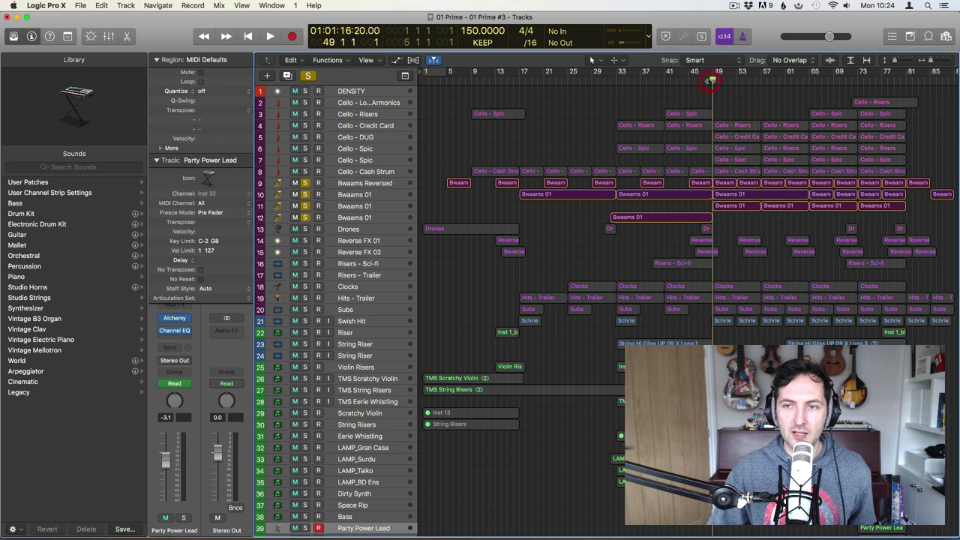
{"action": "key", "text": "space"}
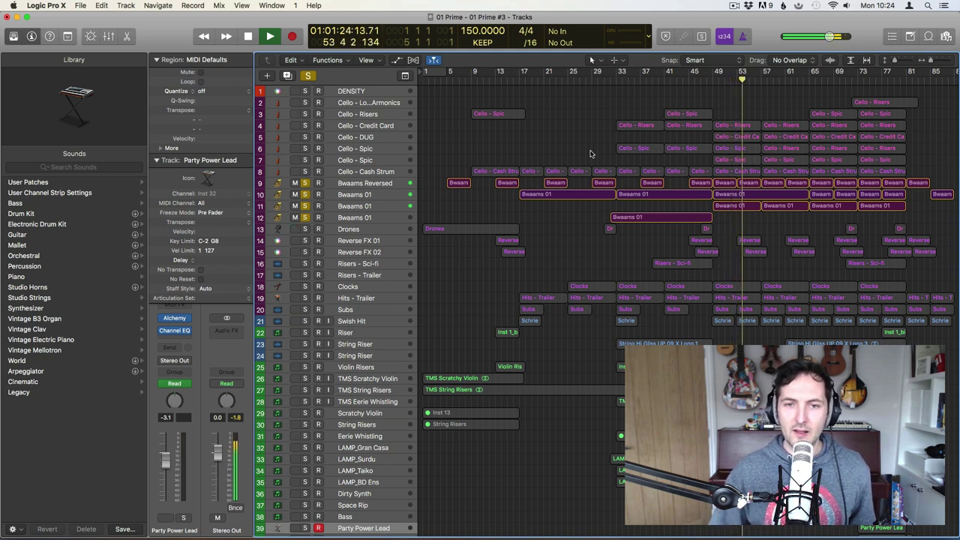
{"action": "key", "text": "space"}
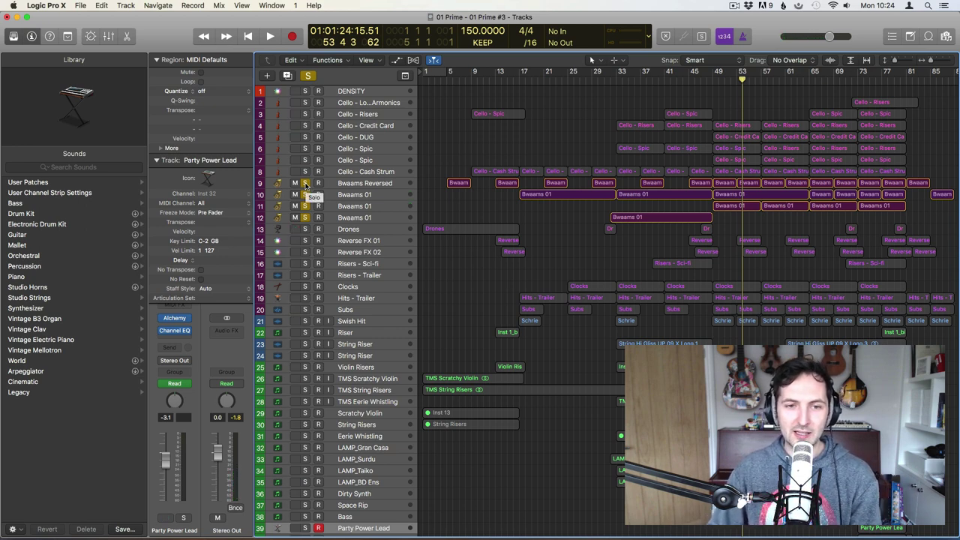
Replace the Bwaams solos with the Reverse FX and Risers tracks, play the build-up into bar 49, and clear the solos.
{"action": "left_click", "coordinate": [305, 183]}
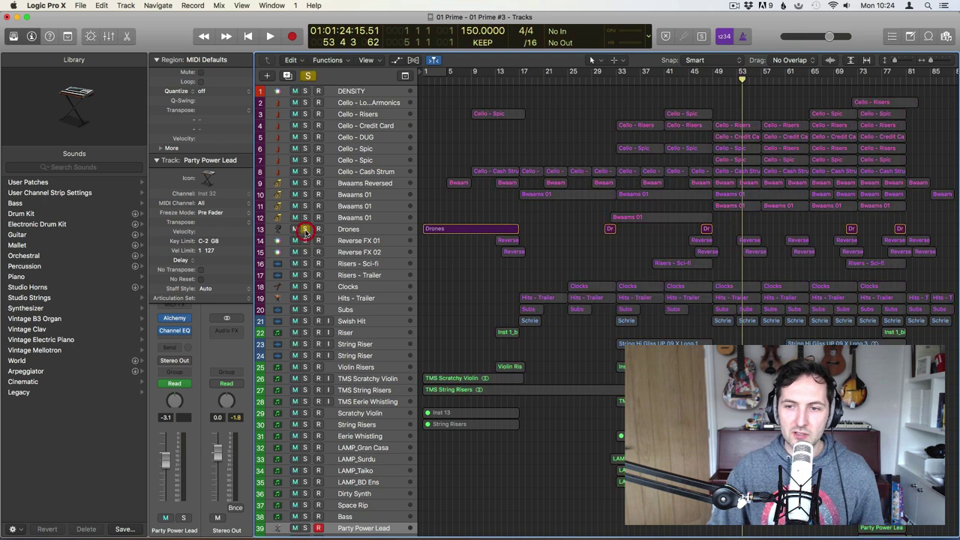
{"action": "left_click_drag", "start_coordinate": [305, 238], "coordinate": [305, 266]}
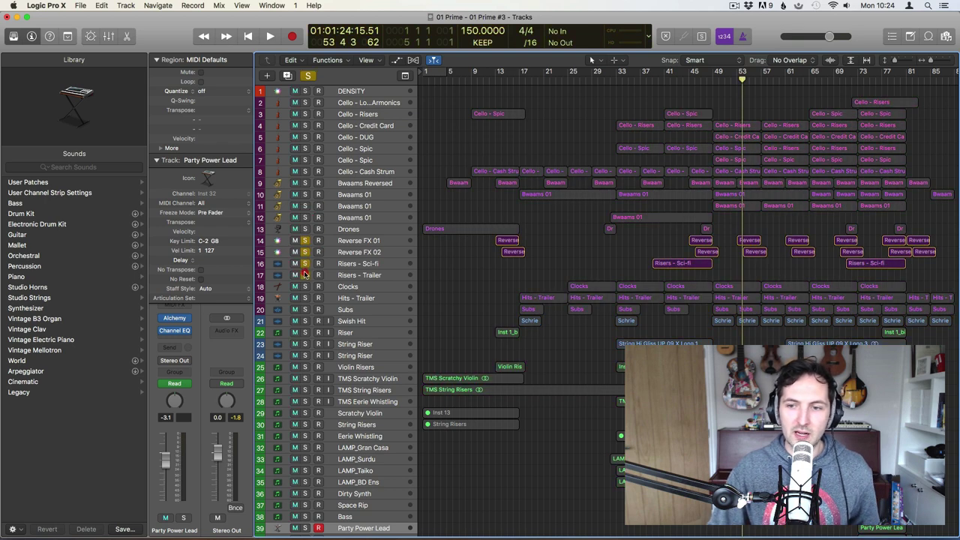
{"action": "left_click", "coordinate": [683, 75]}
{"action": "key", "text": "space"}
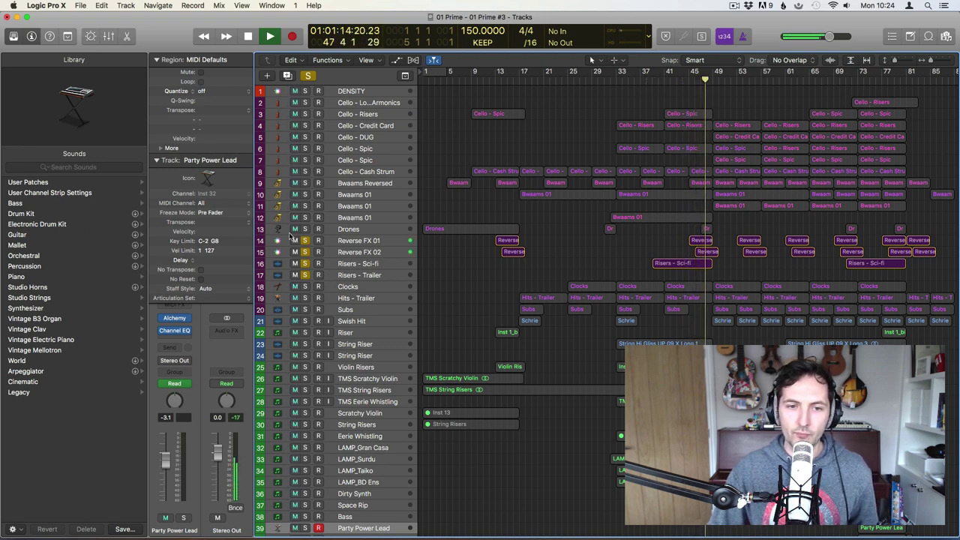
{"action": "left_click", "coordinate": [313, 321]}
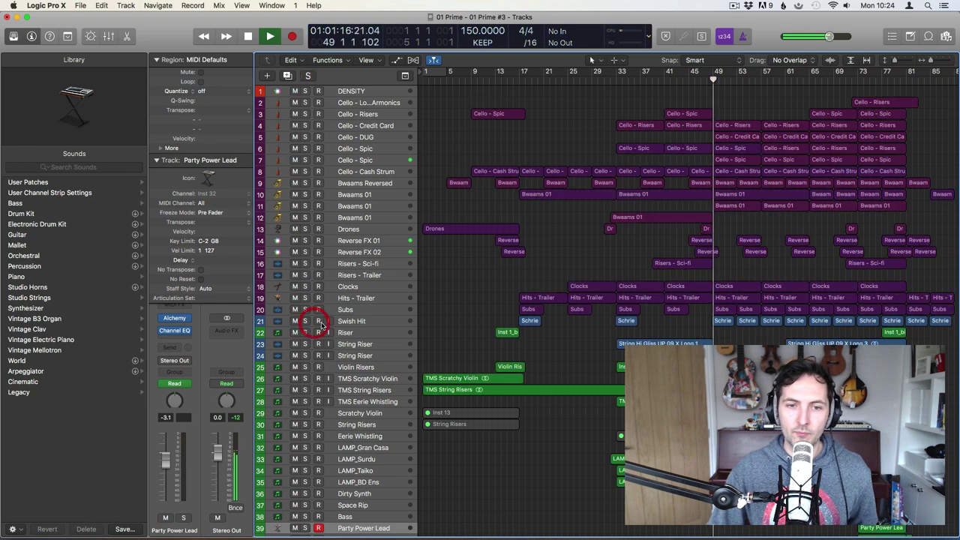
{"action": "key", "text": "space"}
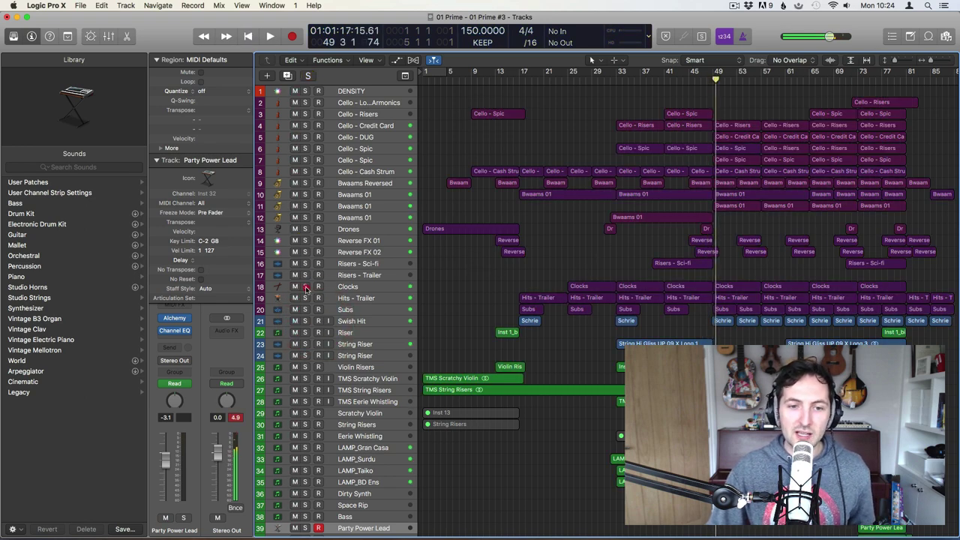
Solo the Clocks track and play it from bar 33 with its bar 33 region open in the Piano Roll.
{"action": "left_click", "coordinate": [305, 286]}
{"action": "double_click", "coordinate": [637, 286]}
{"action": "left_click", "coordinate": [489, 447]}
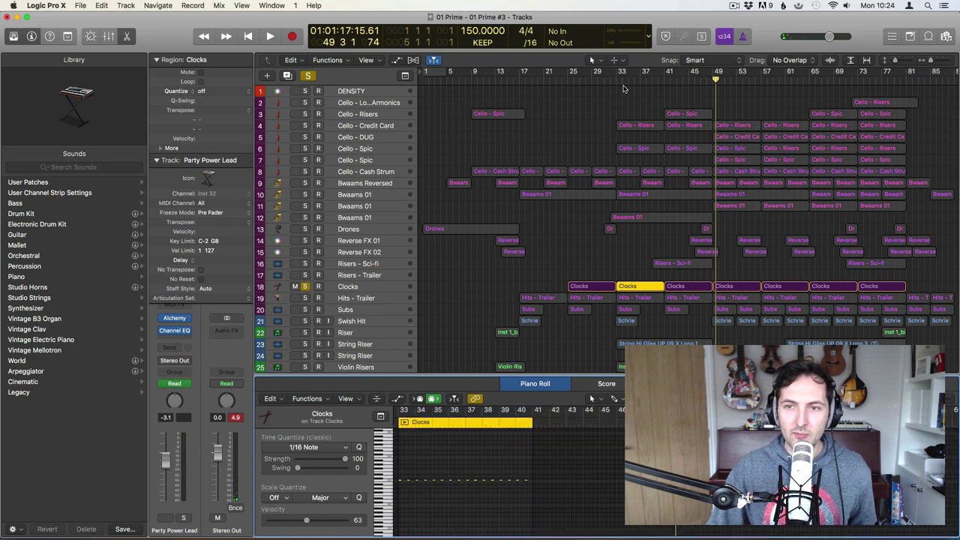
{"action": "double_click", "coordinate": [622, 88]}
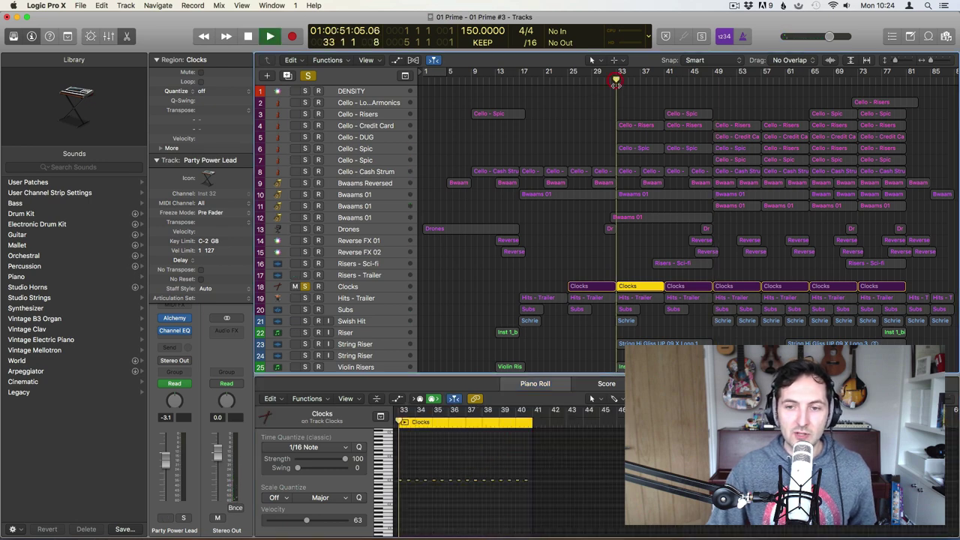
{"action": "left_click", "coordinate": [305, 287]}
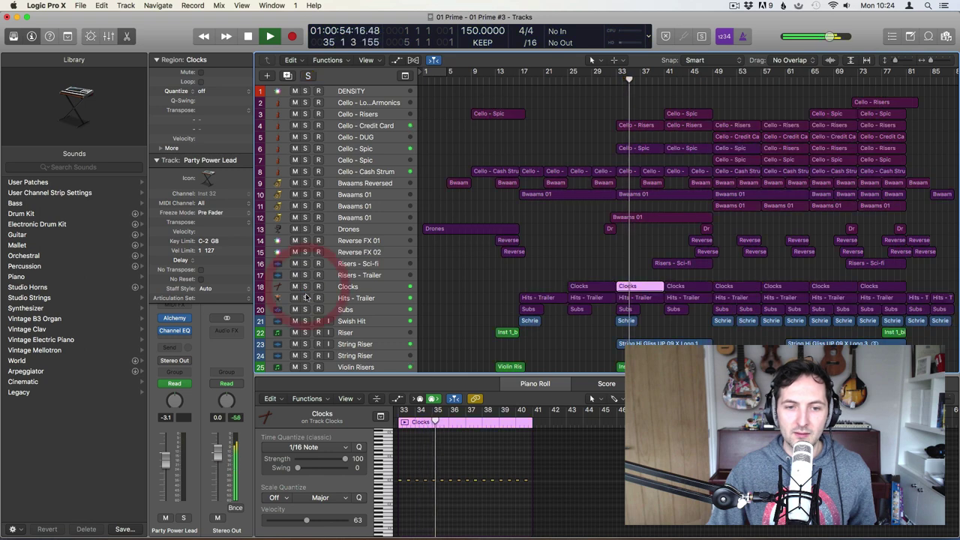
Solo the Hits - Trailer and Subs tracks, play them together from bar 33, and clear the solos.
{"action": "left_click", "coordinate": [306, 298]}
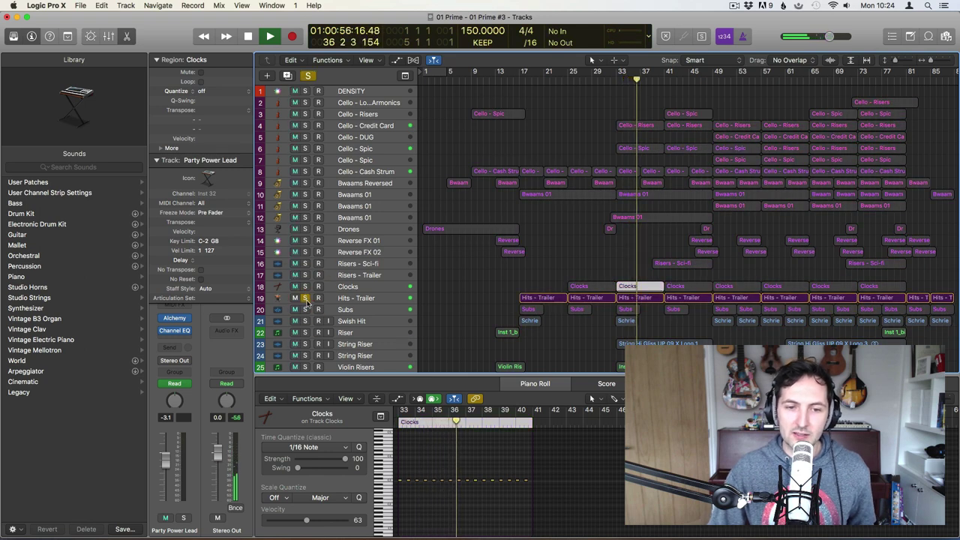
{"action": "left_click", "coordinate": [305, 309]}
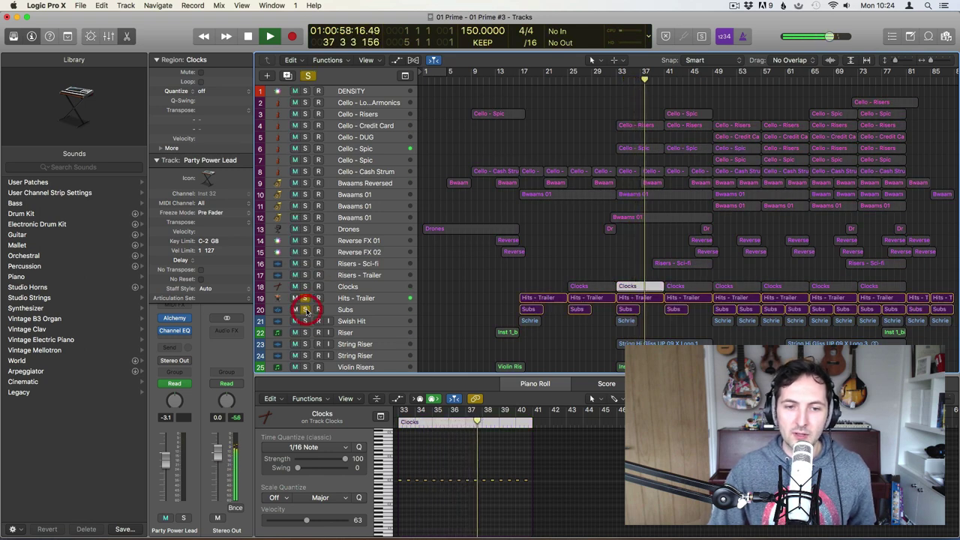
{"action": "key", "text": "shift+space"}
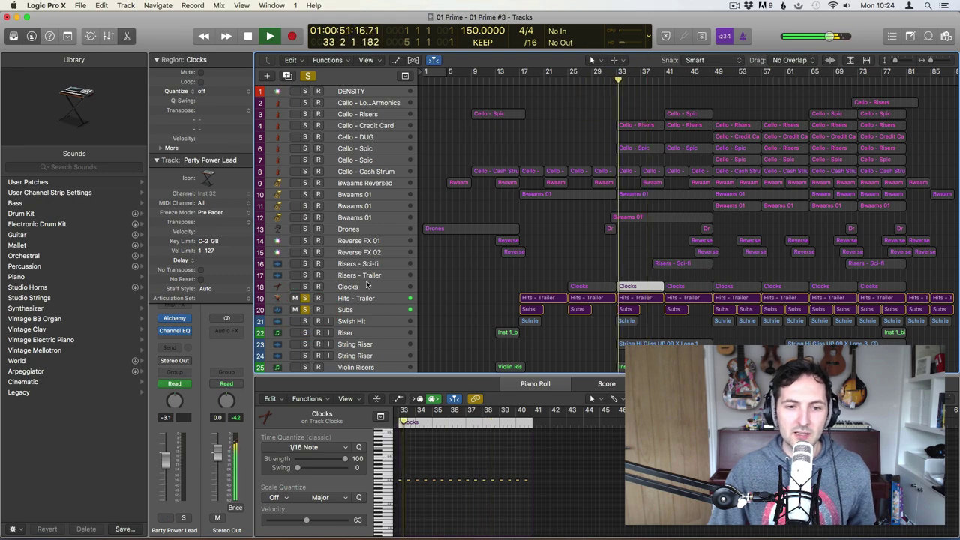
{"action": "left_click", "coordinate": [306, 308], "text": "alt"}
Audition the Violin Risers track in solo and inspect its Kontakt instrument.
{"action": "scroll", "coordinate": [462, 297], "scroll_direction": "down", "scroll_amount": 3}
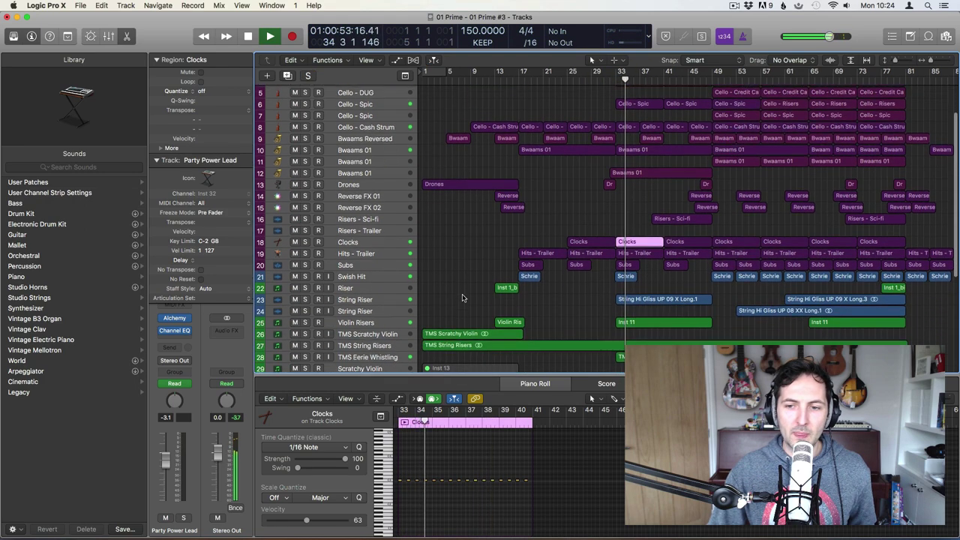
{"action": "scroll", "coordinate": [462, 297], "scroll_direction": "down", "scroll_amount": 3}
{"action": "left_click", "coordinate": [305, 286]}
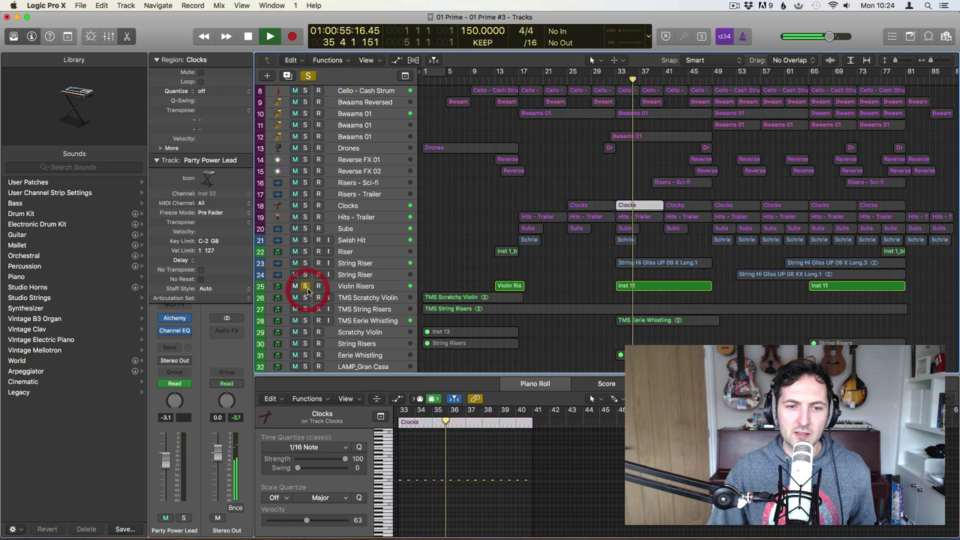
{"action": "left_click", "coordinate": [330, 286]}
{"action": "left_click", "coordinate": [174, 323]}
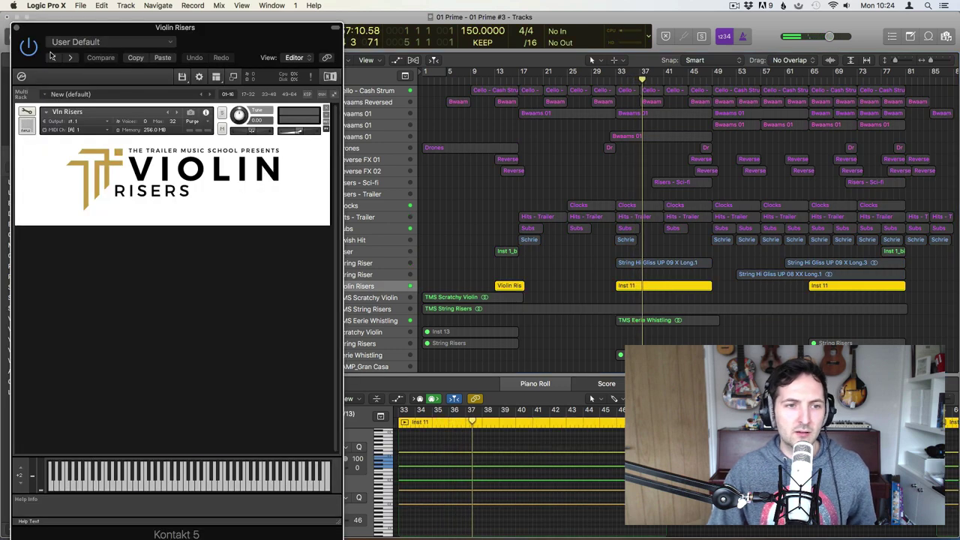
{"action": "left_click", "coordinate": [18, 28]}
{"action": "left_click", "coordinate": [460, 239]}
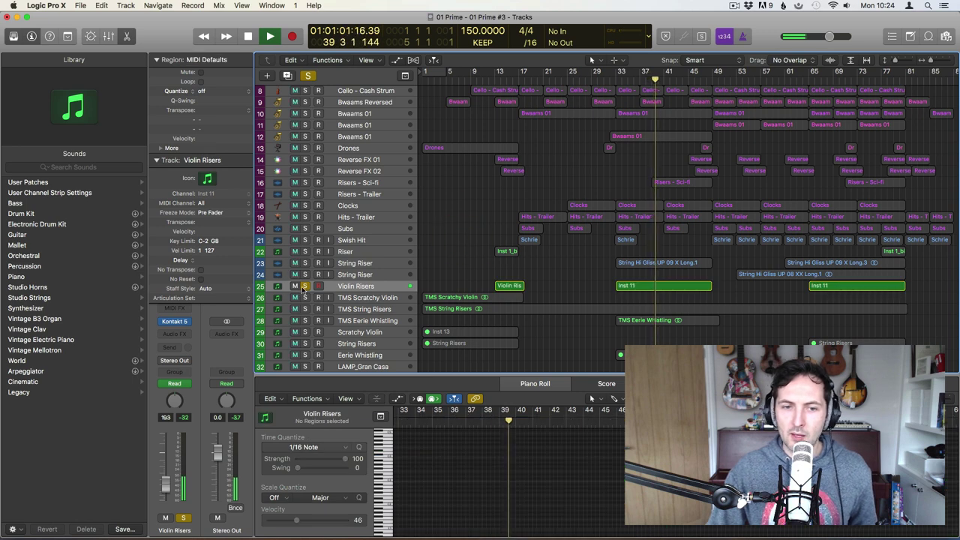
{"action": "left_click", "coordinate": [304, 285]}
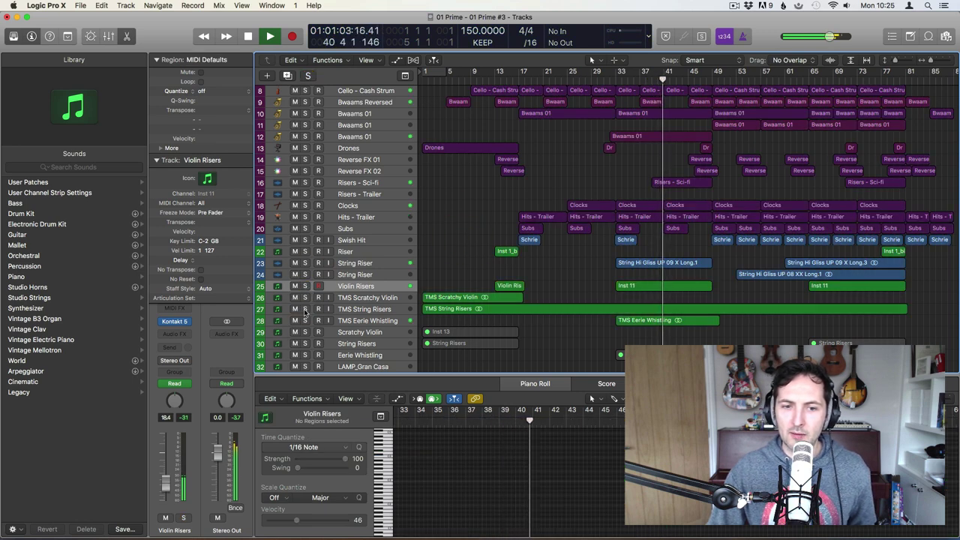
Briefly solo the TMS String Risers and TMS Eerie Whistling tracks during playback.
{"action": "left_click", "coordinate": [305, 309]}
{"action": "left_click", "coordinate": [305, 311]}
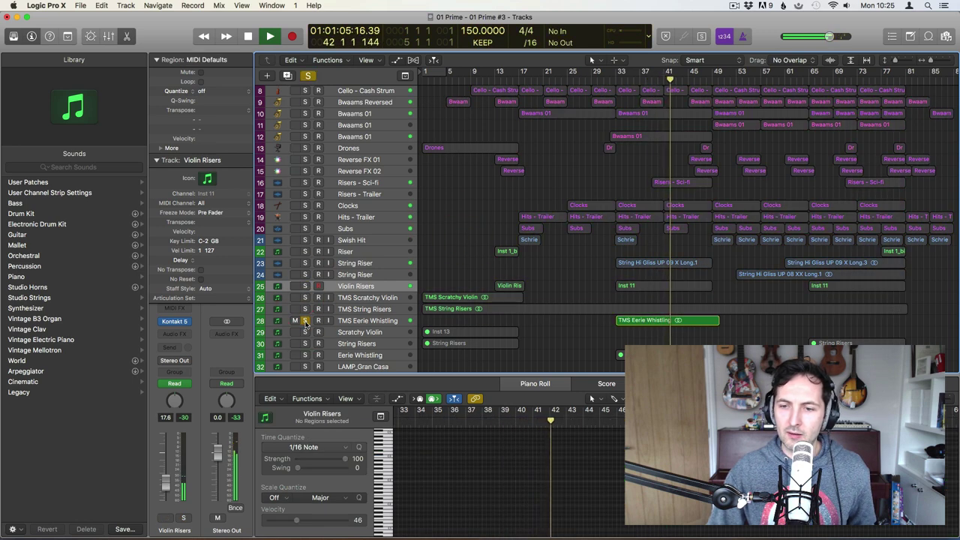
{"action": "left_click", "coordinate": [304, 321]}
Solo the four LAMP percussion tracks, 32 to 35, play them from bar 65, and clear the solos.
{"action": "scroll", "coordinate": [450, 263], "scroll_direction": "down", "scroll_amount": 6}
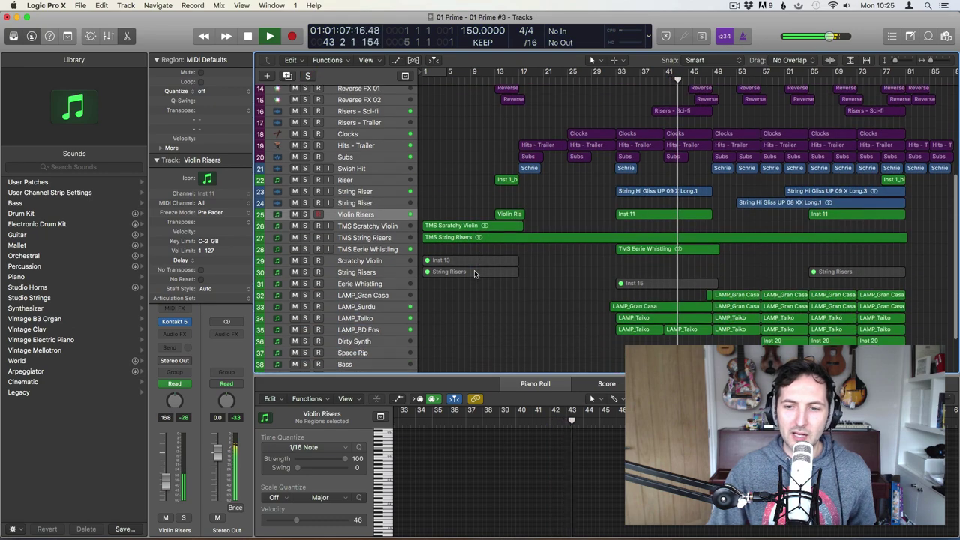
{"action": "left_click_drag", "start_coordinate": [305, 238], "coordinate": [305, 273]}
{"action": "left_click", "coordinate": [806, 81]}
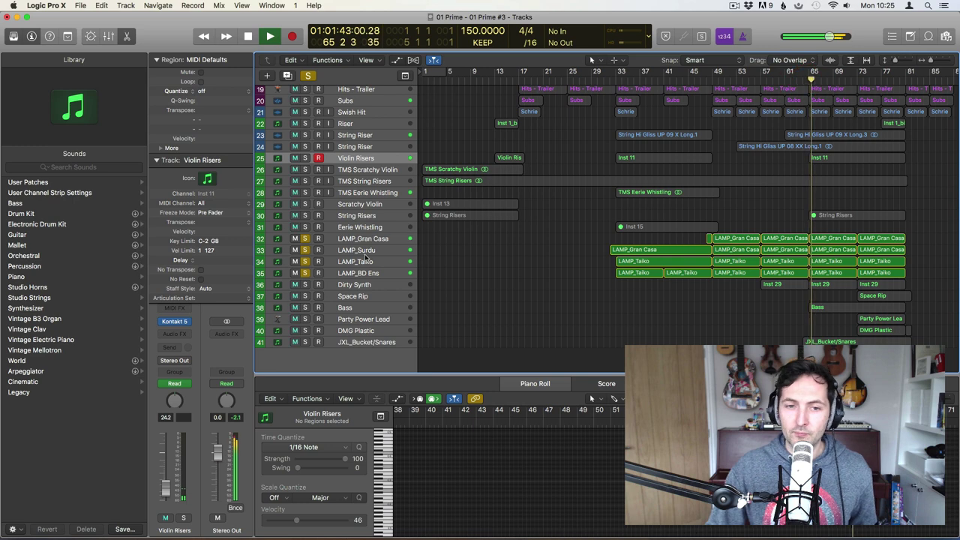
{"action": "left_click_drag", "start_coordinate": [304, 238], "coordinate": [311, 274]}
{"action": "left_click", "coordinate": [548, 268]}
Play from about bar 64 with tracks 2 to 20 soloed, and clear the solos and close the Piano Roll.
{"action": "key", "text": "z"}
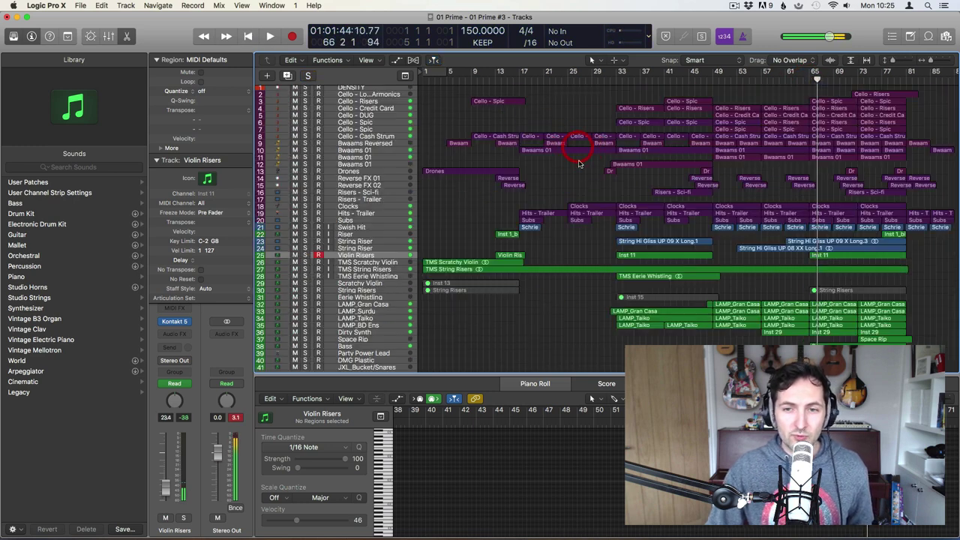
{"action": "double_click", "coordinate": [804, 81]}
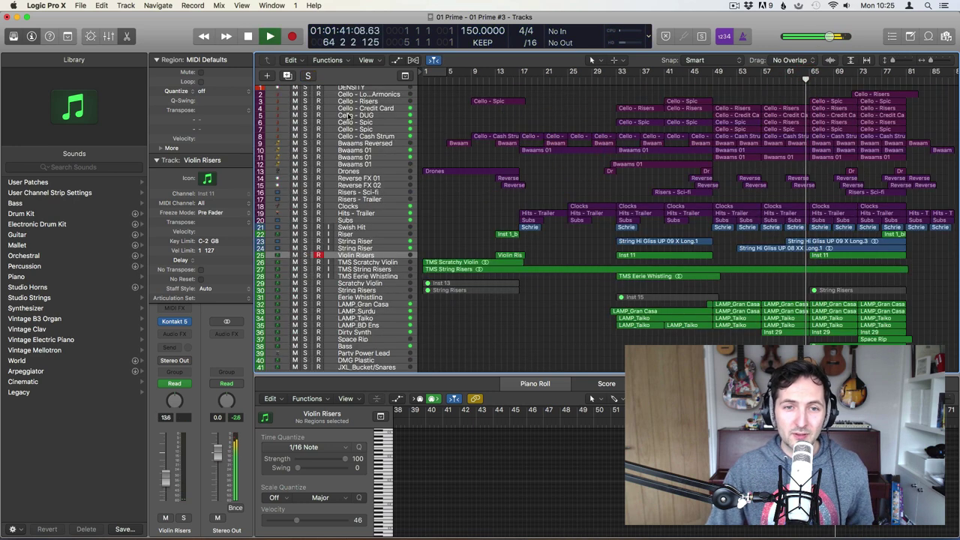
{"action": "left_click_drag", "start_coordinate": [305, 101], "coordinate": [305, 230]}
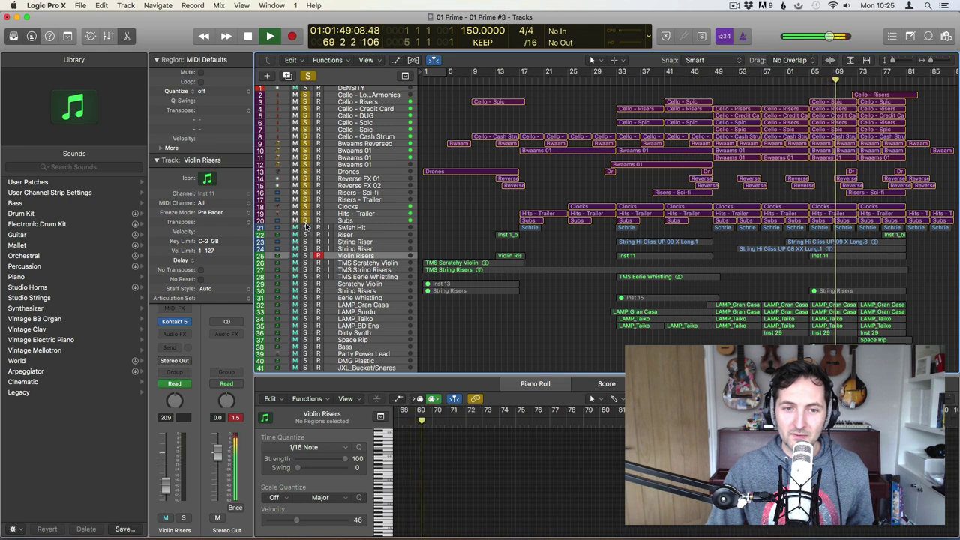
{"action": "left_click", "coordinate": [308, 76]}
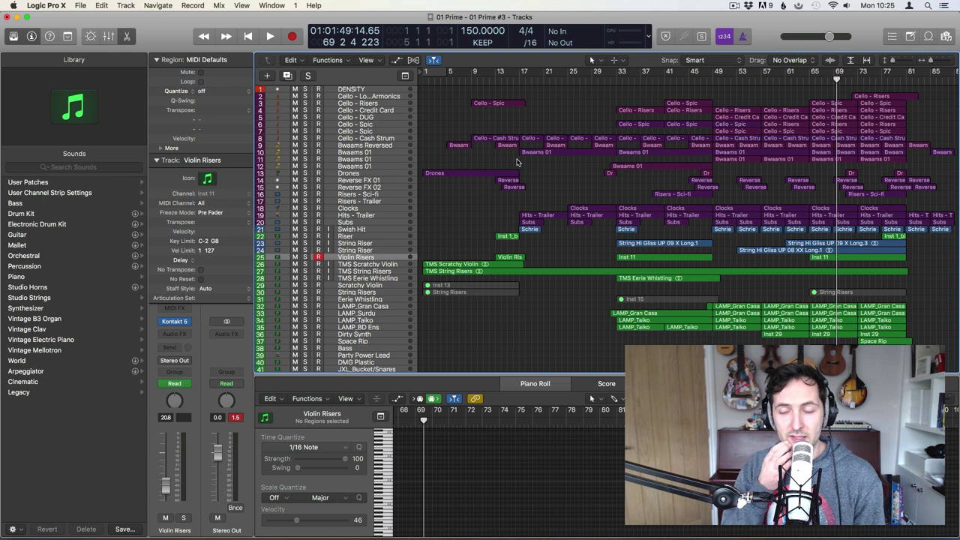
{"action": "key", "text": "e"}
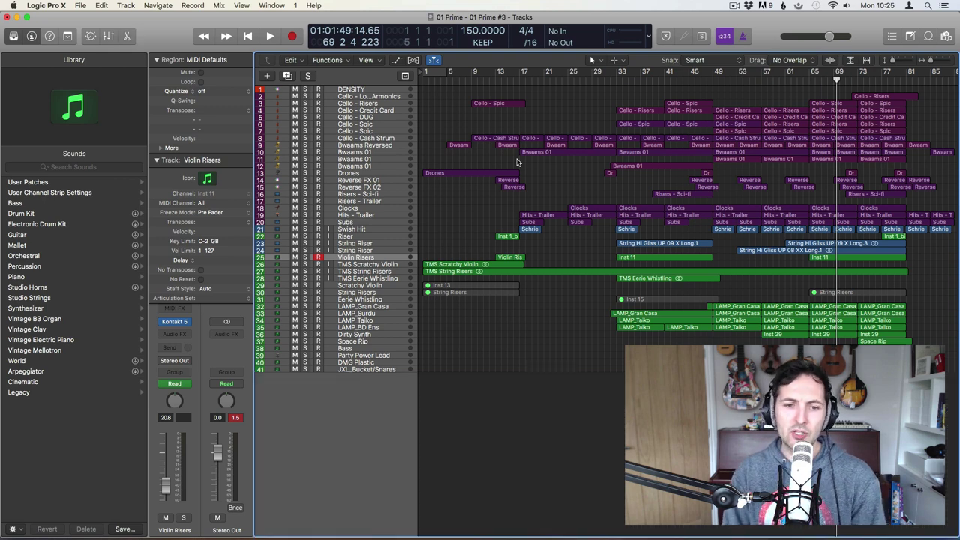